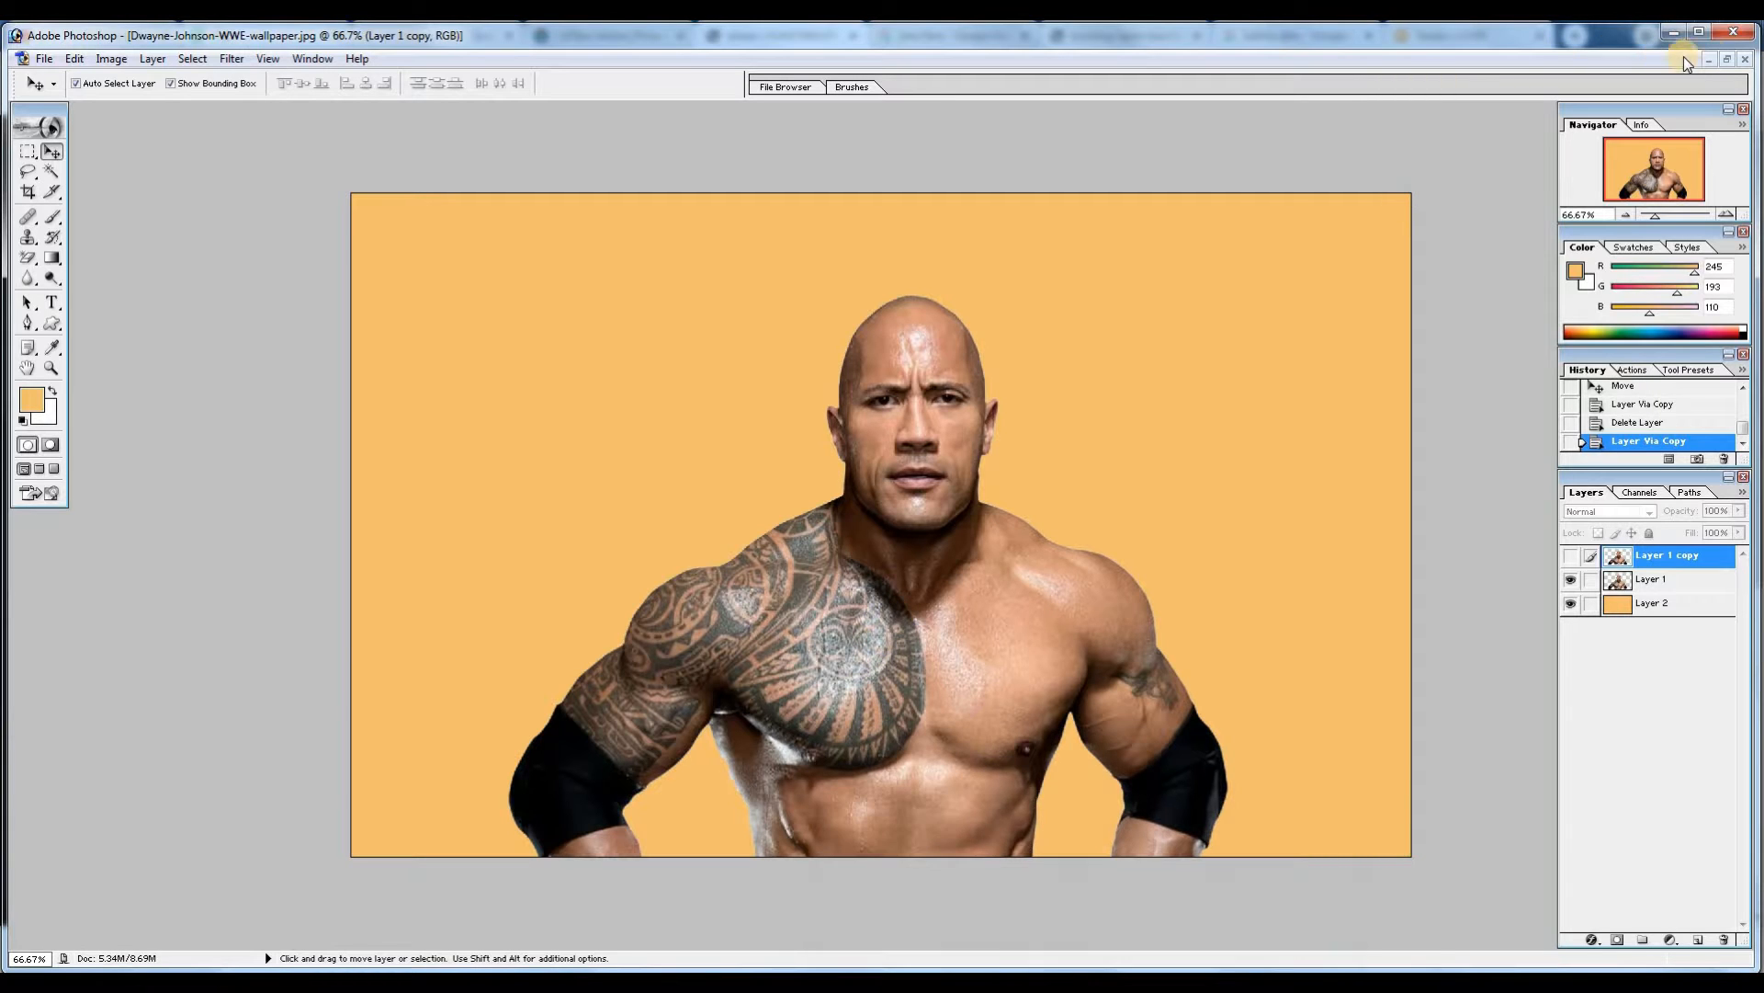
Copy the bearded man's portrait into the wrestler document as a new layer and place it over the wrestler's head.
click(1727, 60)
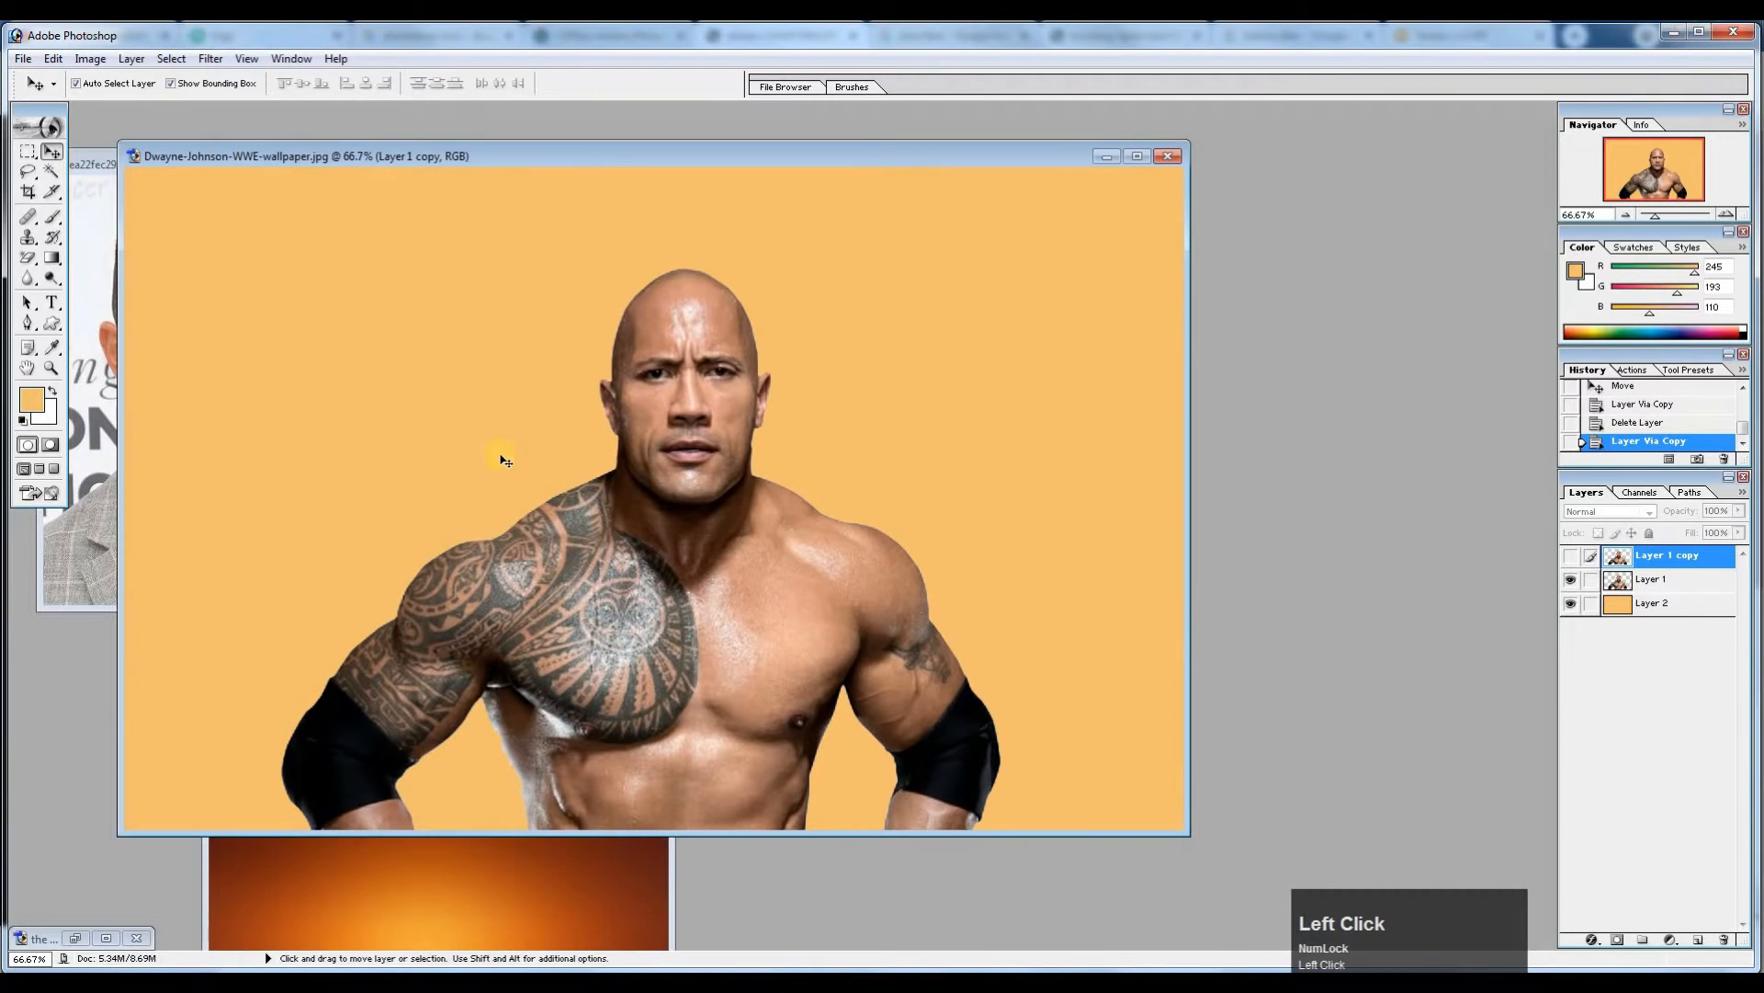
click(108, 446)
drag(108, 447, 602, 473)
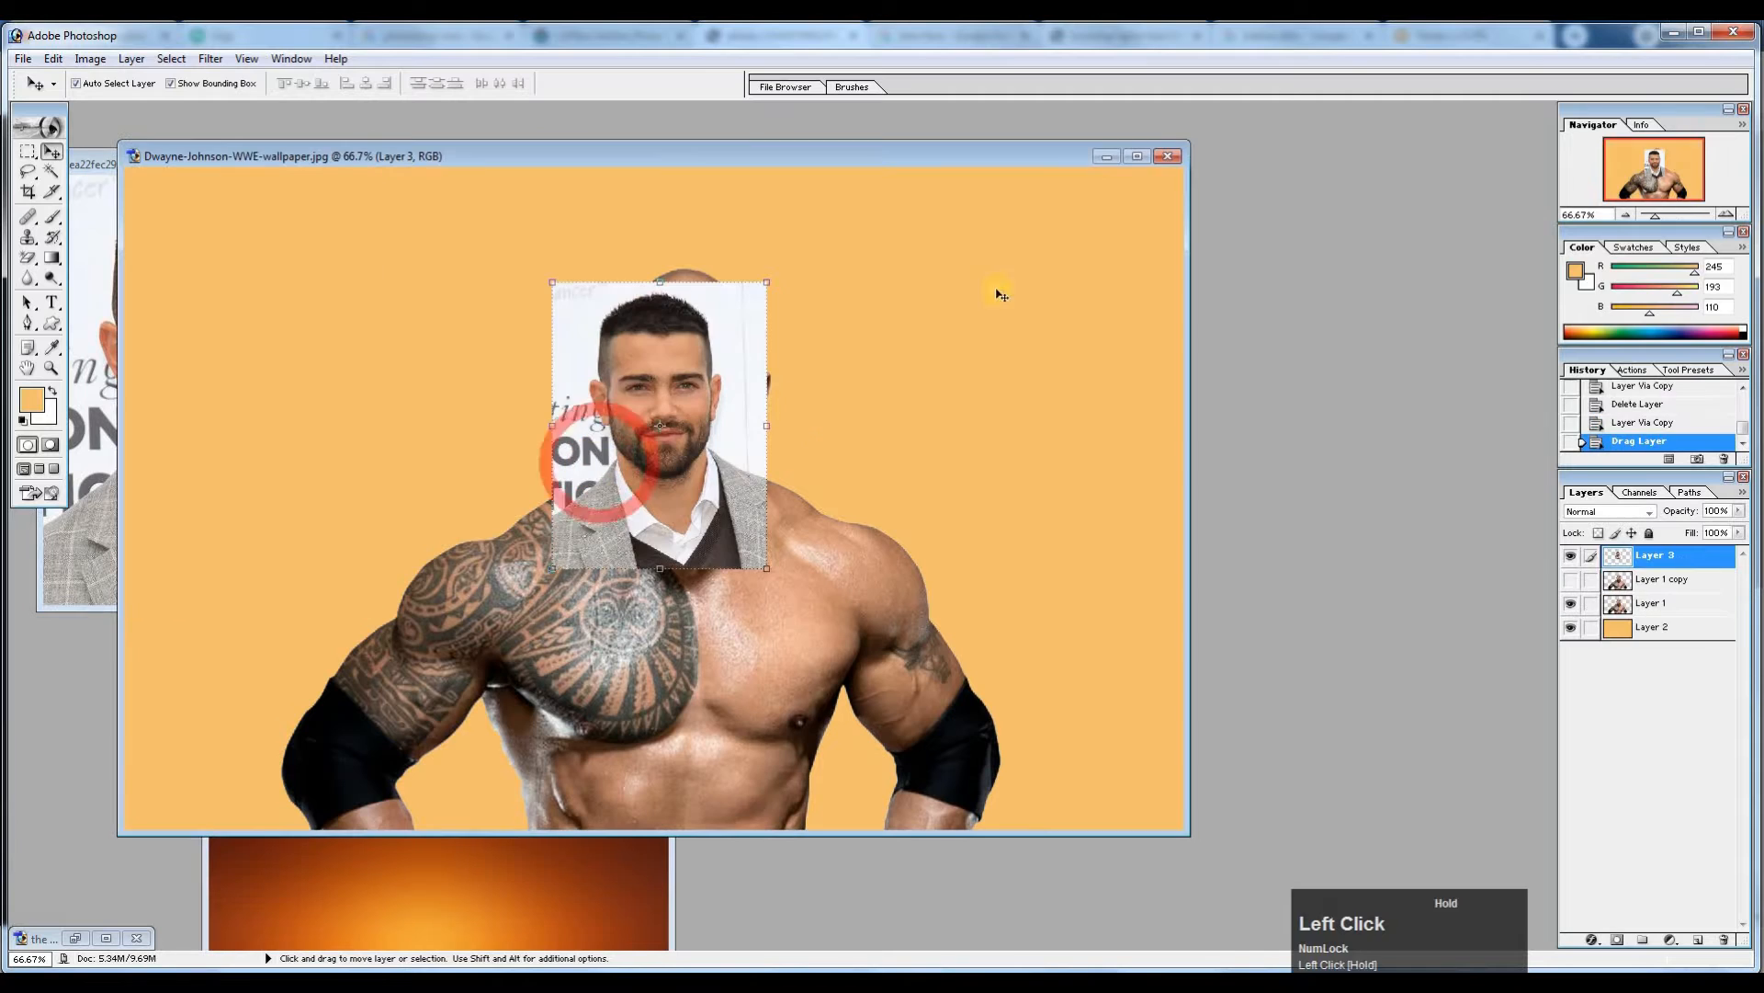
click(1137, 156)
drag(947, 412, 970, 414)
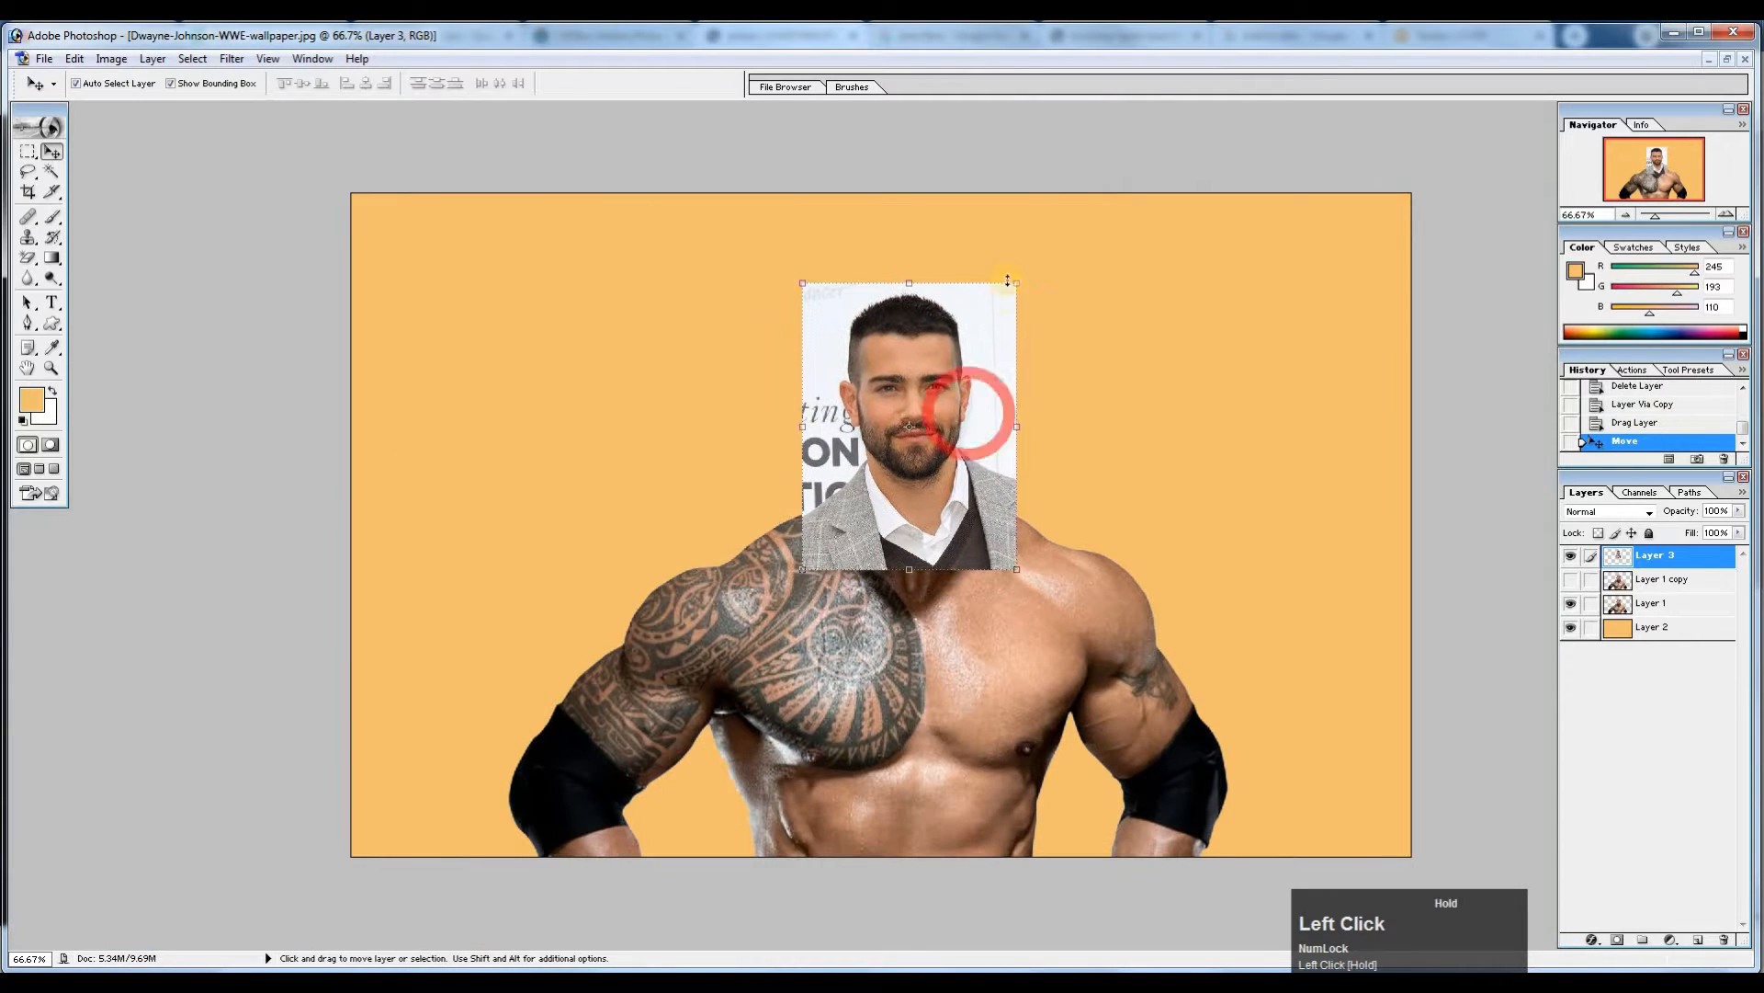
Enlarge the portrait layer proportionally to about 107% and lower its opacity to 58%.
drag(1016, 282, 1025, 273)
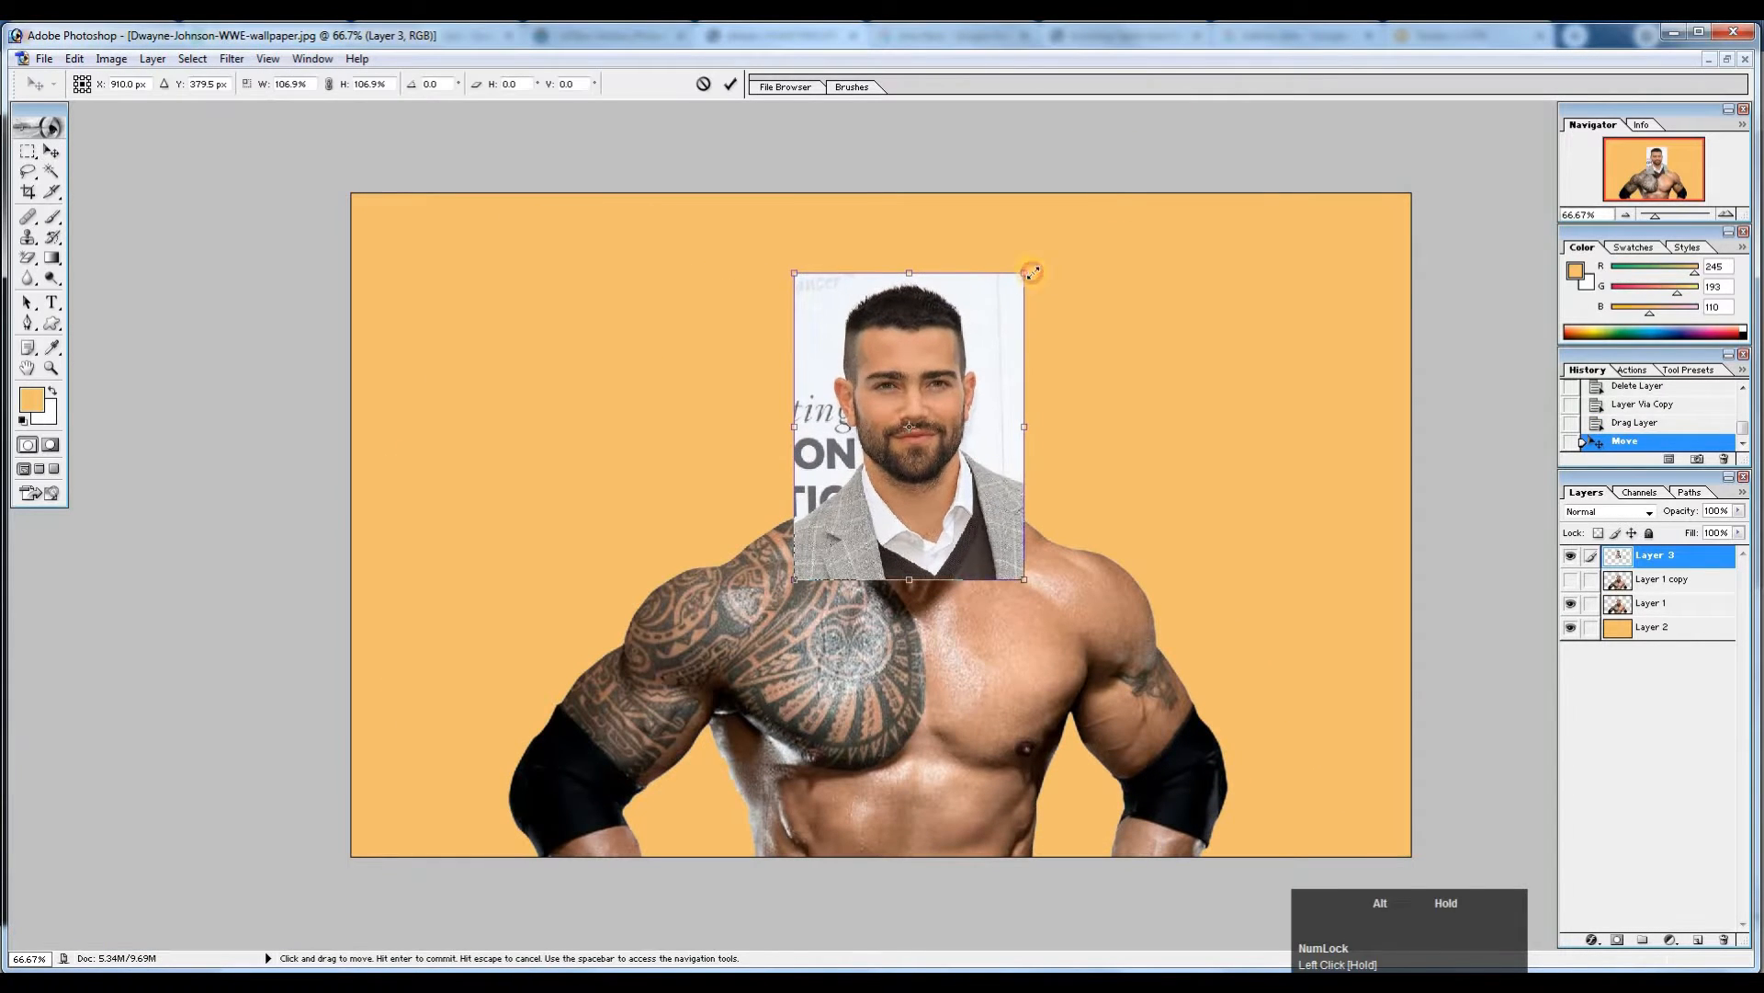
double_click(977, 326)
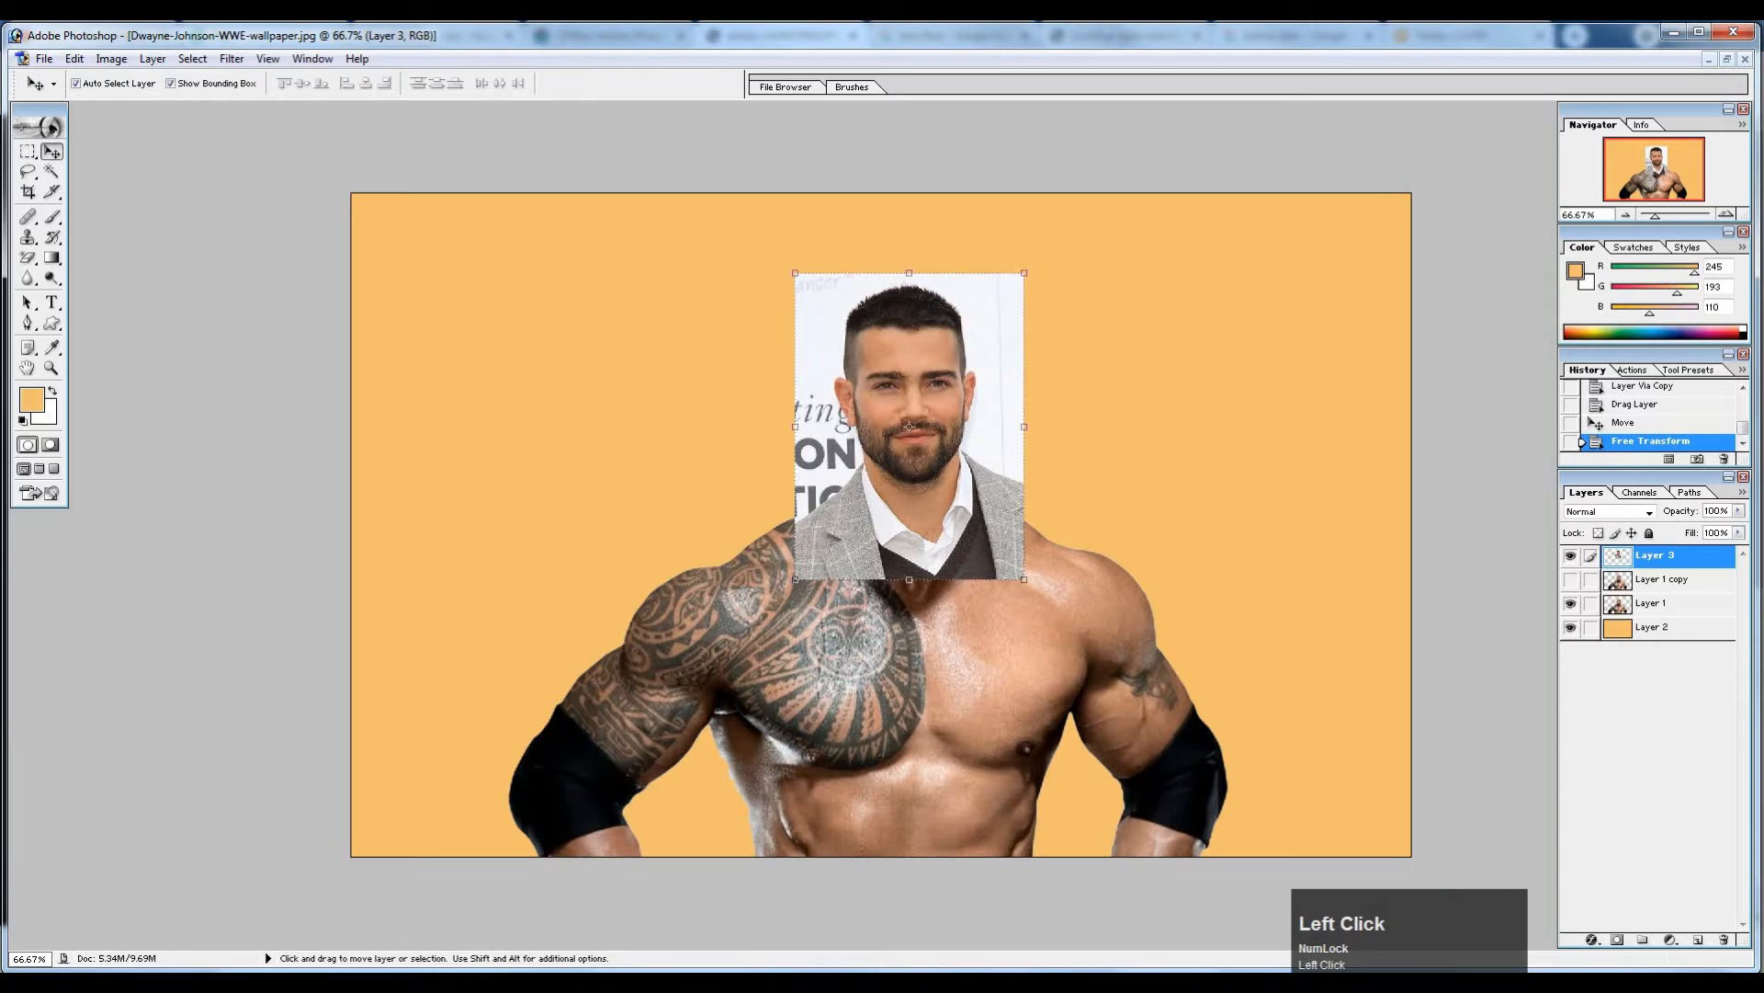
click(1739, 512)
drag(1714, 536, 1702, 536)
Reposition and rescale the translucent portrait so its head lines up with the wrestler's head, and apply the transform.
drag(909, 414, 915, 422)
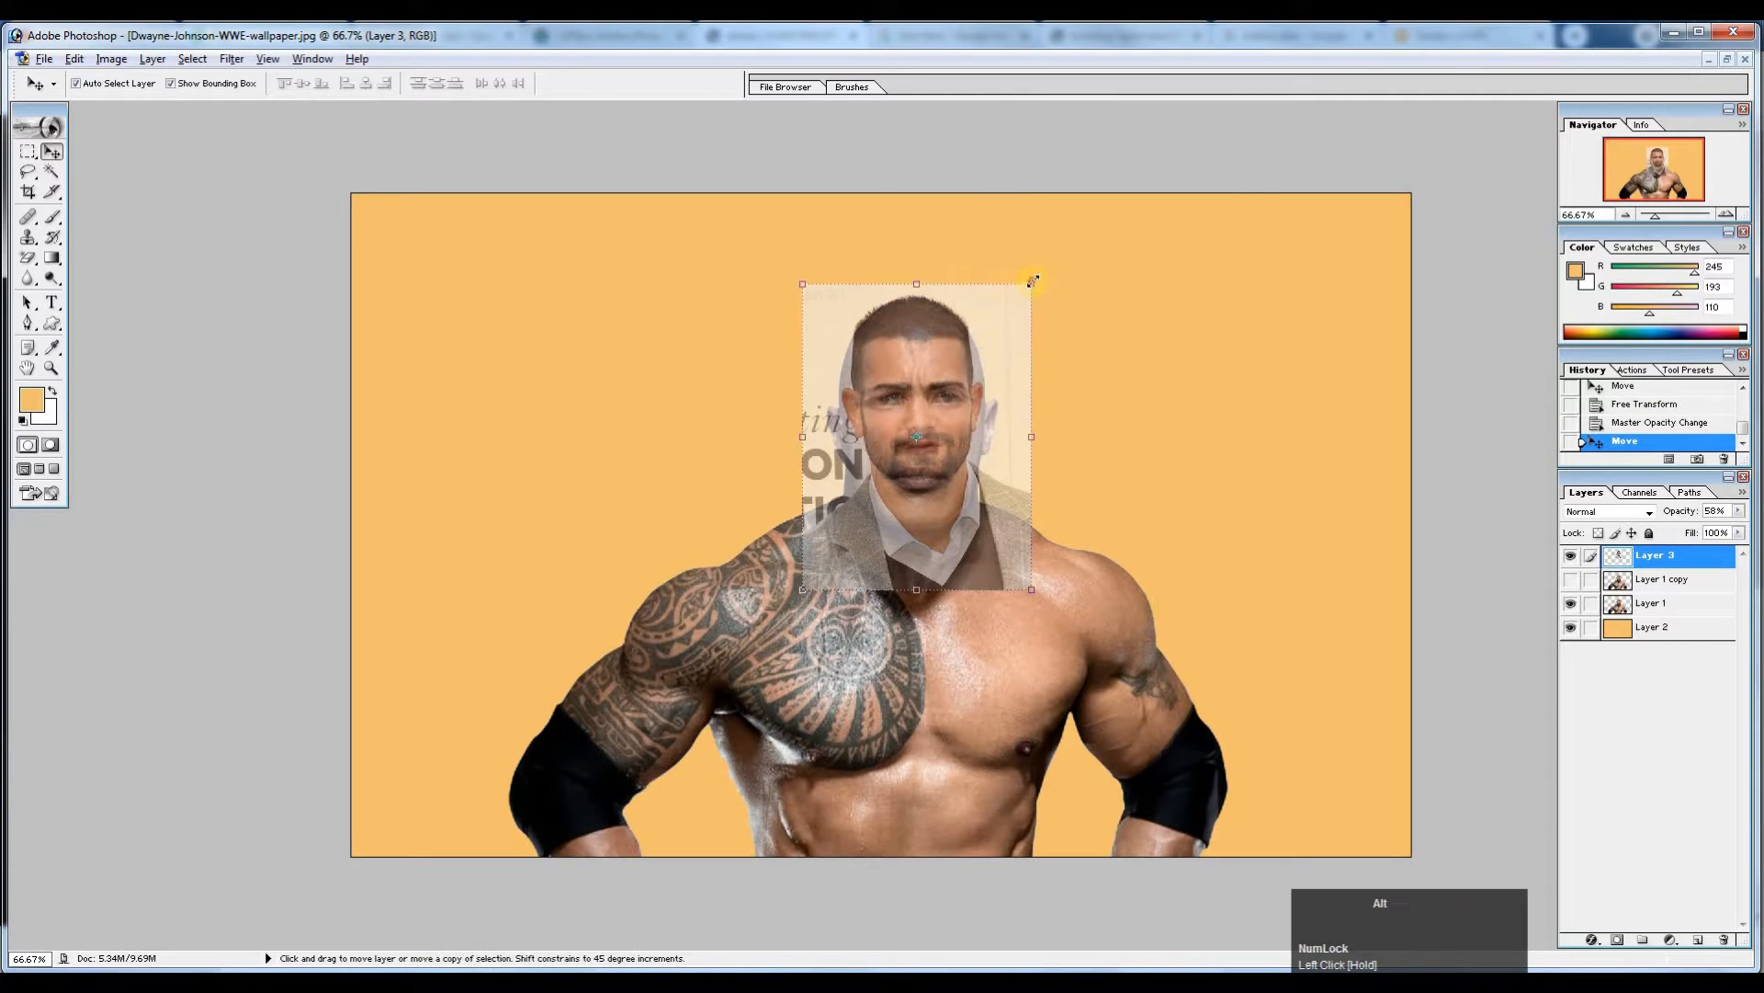
drag(1029, 285, 1042, 271)
drag(985, 338, 1000, 324)
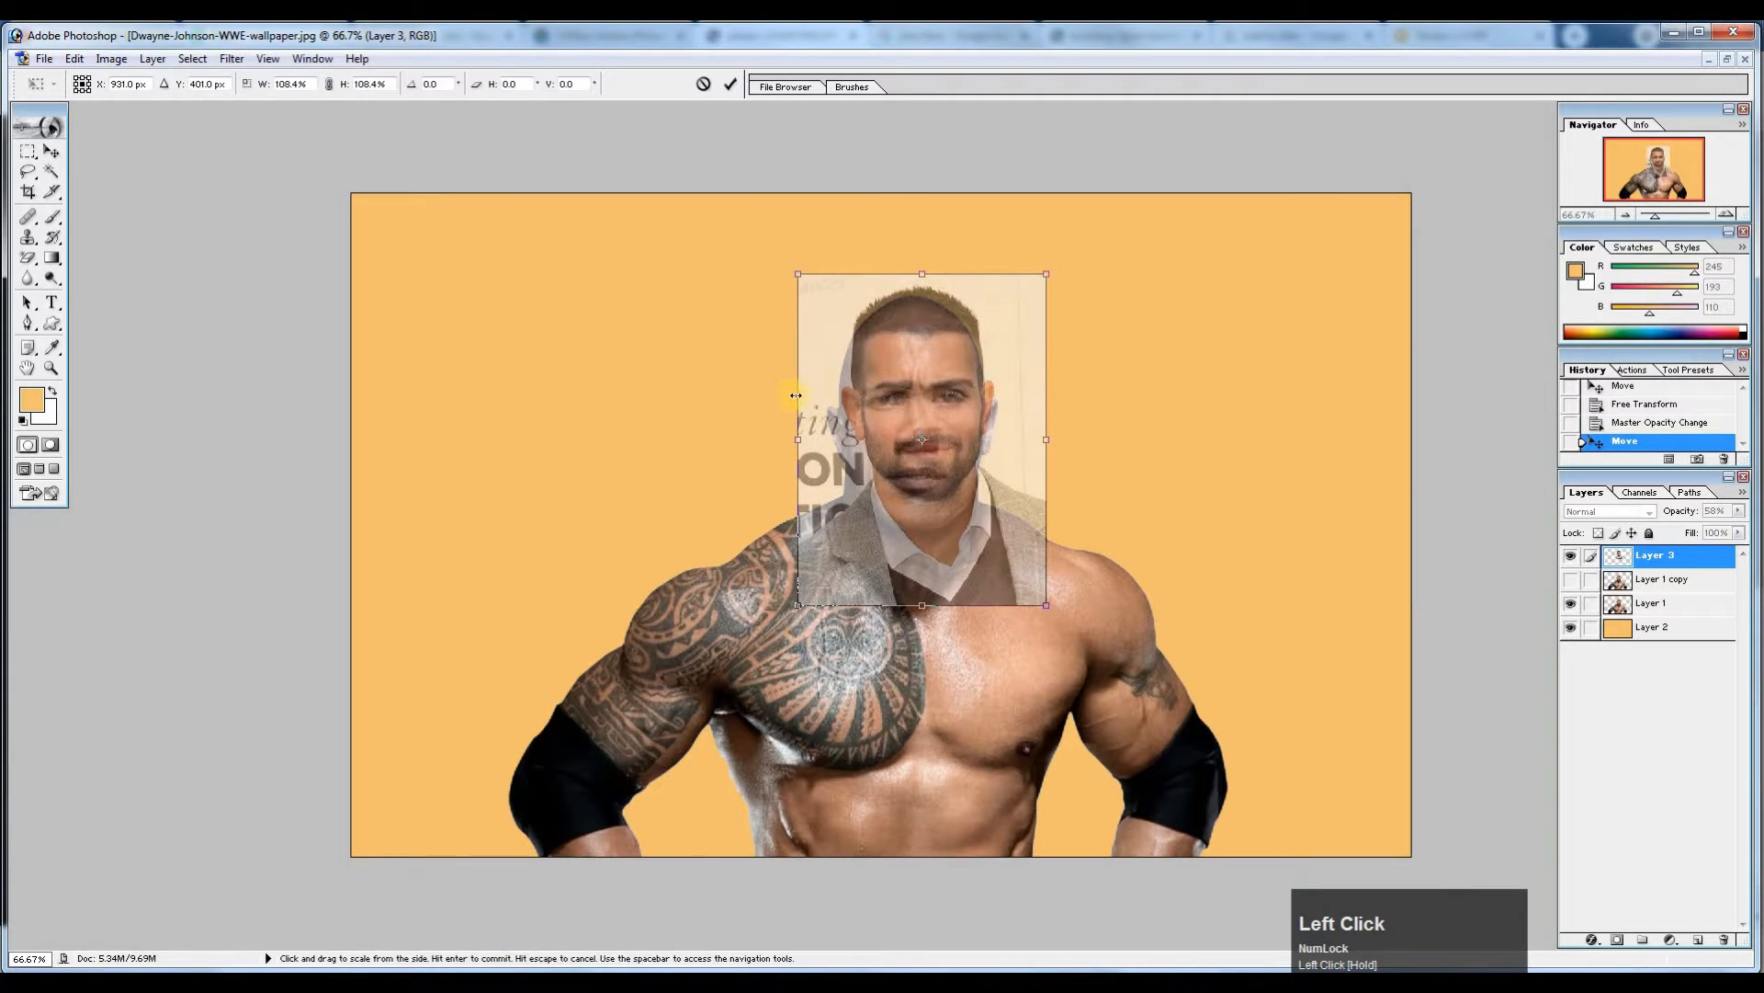
drag(791, 395, 778, 394)
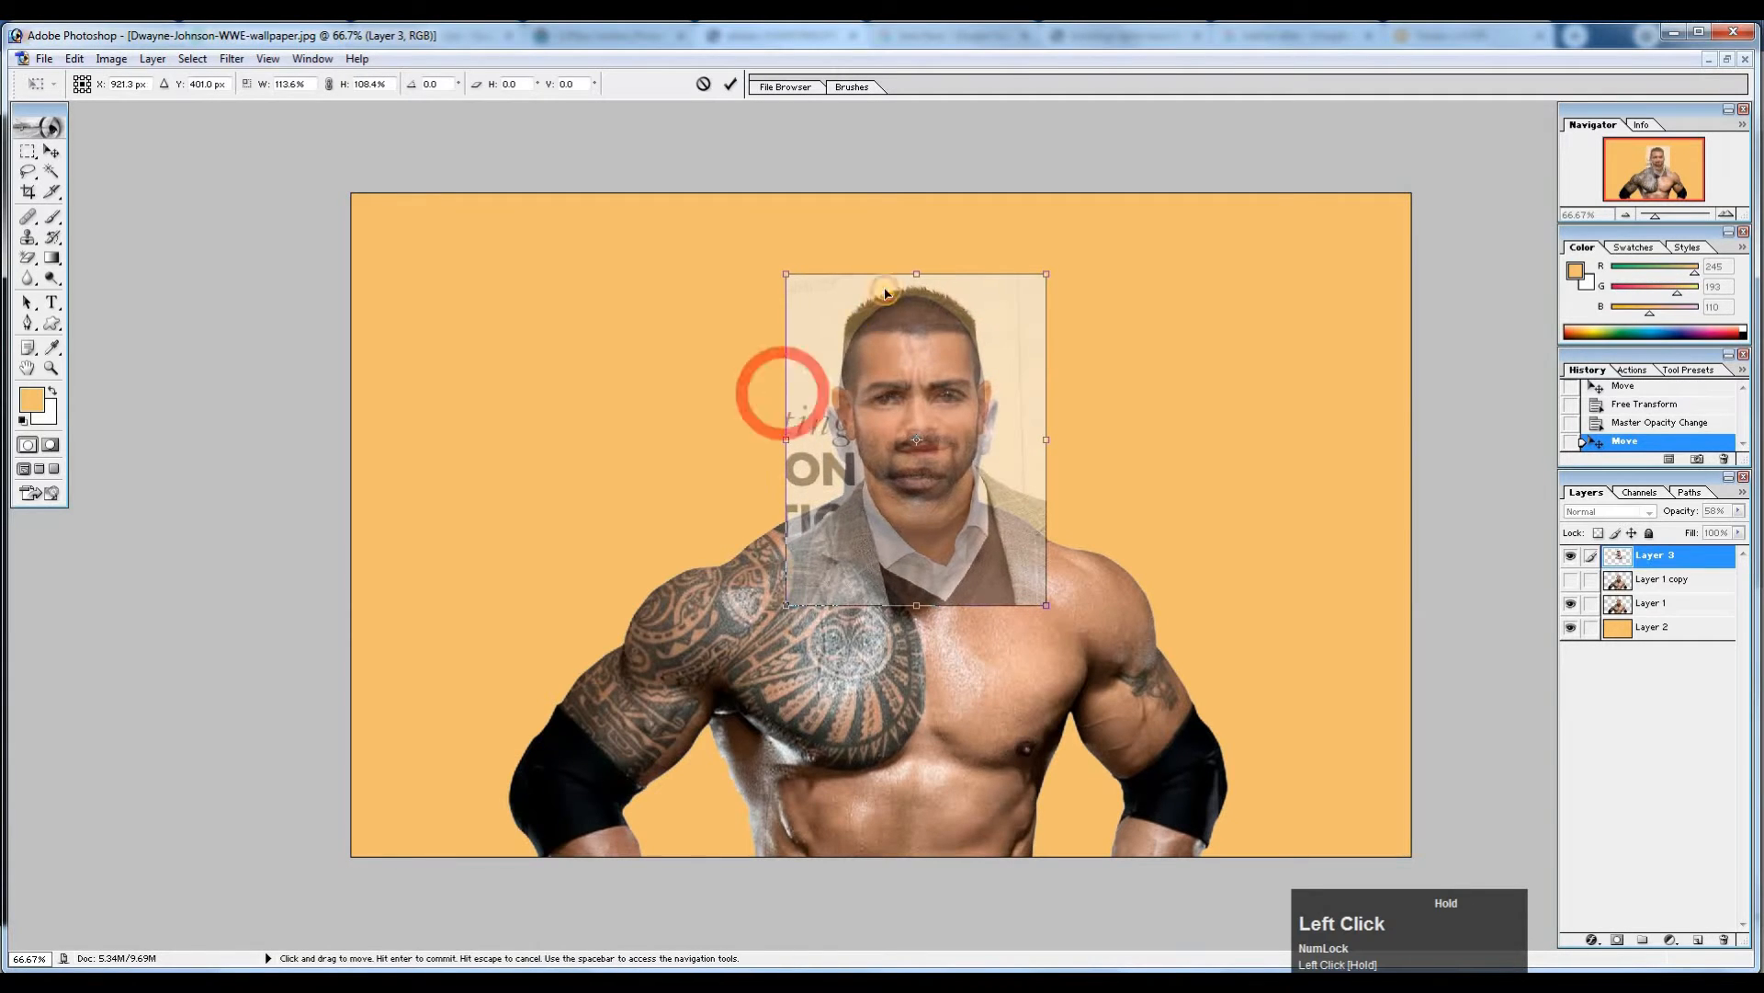
drag(905, 267, 904, 263)
drag(922, 371, 921, 364)
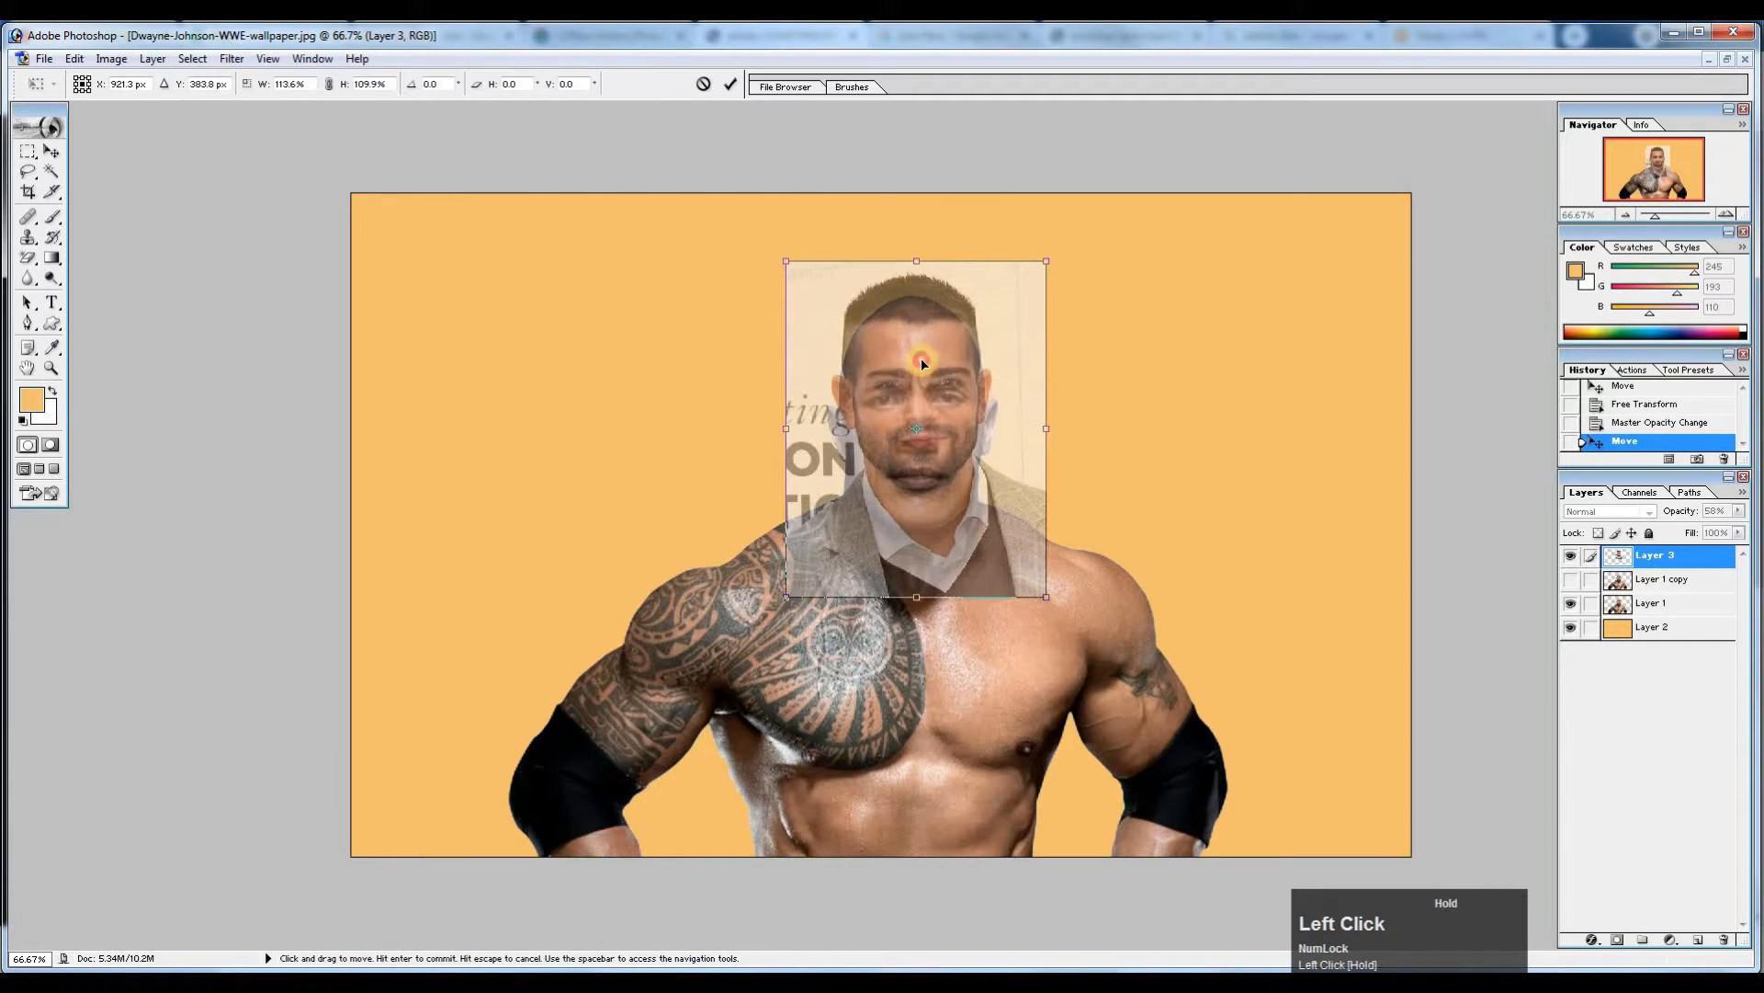
drag(786, 262, 797, 274)
click(929, 331)
drag(929, 331, 930, 332)
key(Return)
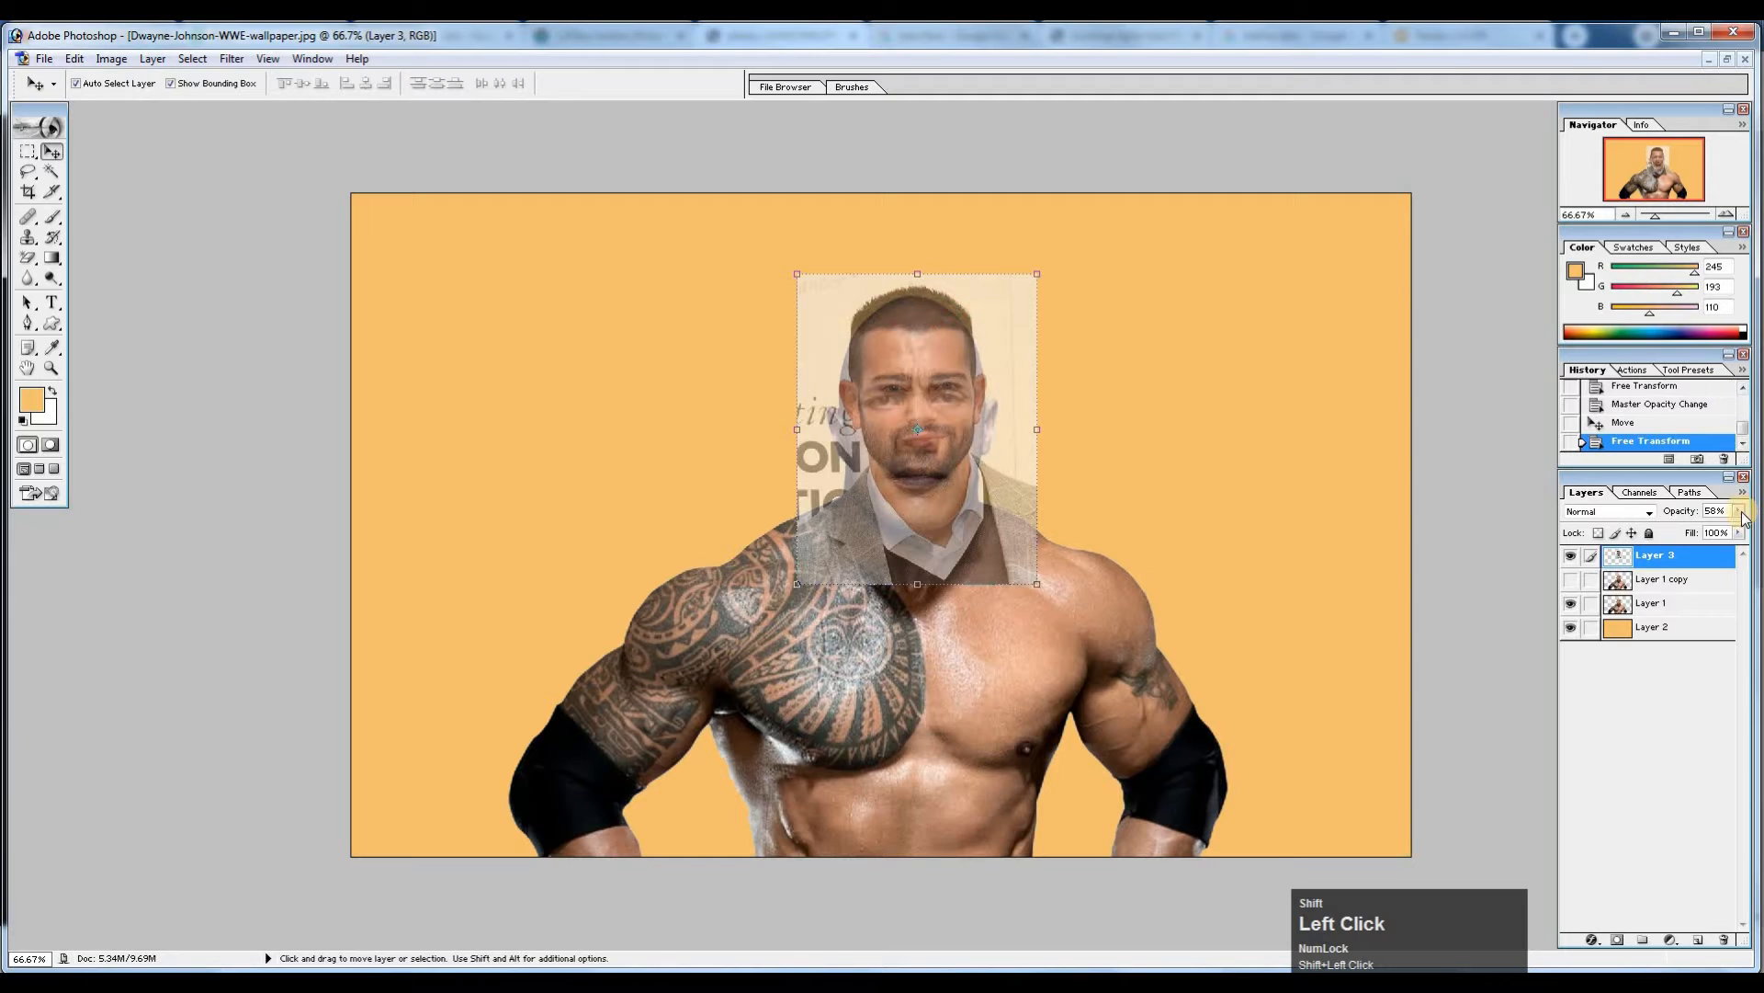
Restore the portrait layer's opacity to 100% and add a black layer mask that hides the whole layer.
drag(1739, 511, 1751, 528)
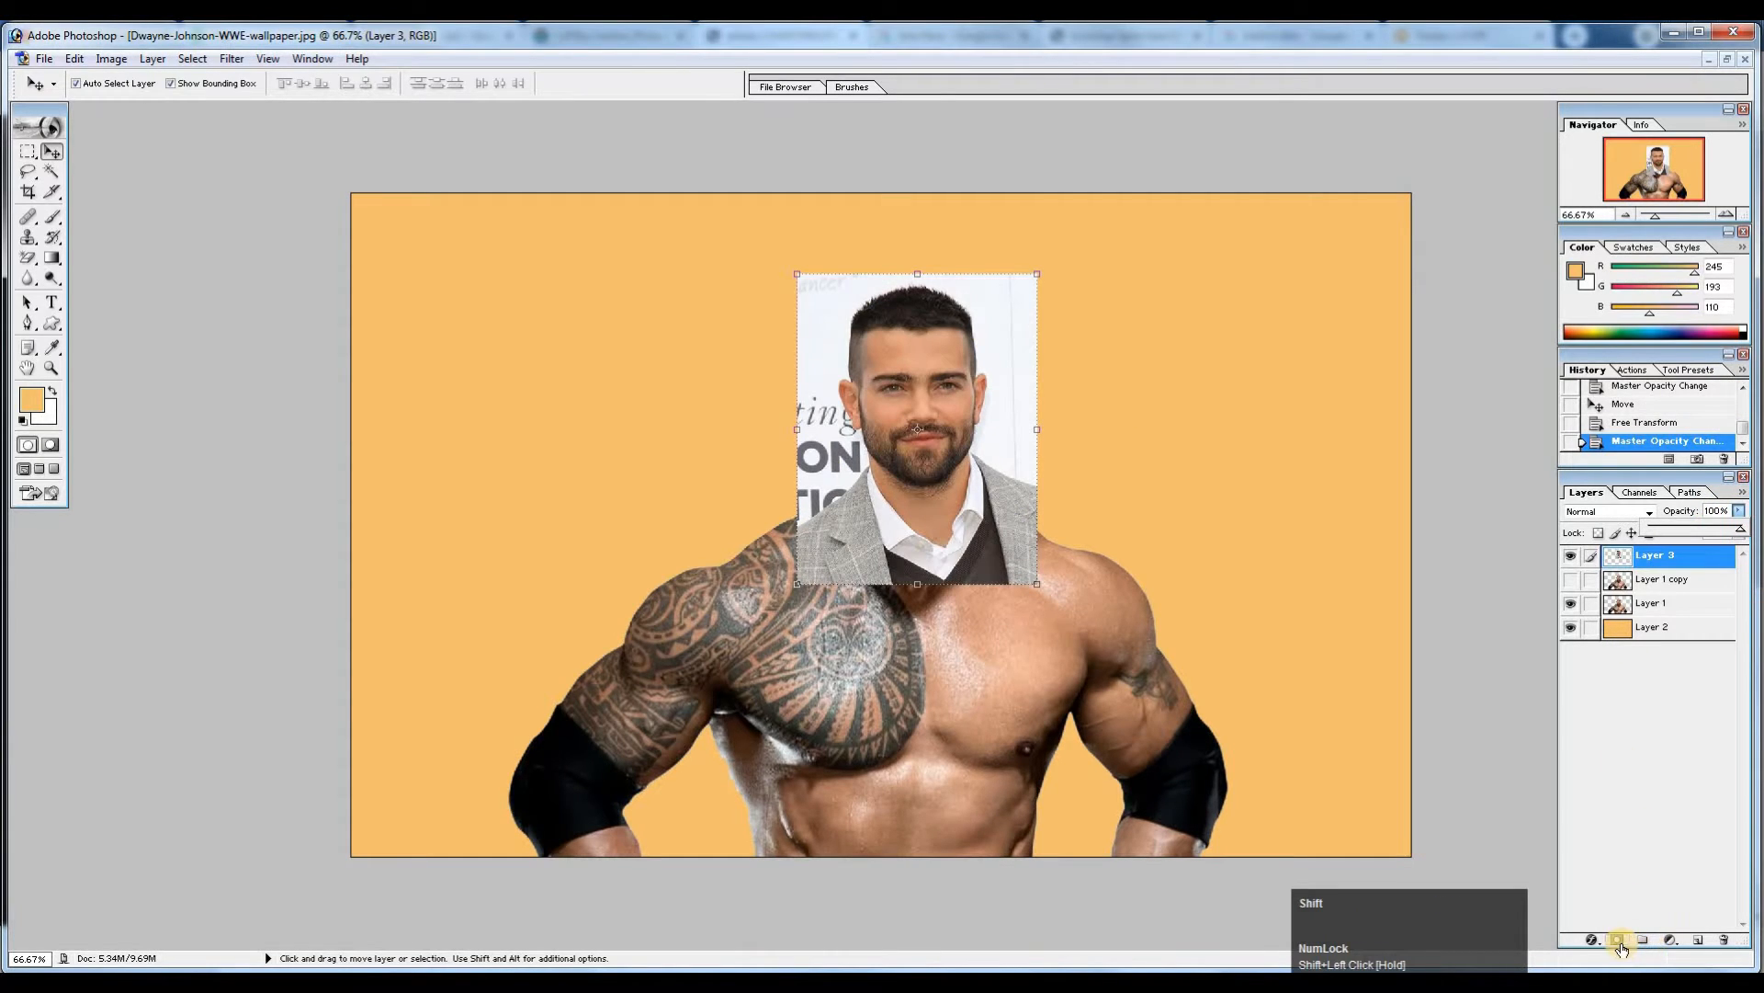
key(shift+F2)
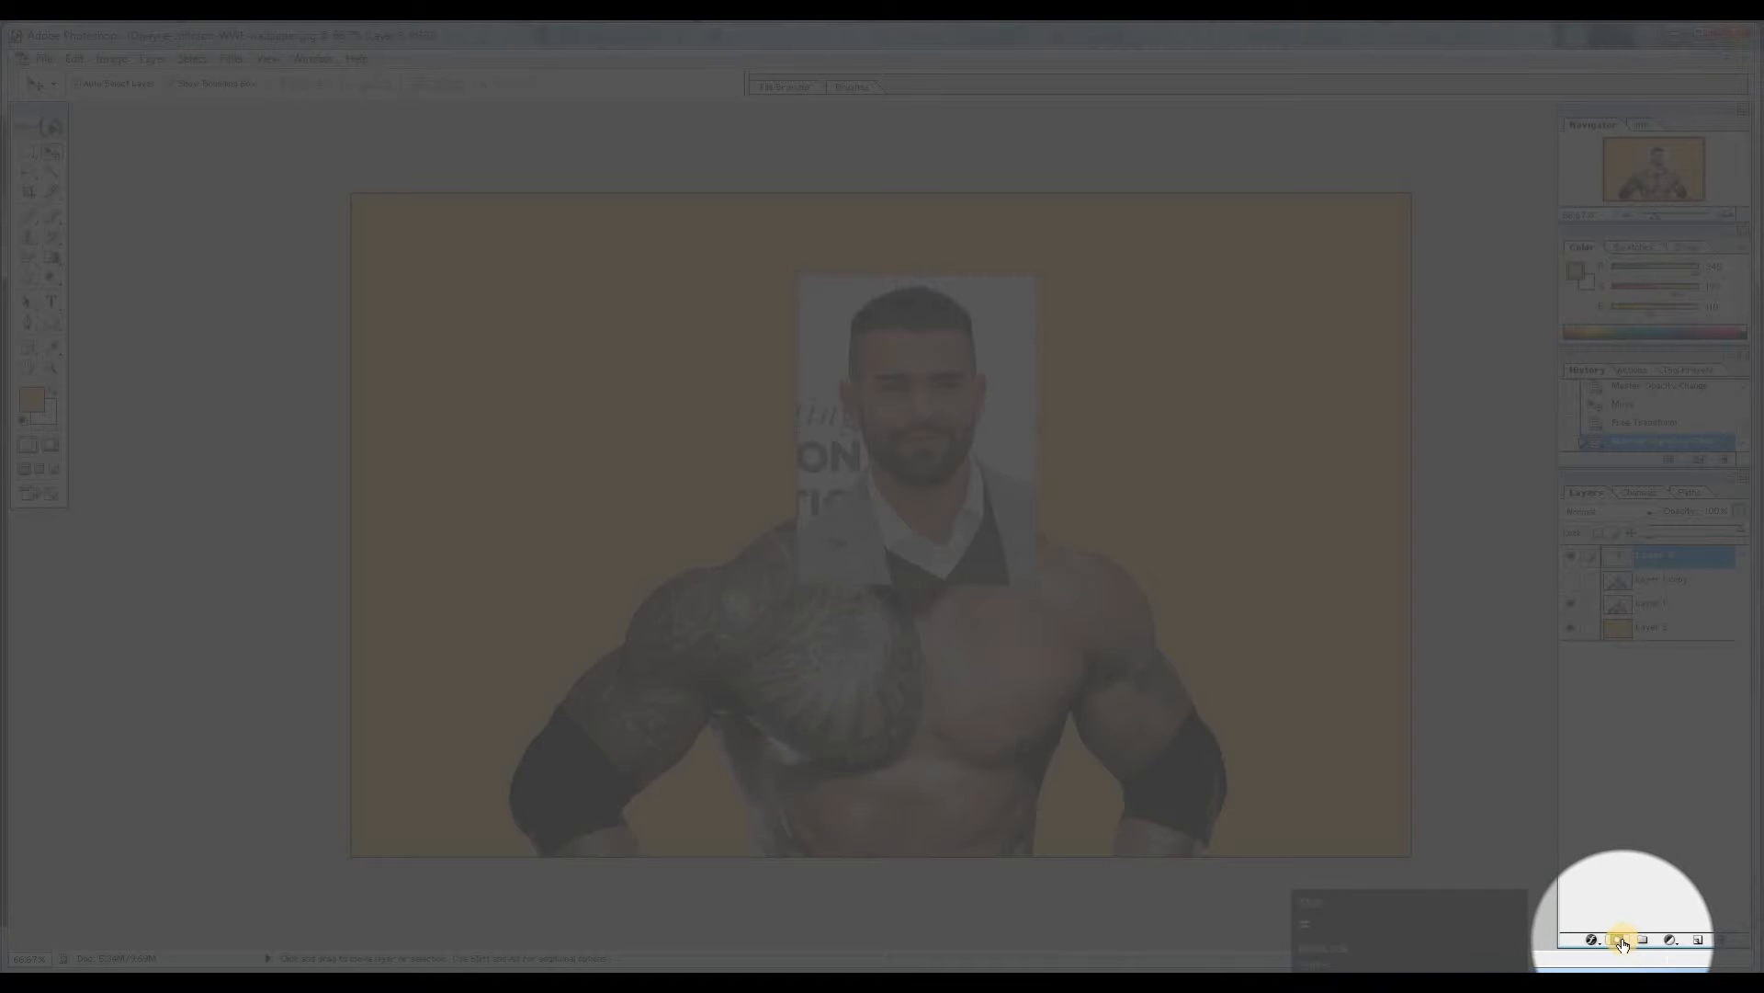
key(shift+=)
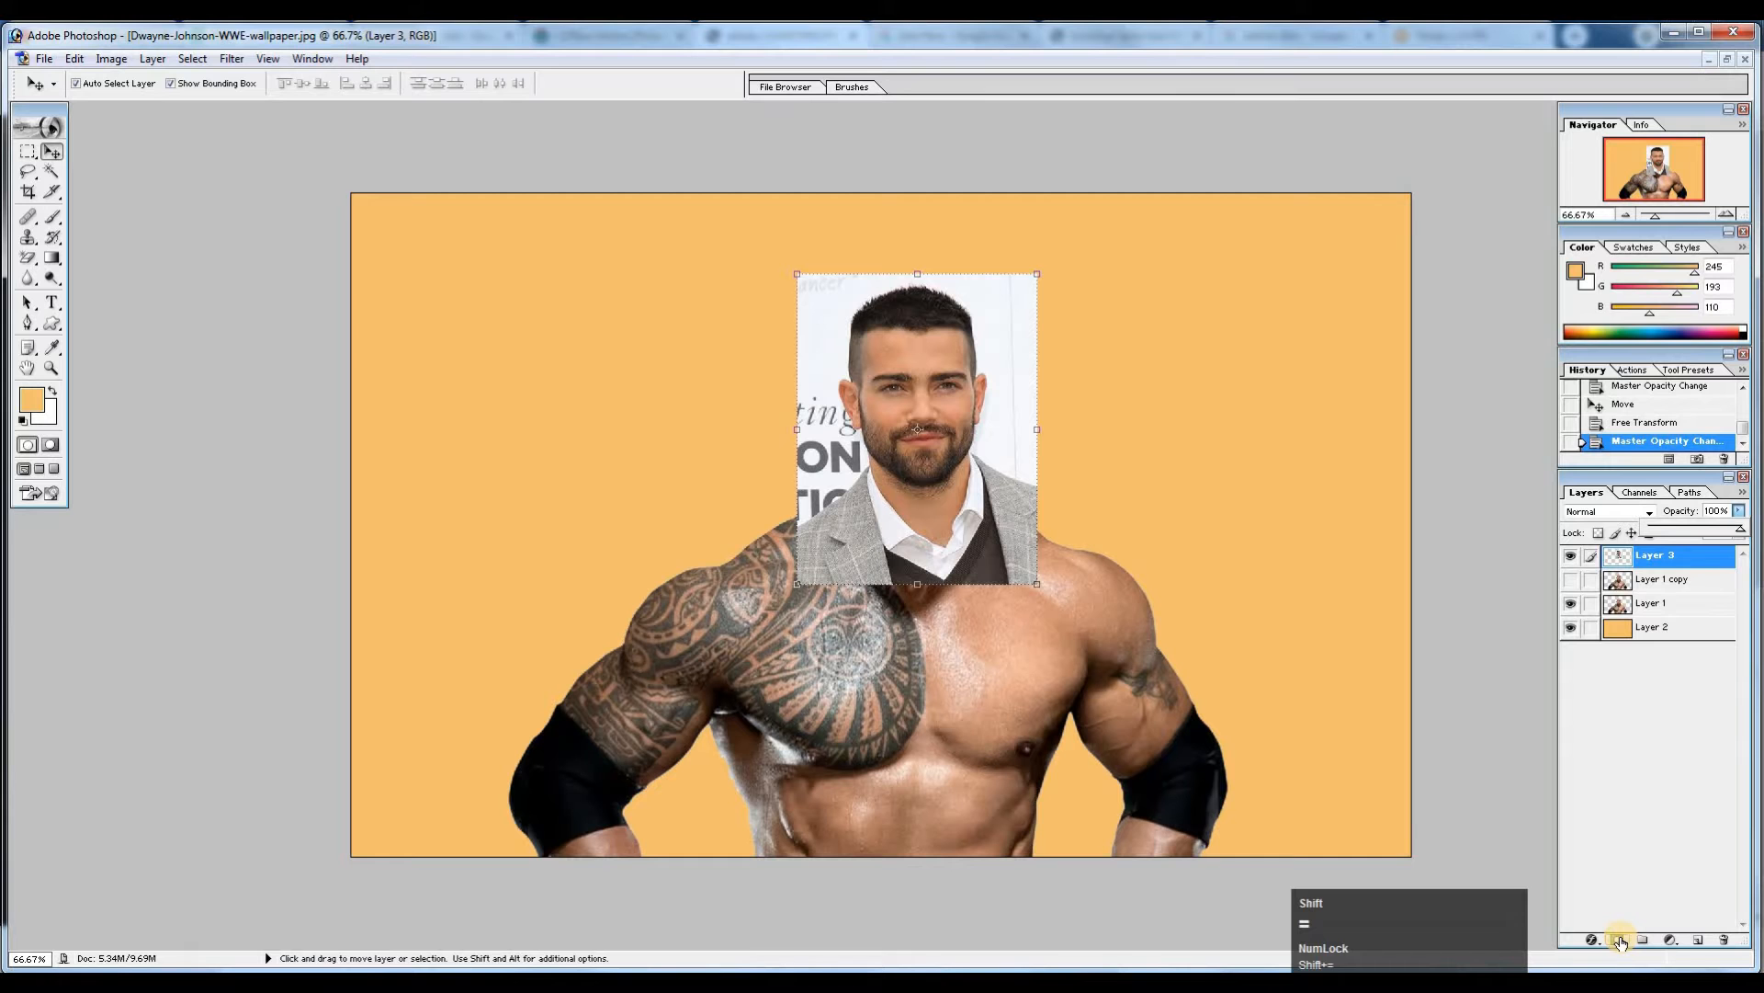
alt+click(1618, 939)
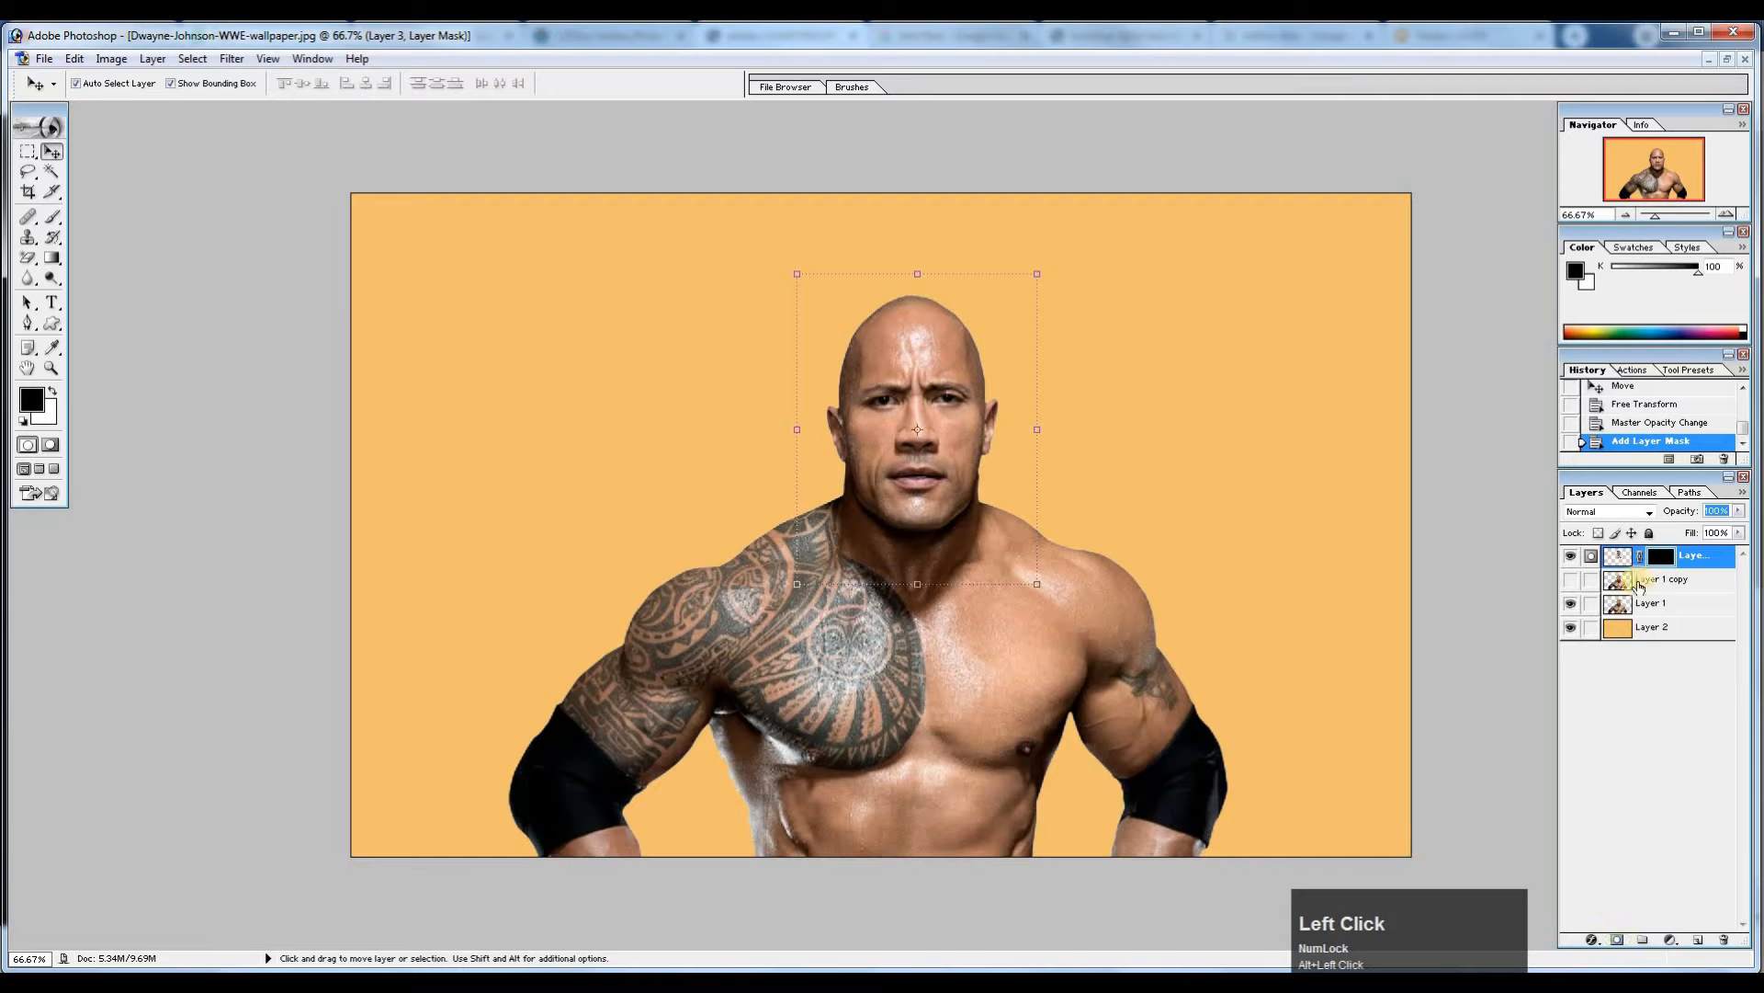
click(1599, 557)
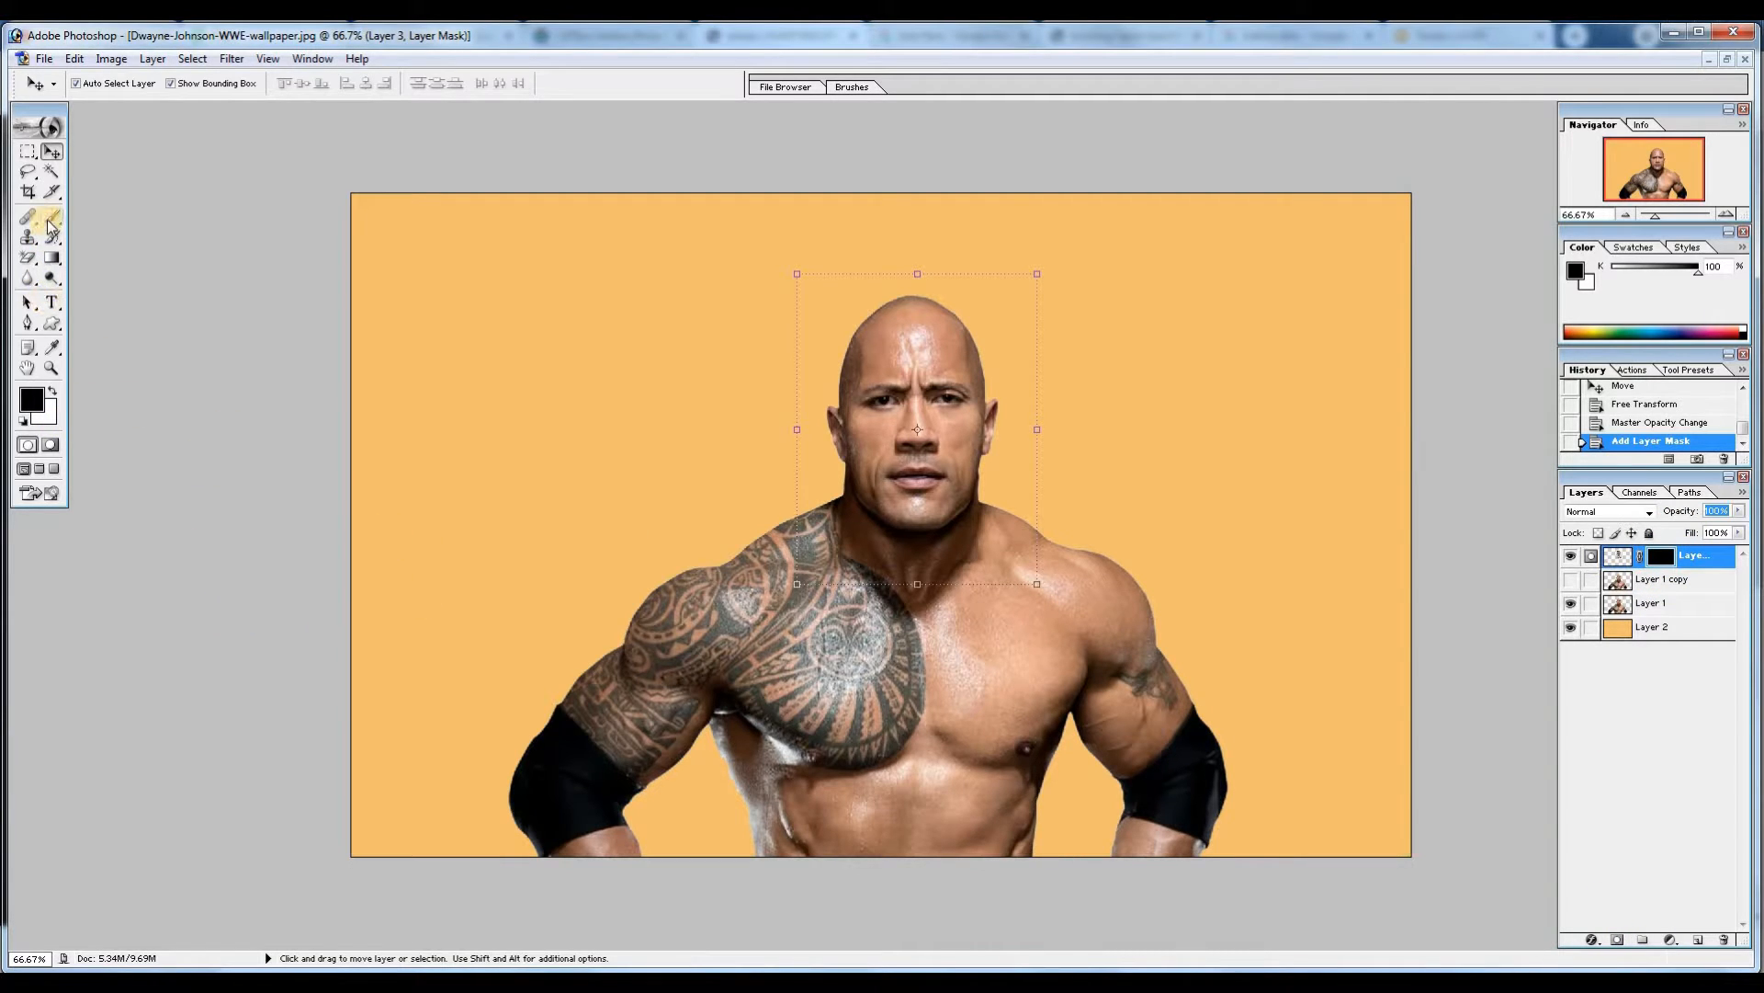
Brush white onto the portrait's layer mask at size 100 to start revealing hair on top of the wrestler's head.
key(Num_Lock)
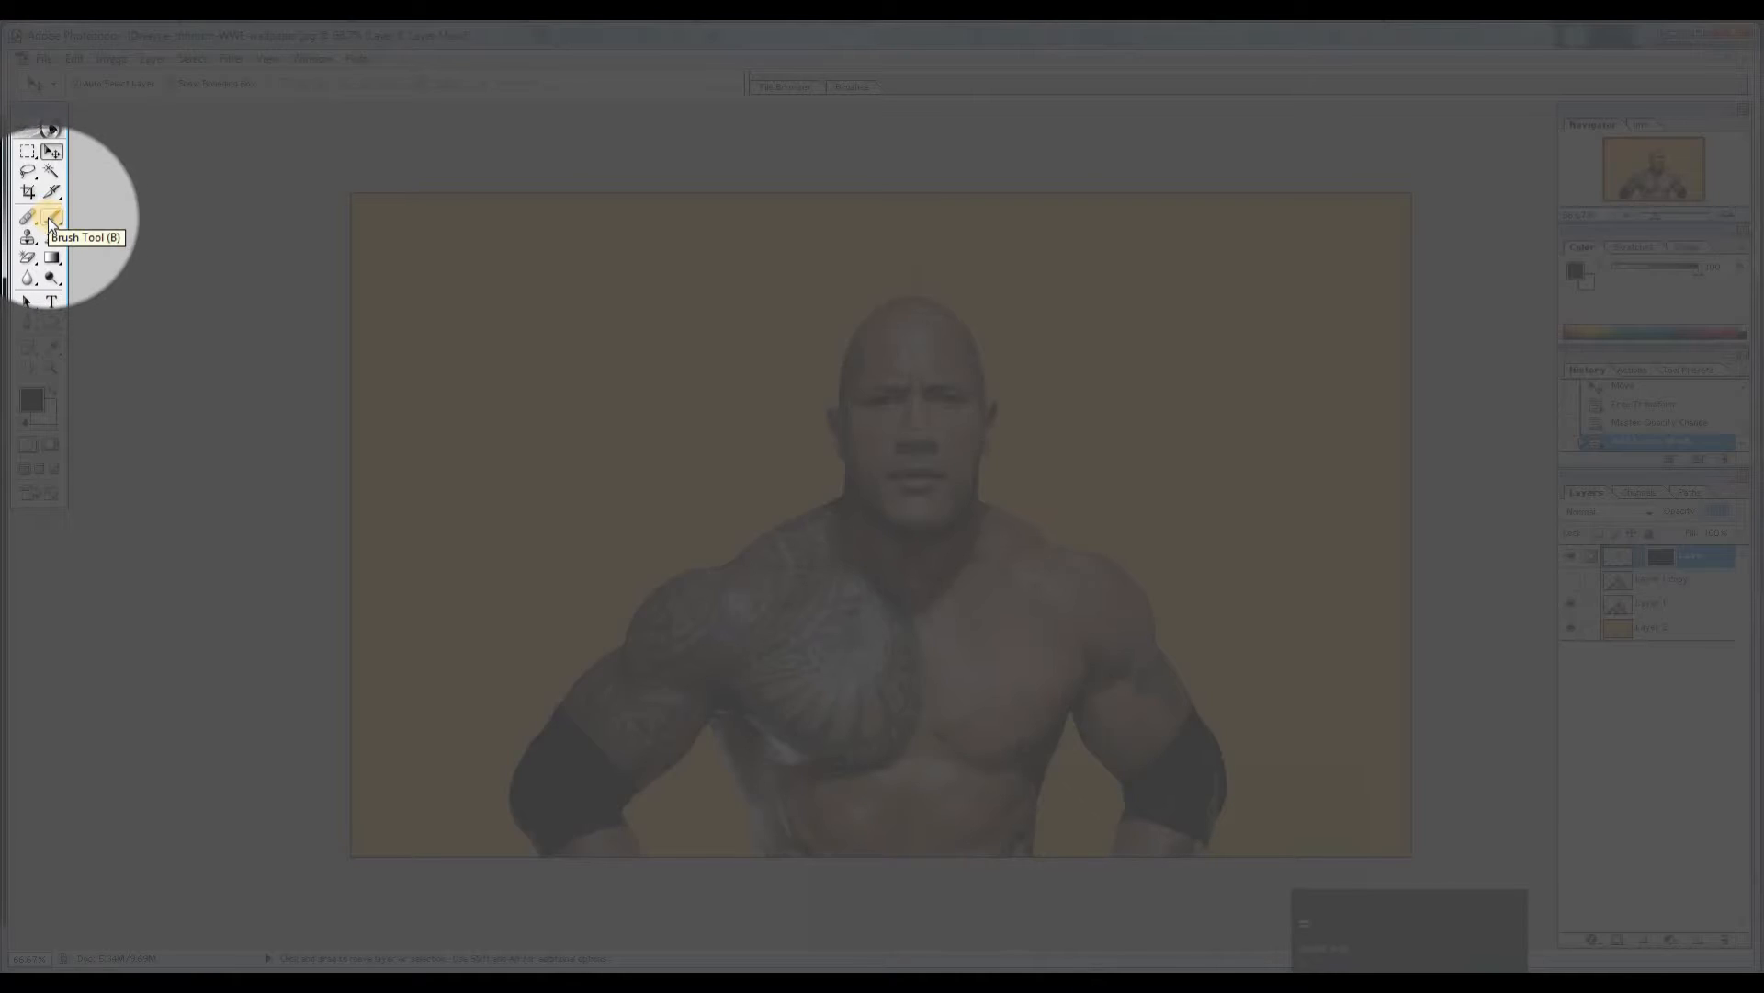
key(Num_Lock)
click(48, 218)
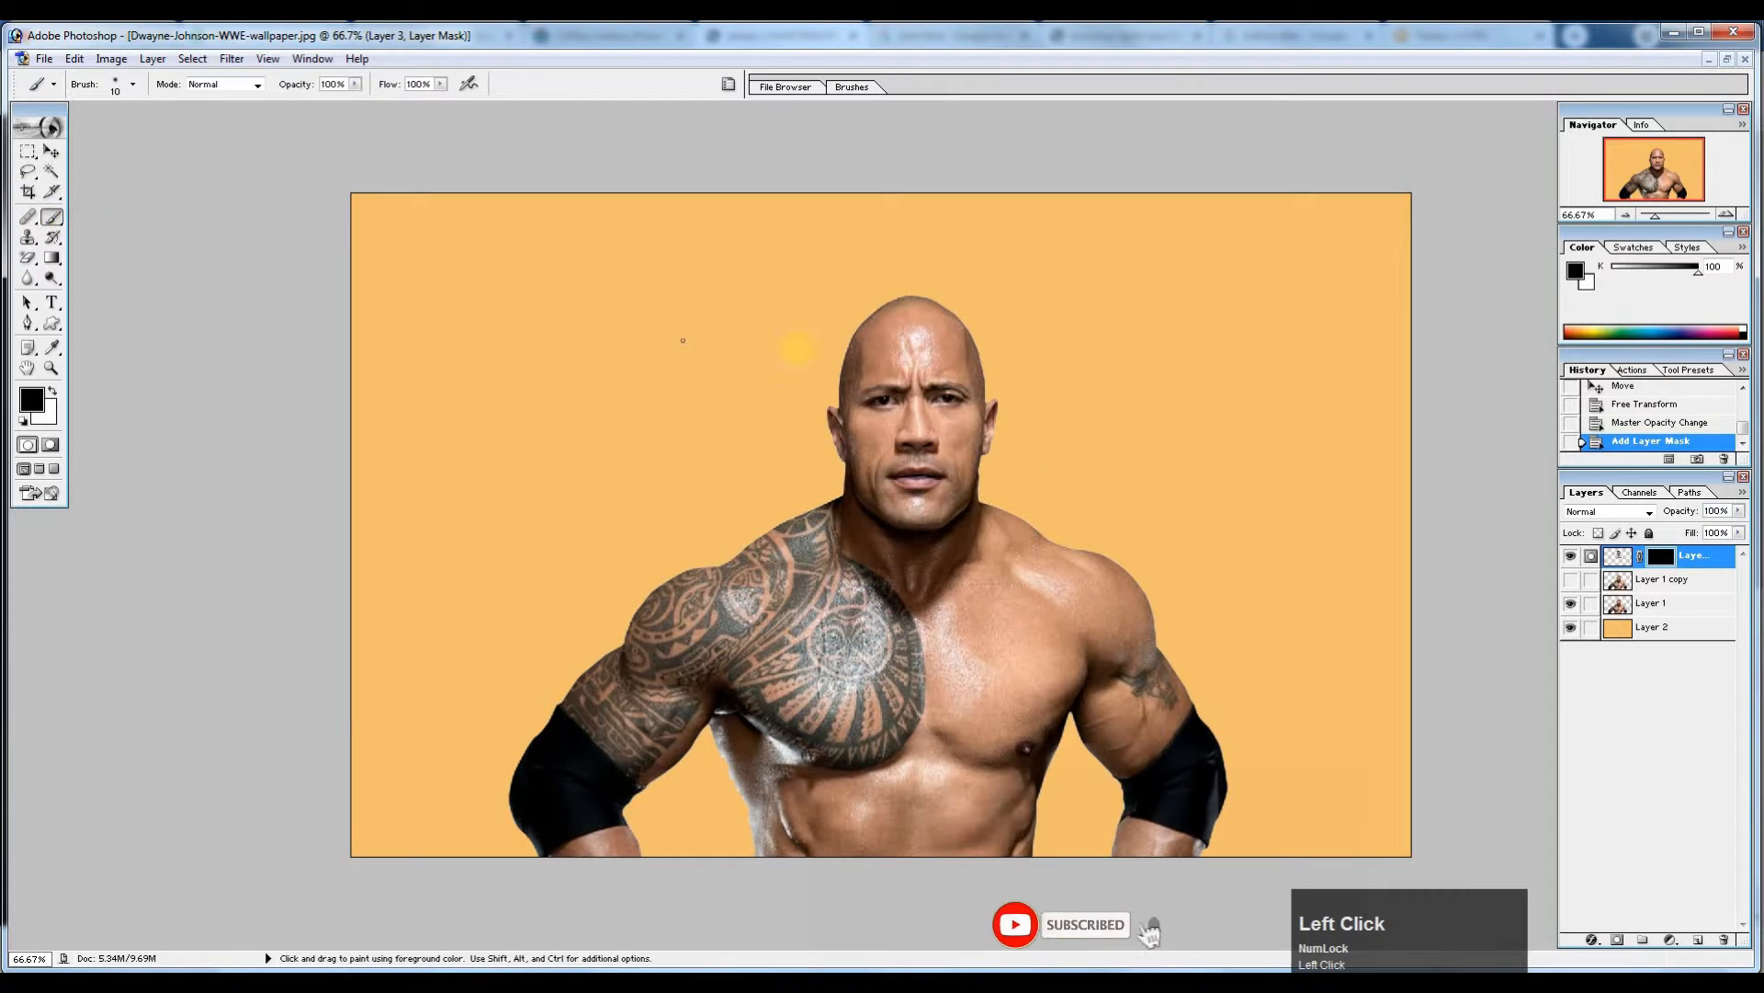
key(bracketright)
key(bracketright)
key(bracketright)
key(bracketright)
key(bracketright)
key(bracketright)
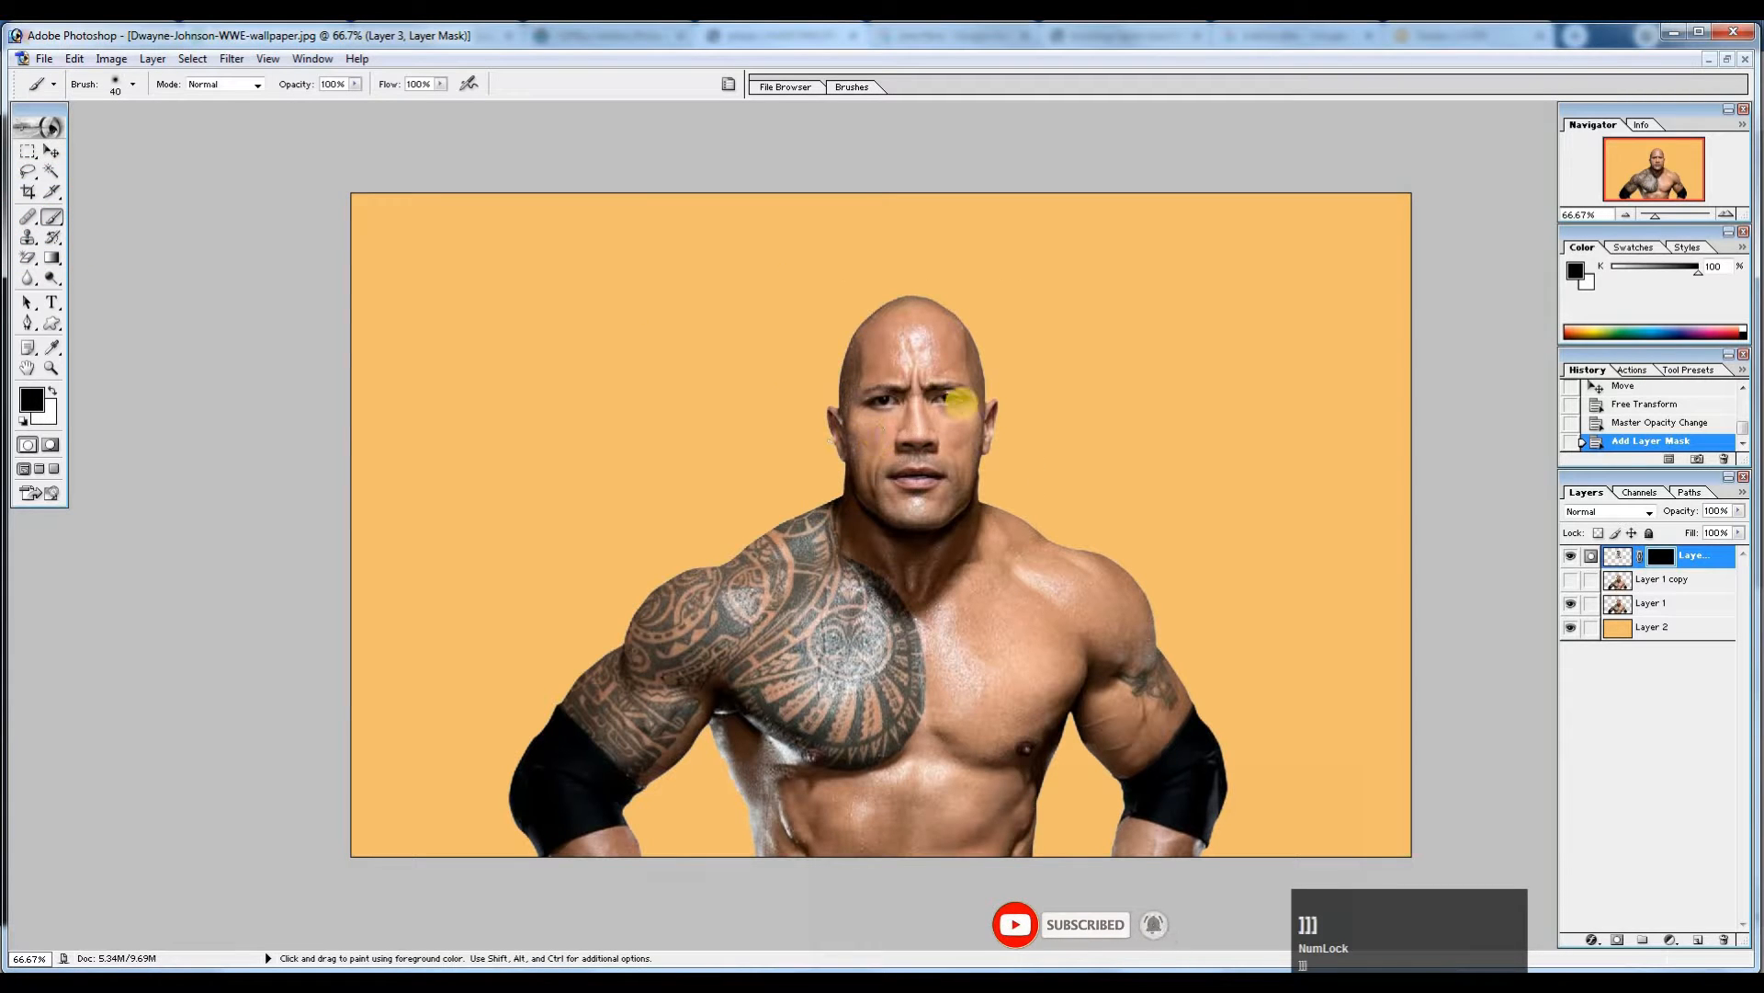
click(910, 332)
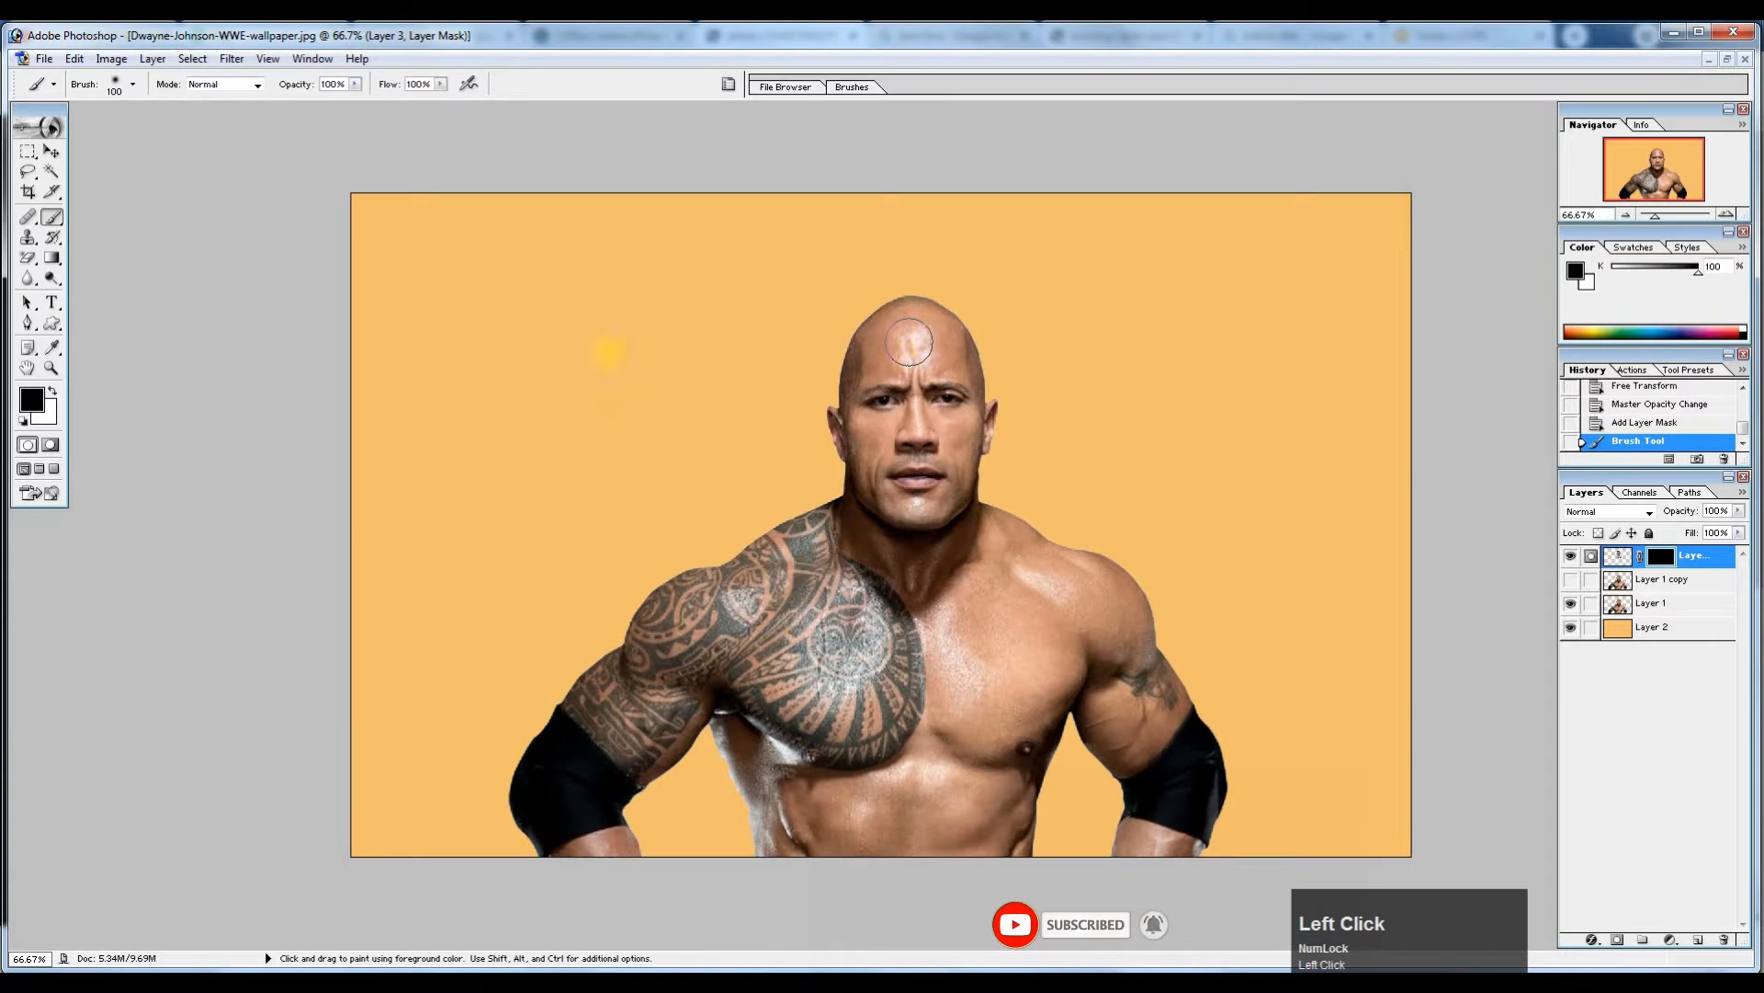
key(x)
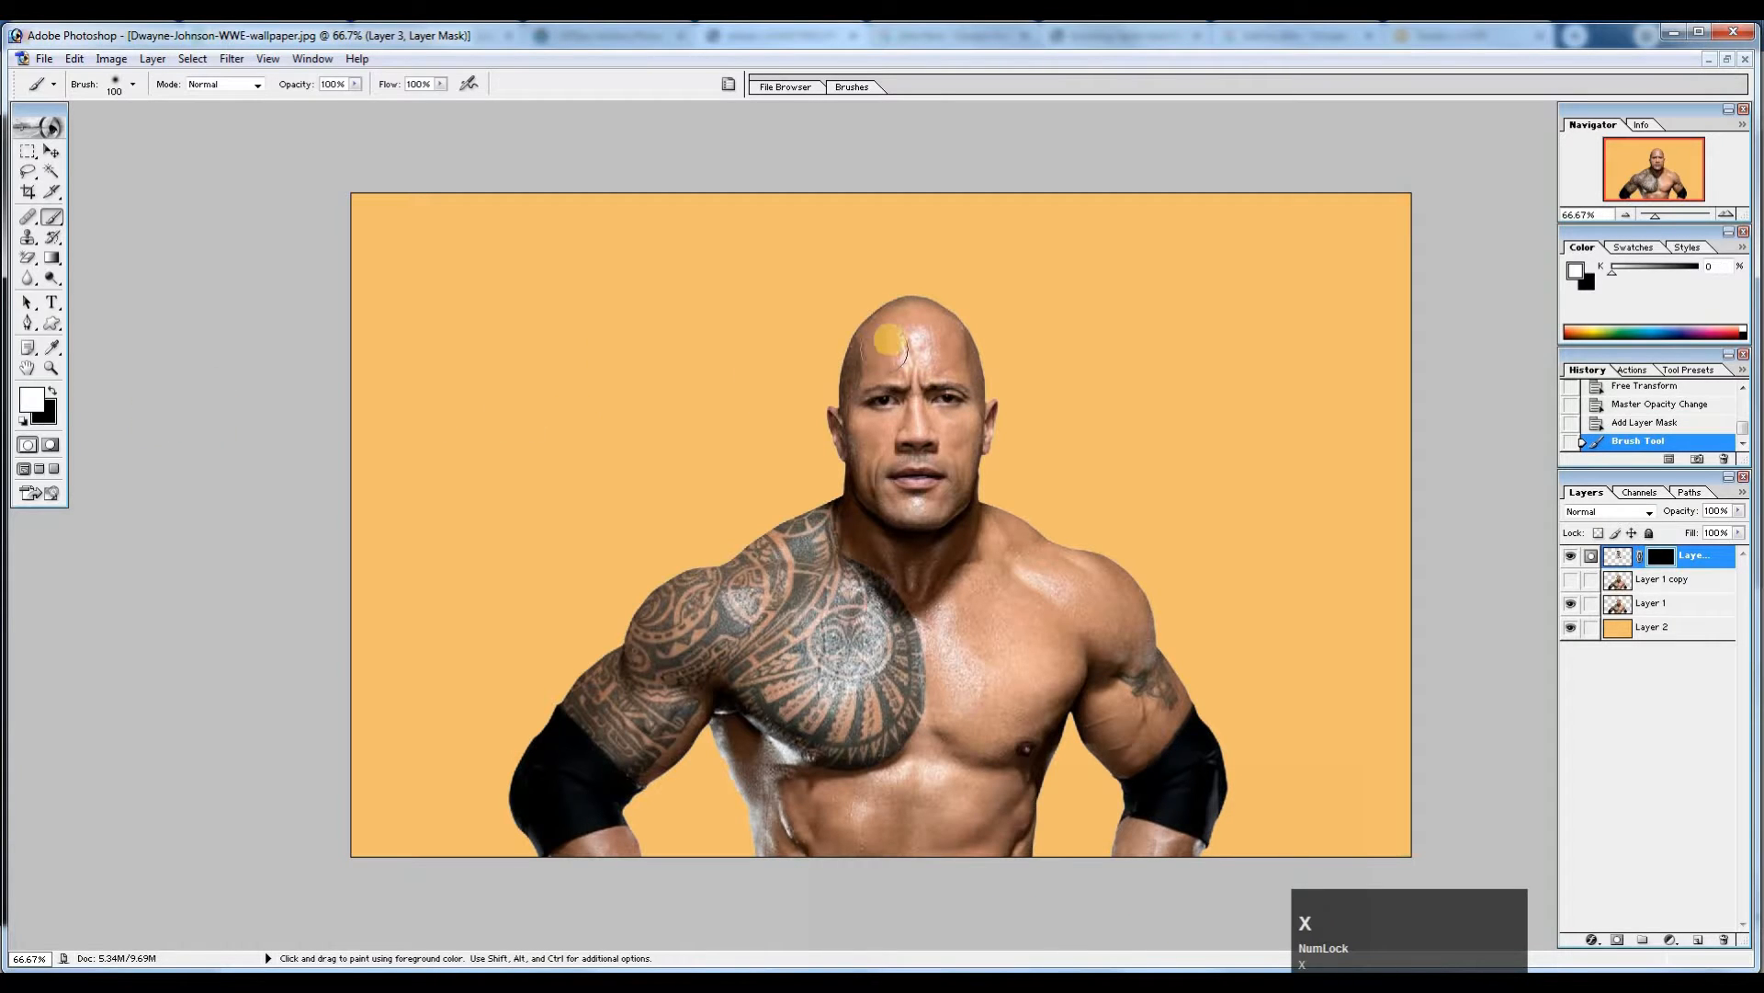
drag(882, 336, 921, 335)
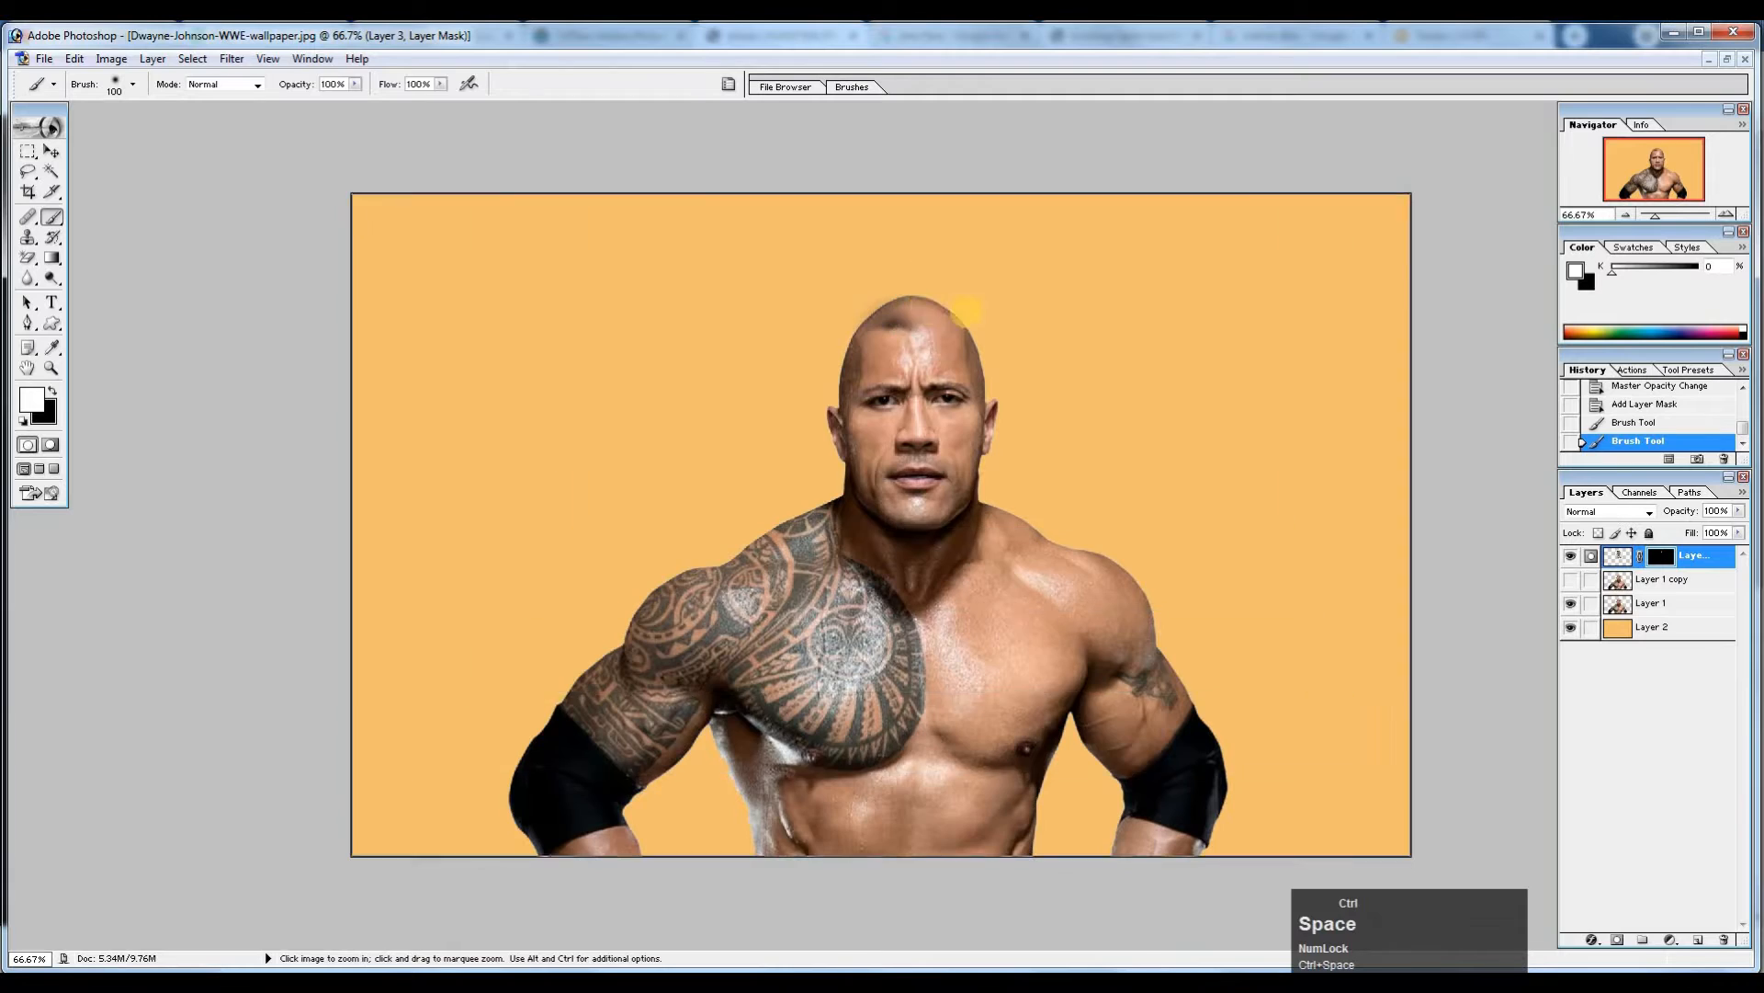
Reveal the rest of the dark hair across the top of the head on the mask, reducing the white brush to size 60.
ctrl+click(921, 336)
key(bracketleft)
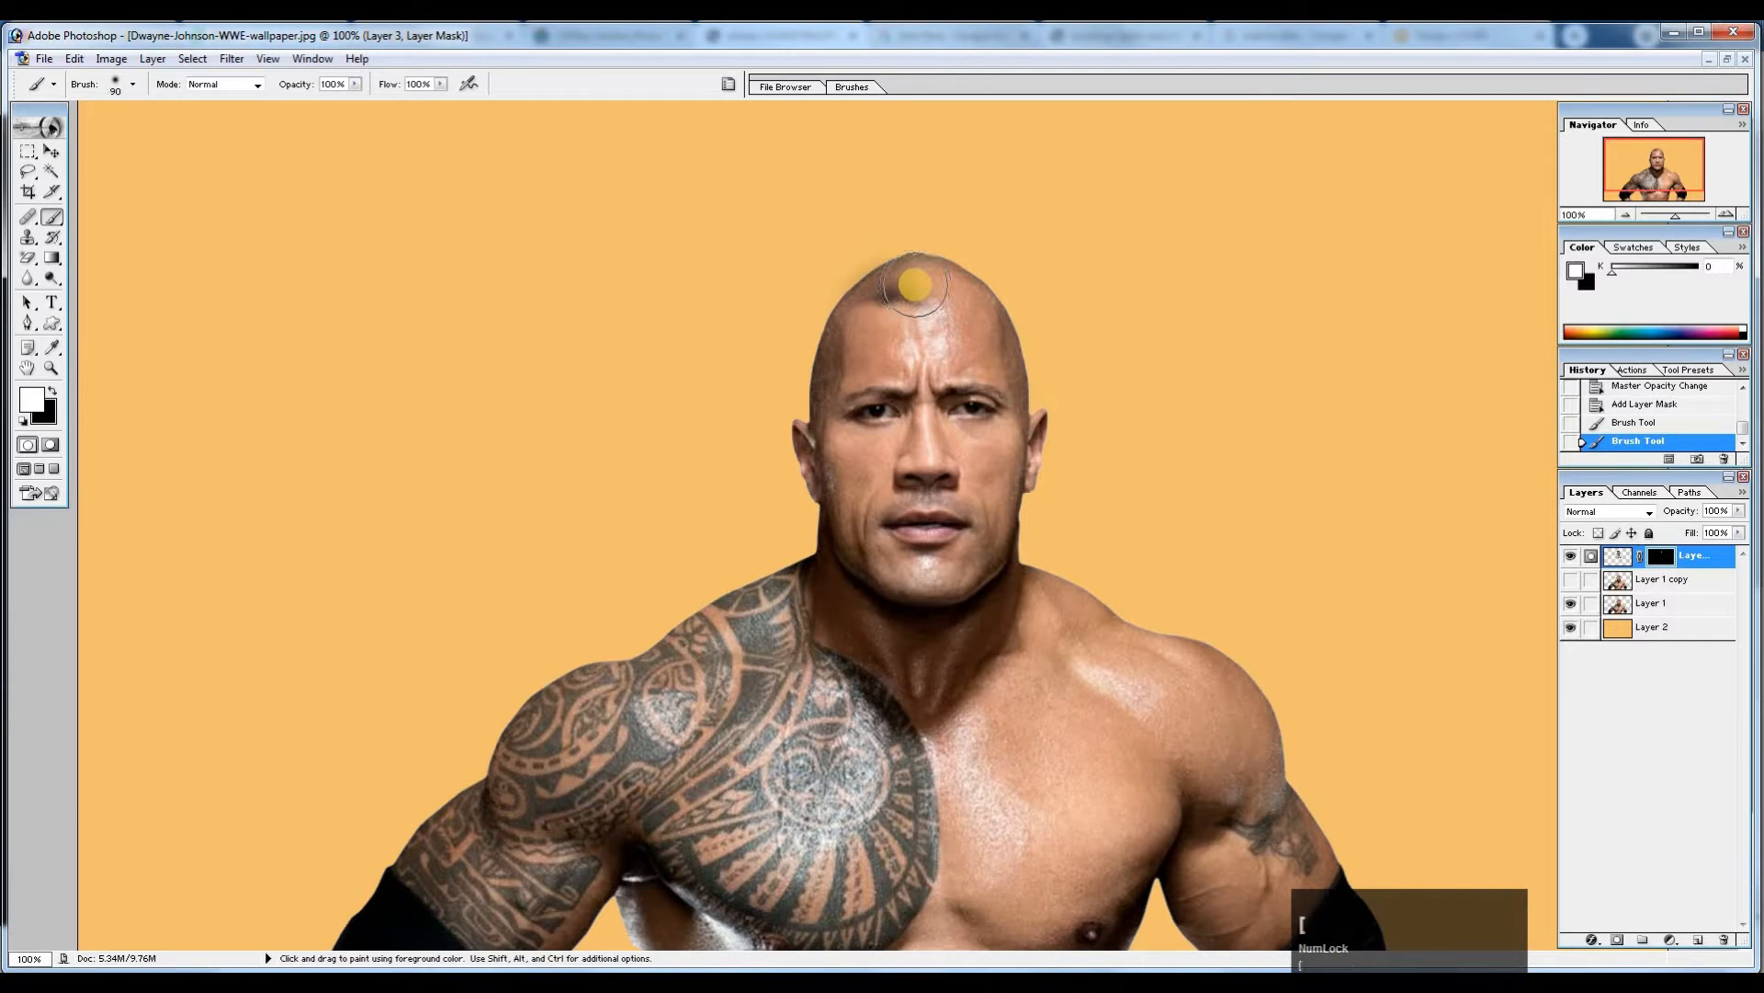
mouse_move(909, 285)
mouse_down()
mouse_move(949, 276)
mouse_move(886, 275)
mouse_move(862, 324)
mouse_up()
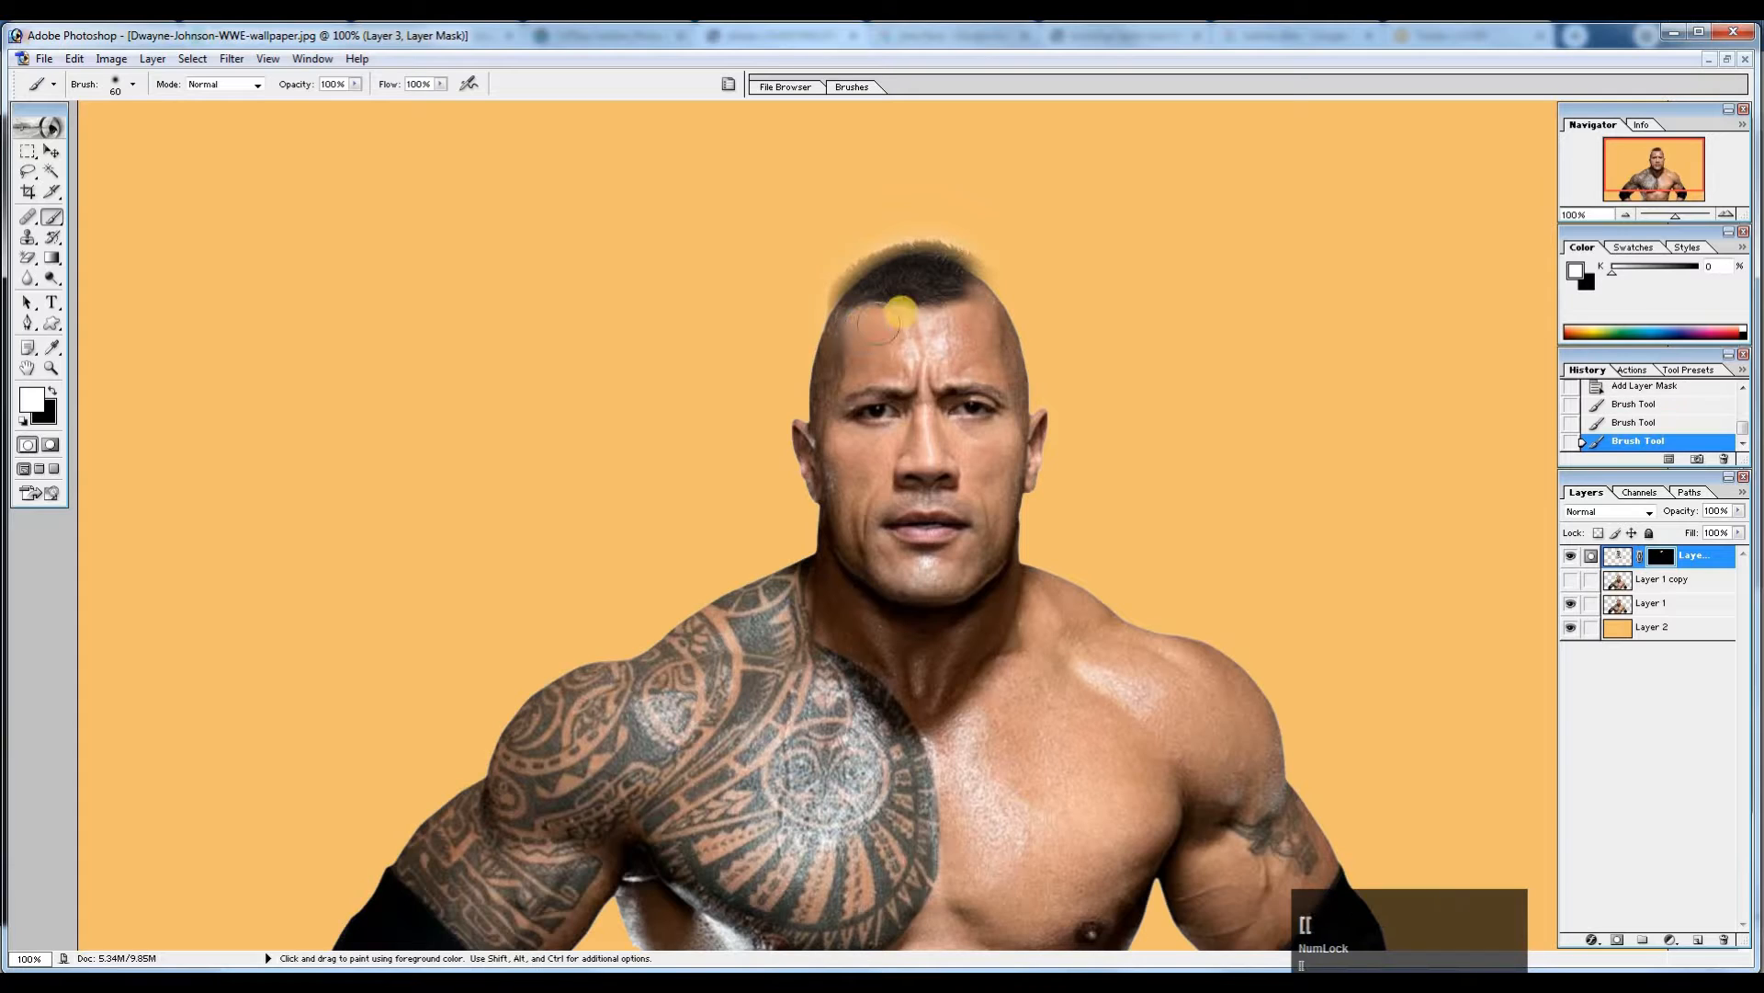
key(bracketleft)
key(bracketleft)
mouse_move(951, 281)
mouse_down()
mouse_move(970, 299)
mouse_move(961, 276)
mouse_move(890, 283)
mouse_move(848, 313)
mouse_move(934, 264)
mouse_move(982, 294)
mouse_move(846, 300)
mouse_move(935, 261)
mouse_up()
Fill in the remaining faint areas of the hair's upper edge on the mask with a white brush of size 30.
key(ctrl+space)
ctrl+click(938, 264)
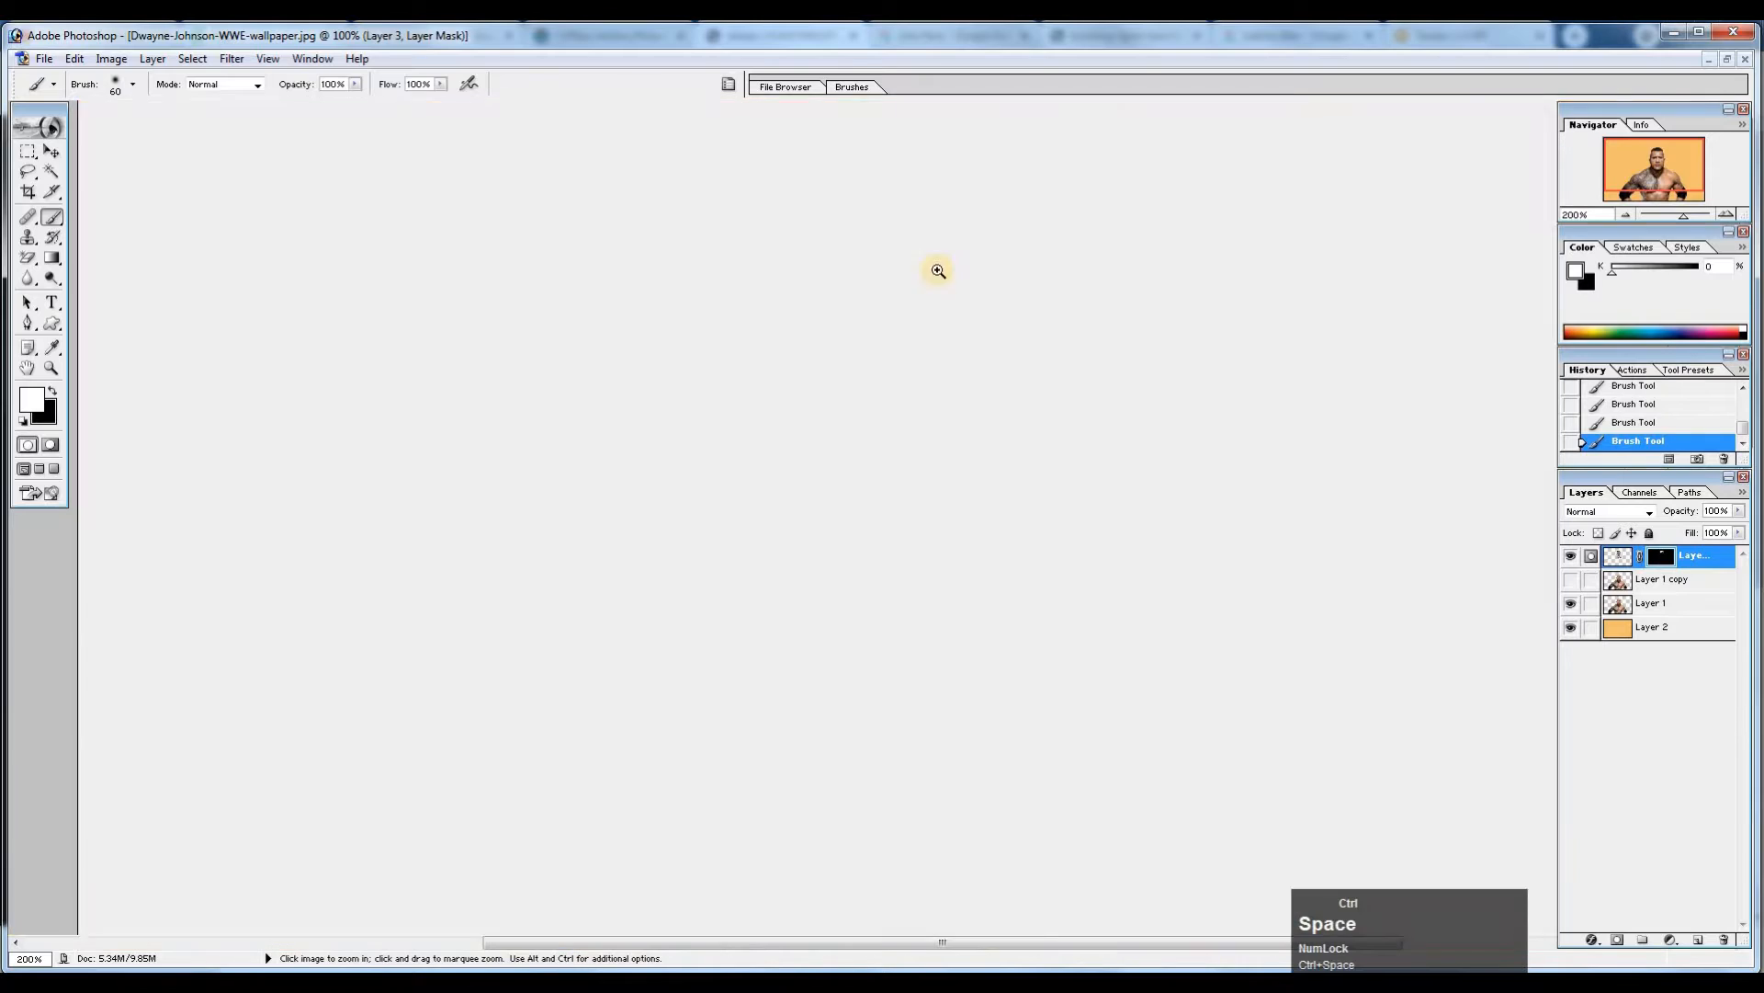
click(802, 419)
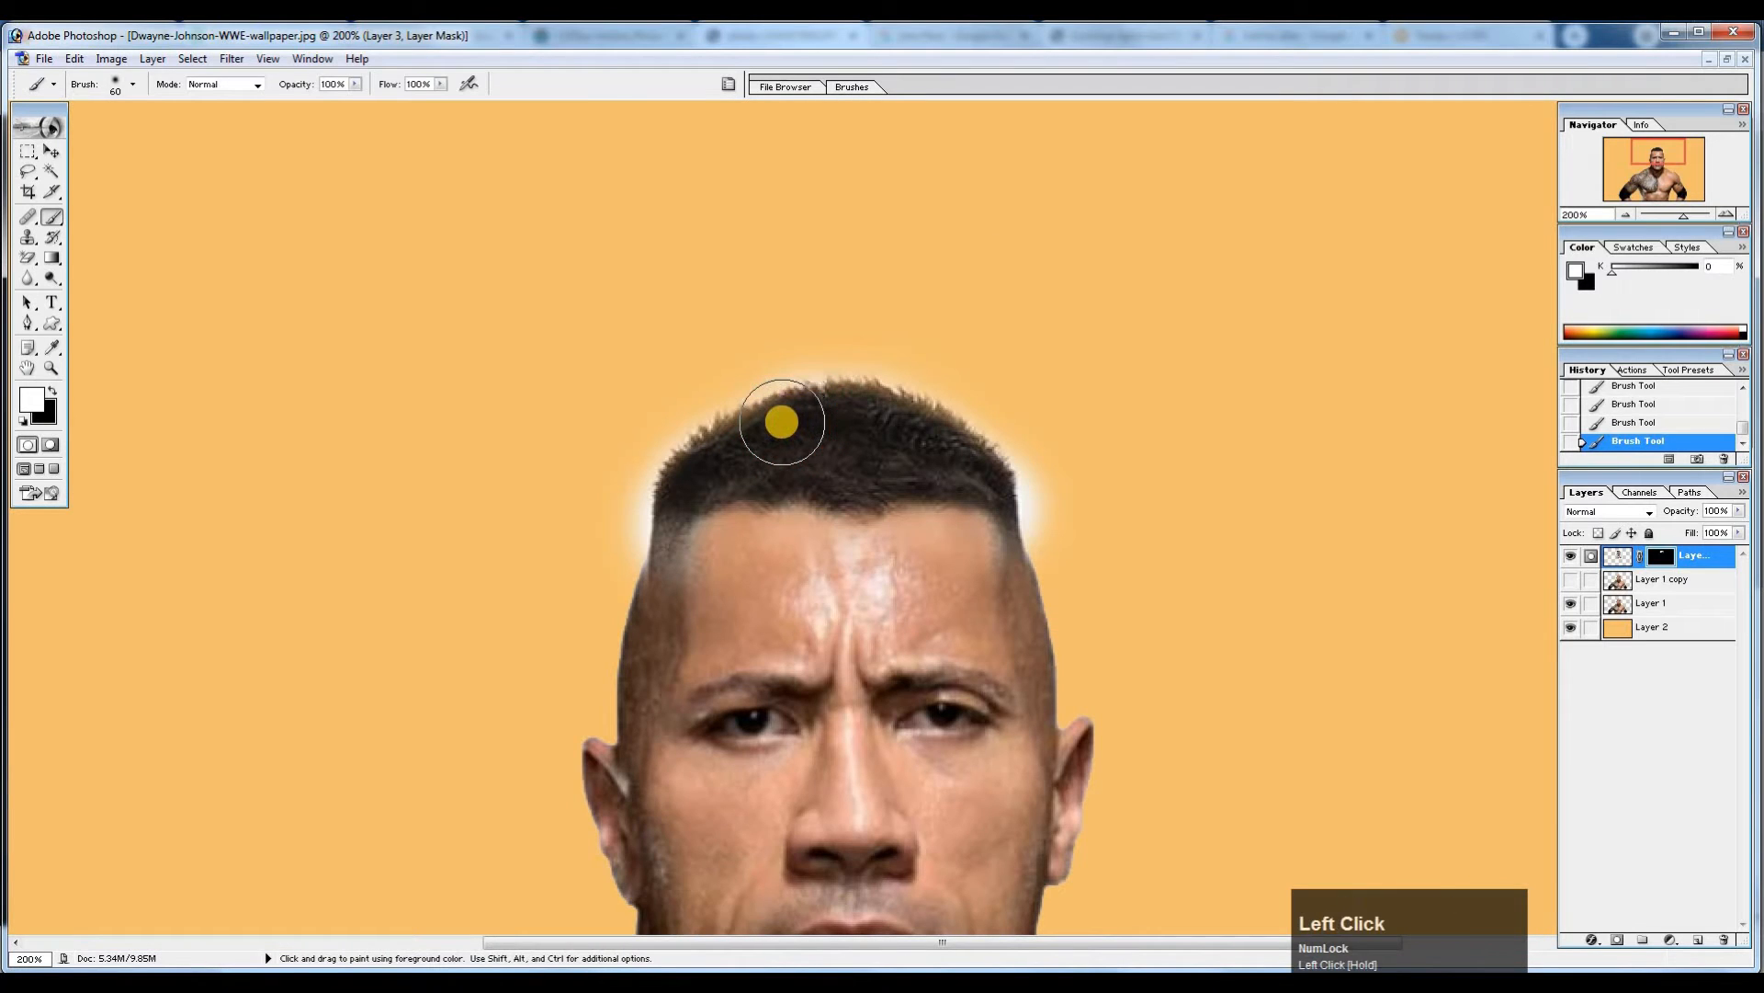
key([)
key([)
key([)
mouse_move(747, 426)
mouse_down()
mouse_move(790, 417)
mouse_move(710, 447)
mouse_move(856, 400)
mouse_move(838, 403)
mouse_move(937, 422)
mouse_move(989, 474)
mouse_move(774, 427)
mouse_move(691, 466)
mouse_up()
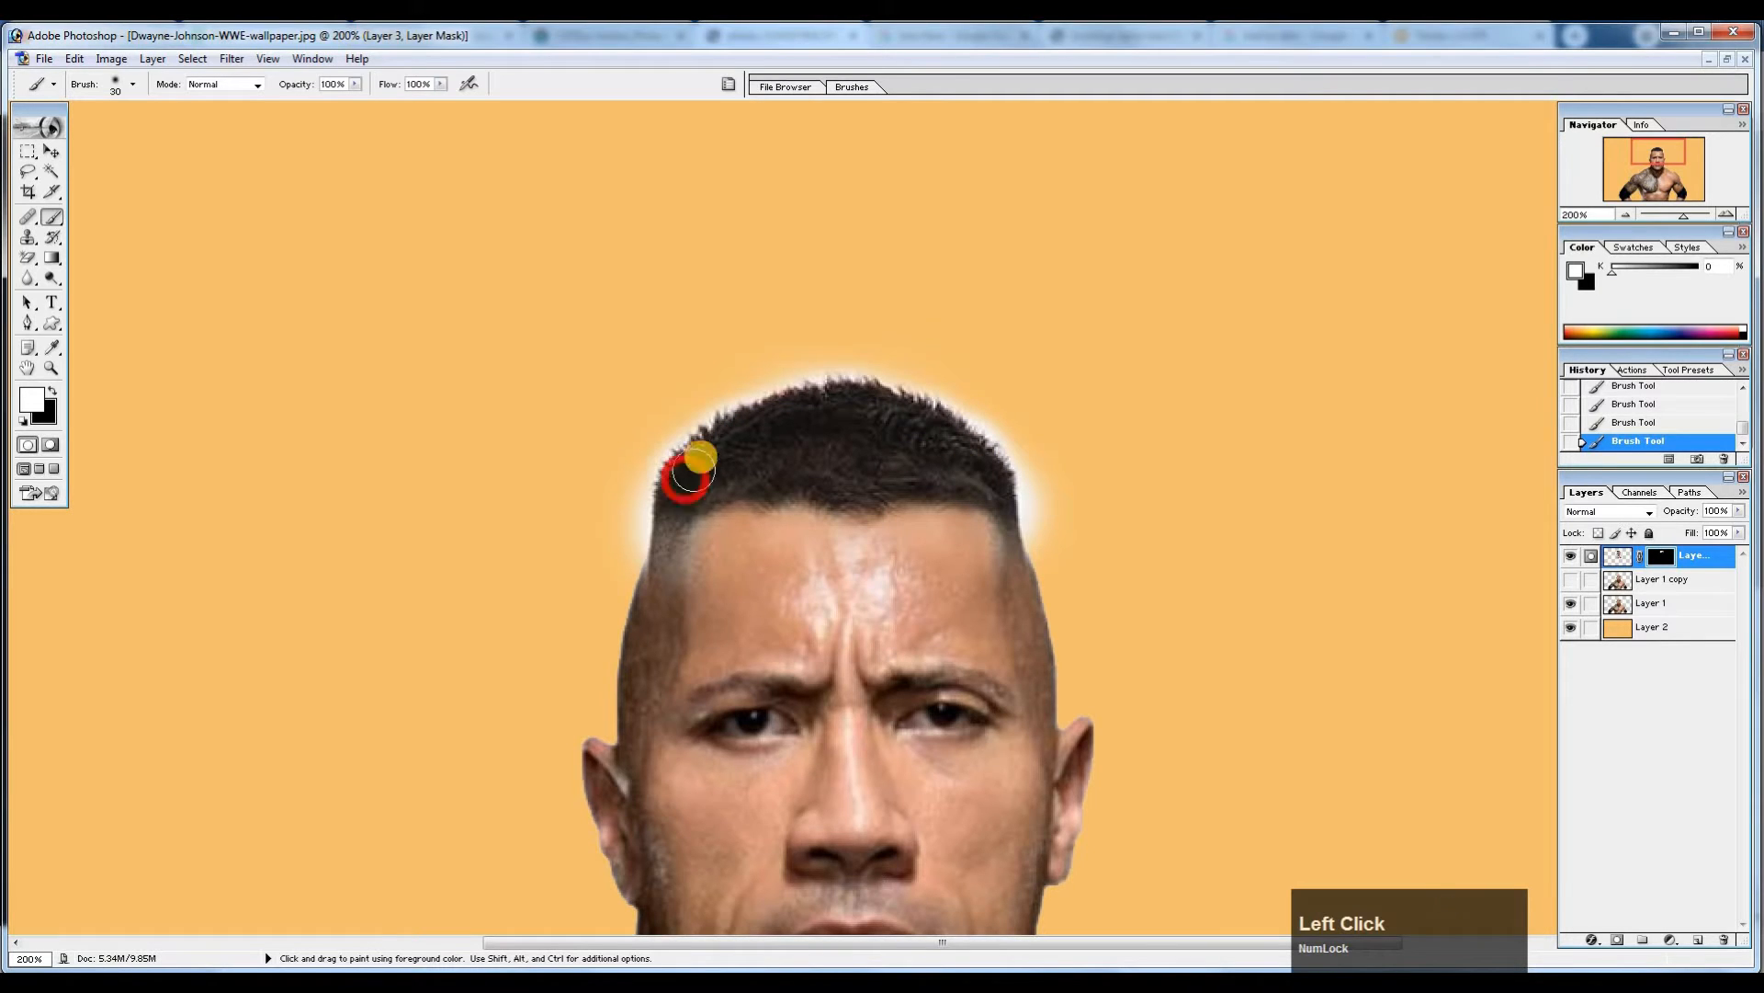
Paint black on the mask with a size 20 brush to hide portrait spill below the hairline at both temples.
key(bracketleft)
key(x)
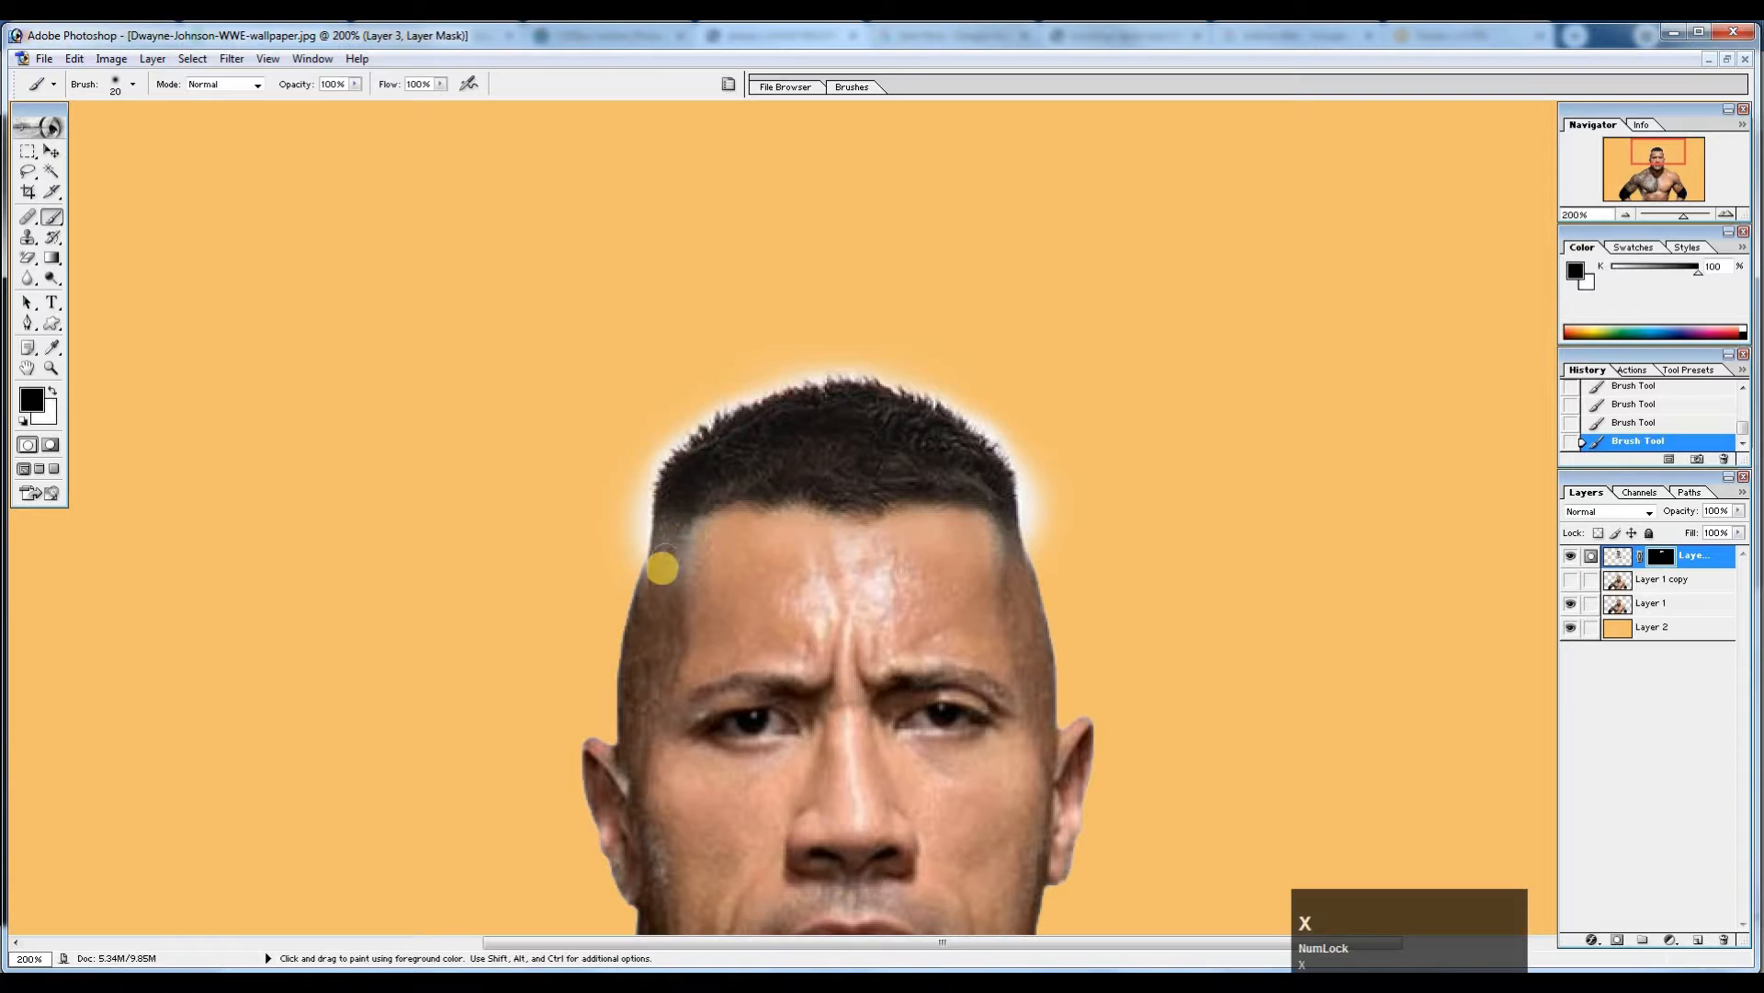
mouse_move(658, 571)
mouse_down()
mouse_move(672, 512)
mouse_move(658, 595)
mouse_up()
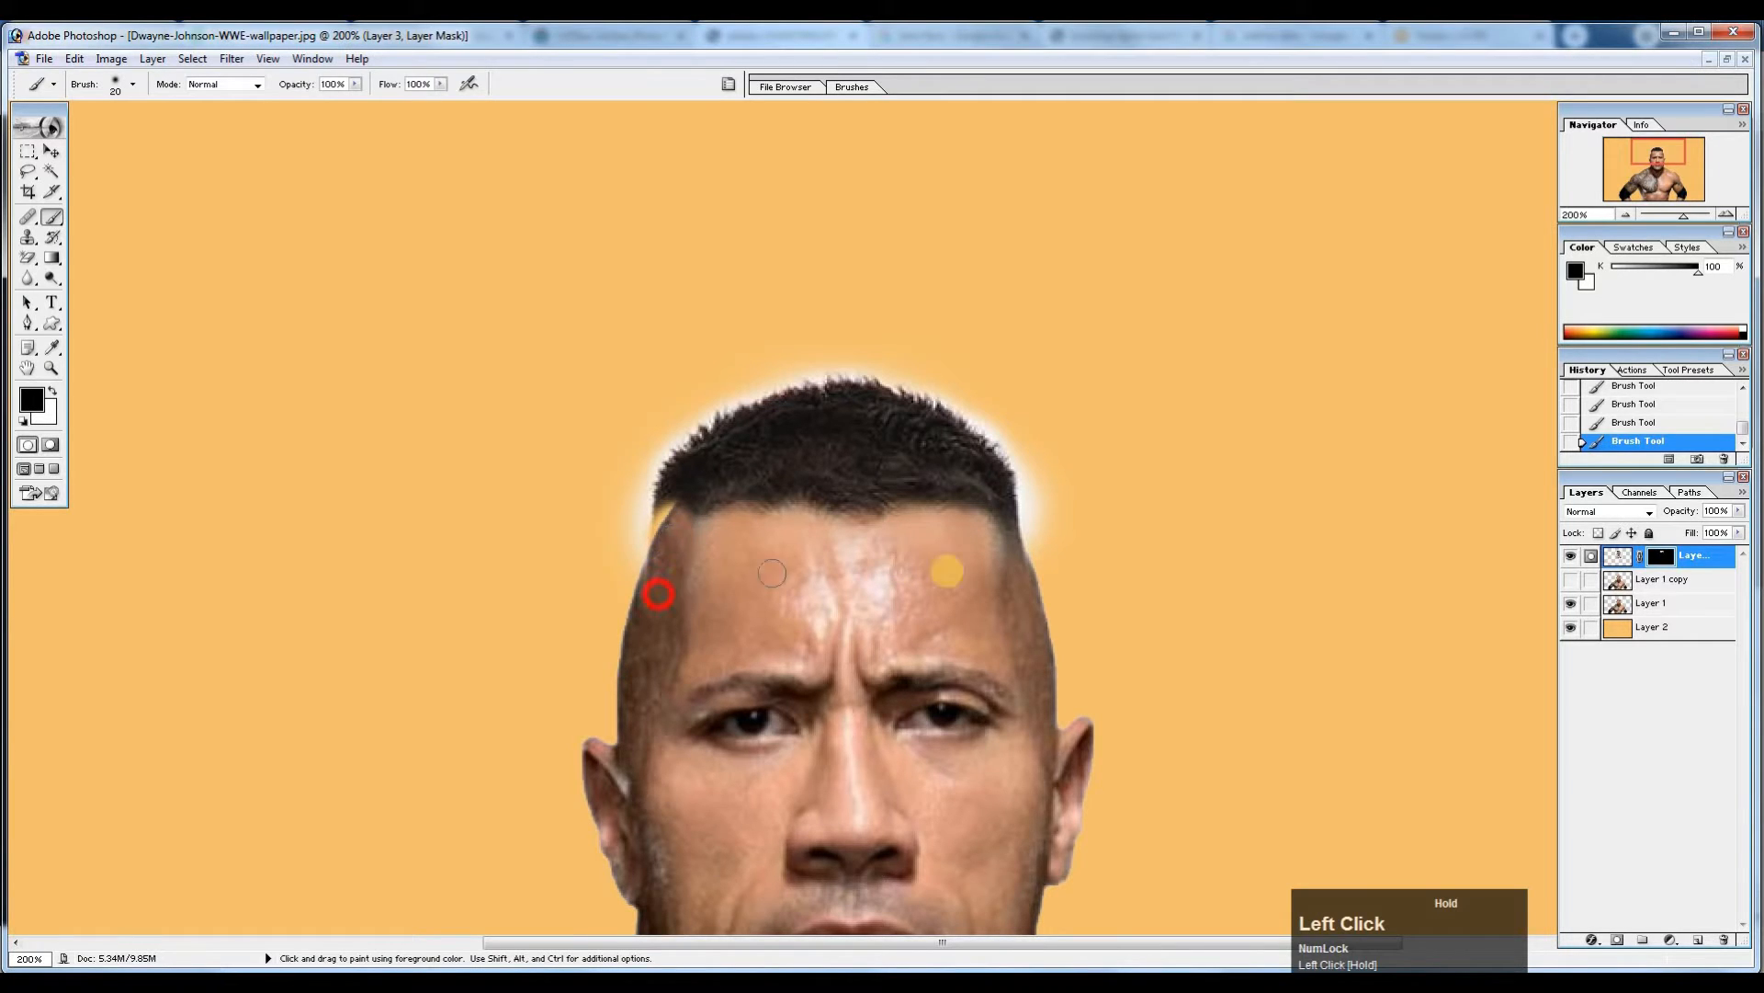
mouse_move(992, 522)
mouse_down()
mouse_move(998, 603)
mouse_move(1008, 554)
mouse_move(1020, 581)
mouse_move(984, 528)
mouse_up()
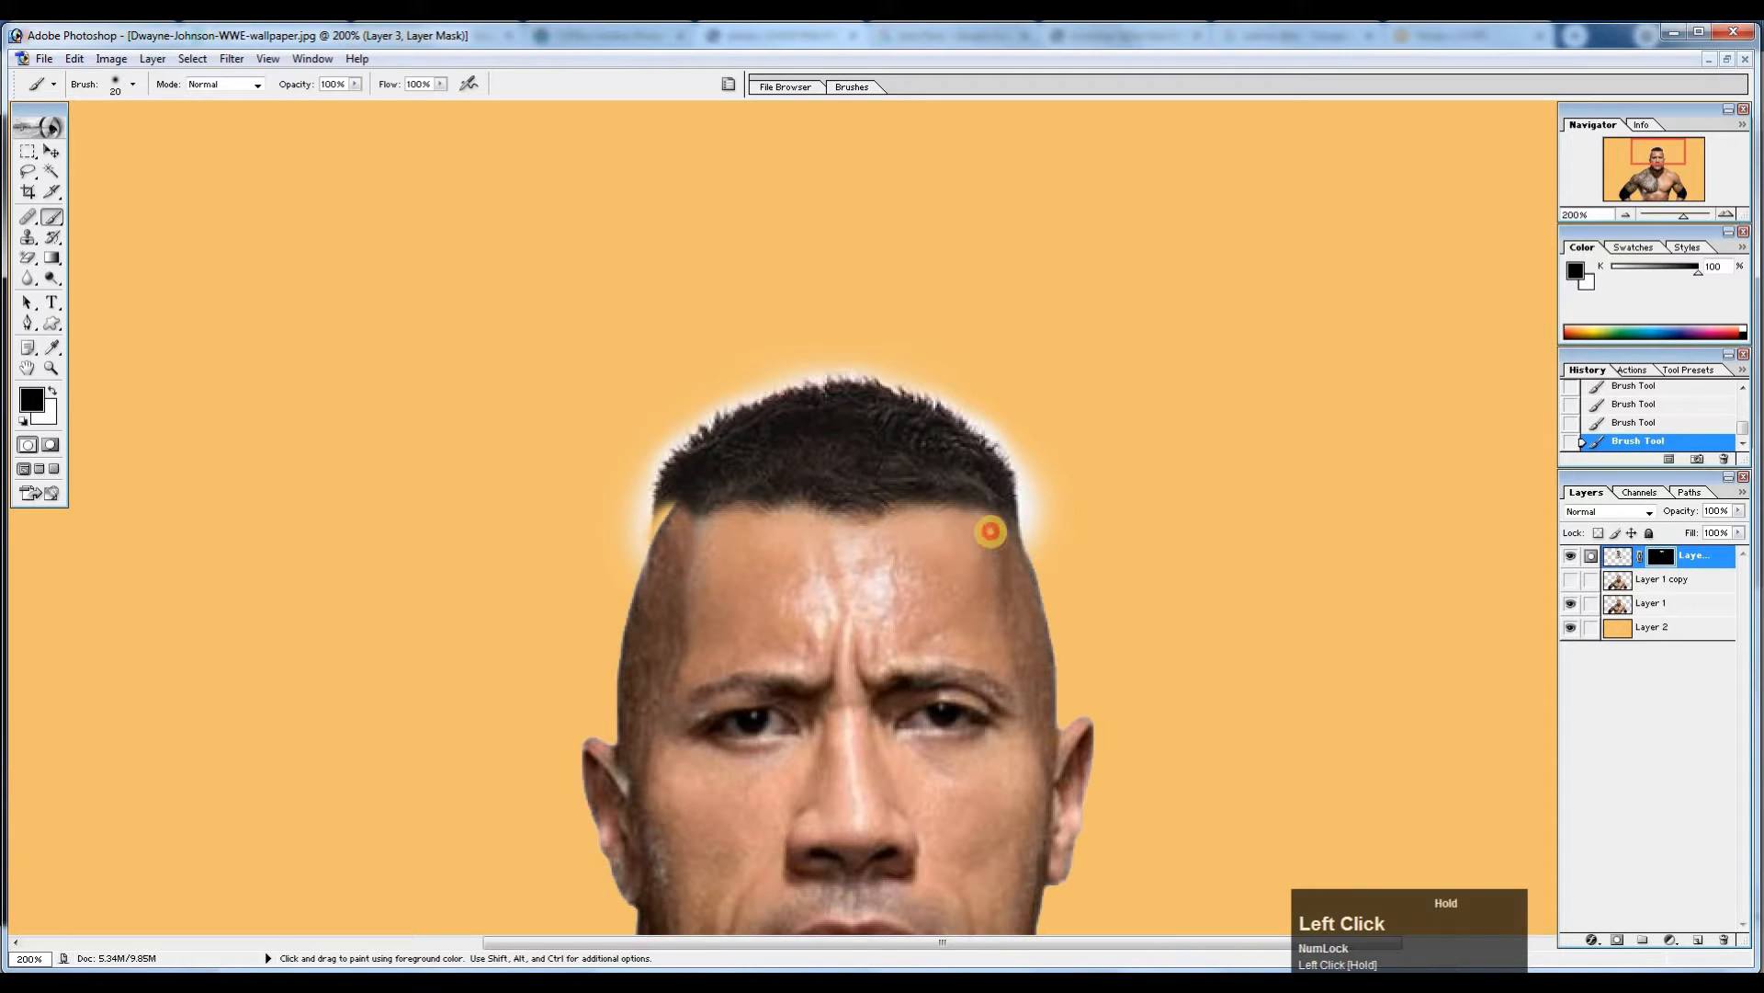
Restore the missing hair at the left temple by painting white on the mask with a size 10 brush.
key(ctrl+space)
click(839, 543)
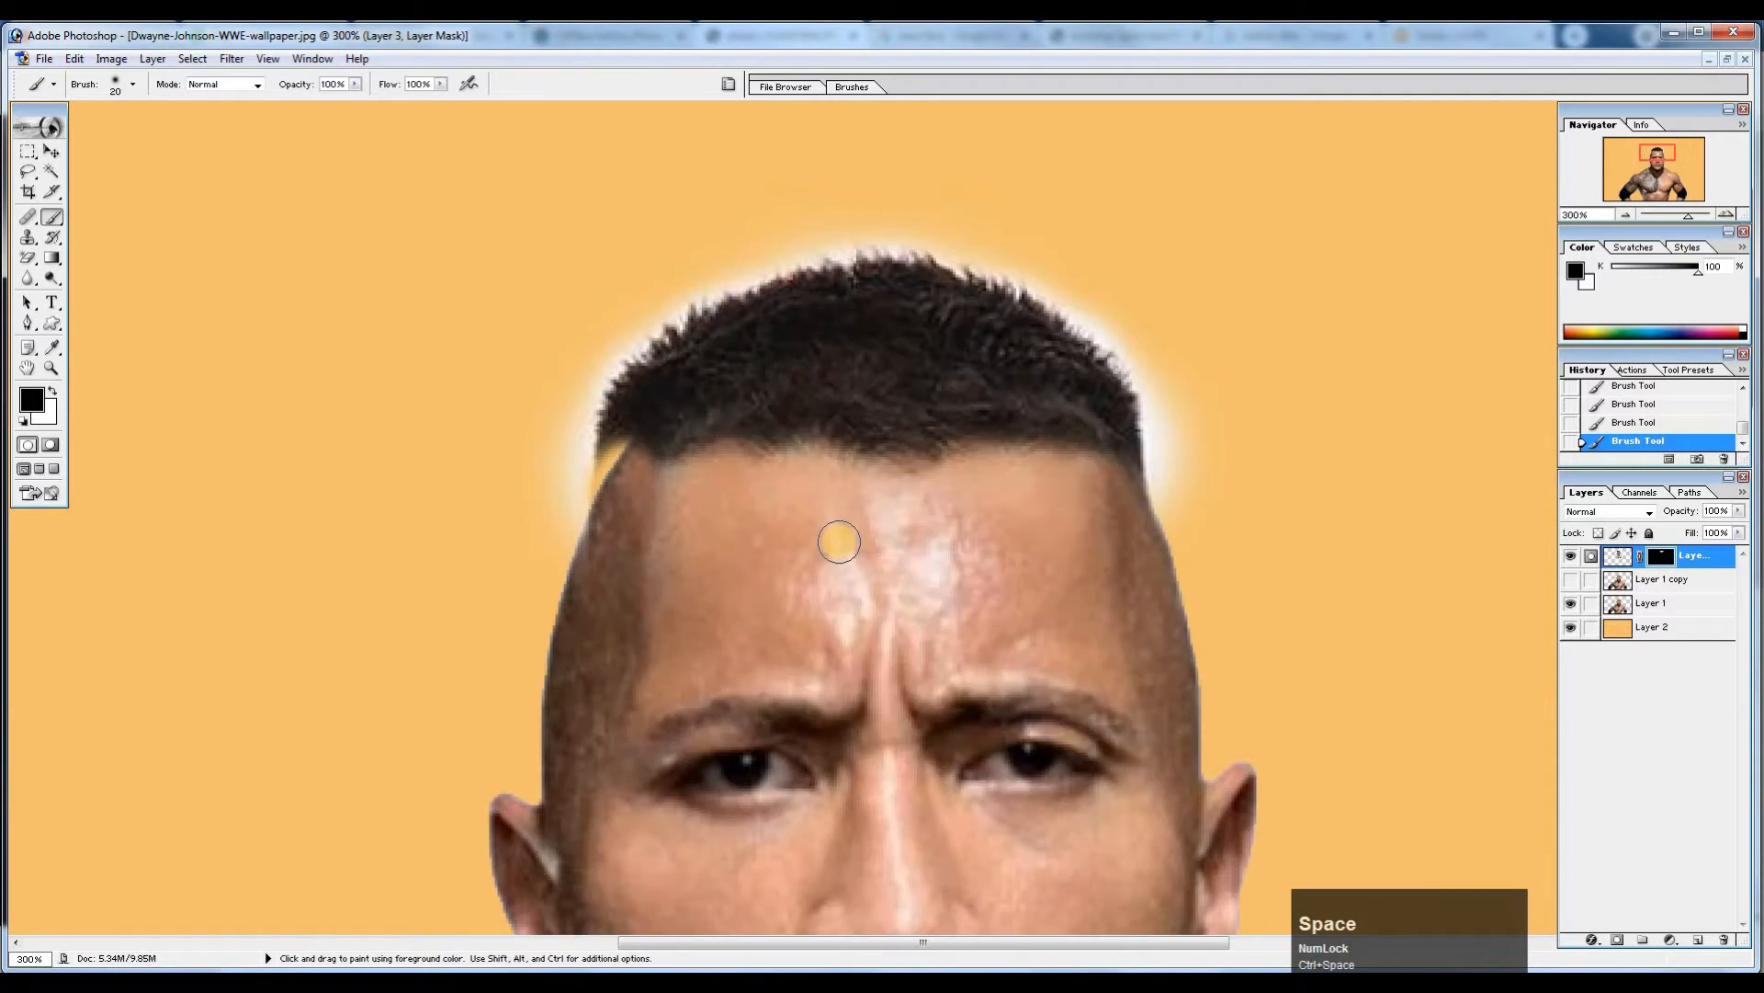
key(bracketleft)
key(x)
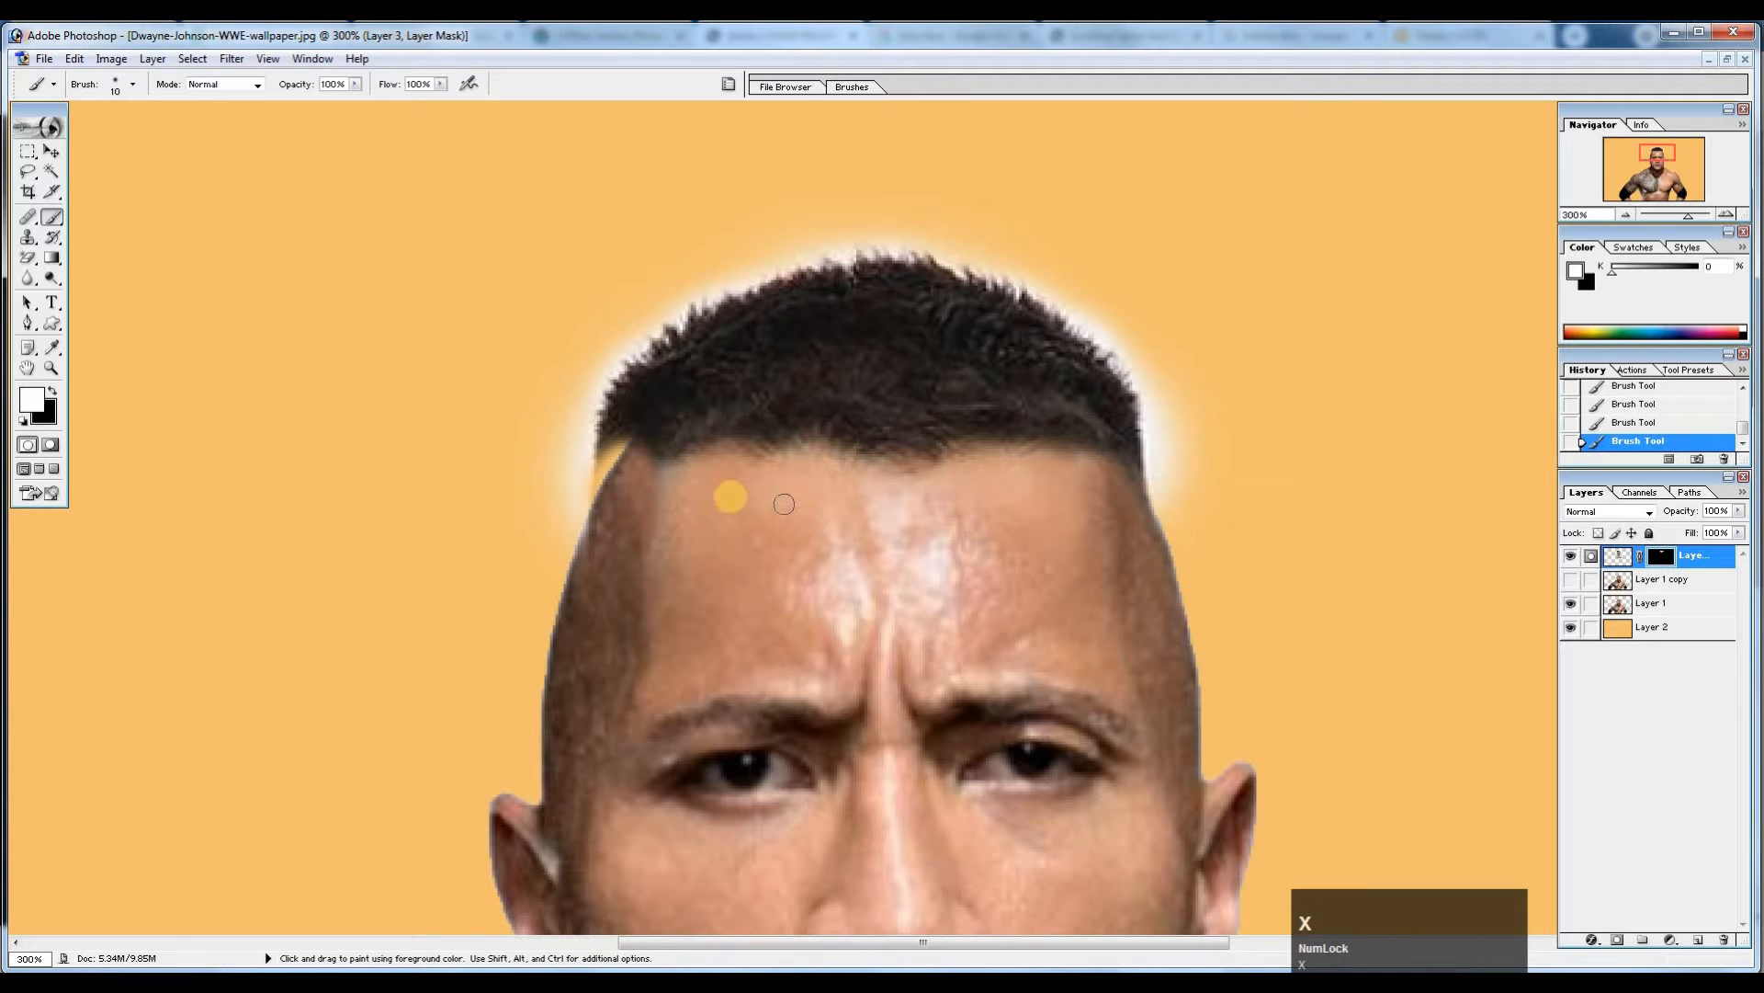
drag(611, 465, 616, 493)
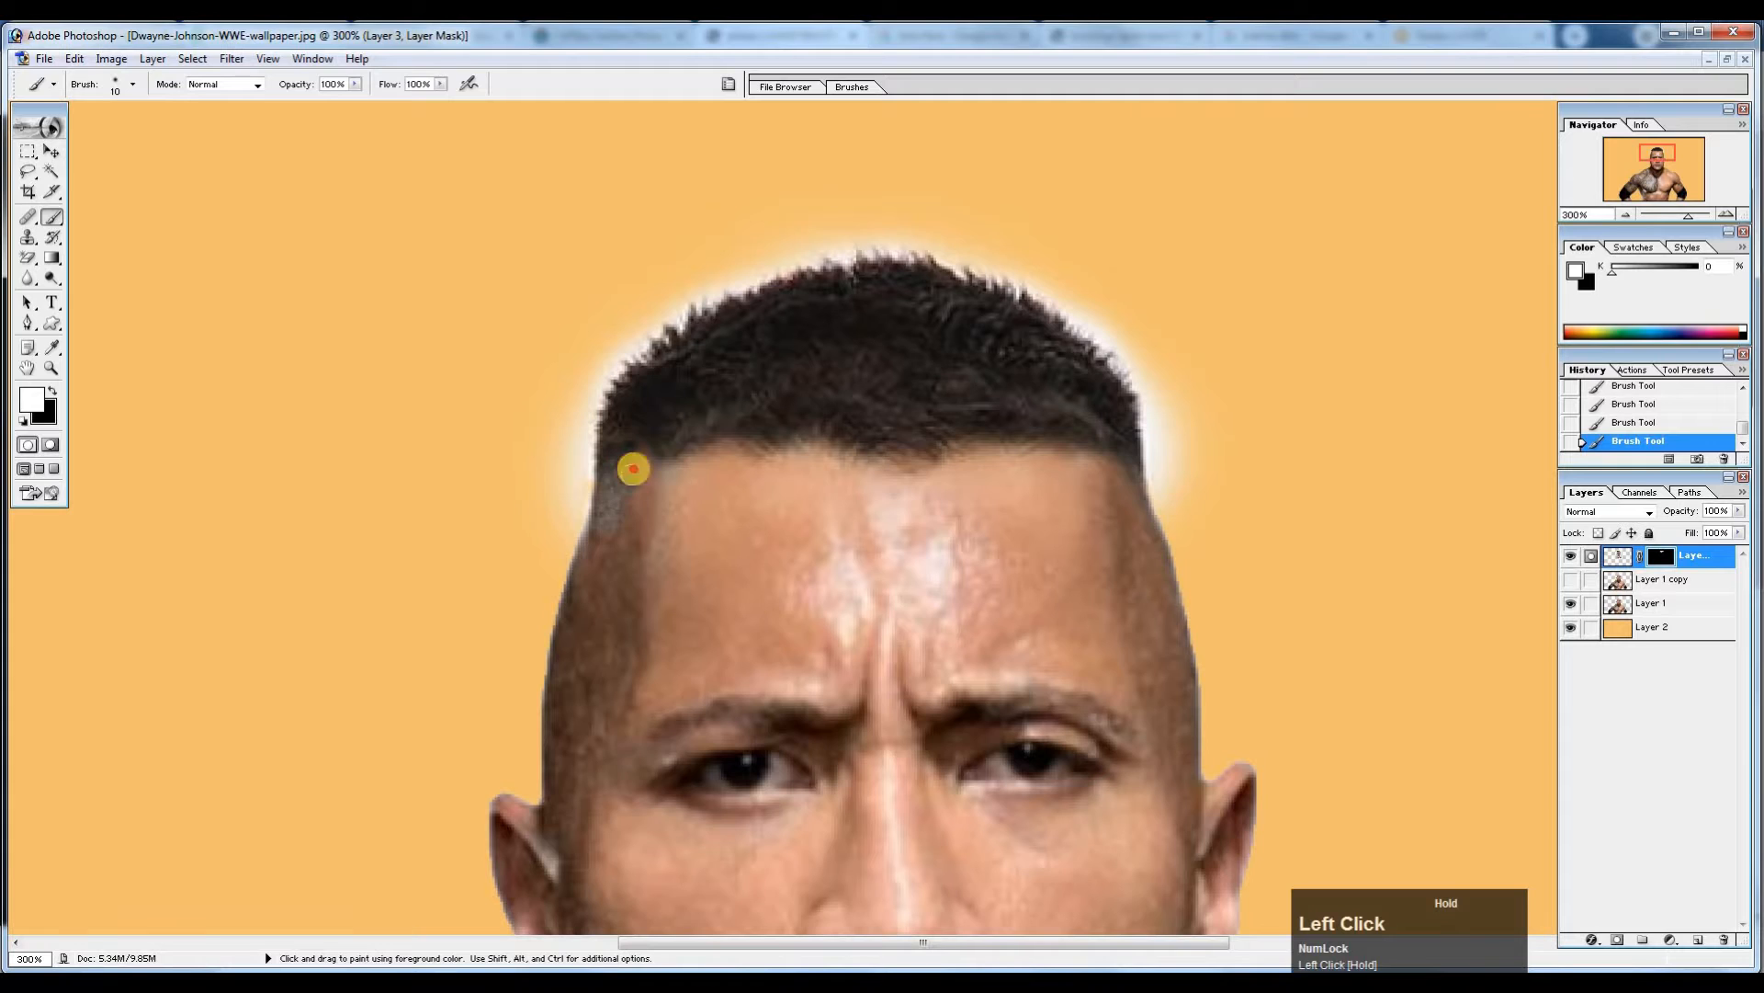
drag(652, 434, 662, 435)
Paint black on the mask with the size 10 brush to hide the grey portrait spill below the hair at the left temple.
key(ctrl+space)
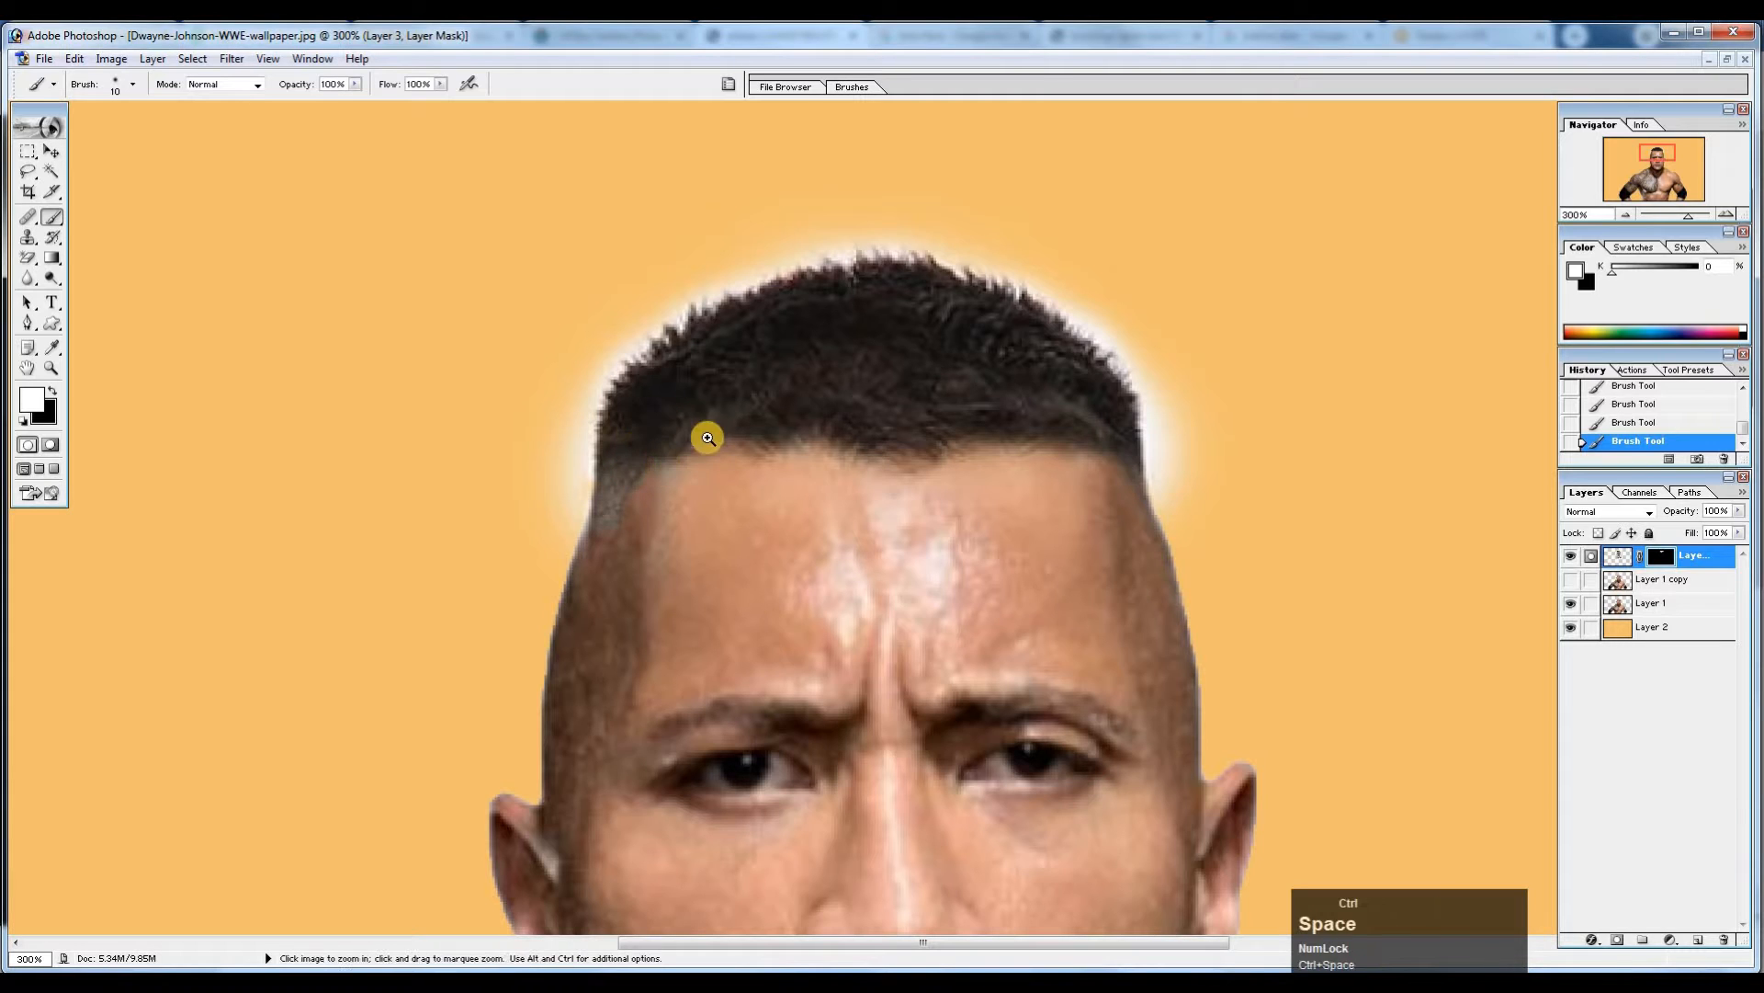
click(710, 432)
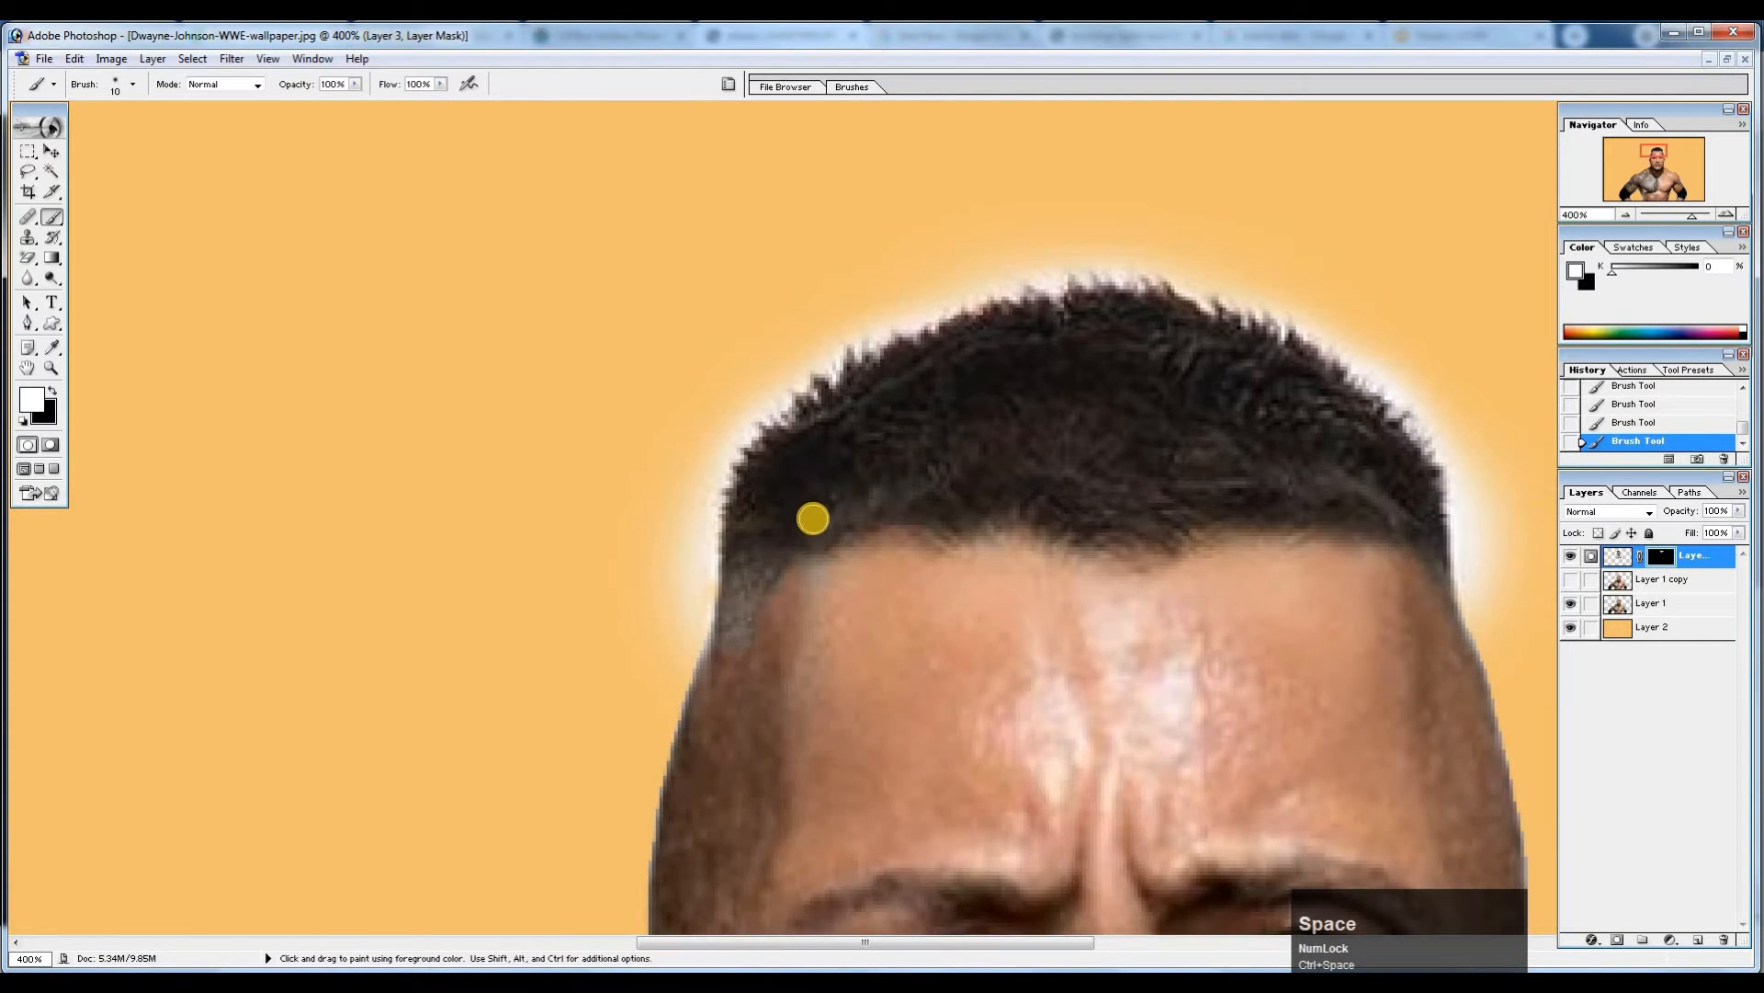
key(x)
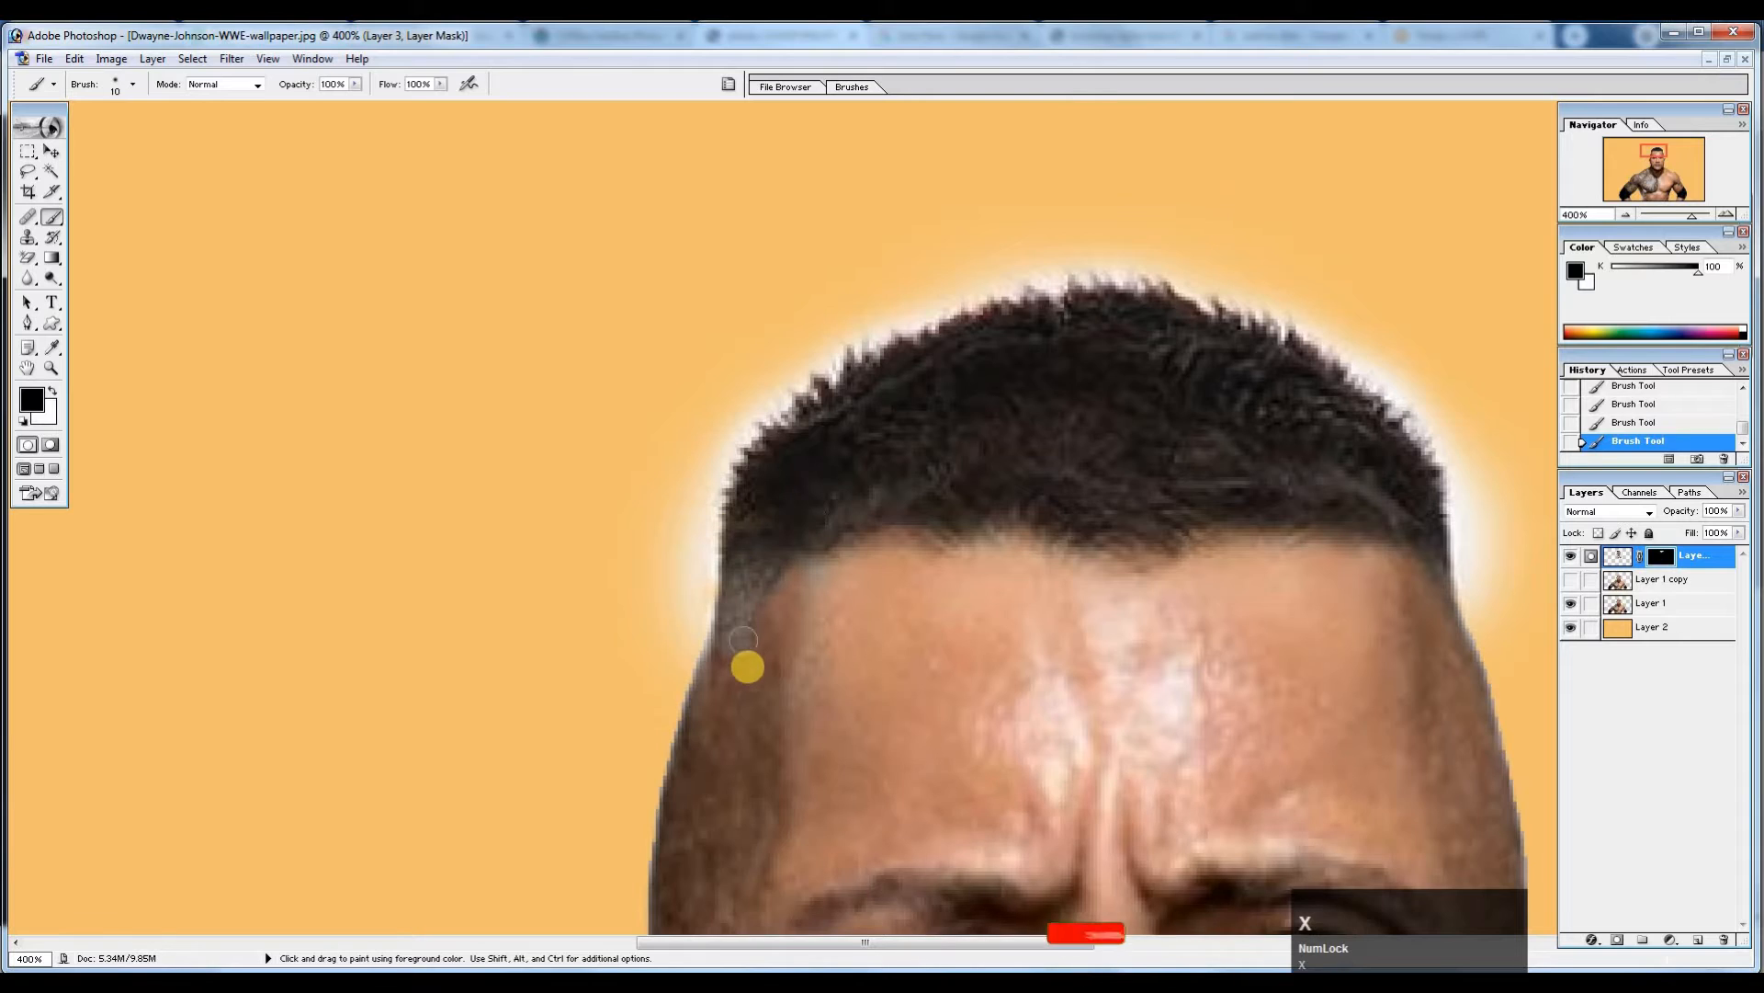
mouse_move(748, 659)
mouse_down()
mouse_move(778, 574)
mouse_move(747, 639)
mouse_move(764, 564)
mouse_move(741, 597)
mouse_move(751, 569)
mouse_move(746, 638)
mouse_move(727, 618)
mouse_move(703, 680)
mouse_move(732, 628)
mouse_move(708, 677)
mouse_up()
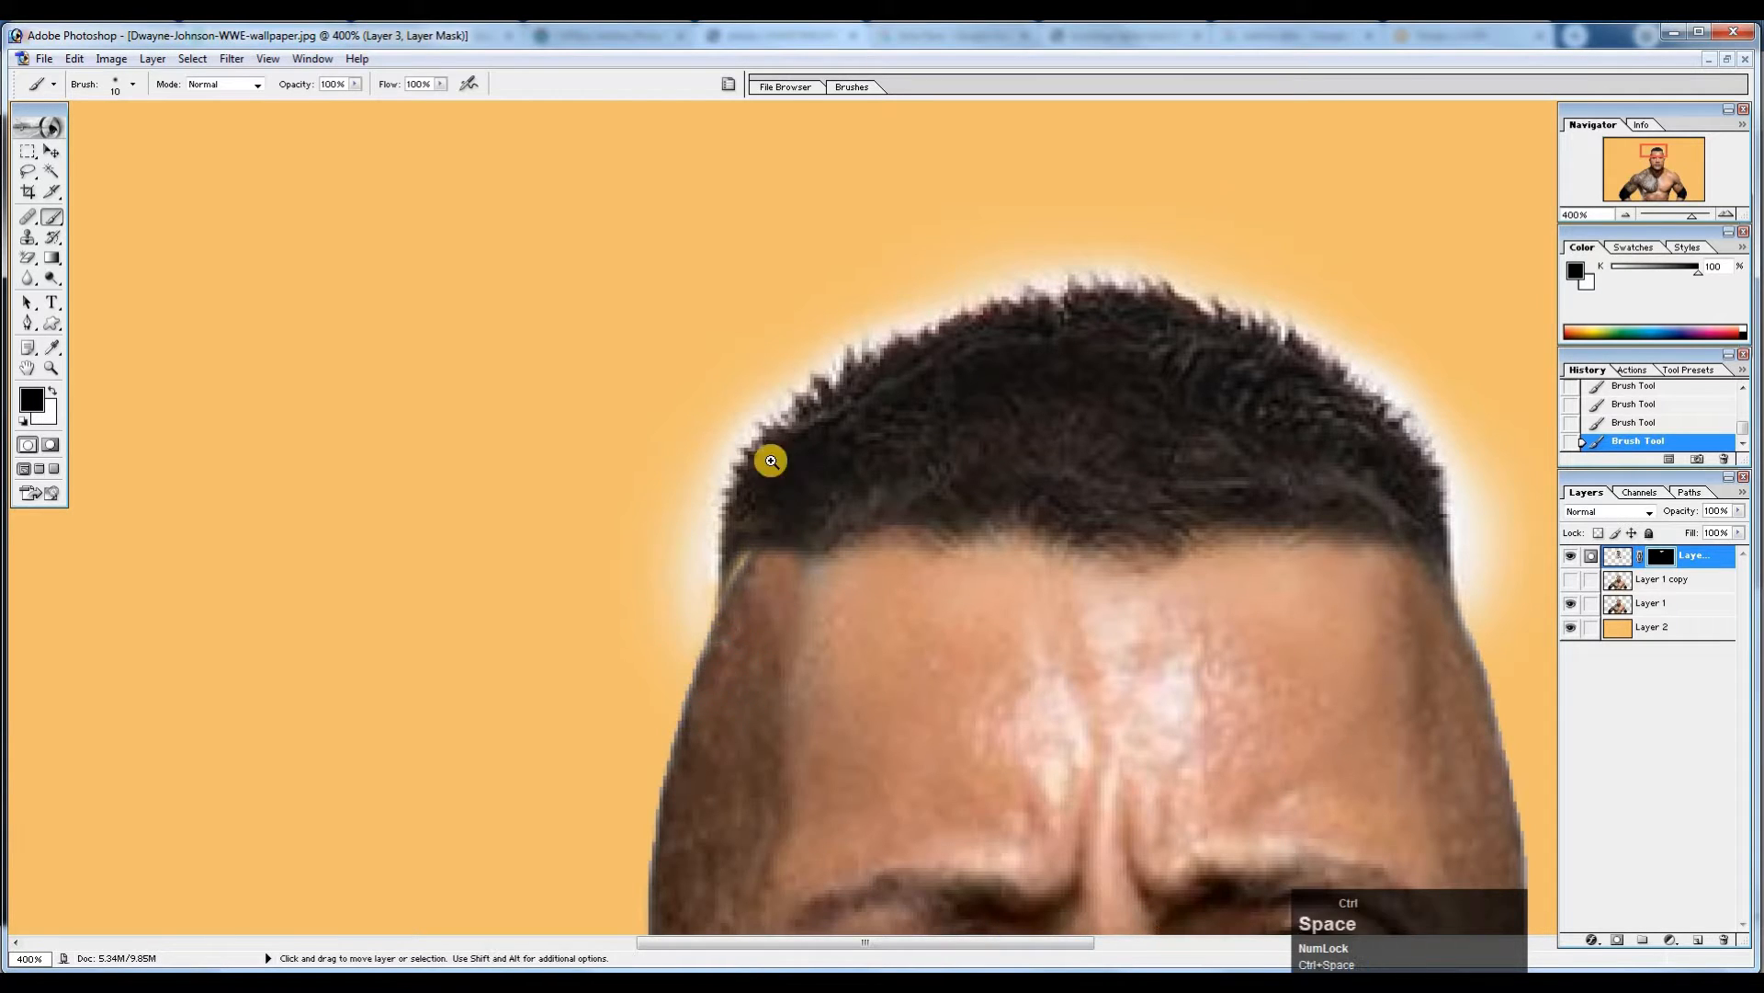
Narrow the masked hair layer to 99.2% width from its left side with a free transform and commit it.
ctrl+alt+click(738, 381)
drag(974, 553, 819, 374)
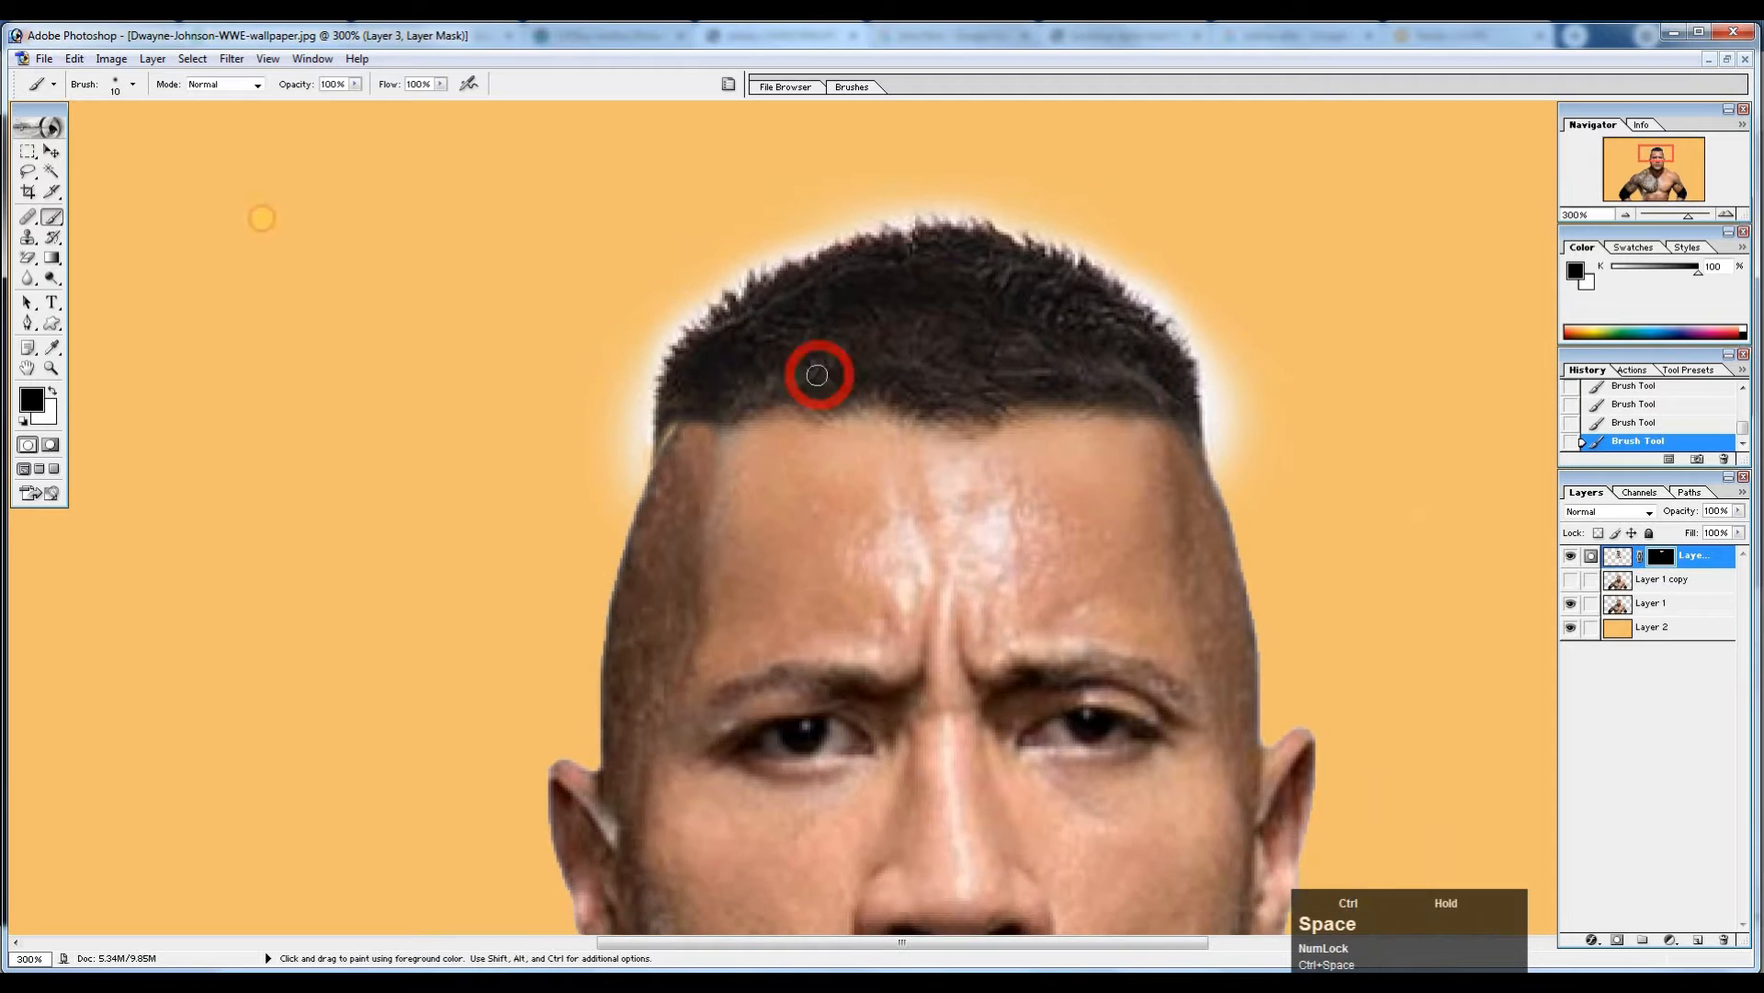
click(57, 152)
ctrl+alt+click(728, 338)
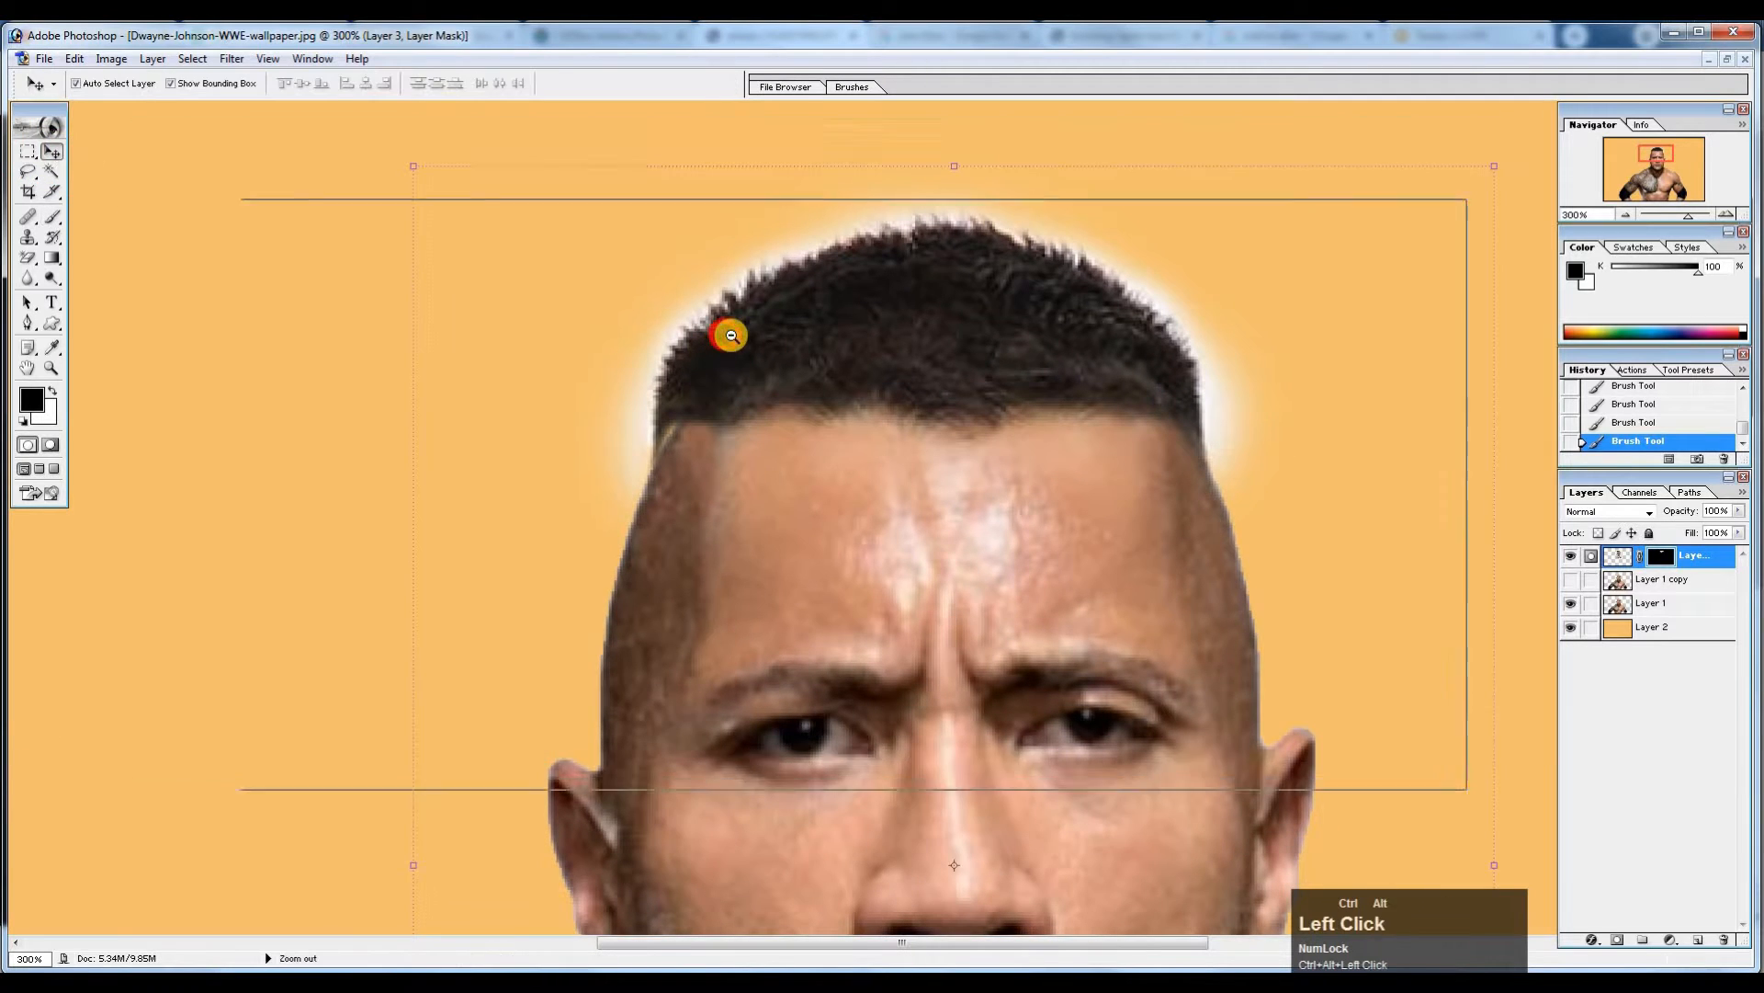
ctrl+alt+click(732, 339)
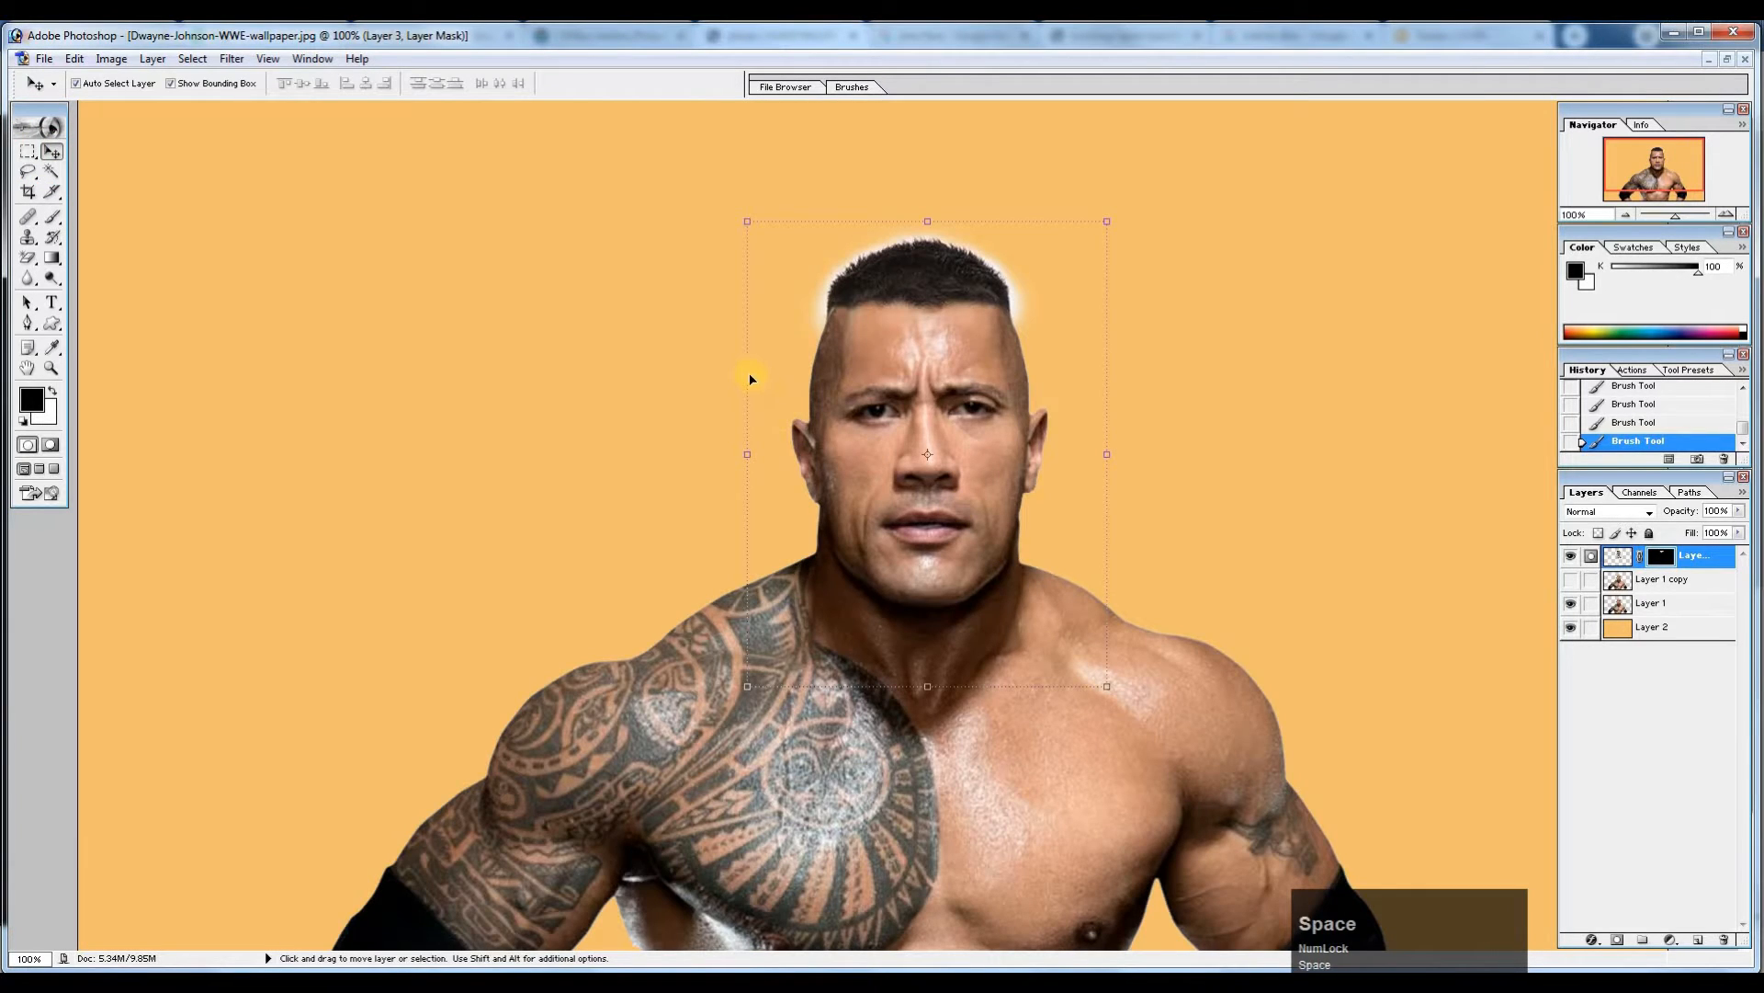
drag(745, 370, 755, 372)
ctrl+space+click(923, 317)
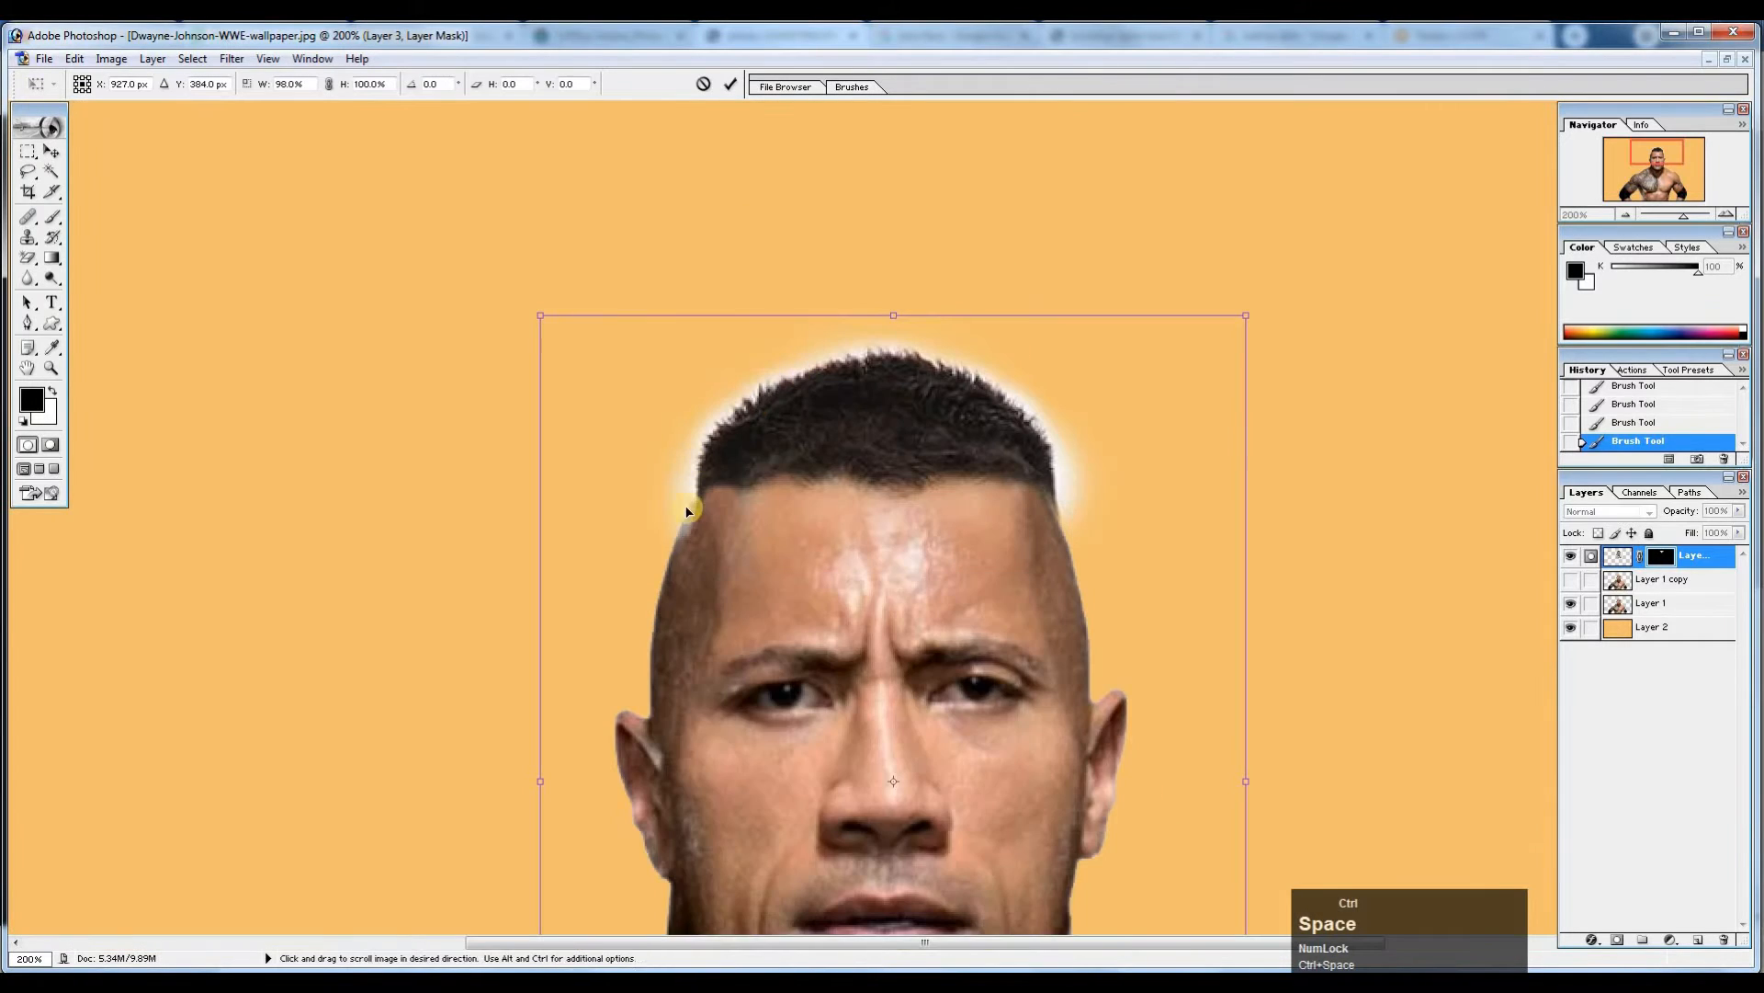
drag(542, 587, 531, 582)
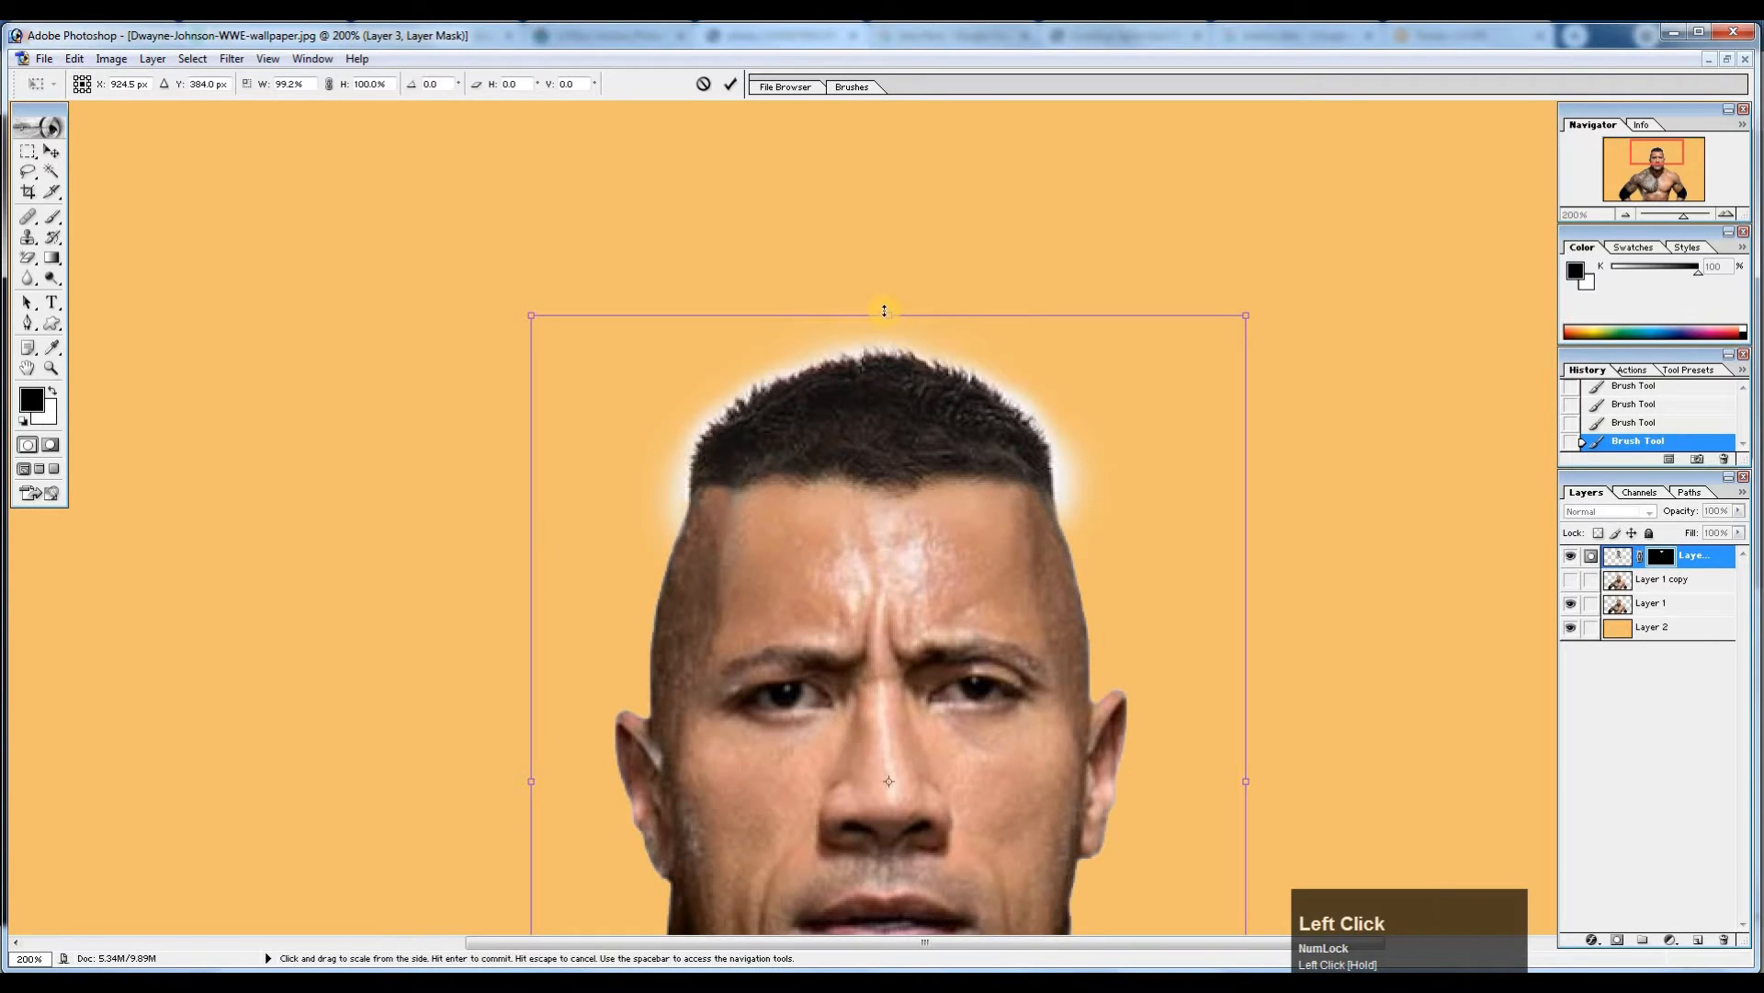
double_click(874, 490)
Transform the hair layer again, pulling its right side slightly inward and extending its left side to reach 100.0% width.
key(ctrl+space)
ctrl+click(1079, 523)
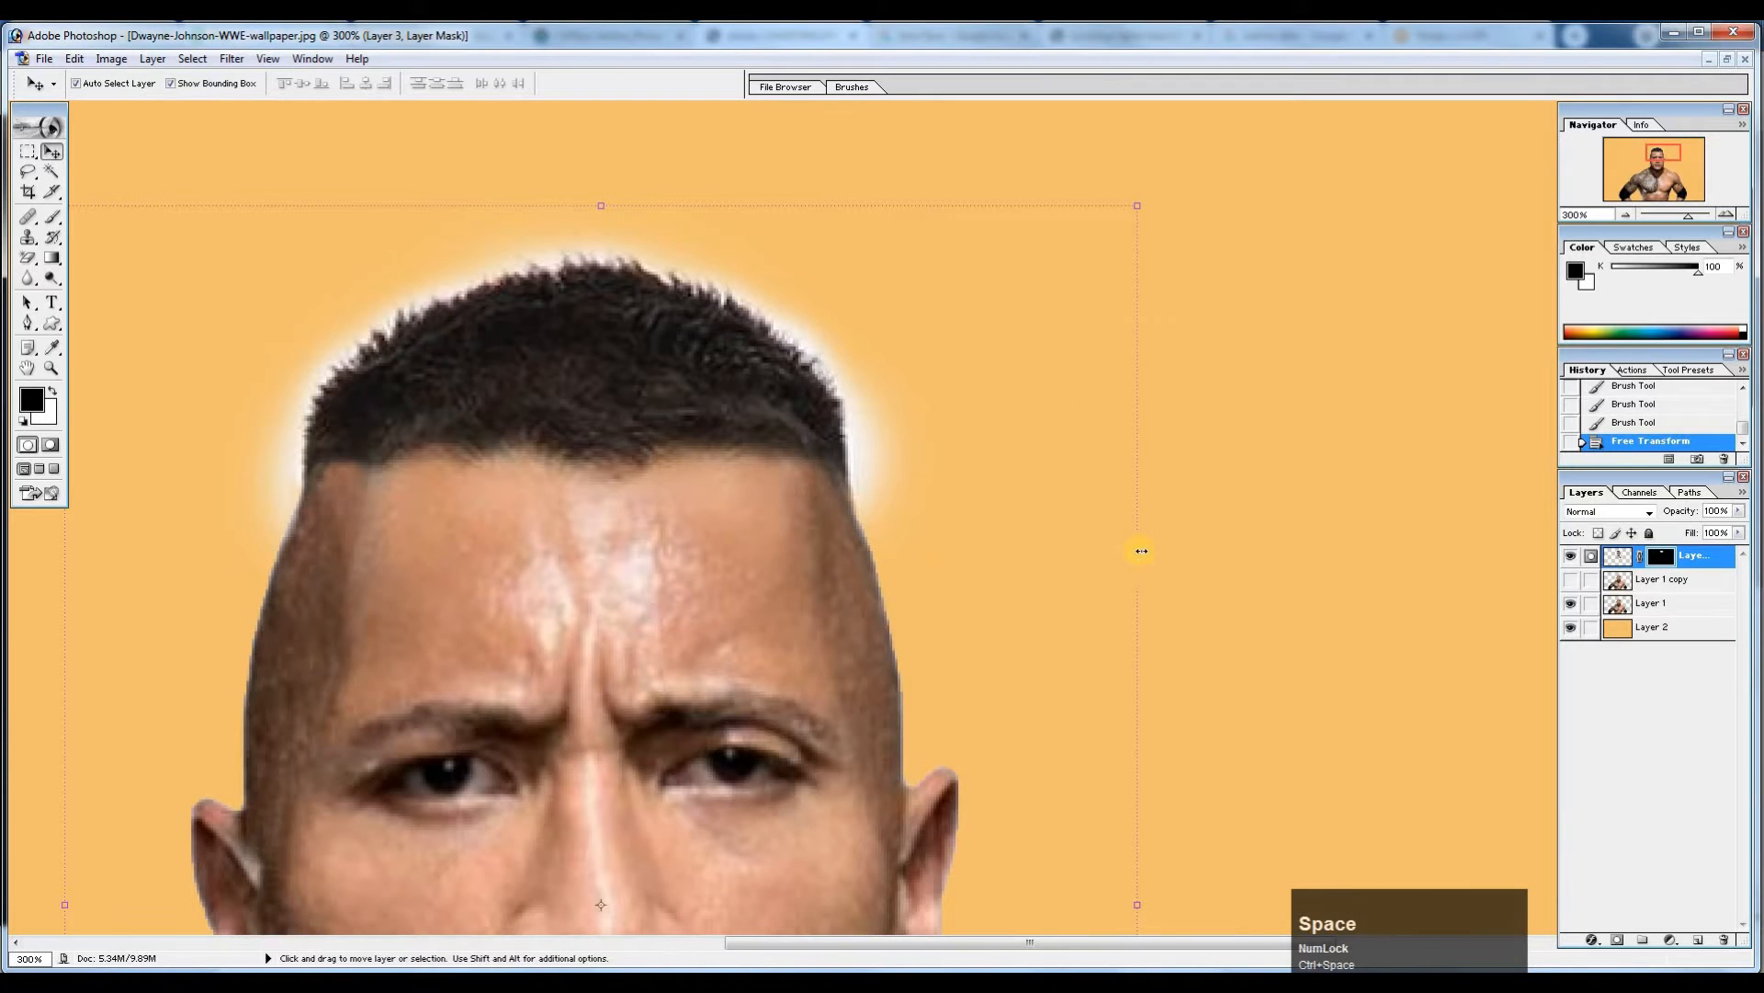
drag(1137, 552, 1132, 552)
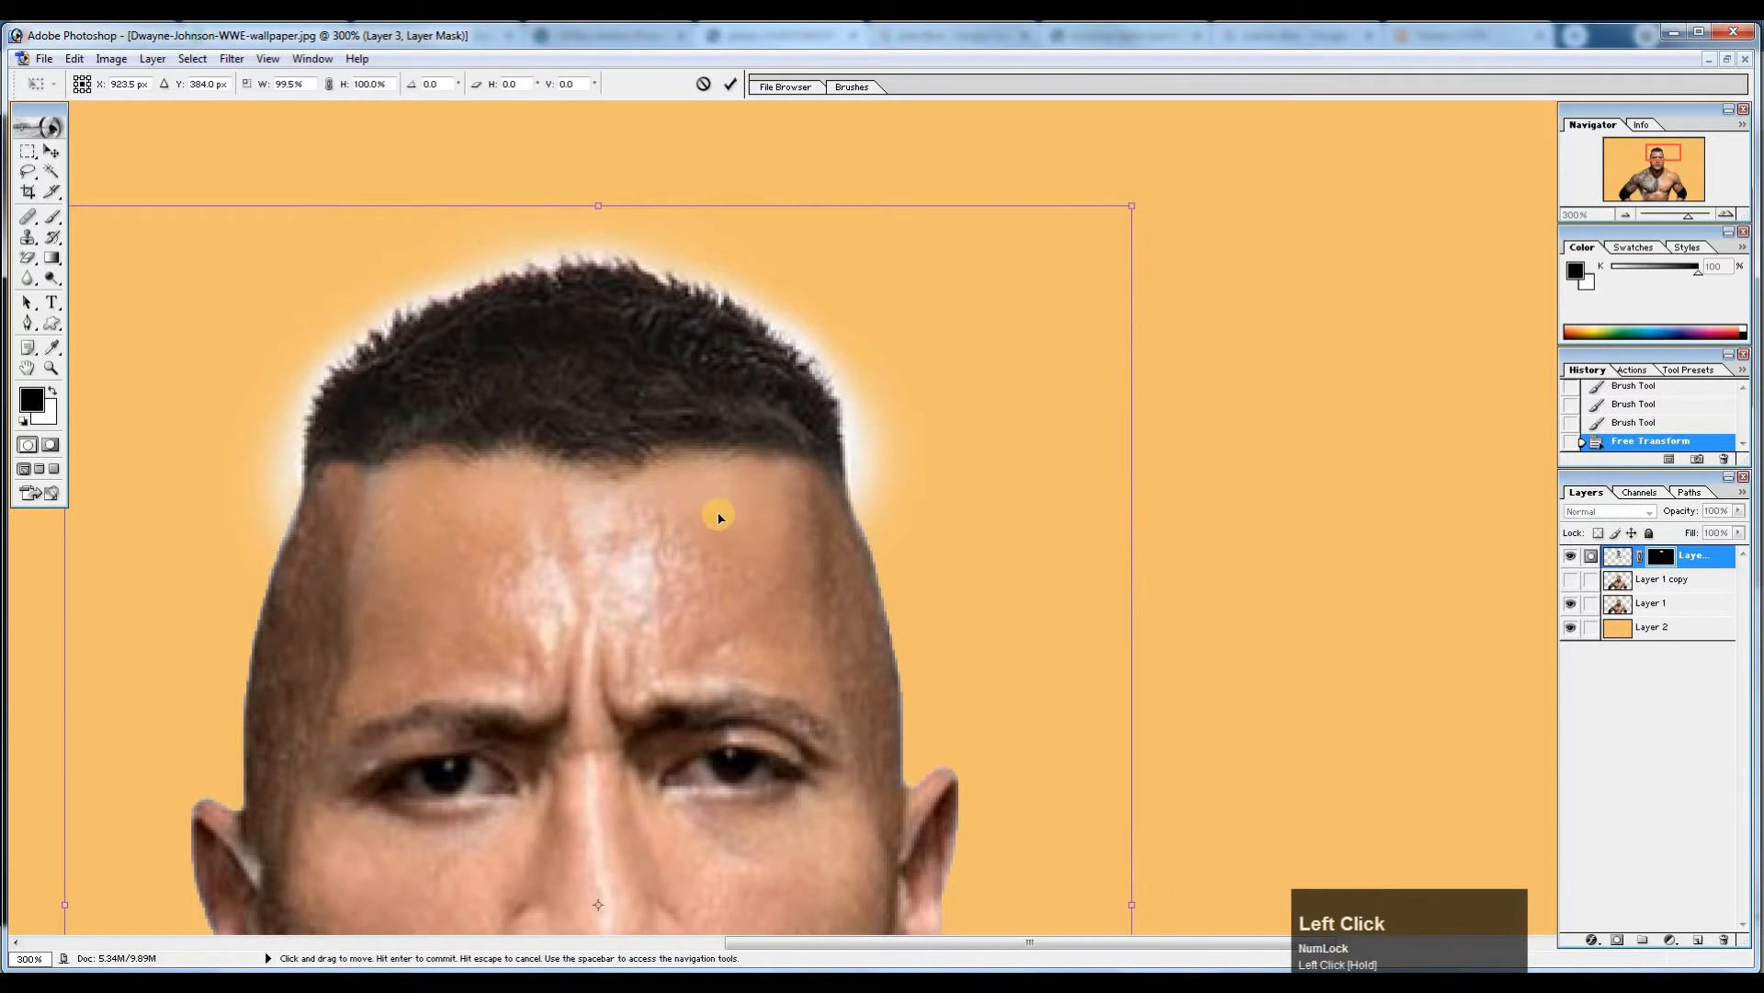
ctrl+alt+click(760, 443)
ctrl+click(550, 653)
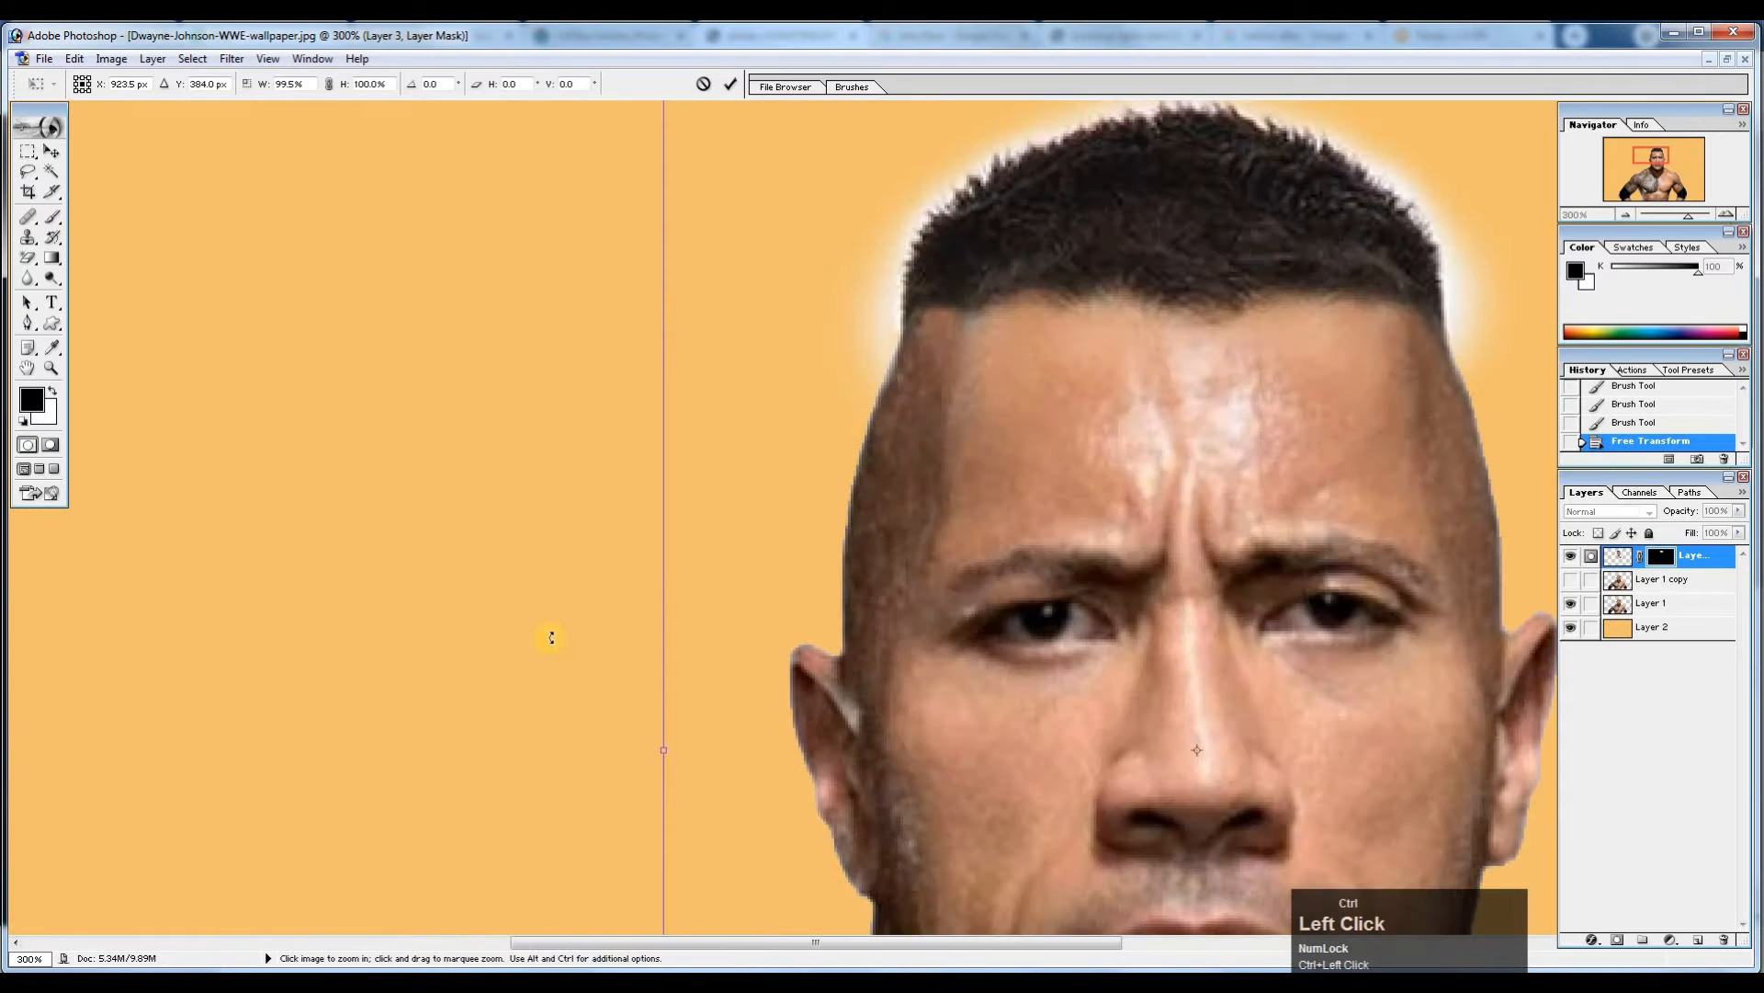
drag(655, 564, 655, 565)
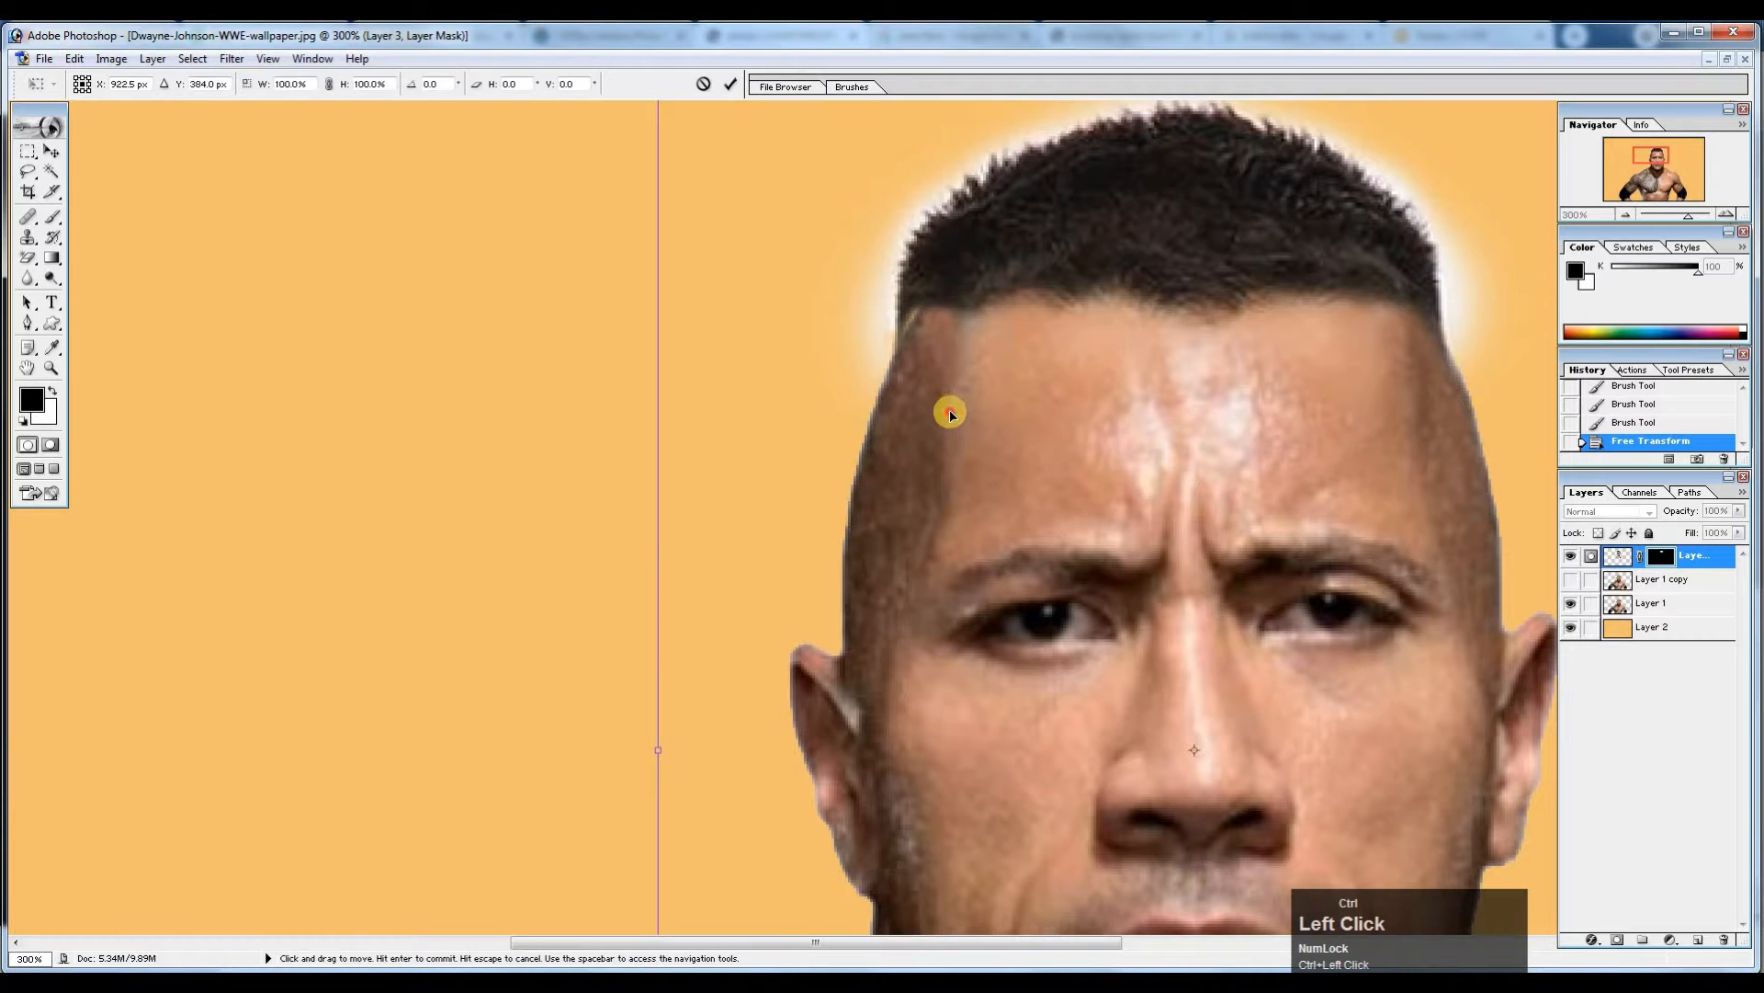
key(Return)
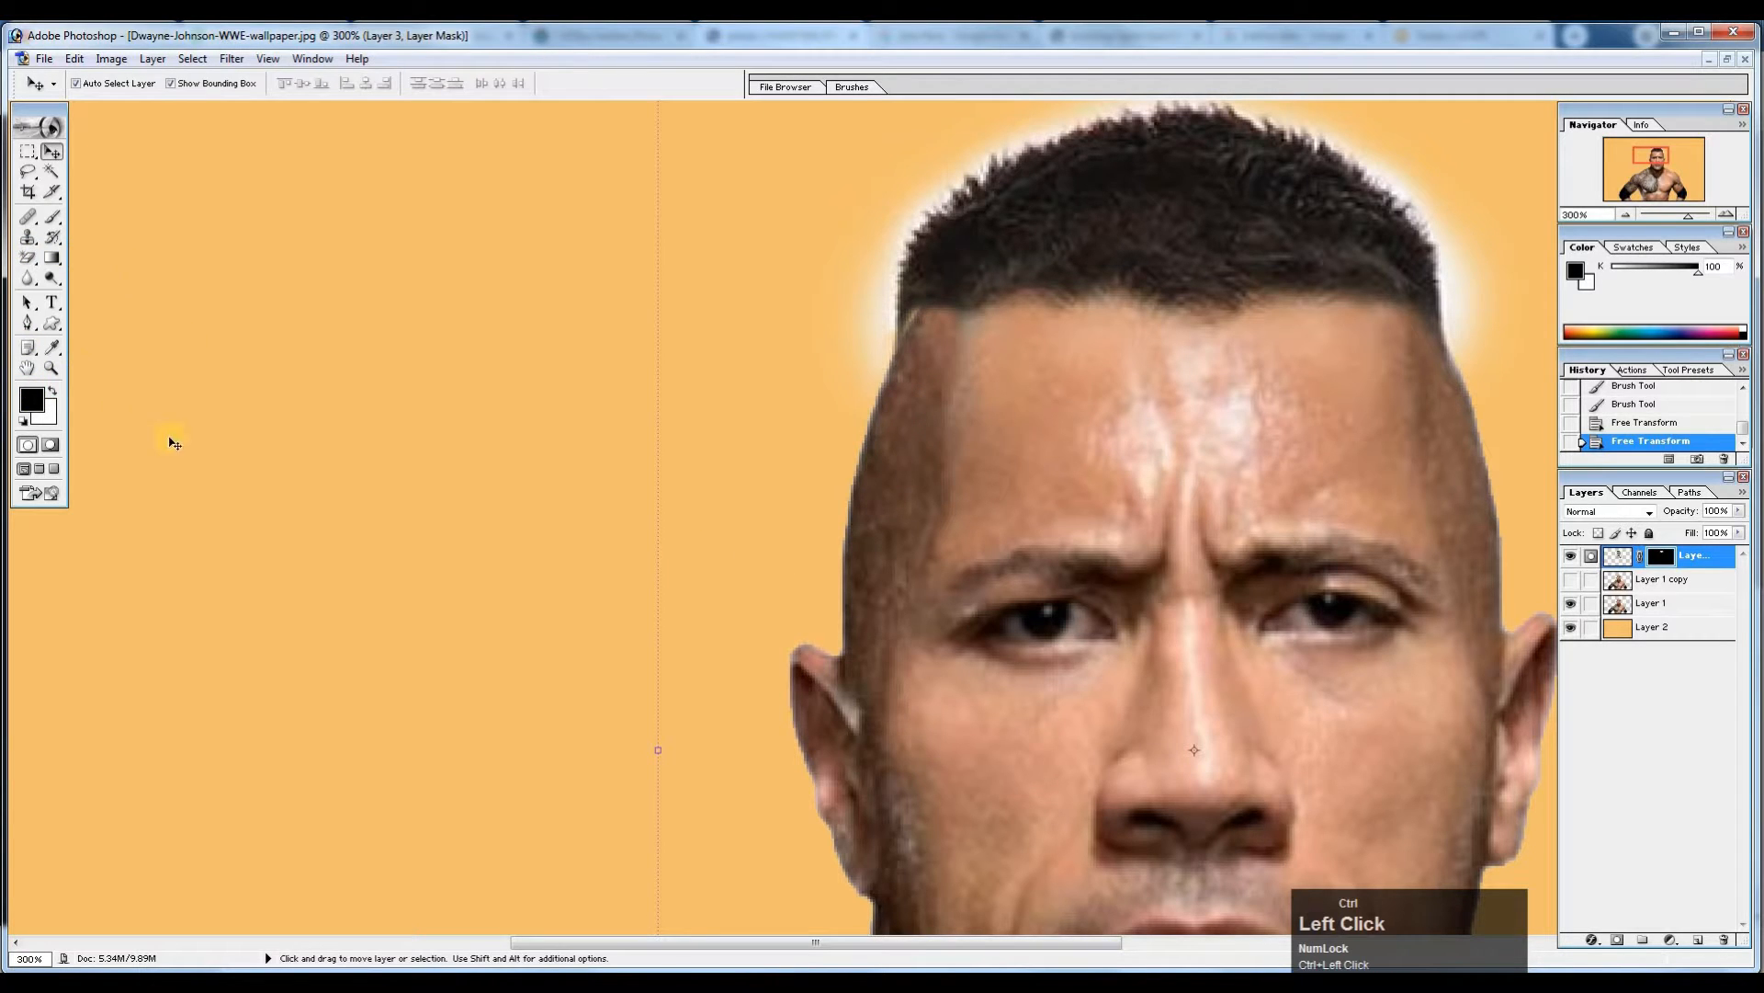
Touch up the left temple's outer edge on the mask with the size 10 brush, painting white to restore missing hair.
click(52, 218)
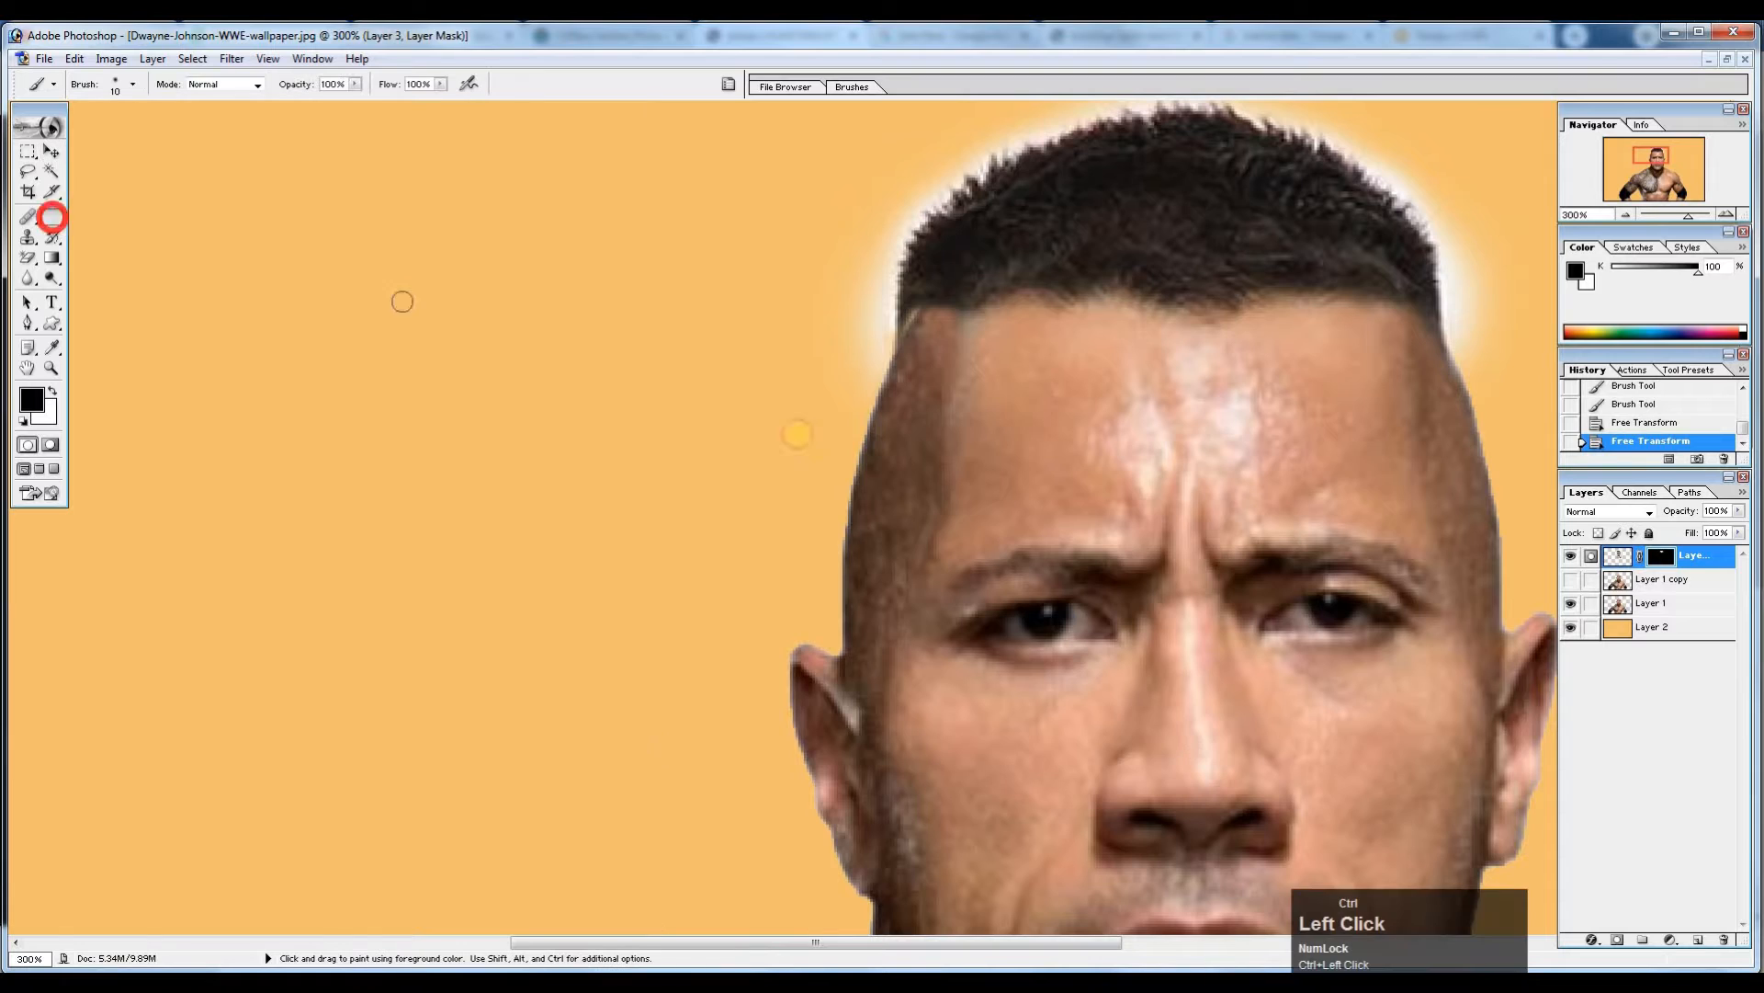
click(921, 310)
key(x)
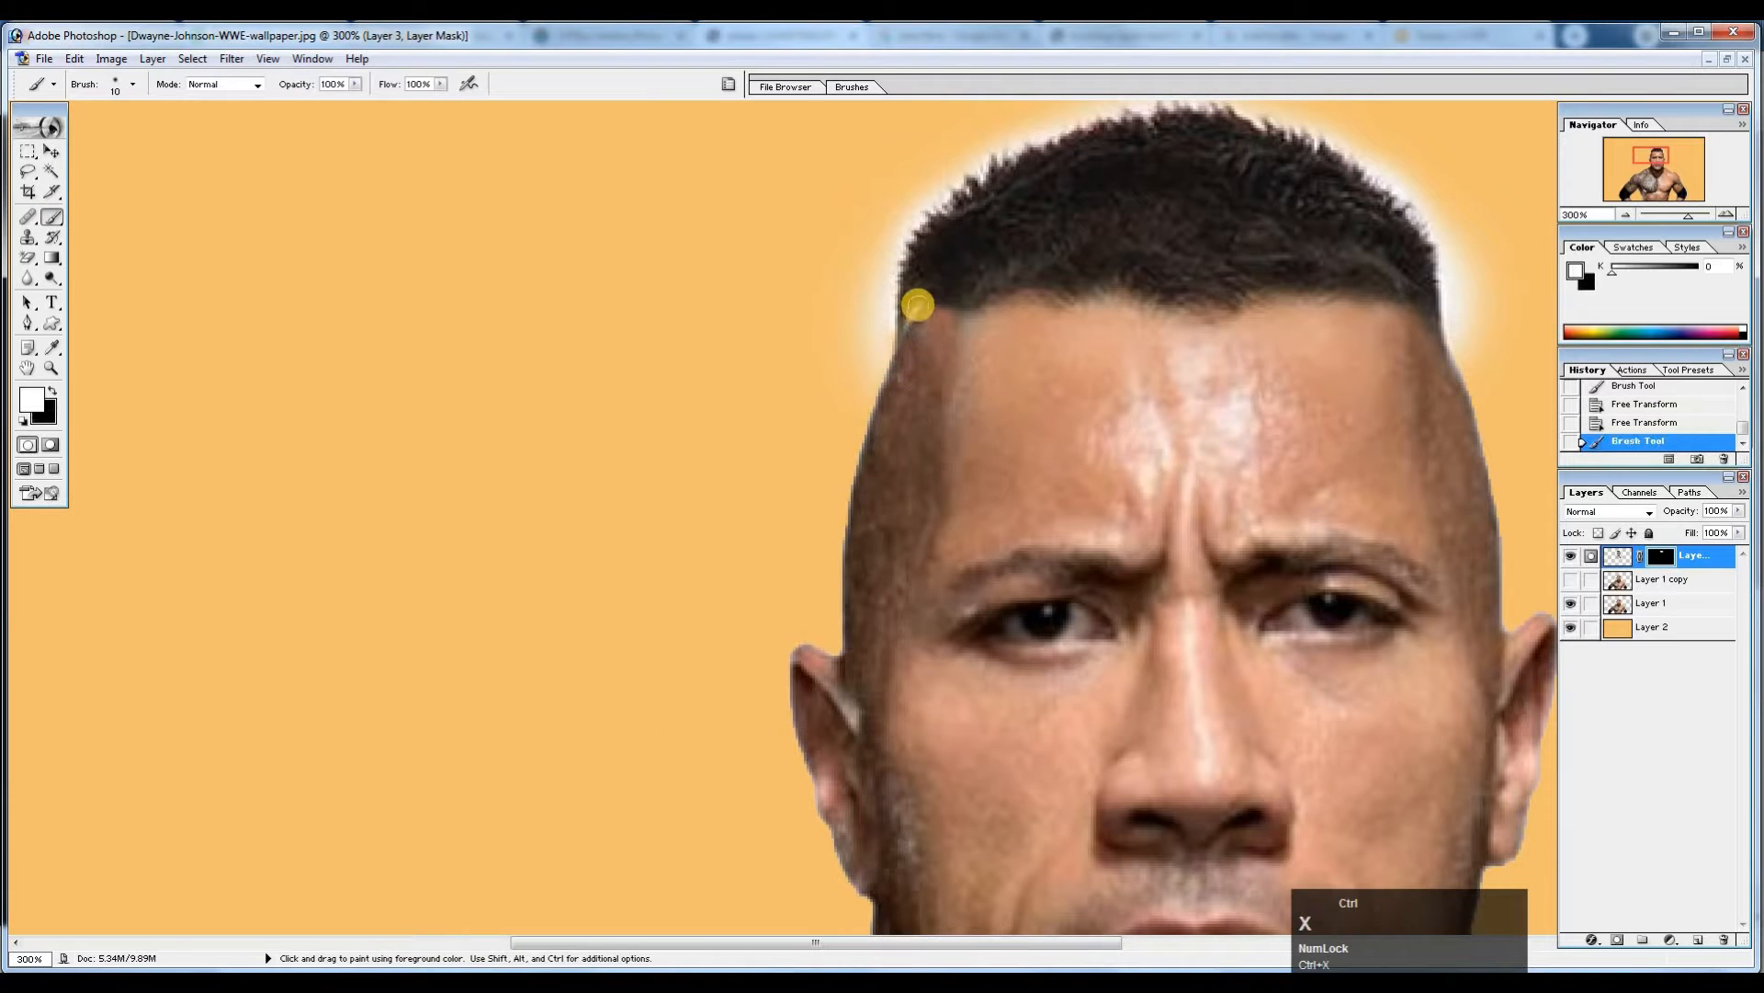
drag(907, 337, 921, 377)
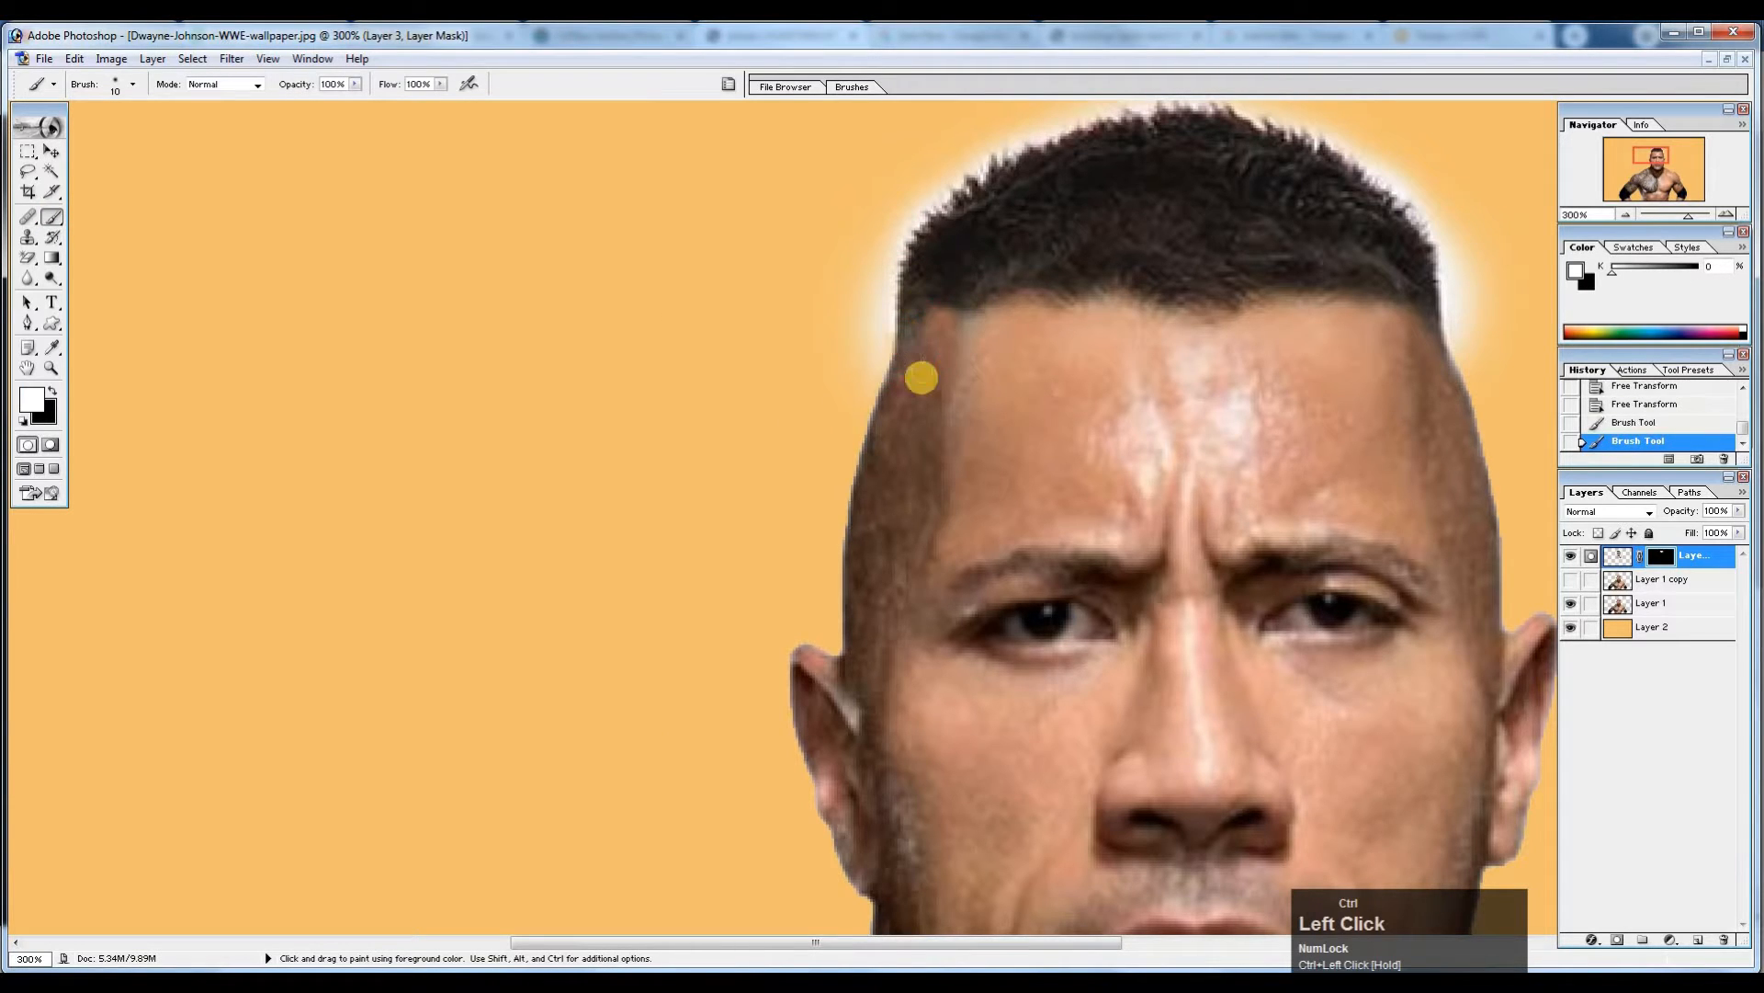
ctrl+space+click(922, 375)
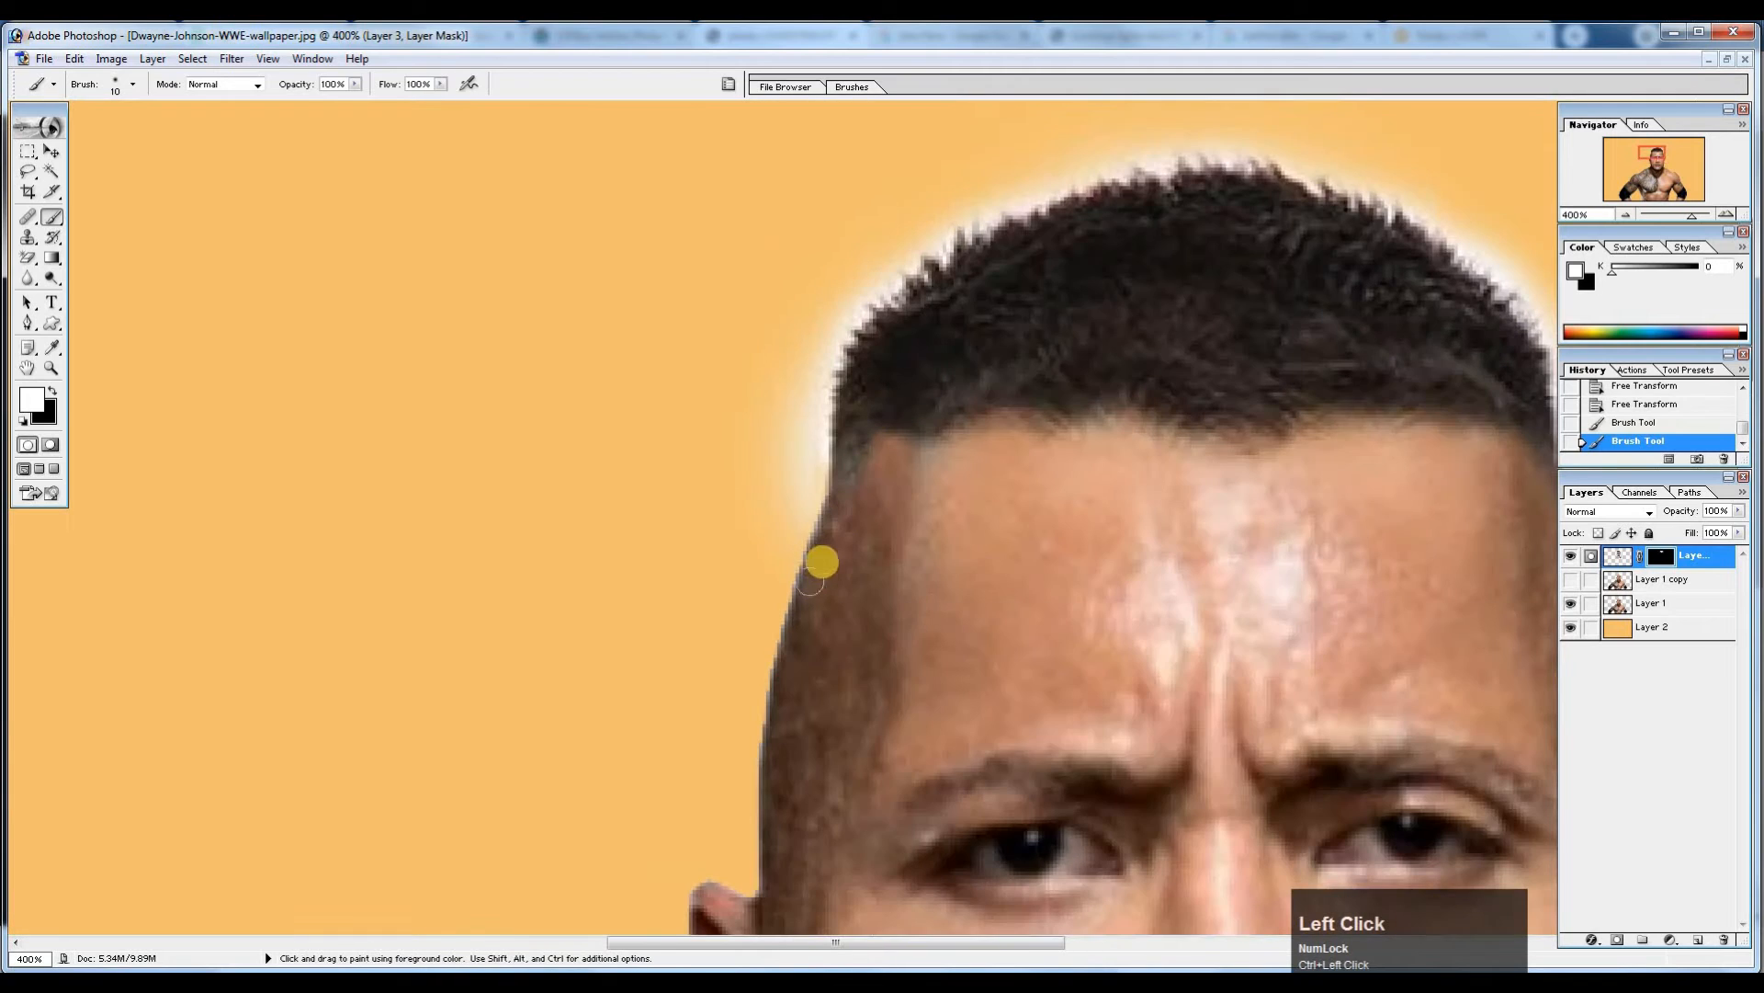
drag(822, 562, 840, 515)
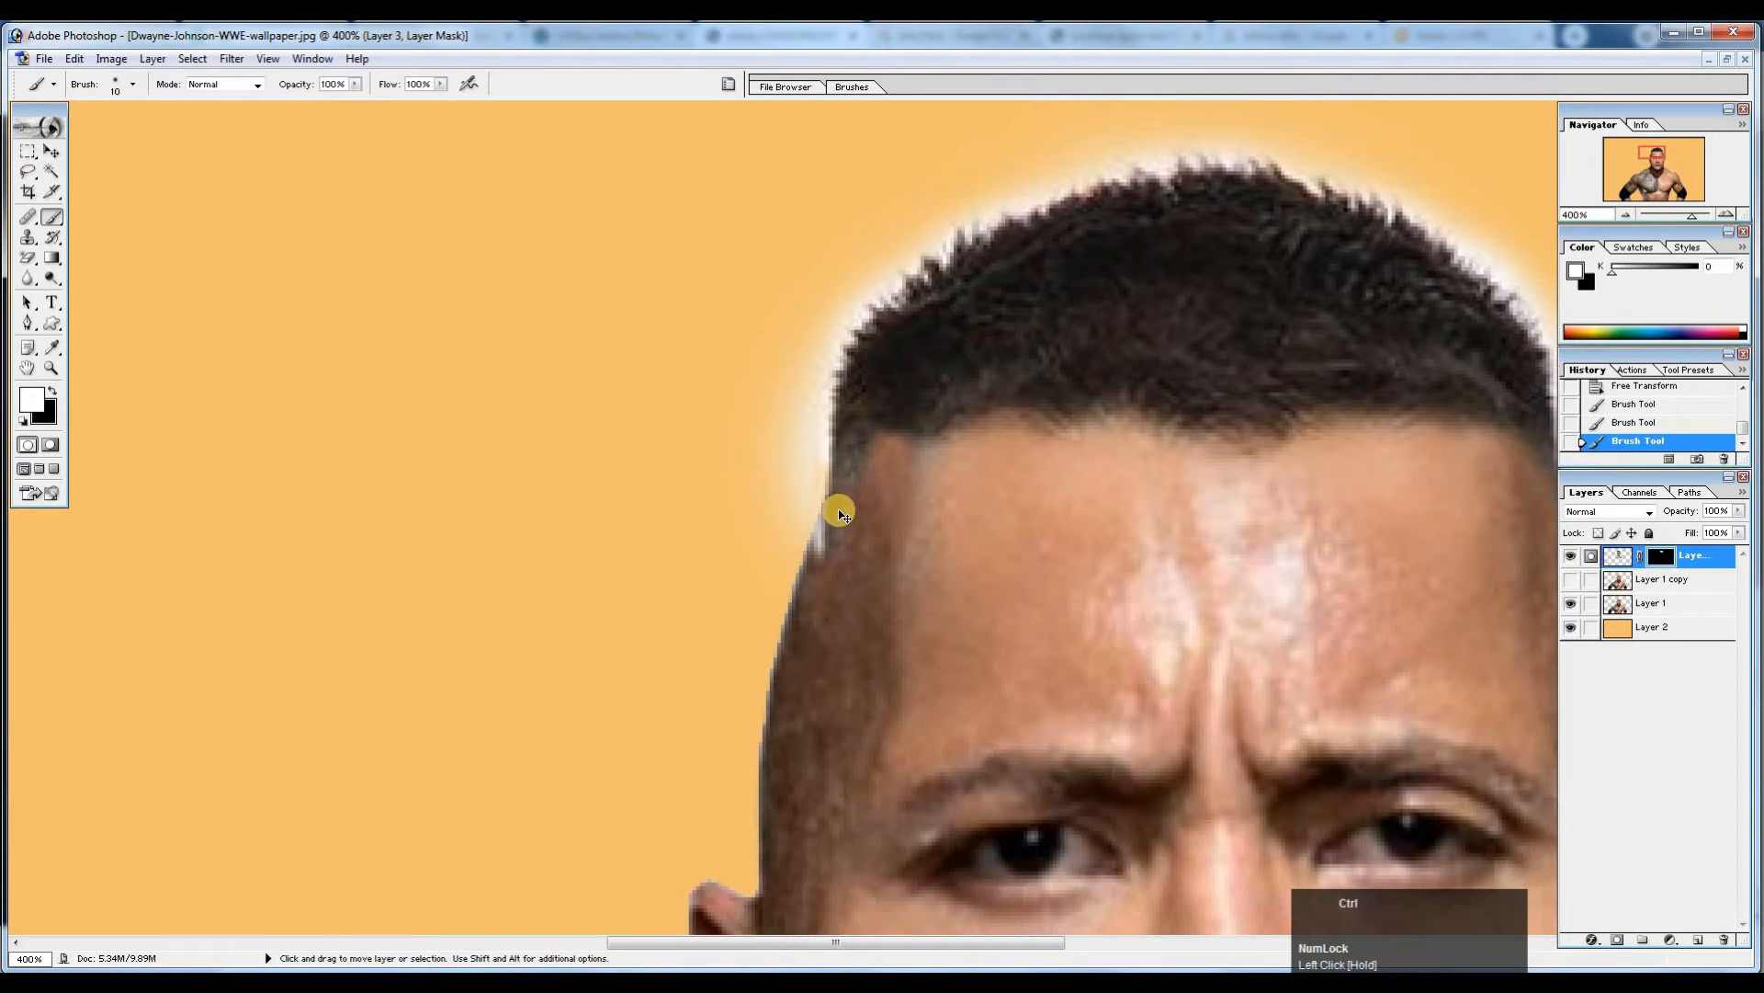
Trim the spill along the left temple's outer edge with black on the mask, and restore the hair corner above it with white.
key(x)
click(837, 524)
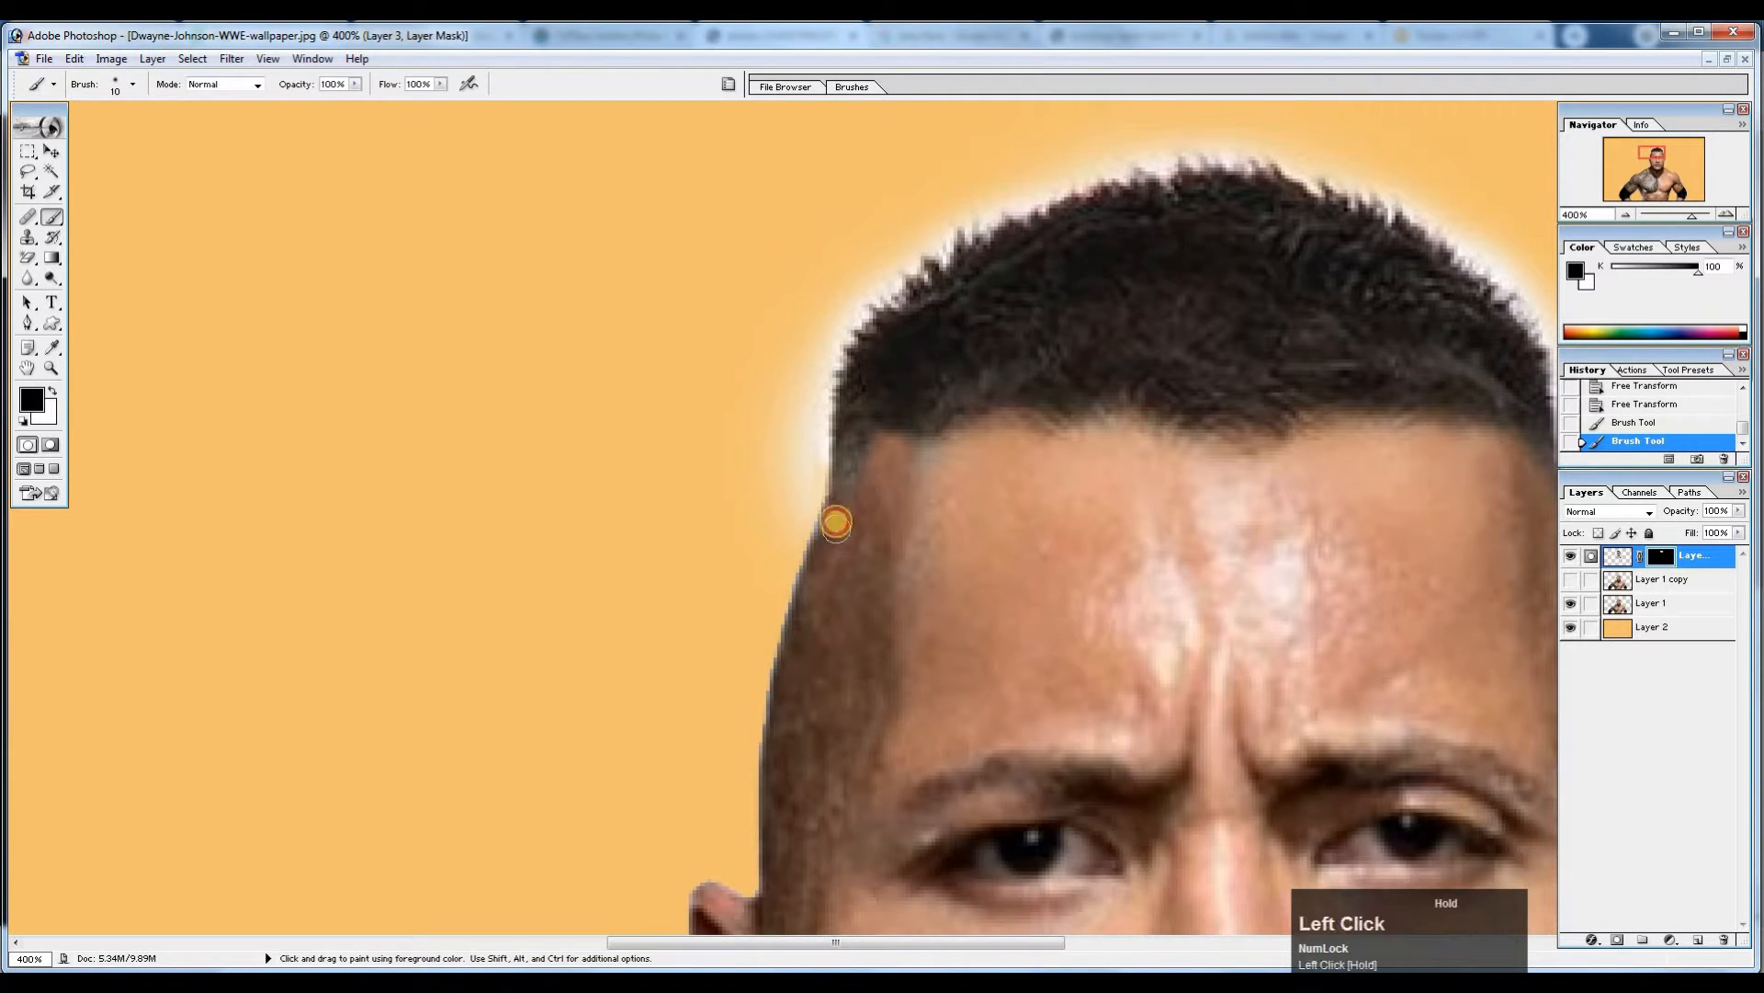
drag(840, 517, 855, 453)
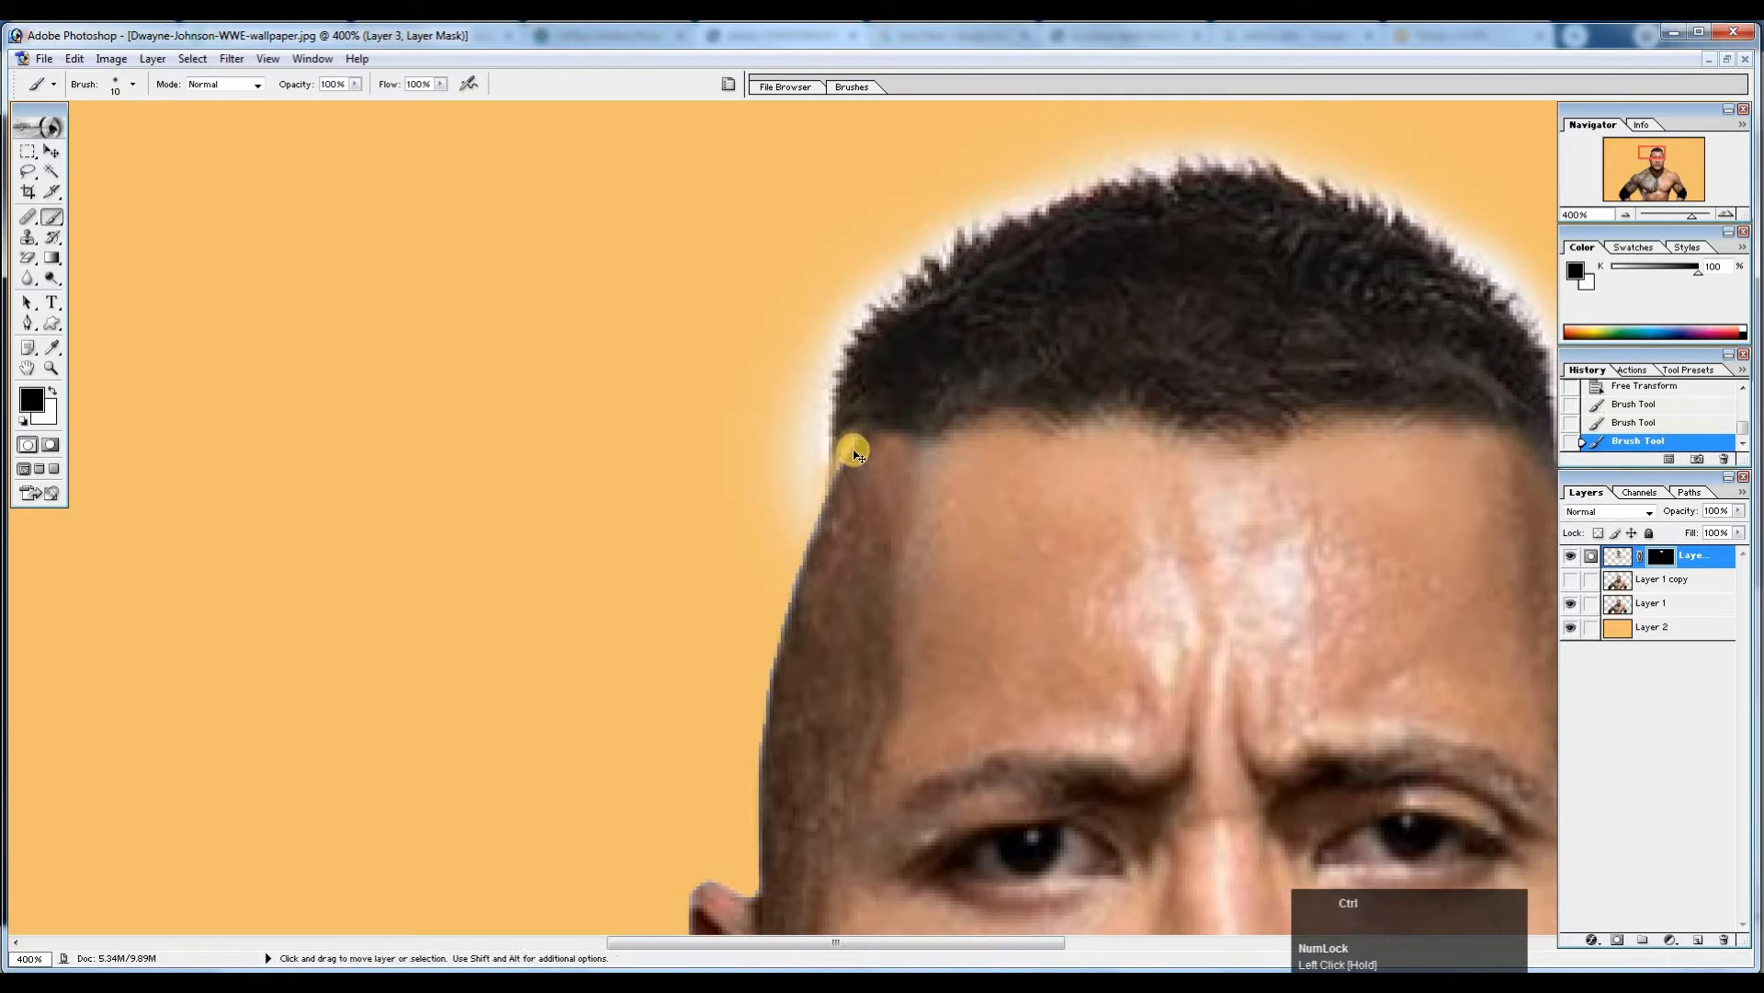
key(x)
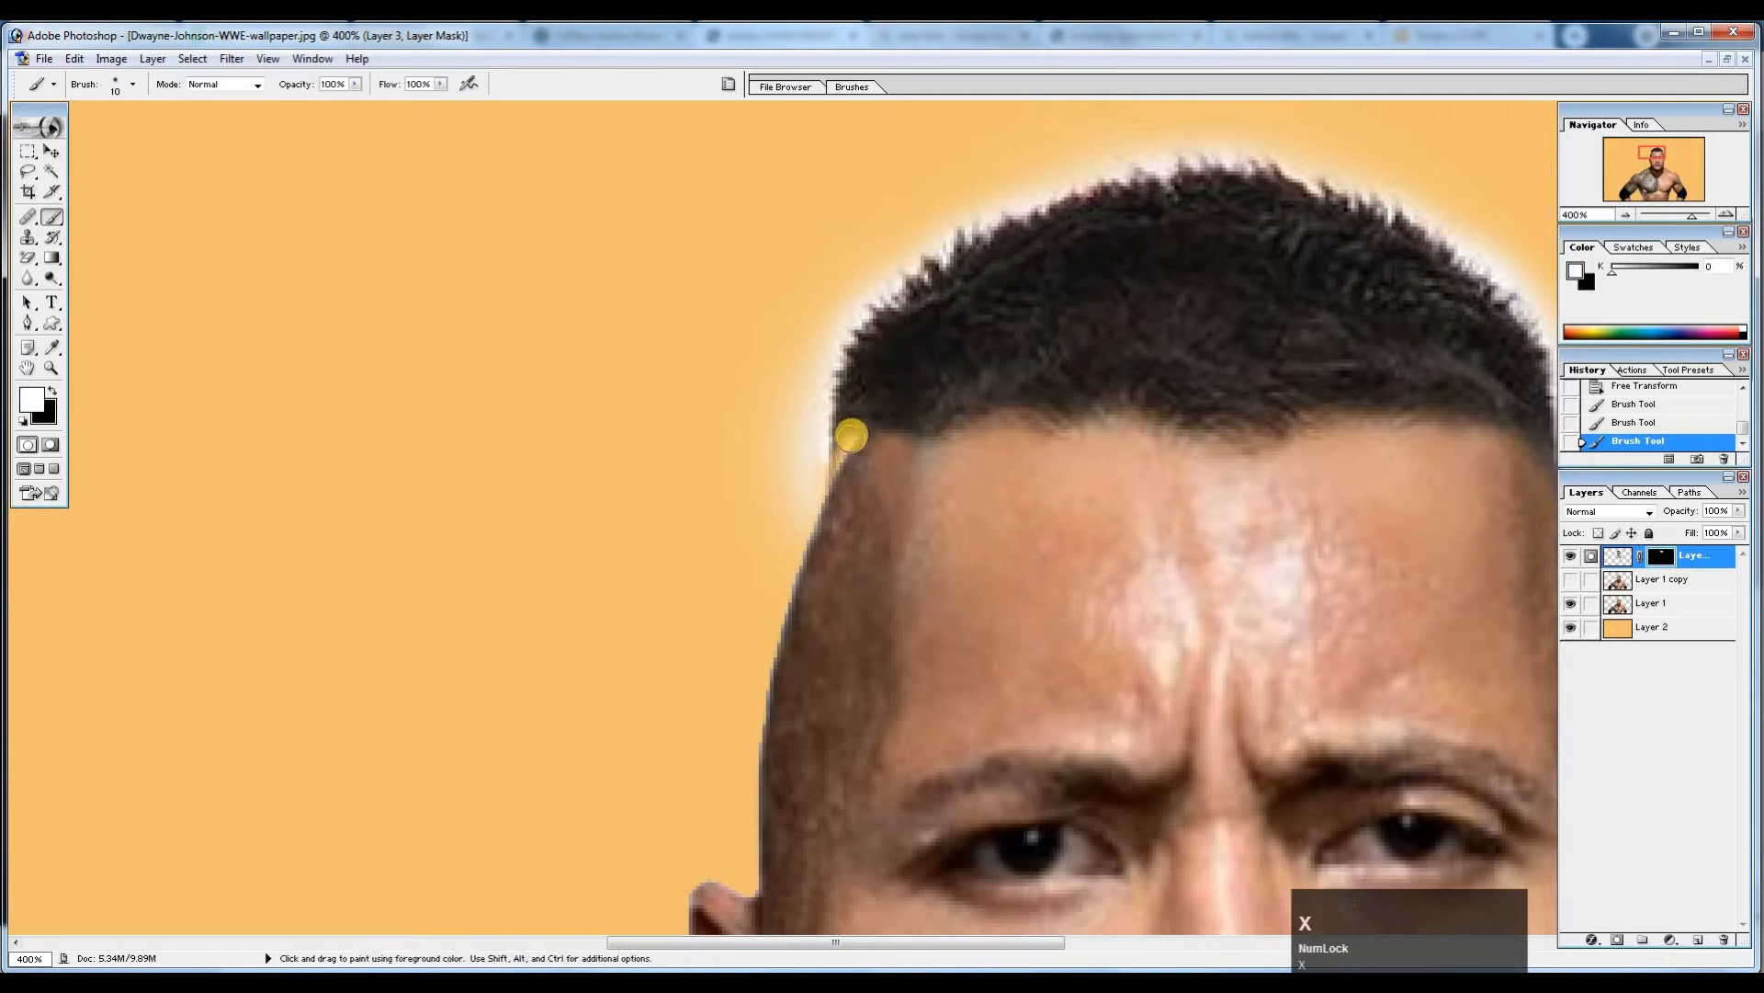
click(863, 434)
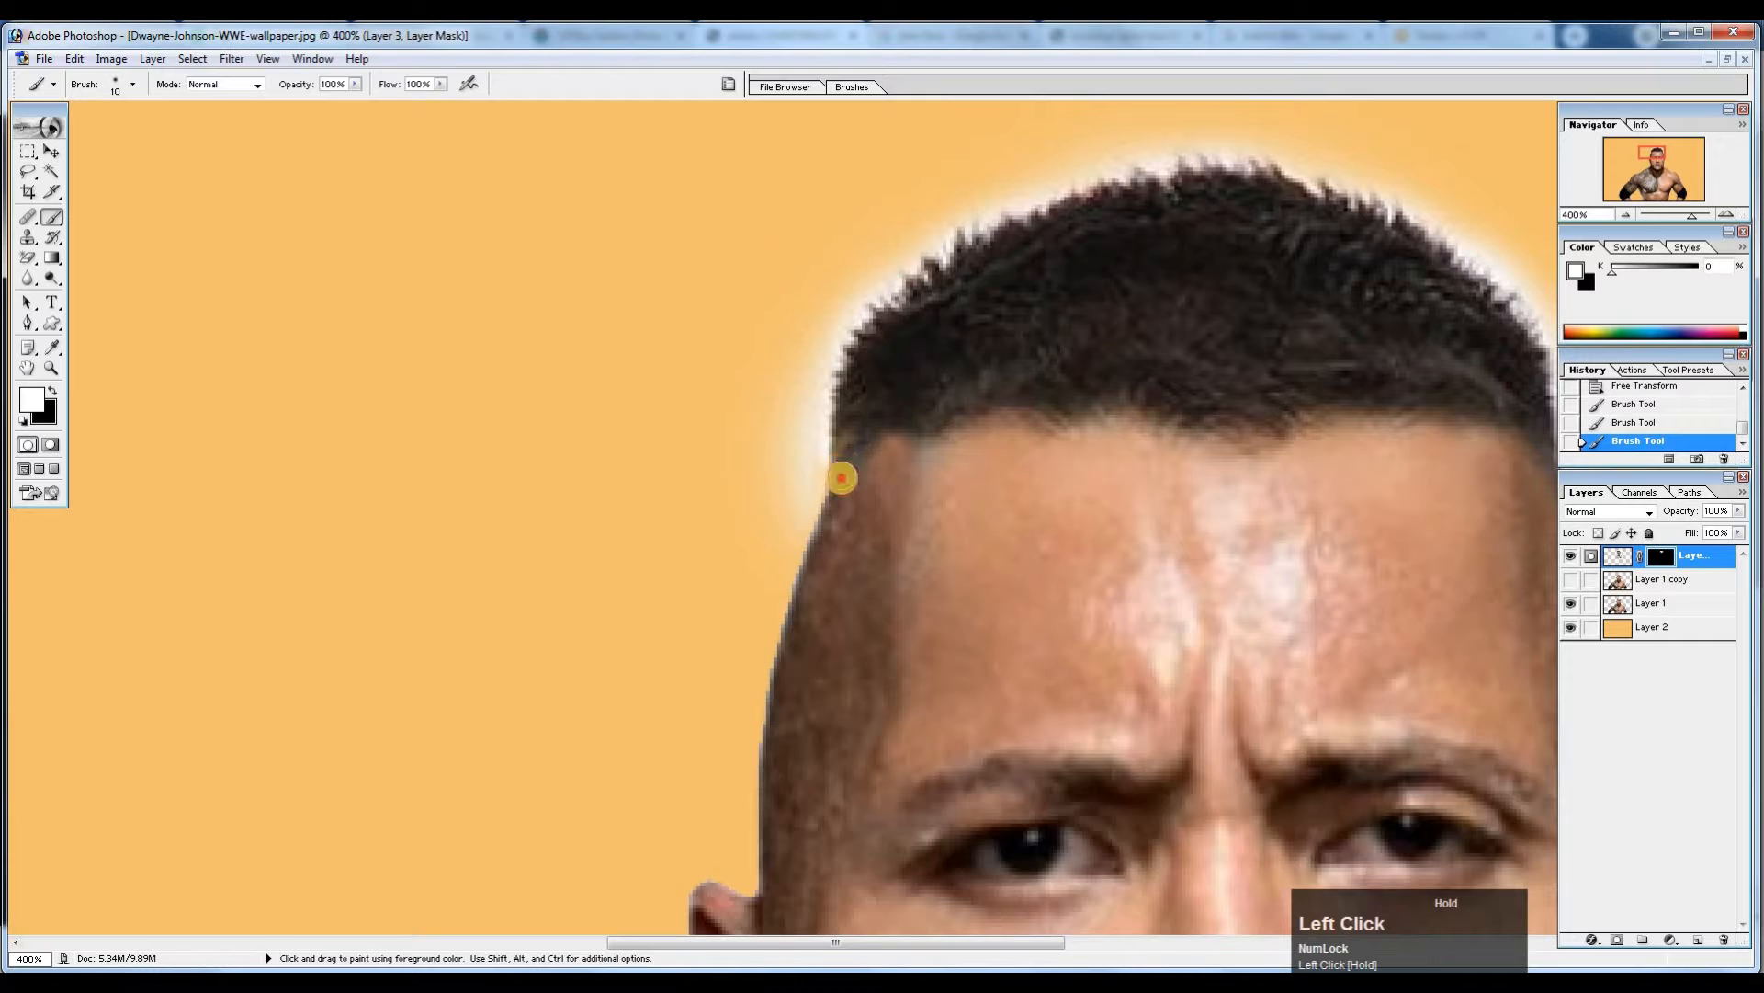
drag(842, 477, 839, 484)
Reveal a little more hair below the left corner with white on the mask, and hide the surrounding forehead and temple spill with black.
key(ctrl+space)
click(838, 537)
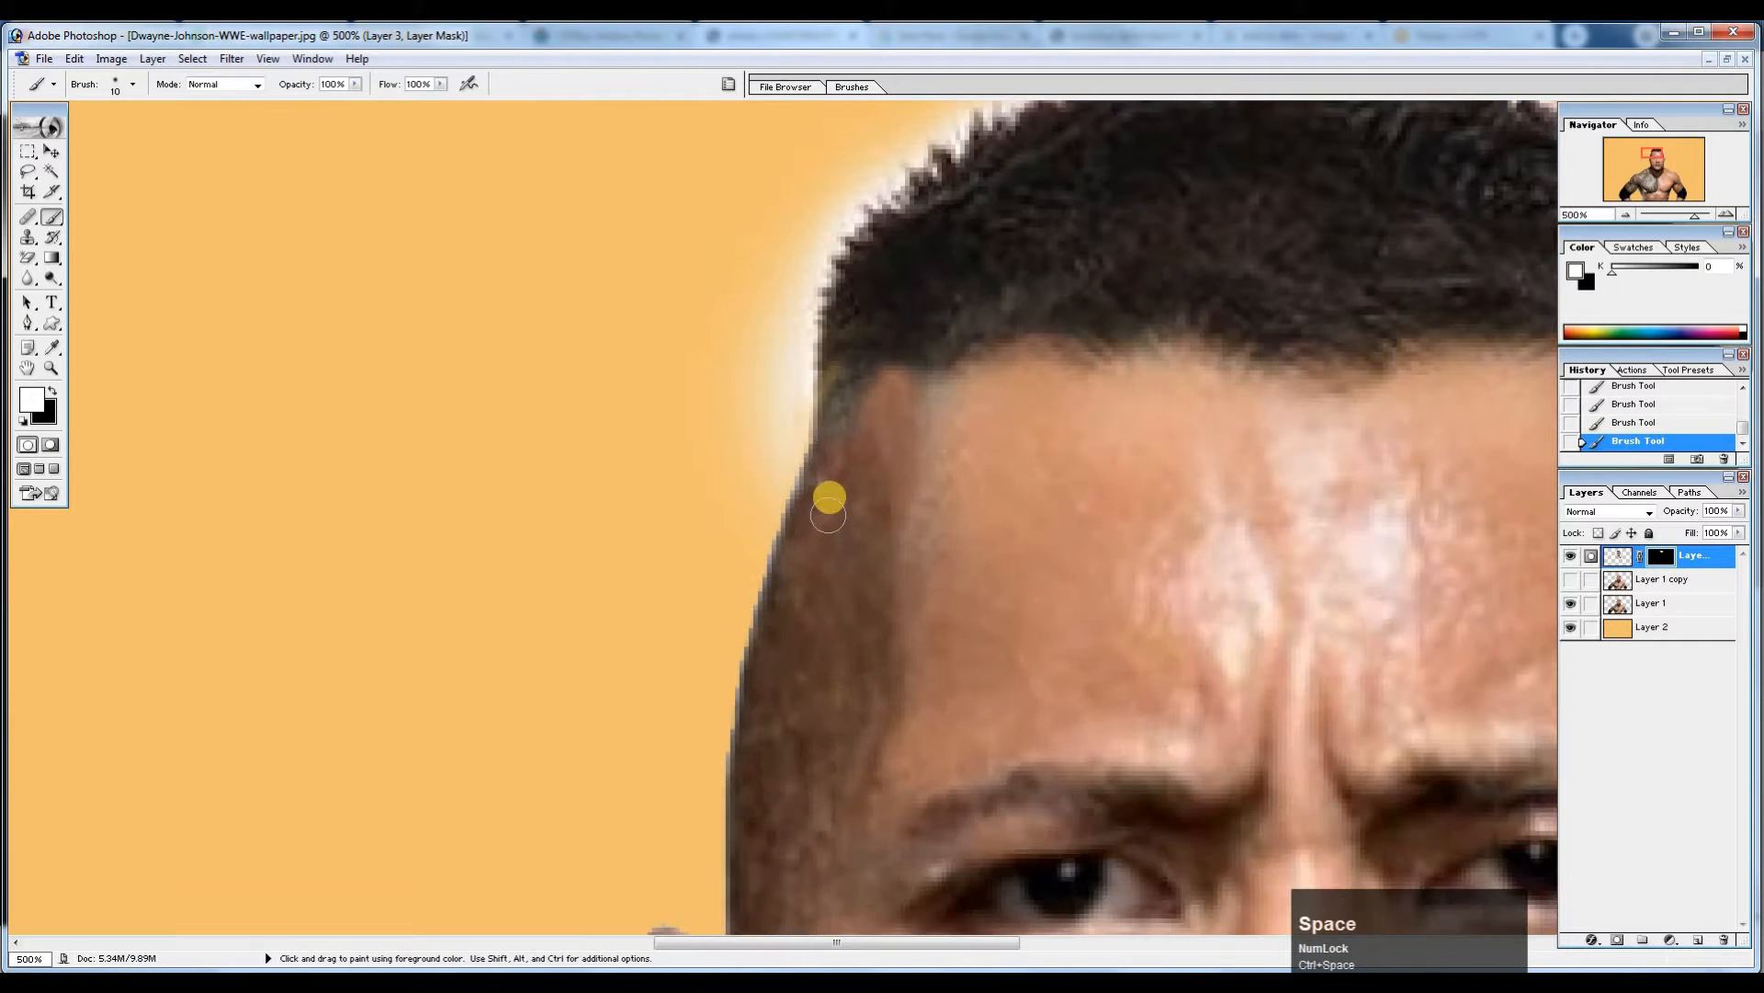
click(829, 474)
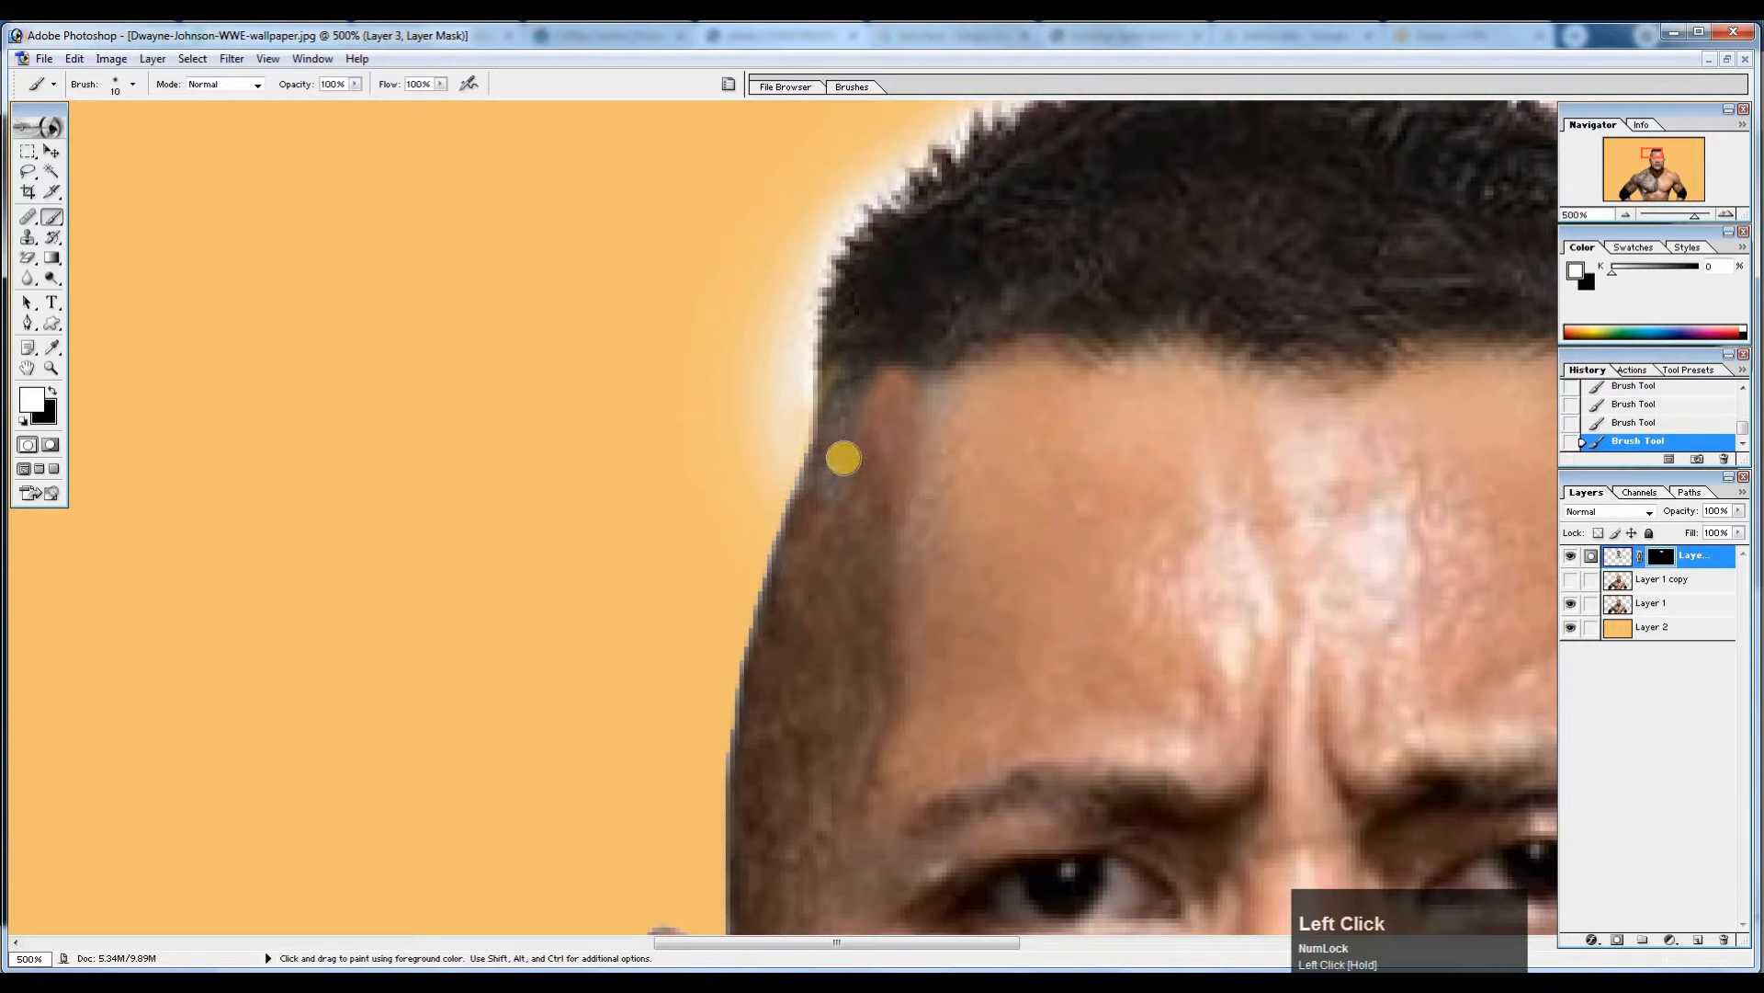
key(x)
mouse_move(843, 453)
mouse_down()
mouse_move(827, 510)
mouse_move(886, 378)
mouse_move(856, 419)
mouse_move(854, 444)
mouse_move(912, 375)
mouse_move(915, 406)
mouse_move(918, 375)
mouse_move(921, 467)
mouse_move(890, 504)
mouse_up()
ctrl+alt+click(875, 475)
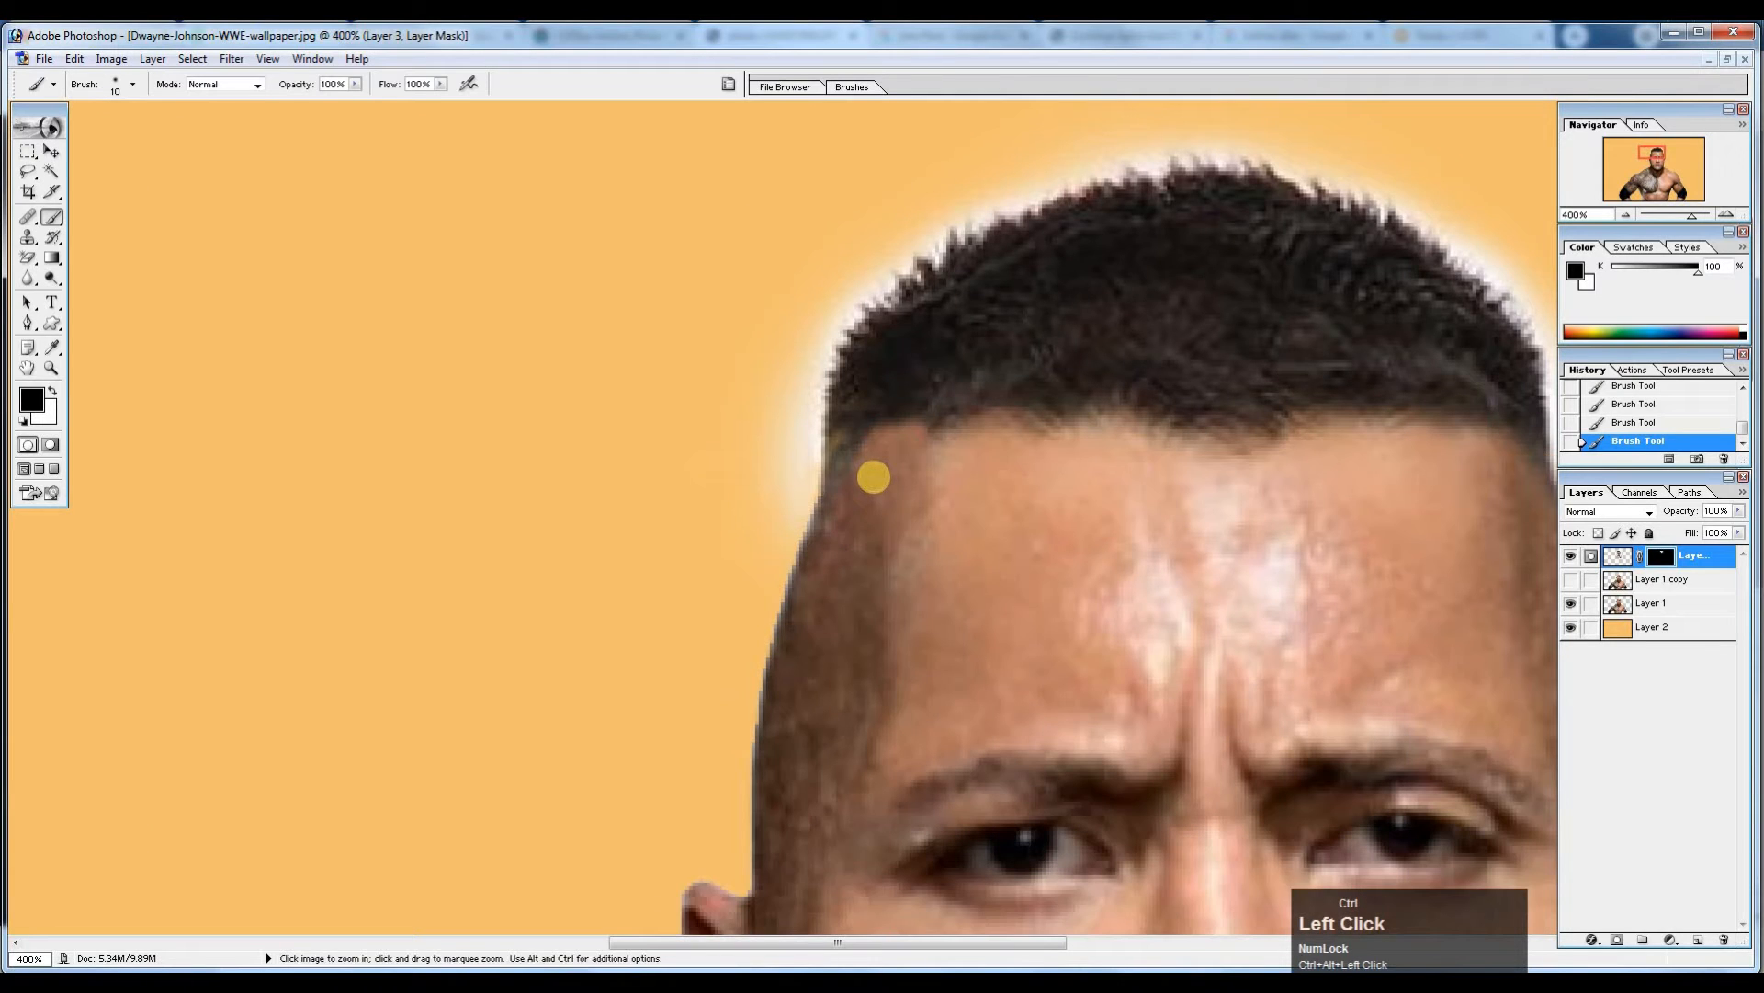
Extend the hairline at the left forehead corner by painting white on the mask, and clean its lower edge with black.
key(x)
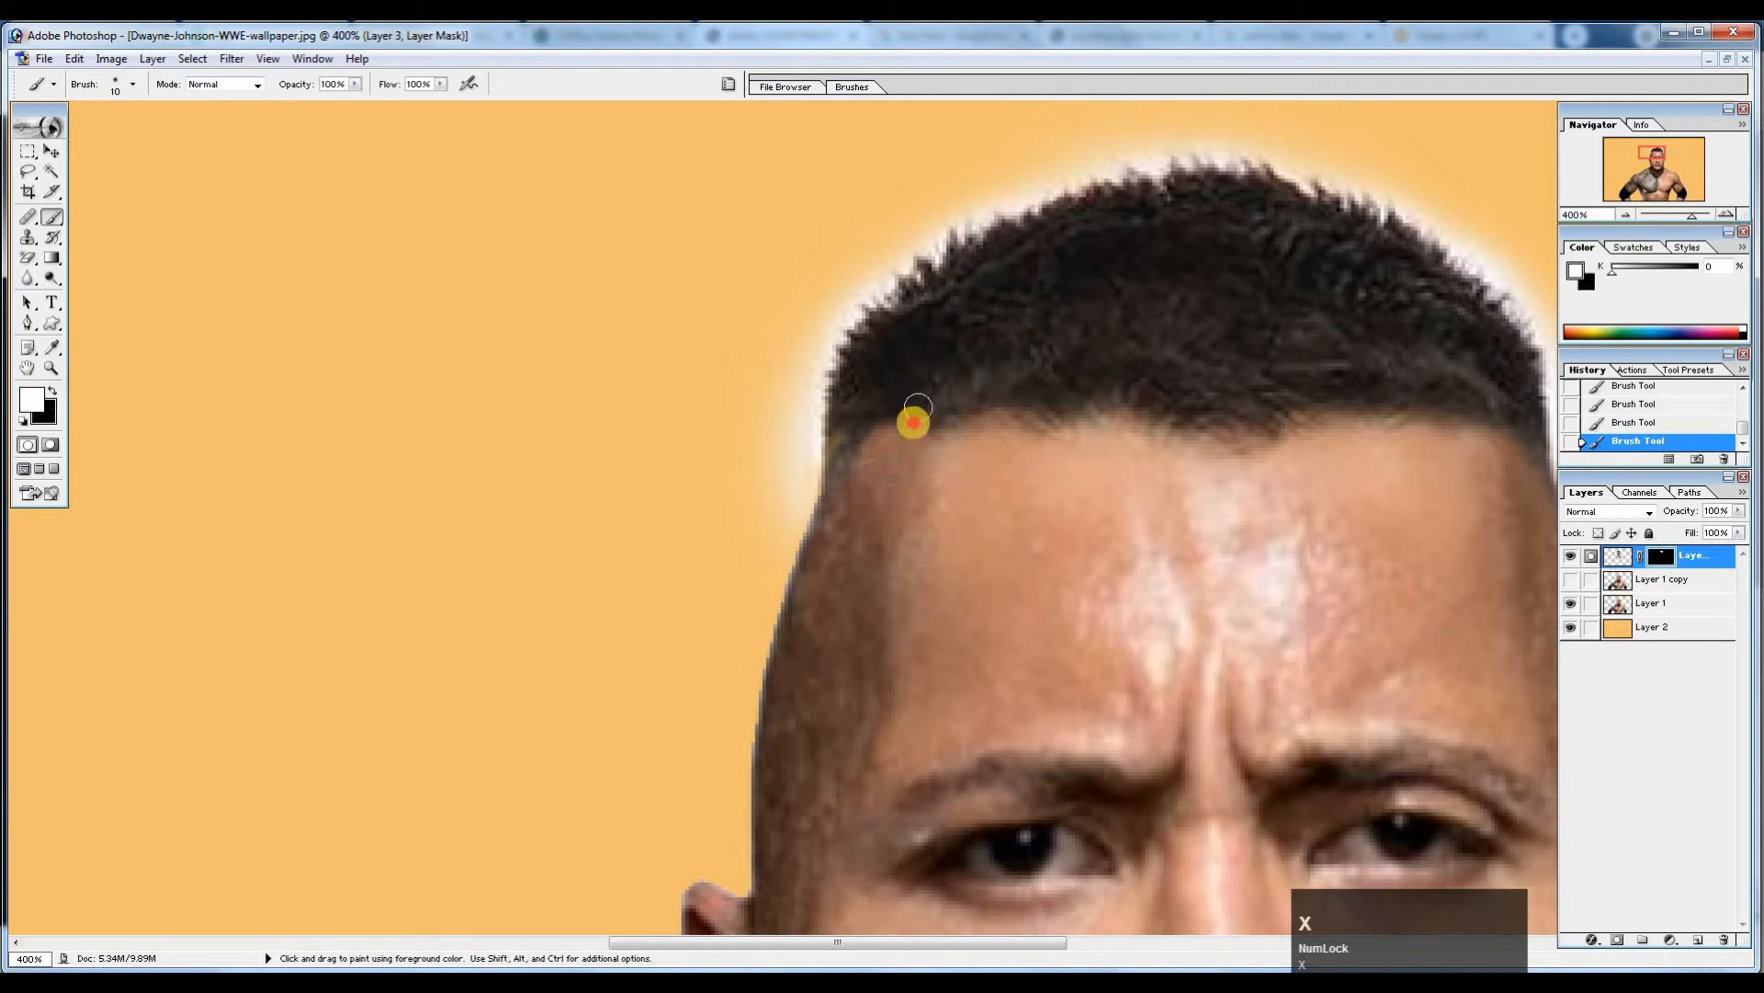
drag(914, 422, 915, 433)
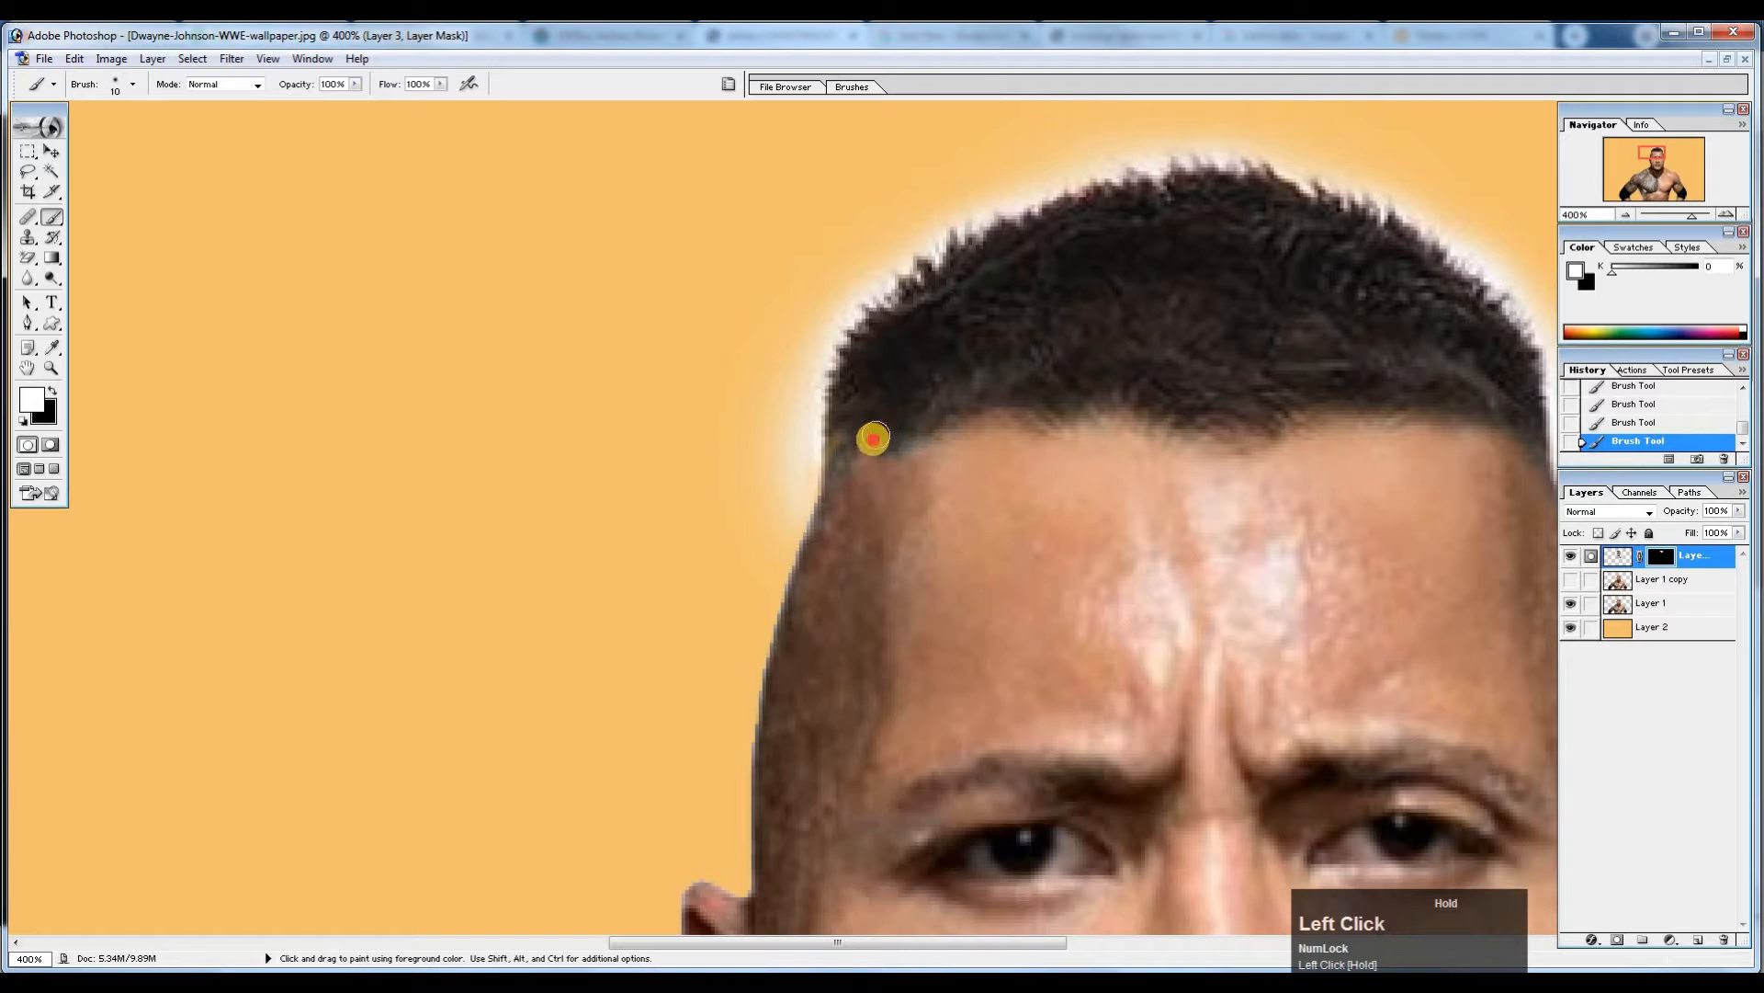
mouse_move(913, 433)
mouse_down()
mouse_move(849, 482)
mouse_move(910, 421)
mouse_up()
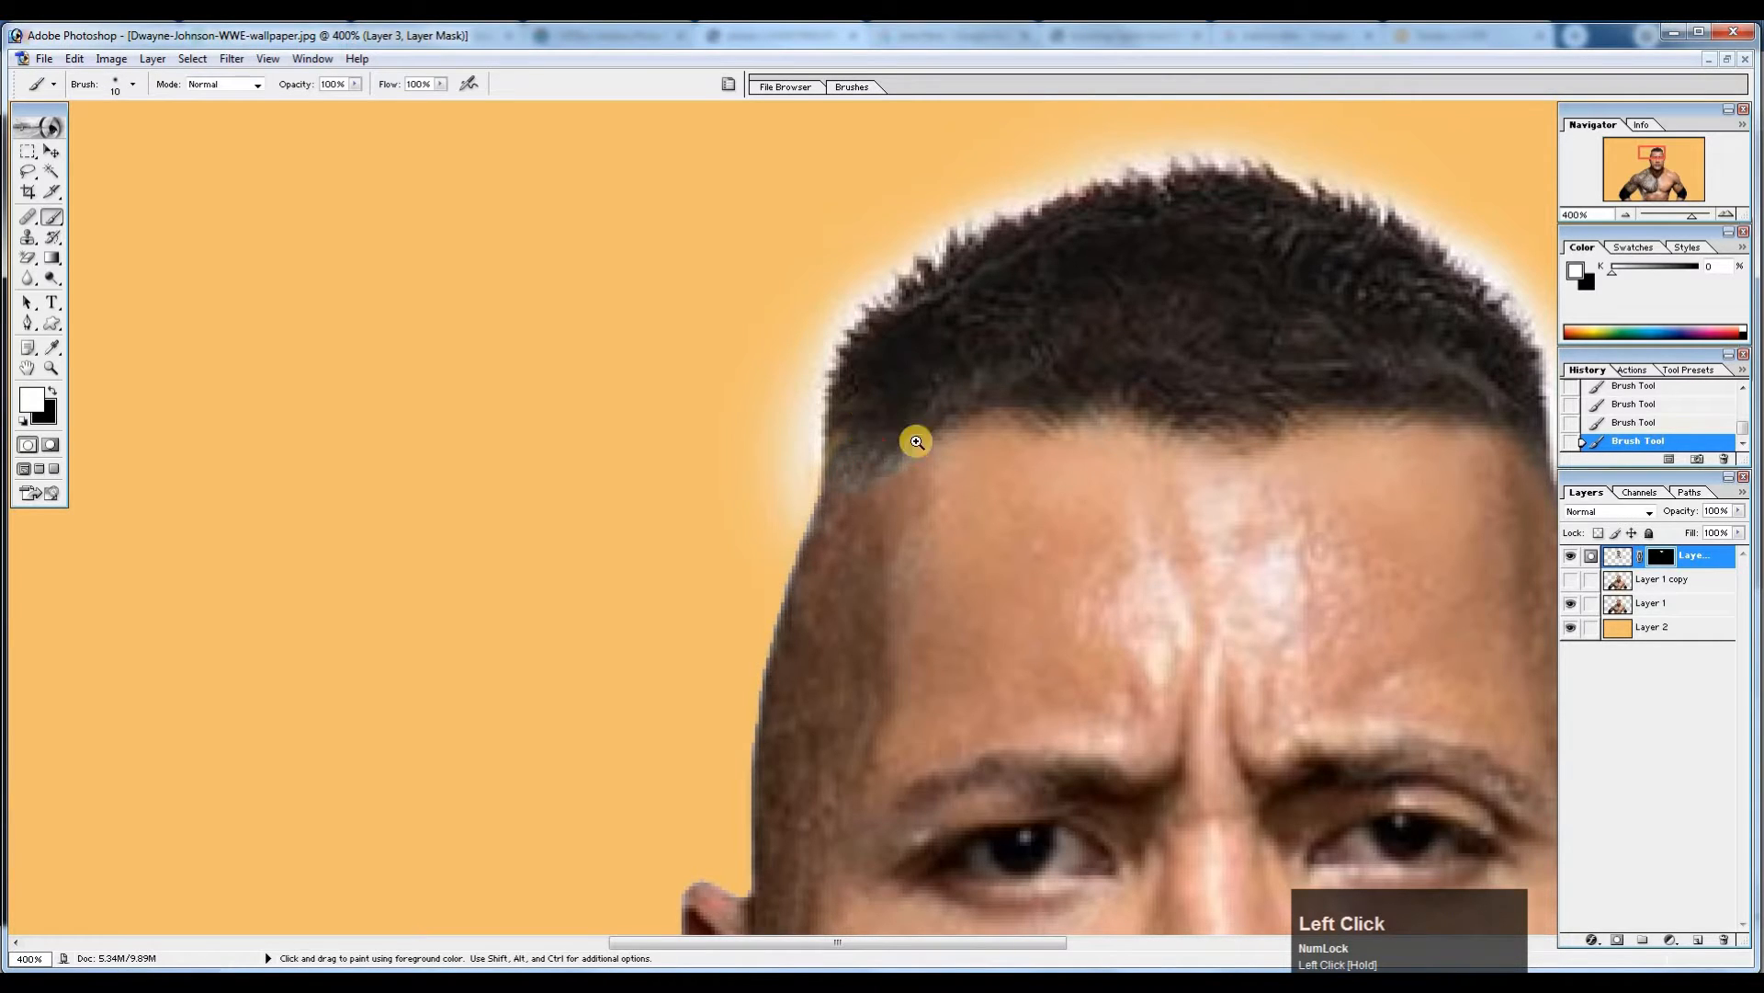
ctrl+alt+click(917, 442)
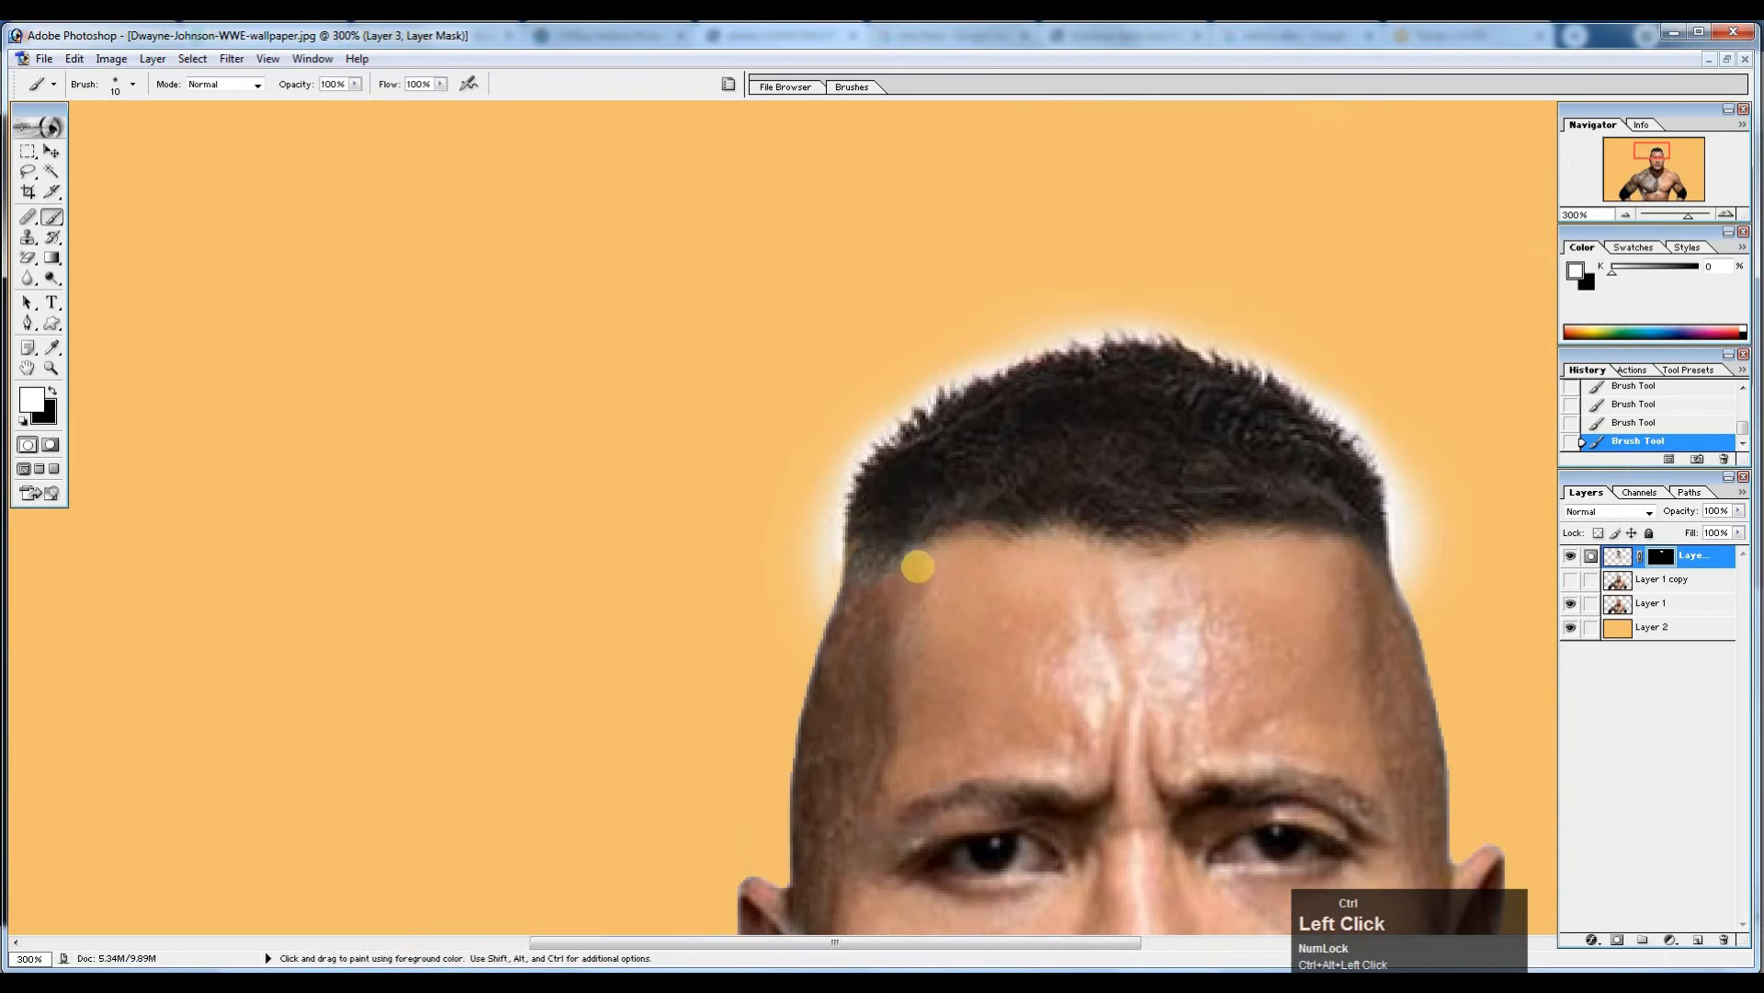
key(x)
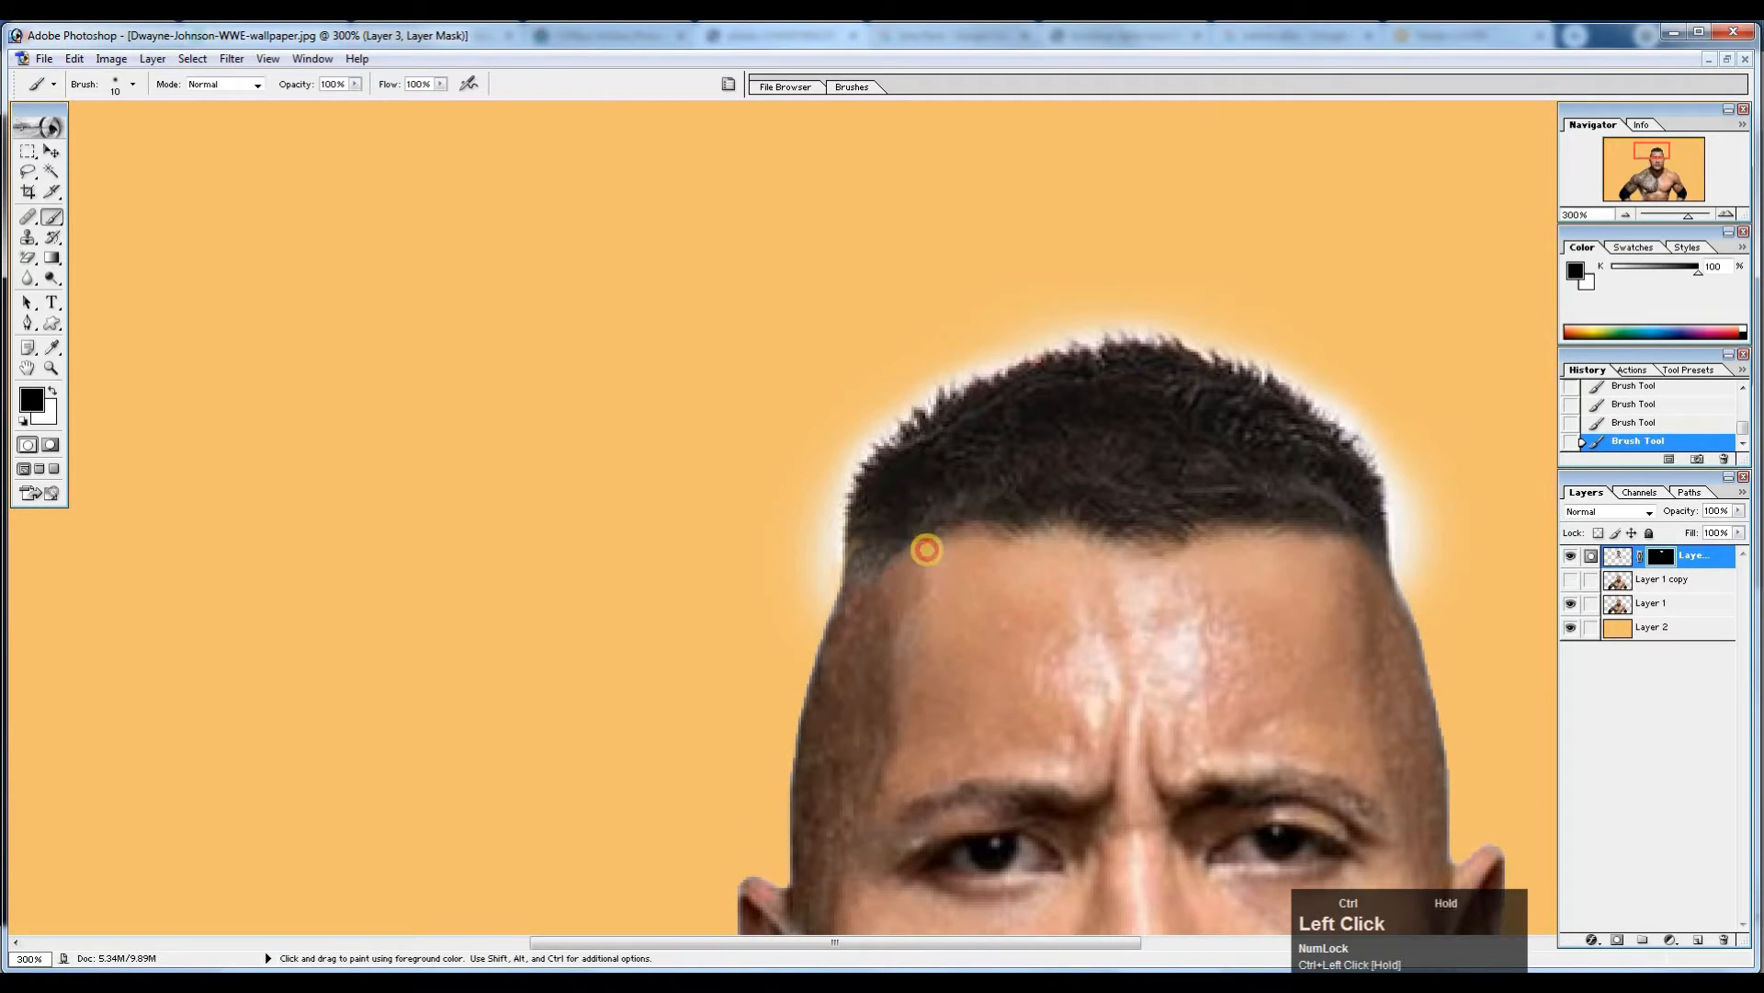
ctrl+alt+click(890, 512)
ctrl+alt+click(939, 537)
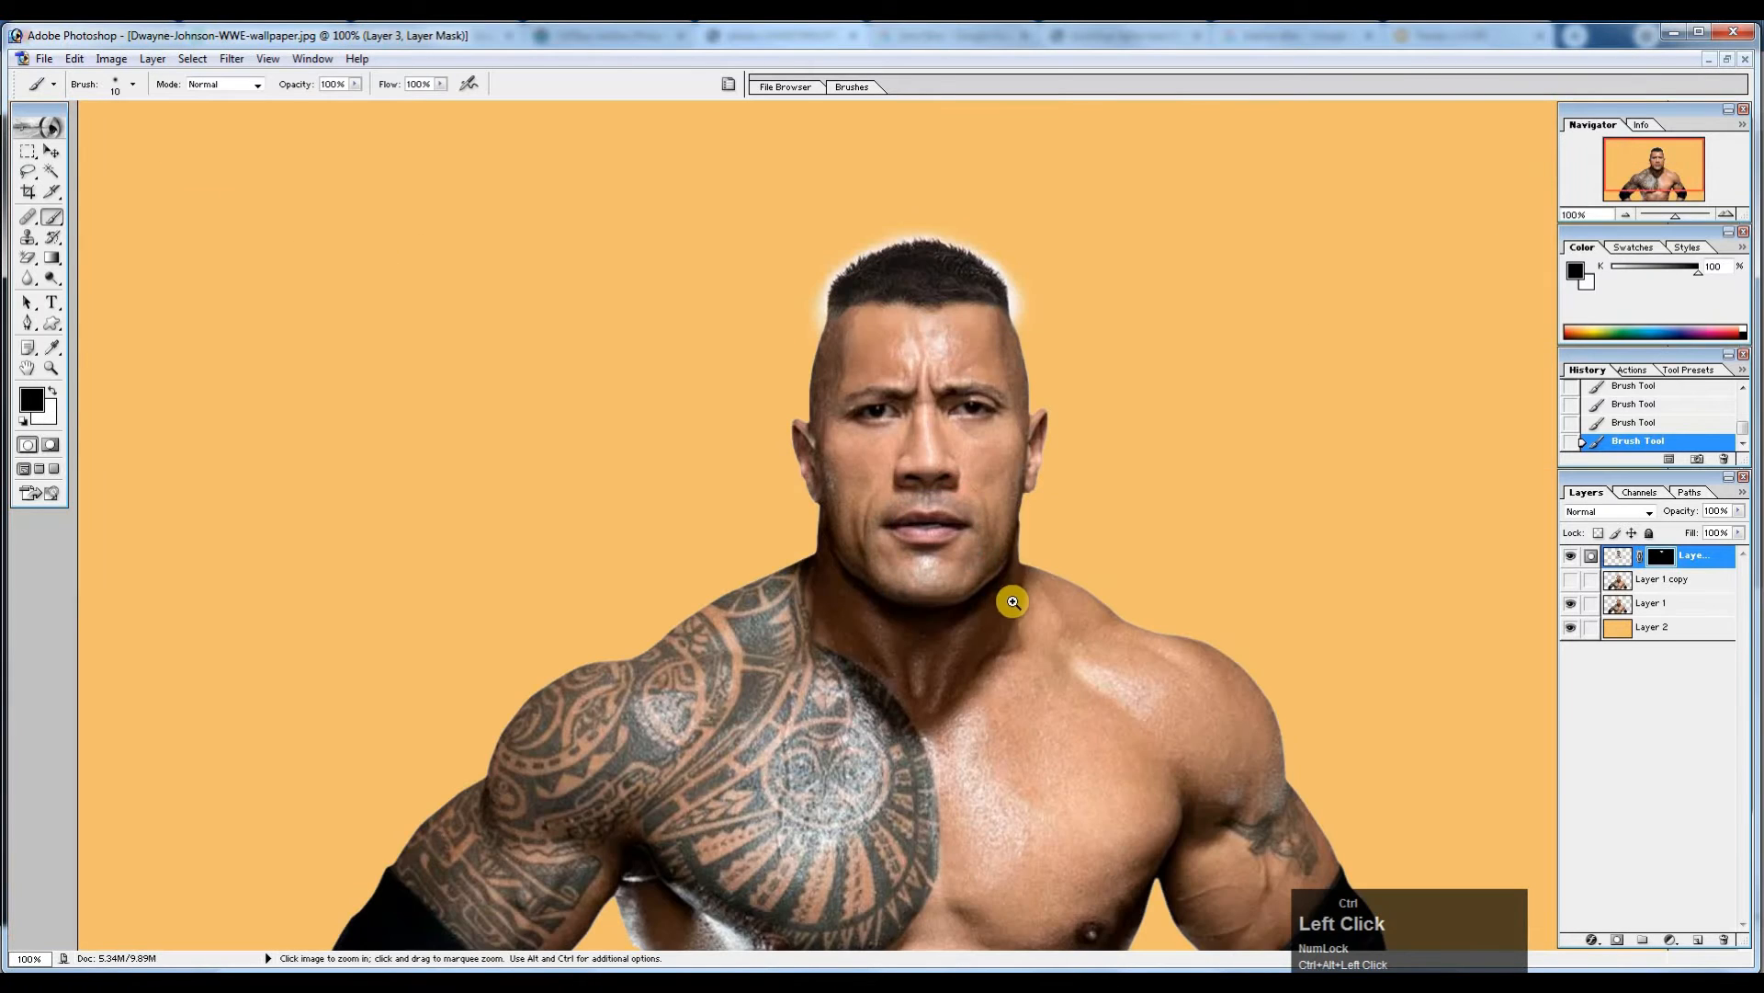
Blend the hairline's left corner into the forehead by painting white on the mask with a size 30 brush.
ctrl+click(948, 288)
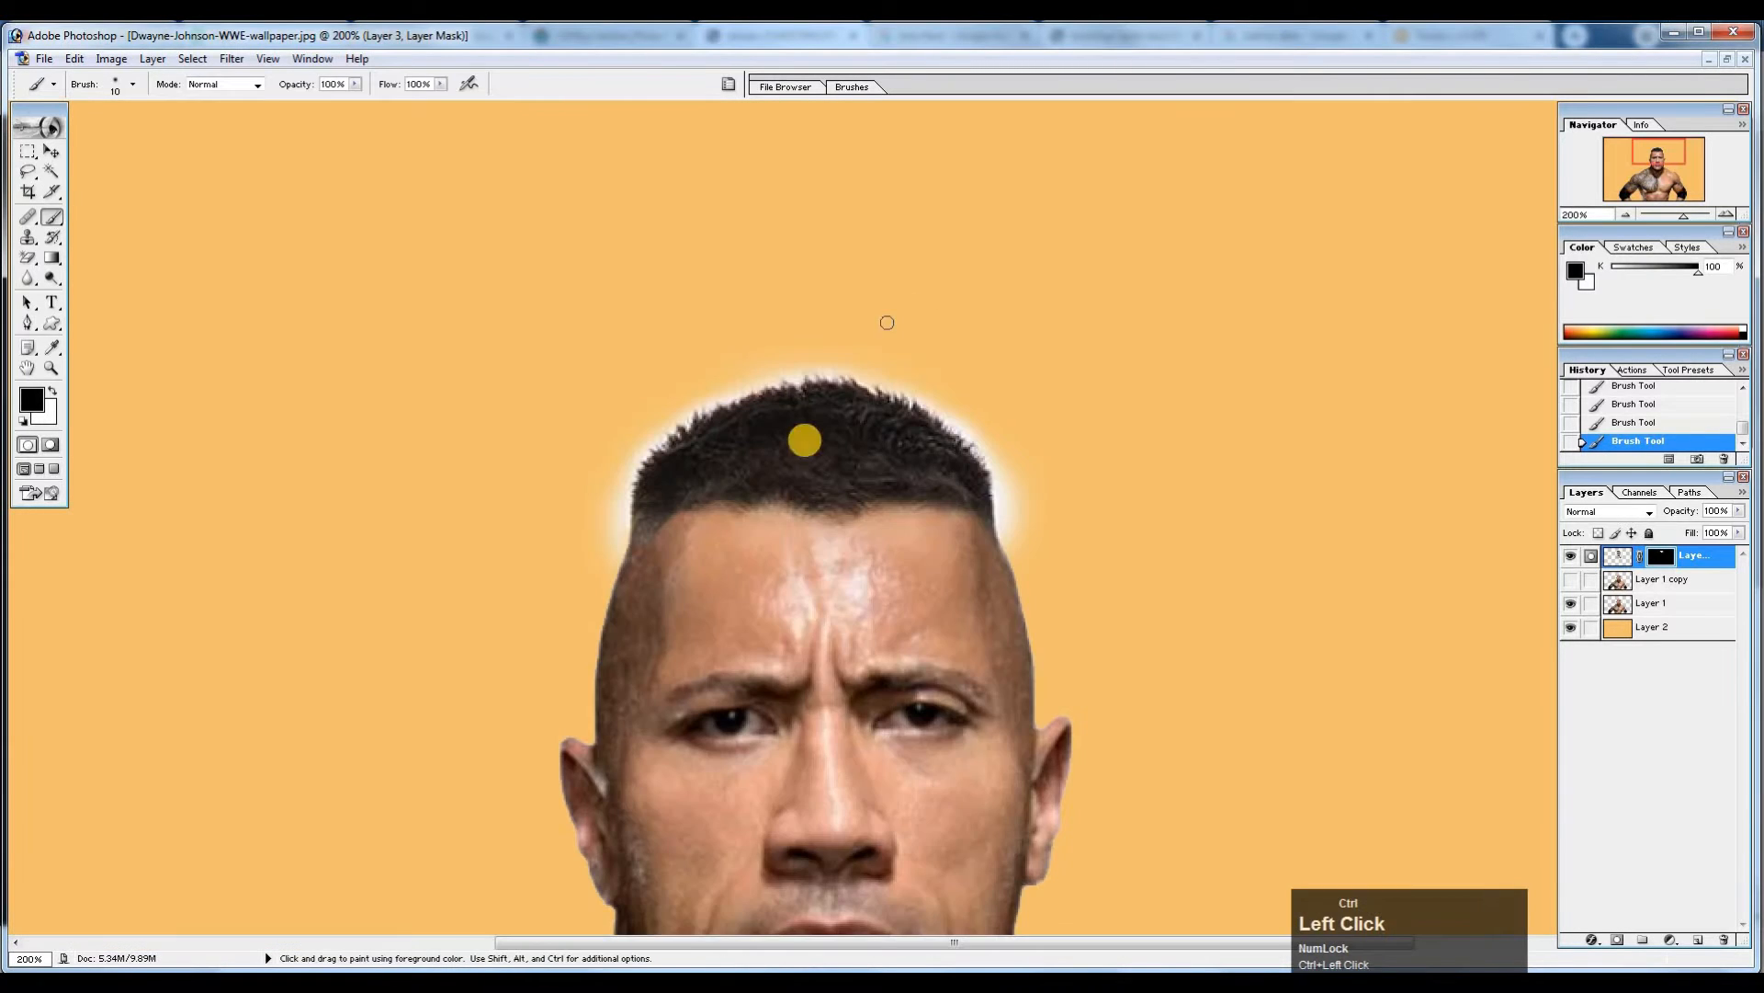
key(x)
drag(689, 543, 681, 538)
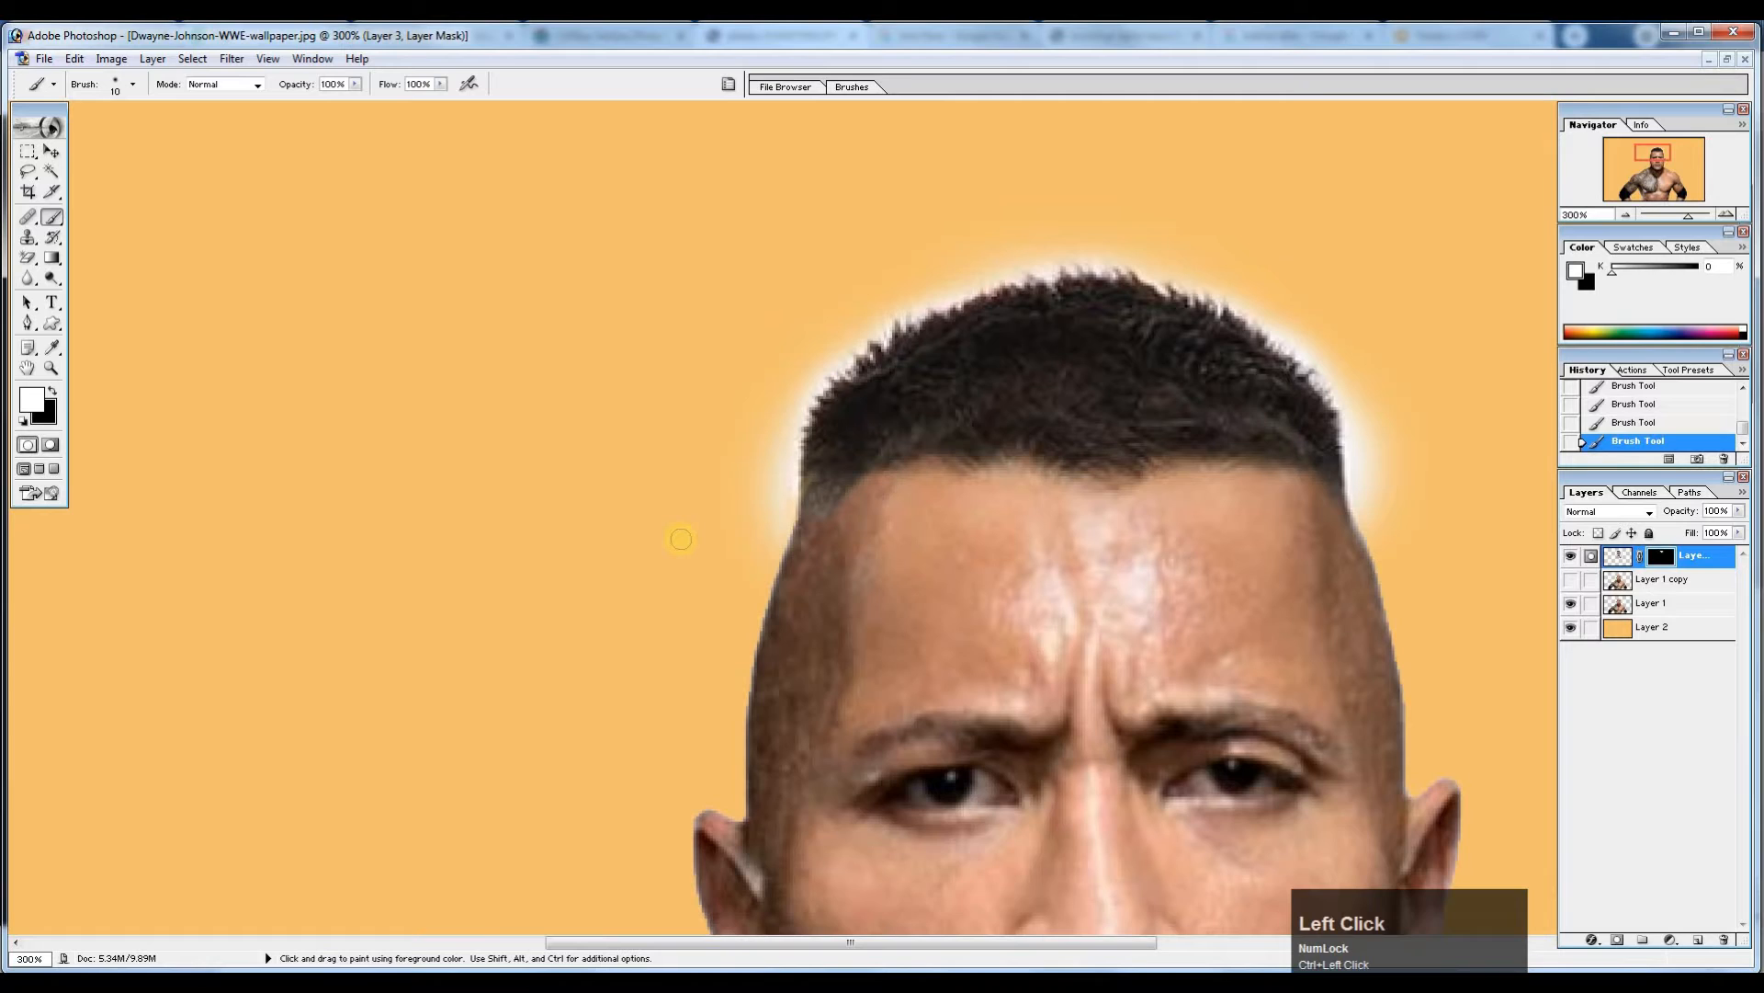
key(bracketright)
key(bracketright)
key(bracketright)
key(bracketright)
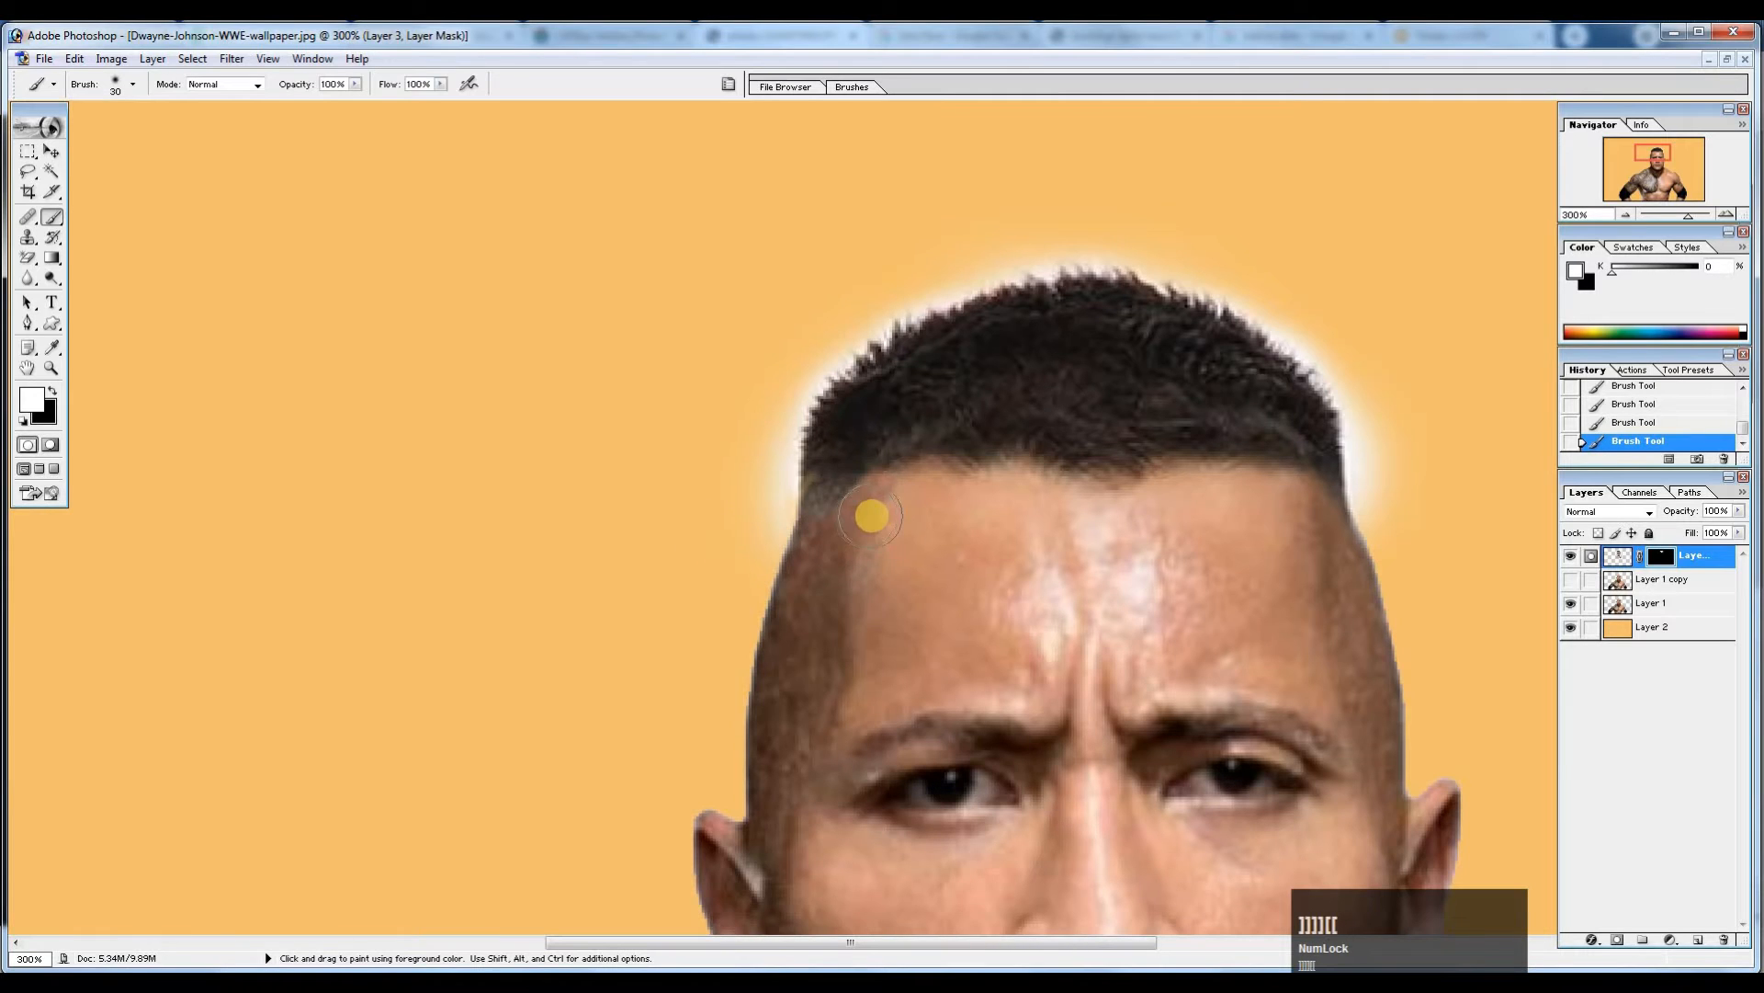
mouse_move(871, 517)
mouse_down()
mouse_move(925, 608)
mouse_move(929, 647)
mouse_move(831, 515)
mouse_move(846, 572)
mouse_up()
Reveal more hair along the left temple's outer edge by painting white on the mask with a size 9 brush.
key(x)
key(ctrl+alt+space)
key(ctrl+space)
click(864, 564)
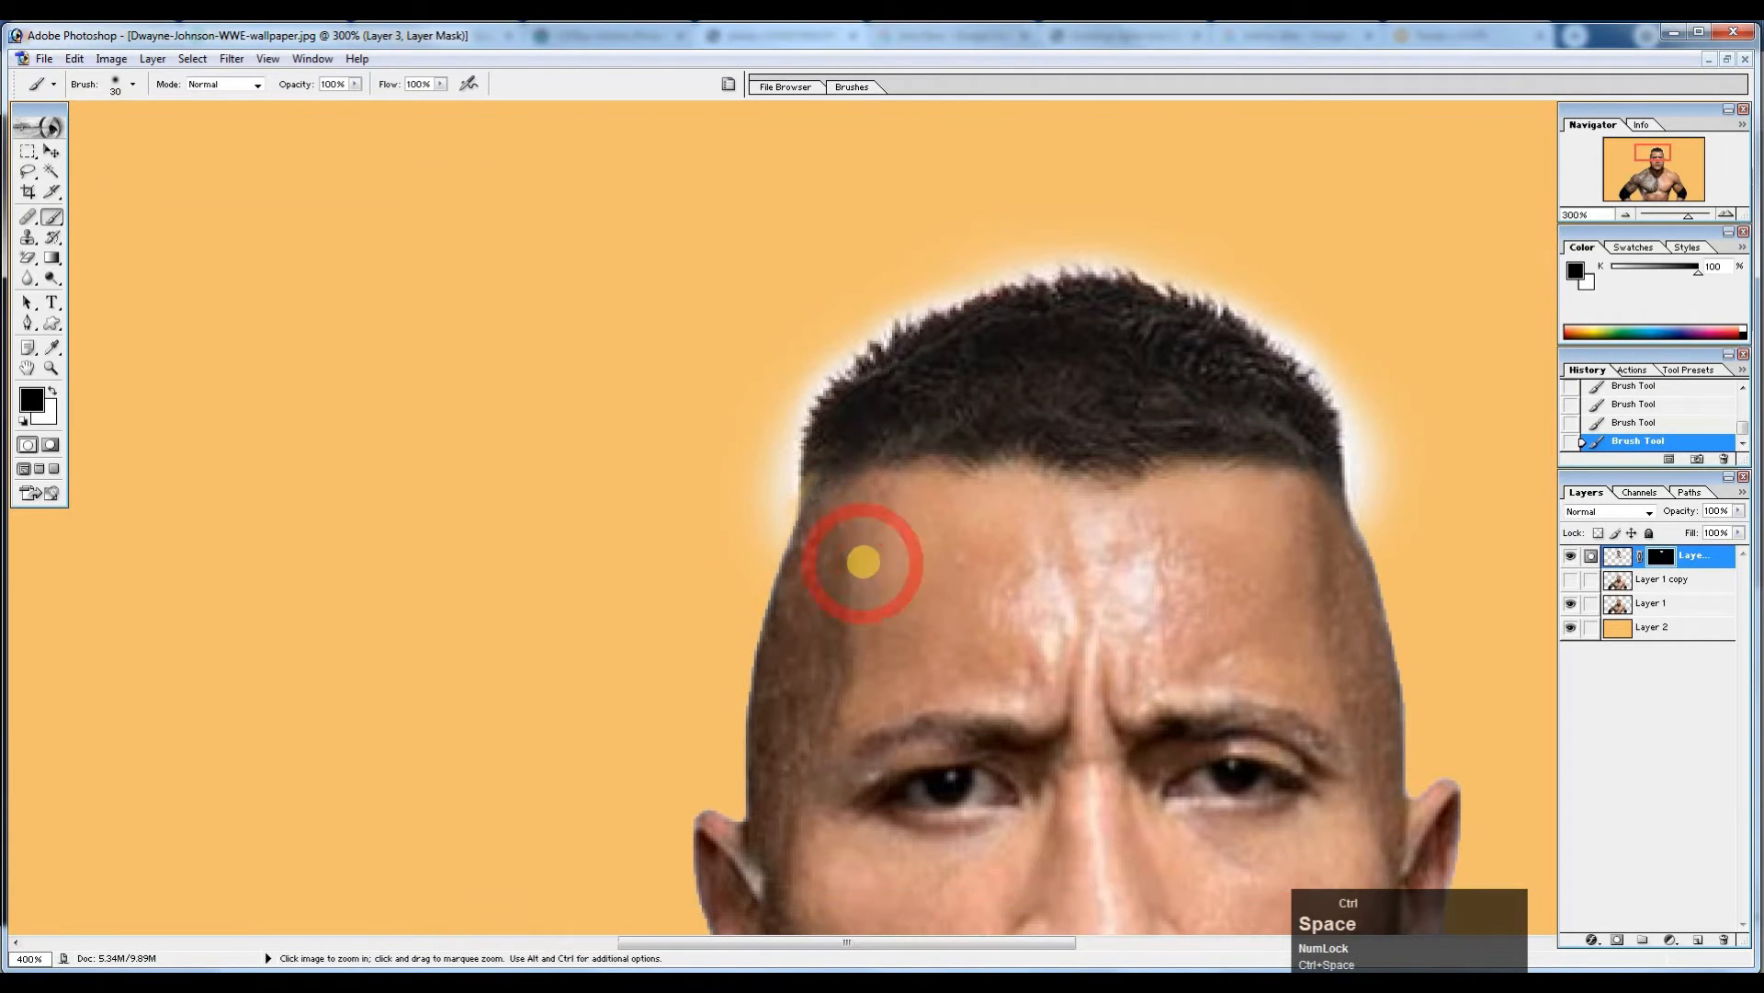
key(x)
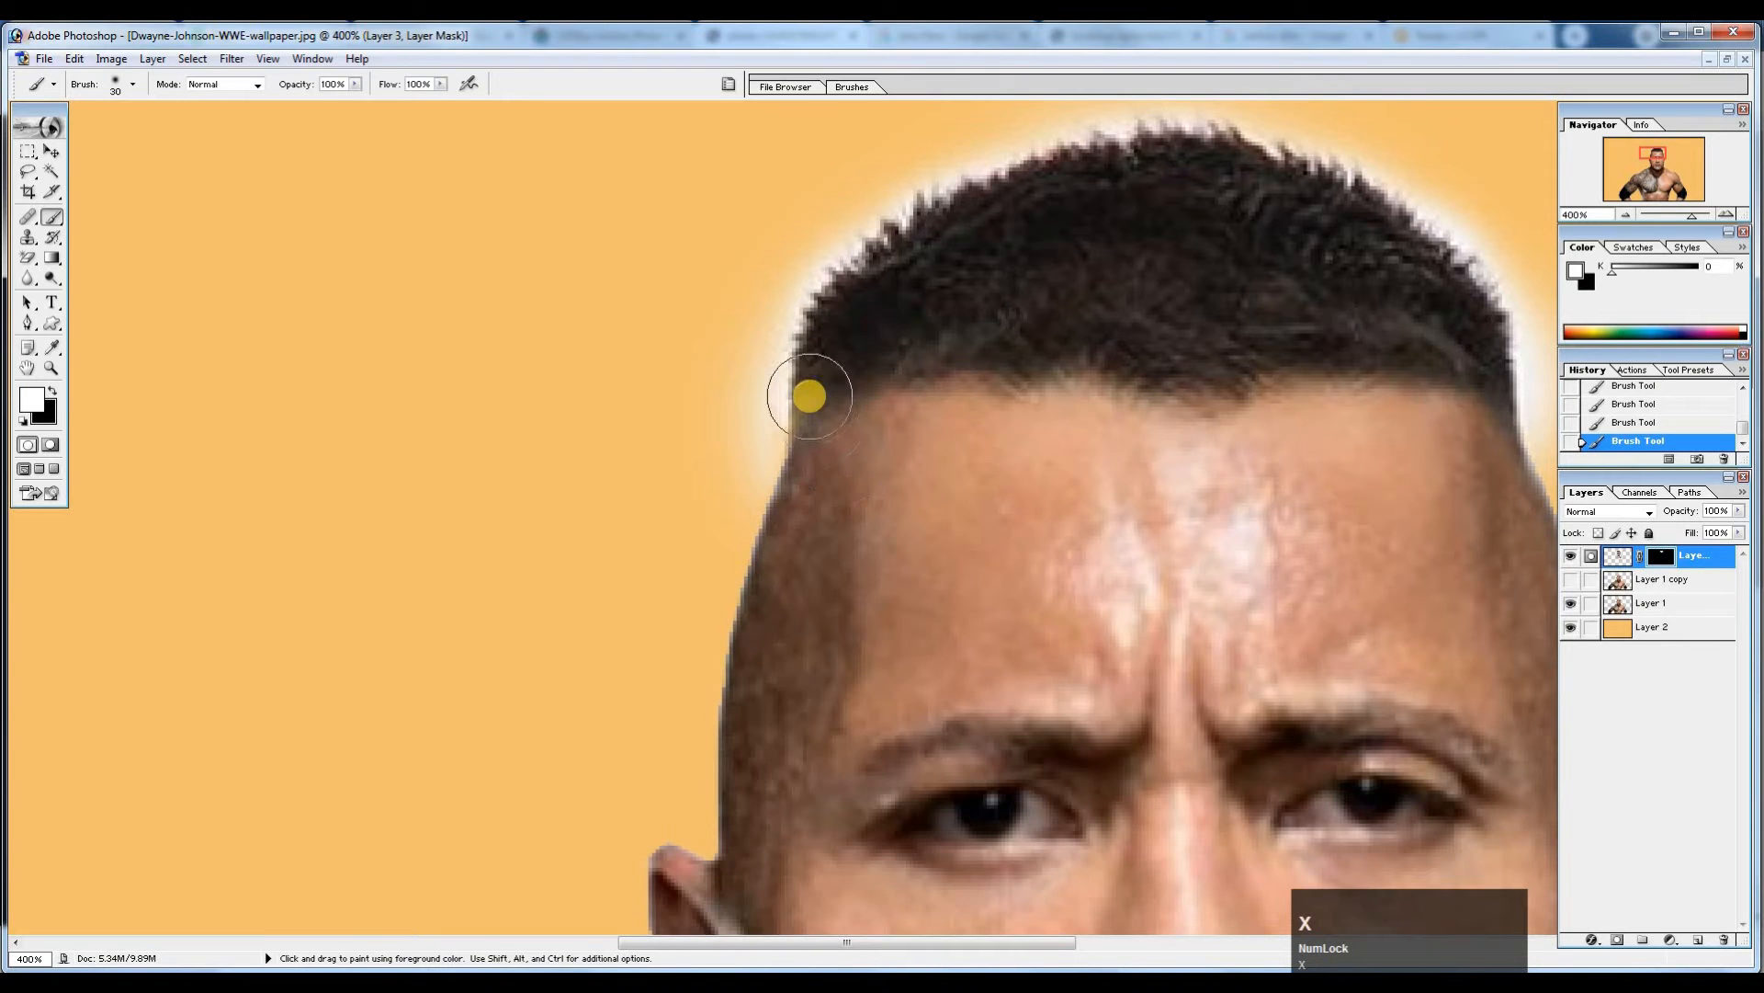
click(808, 398)
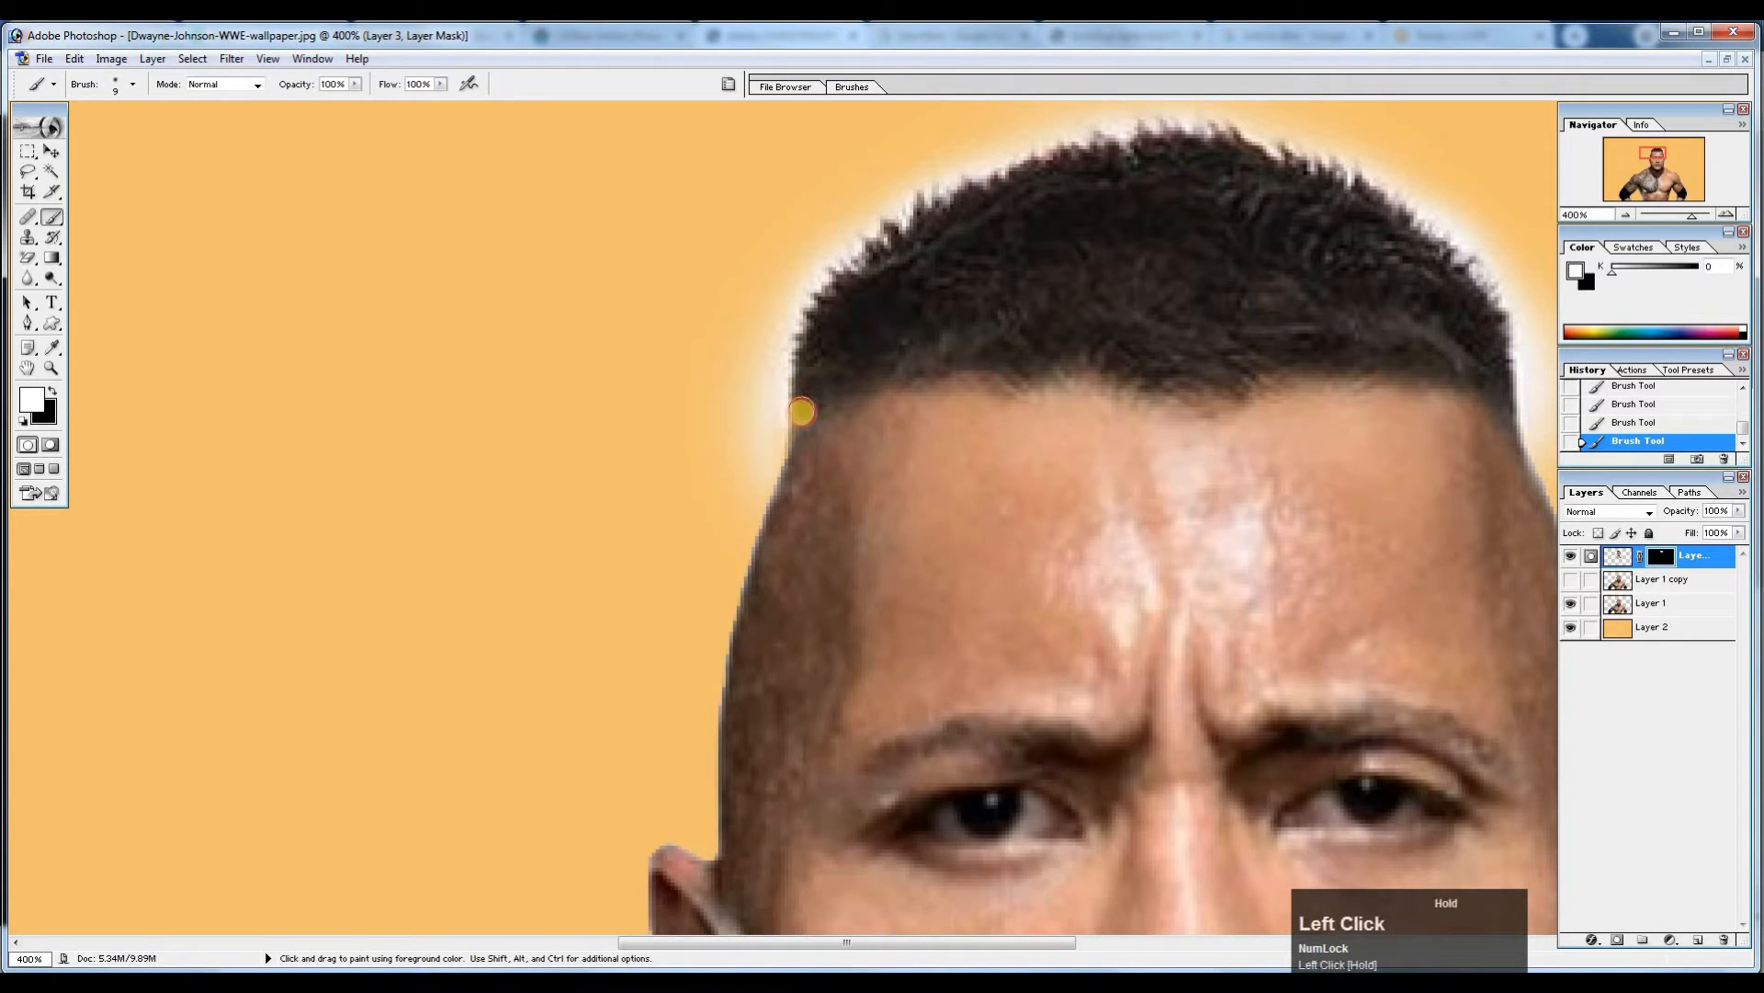
drag(798, 433, 788, 489)
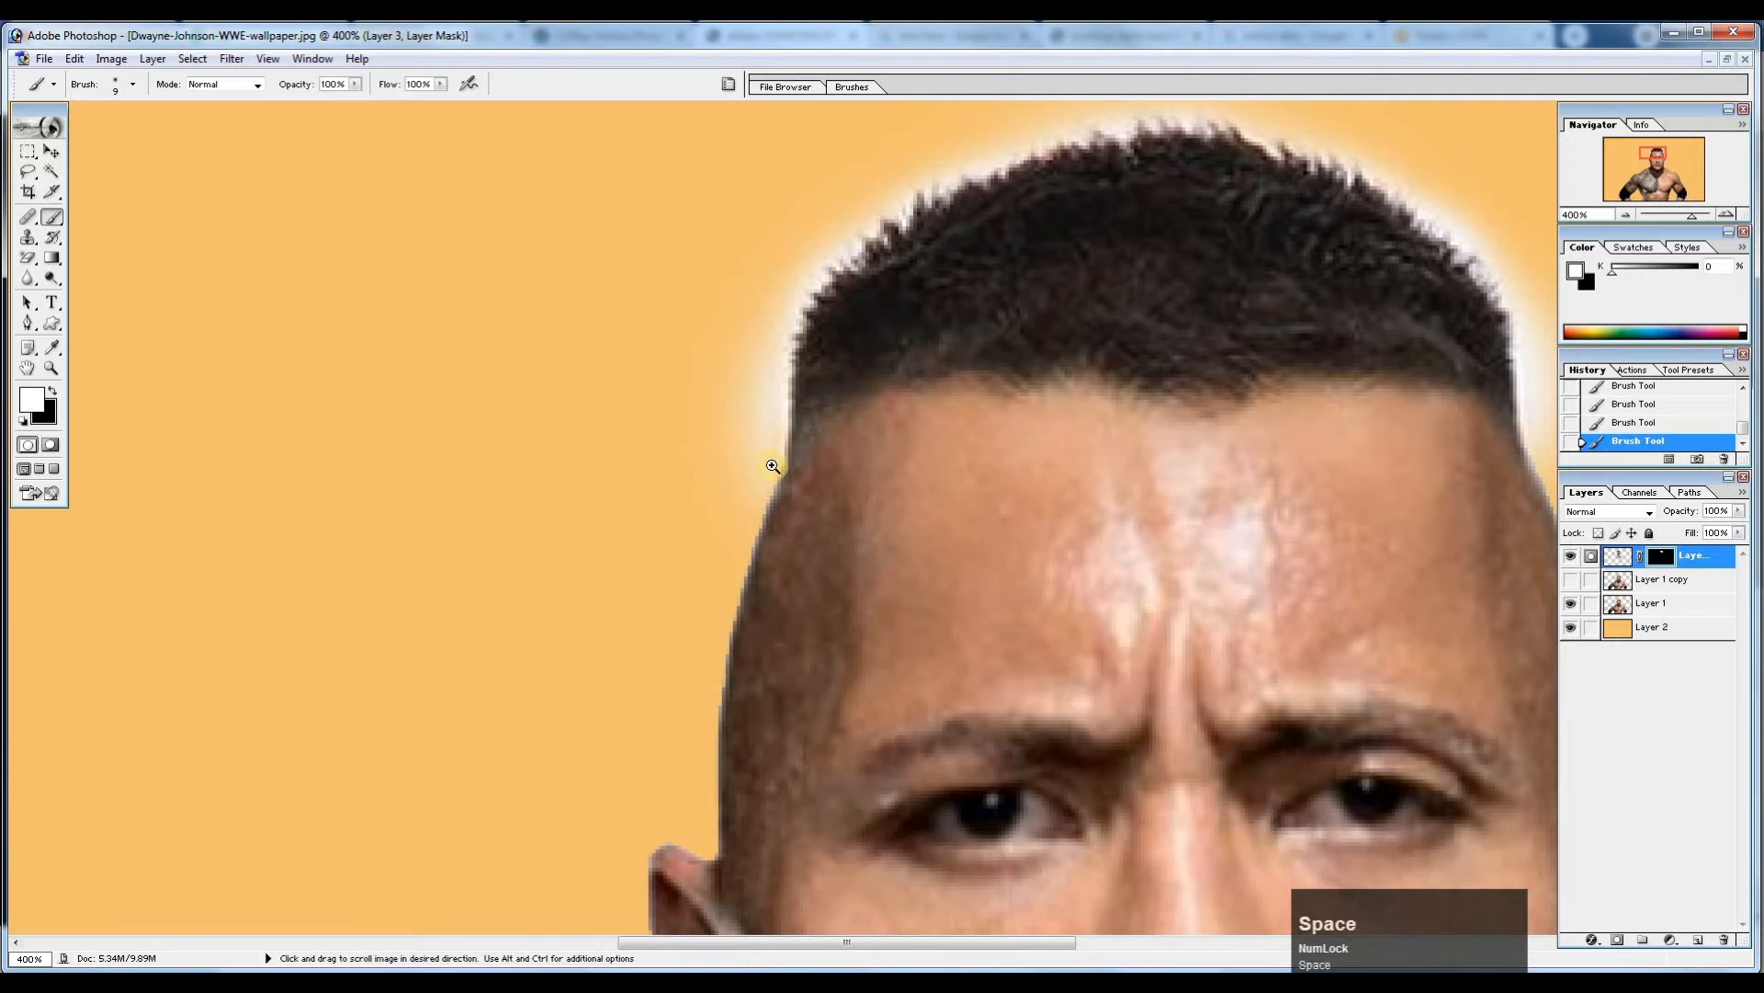
Scale the hair layer down proportionally to 98.3% about its centre.
ctrl+alt+click(774, 460)
ctrl+alt+click(788, 469)
ctrl+alt+click(788, 469)
ctrl+alt+click(788, 469)
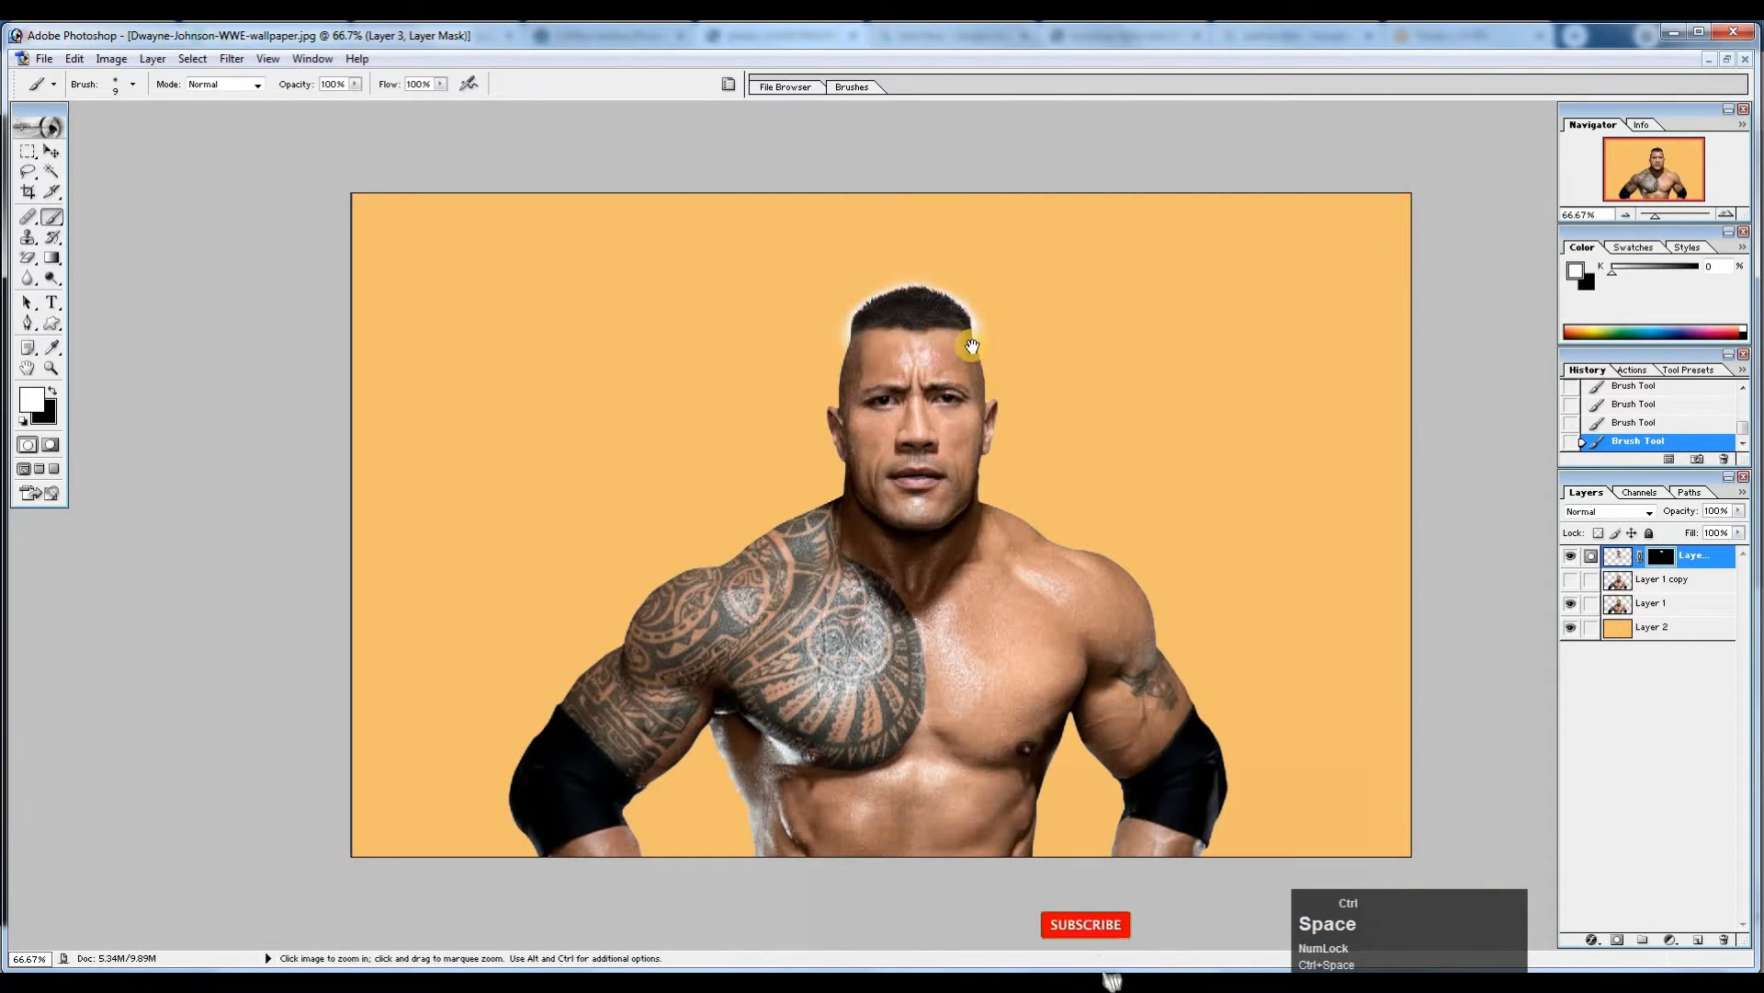
ctrl+click(967, 340)
click(52, 151)
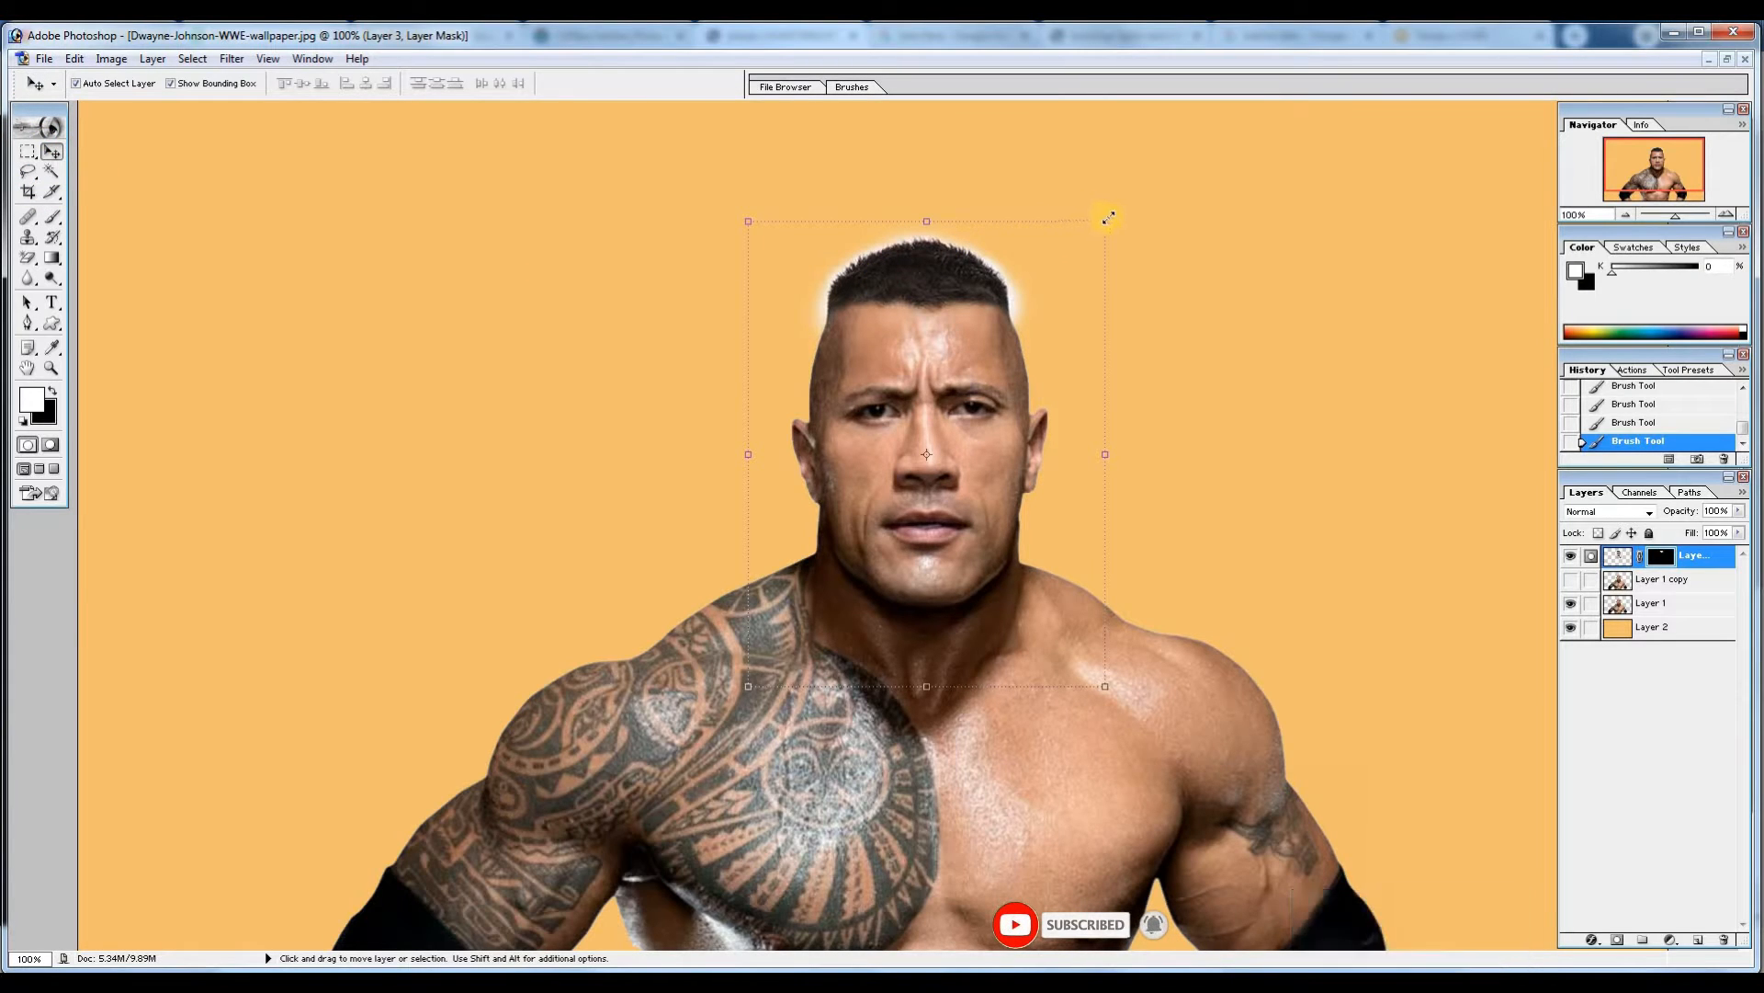
drag(1105, 221, 1102, 224)
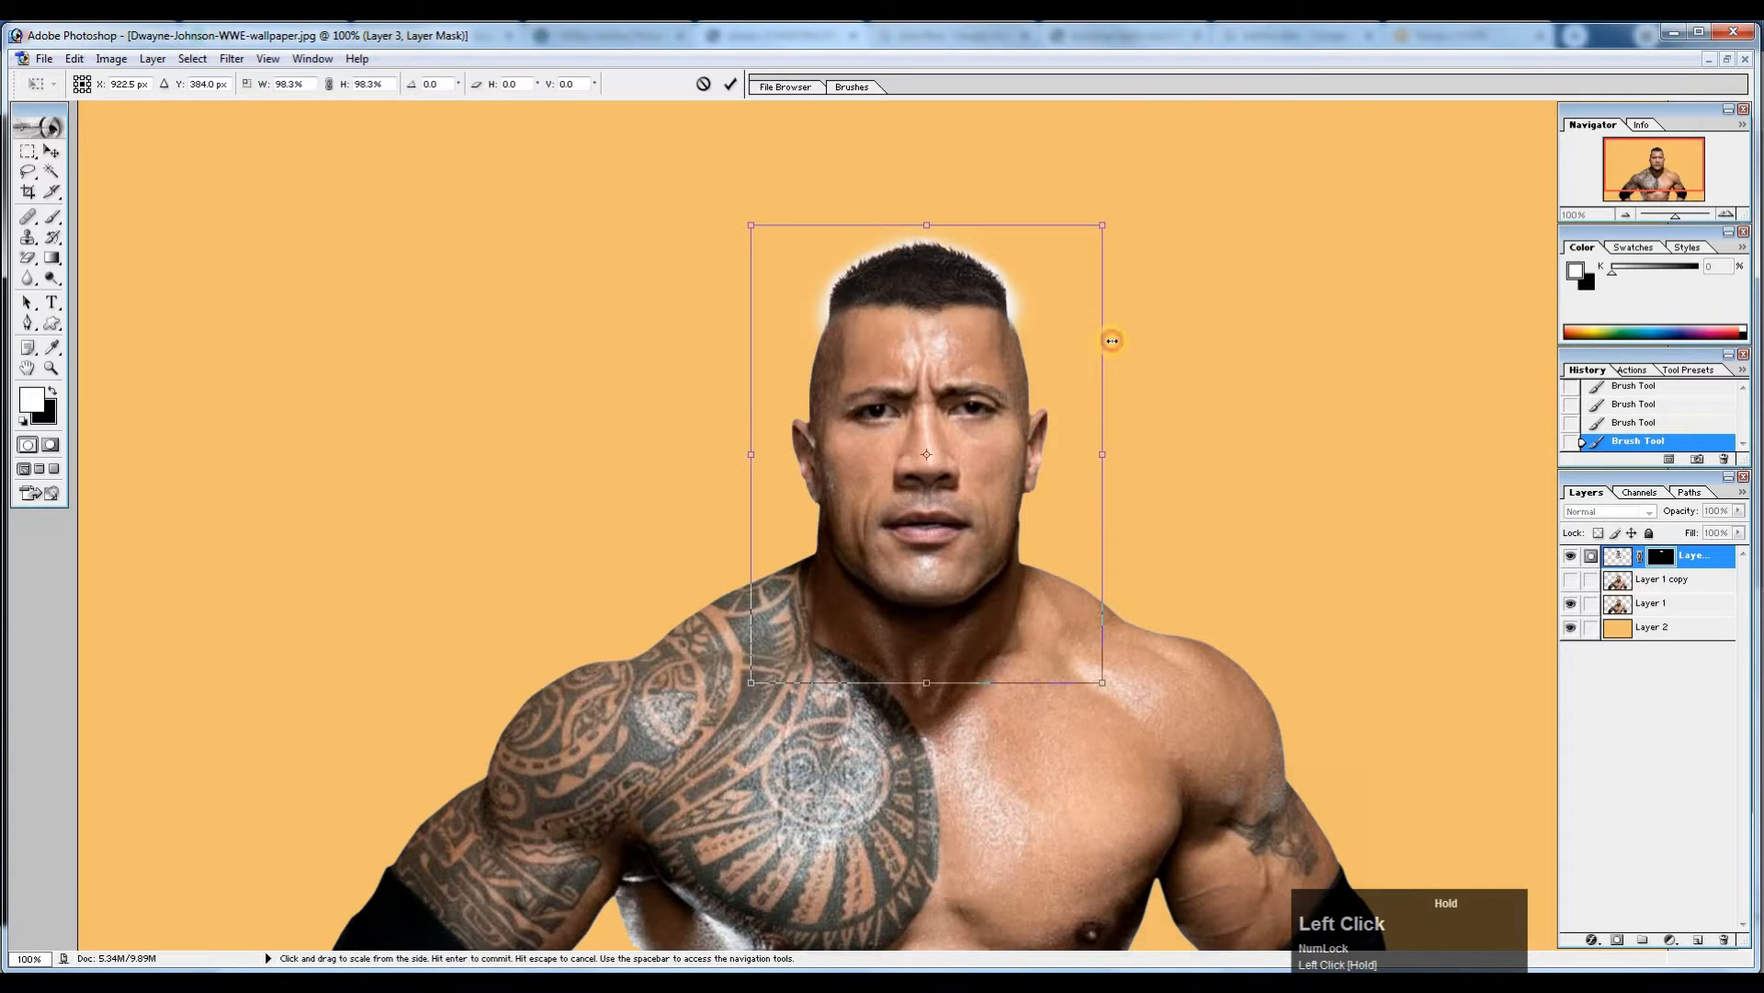
Stretch the hair layer's sides outward to 101.1% width to meet both temples, and apply the transformation.
drag(1112, 341, 1116, 341)
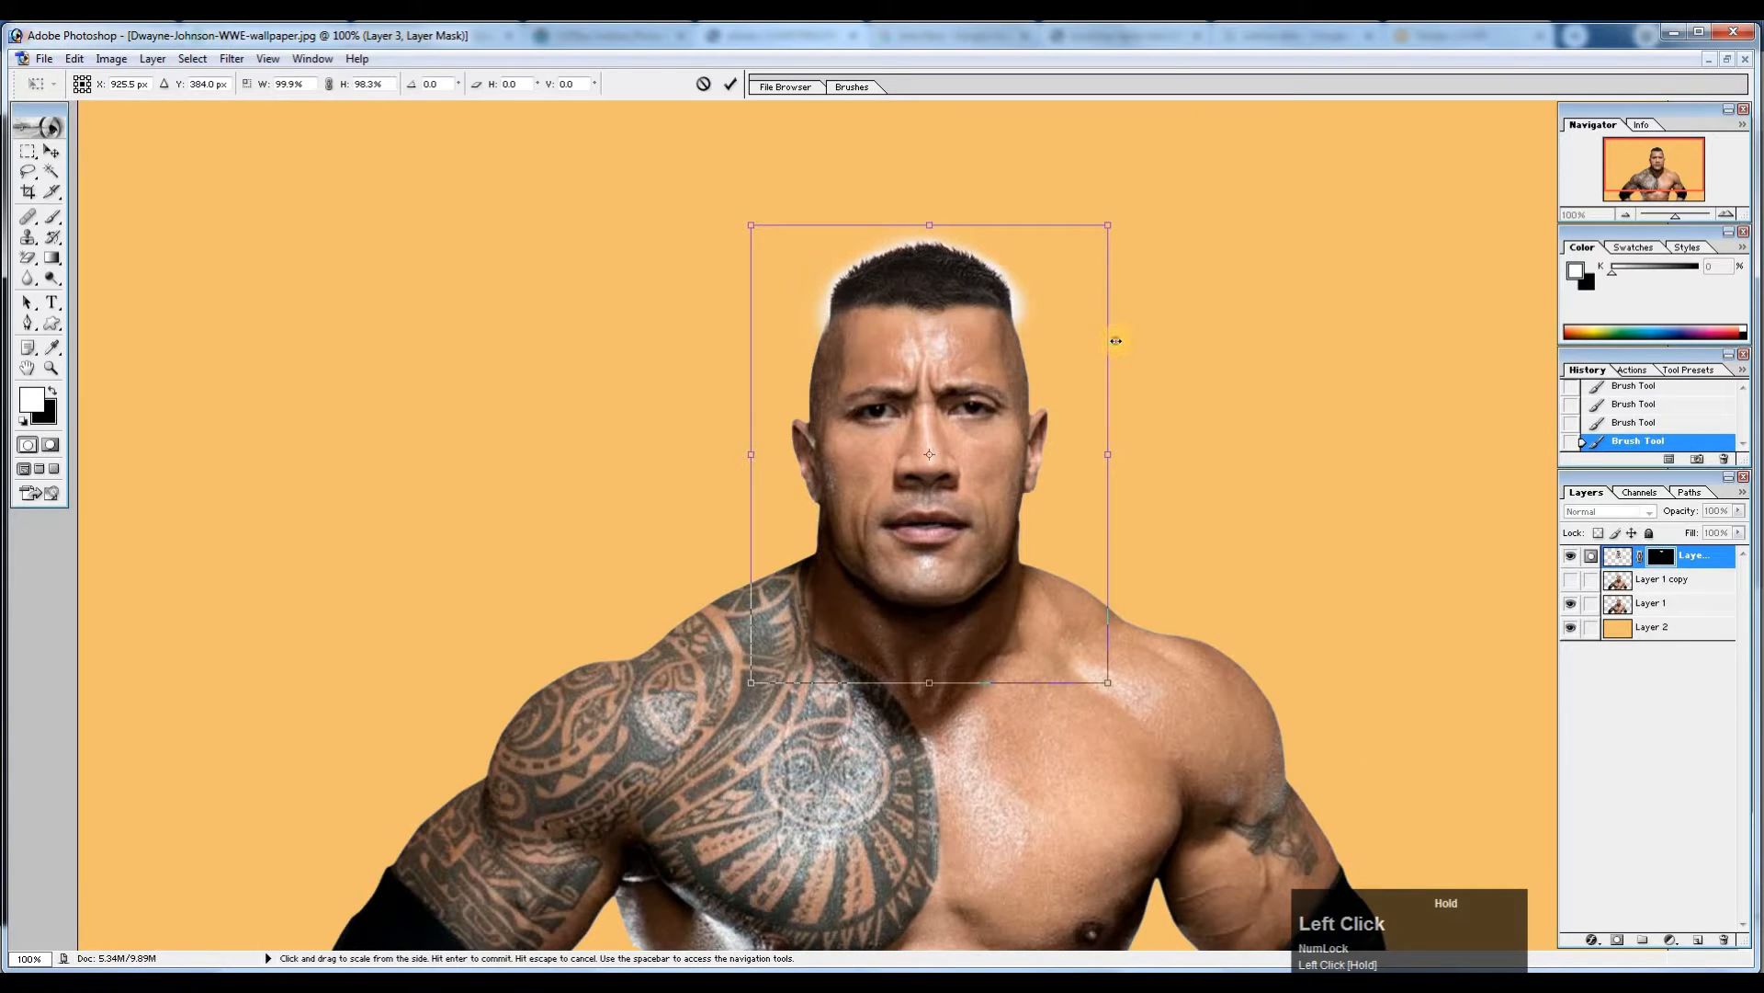
key(ctrl+space)
click(839, 325)
click(925, 506)
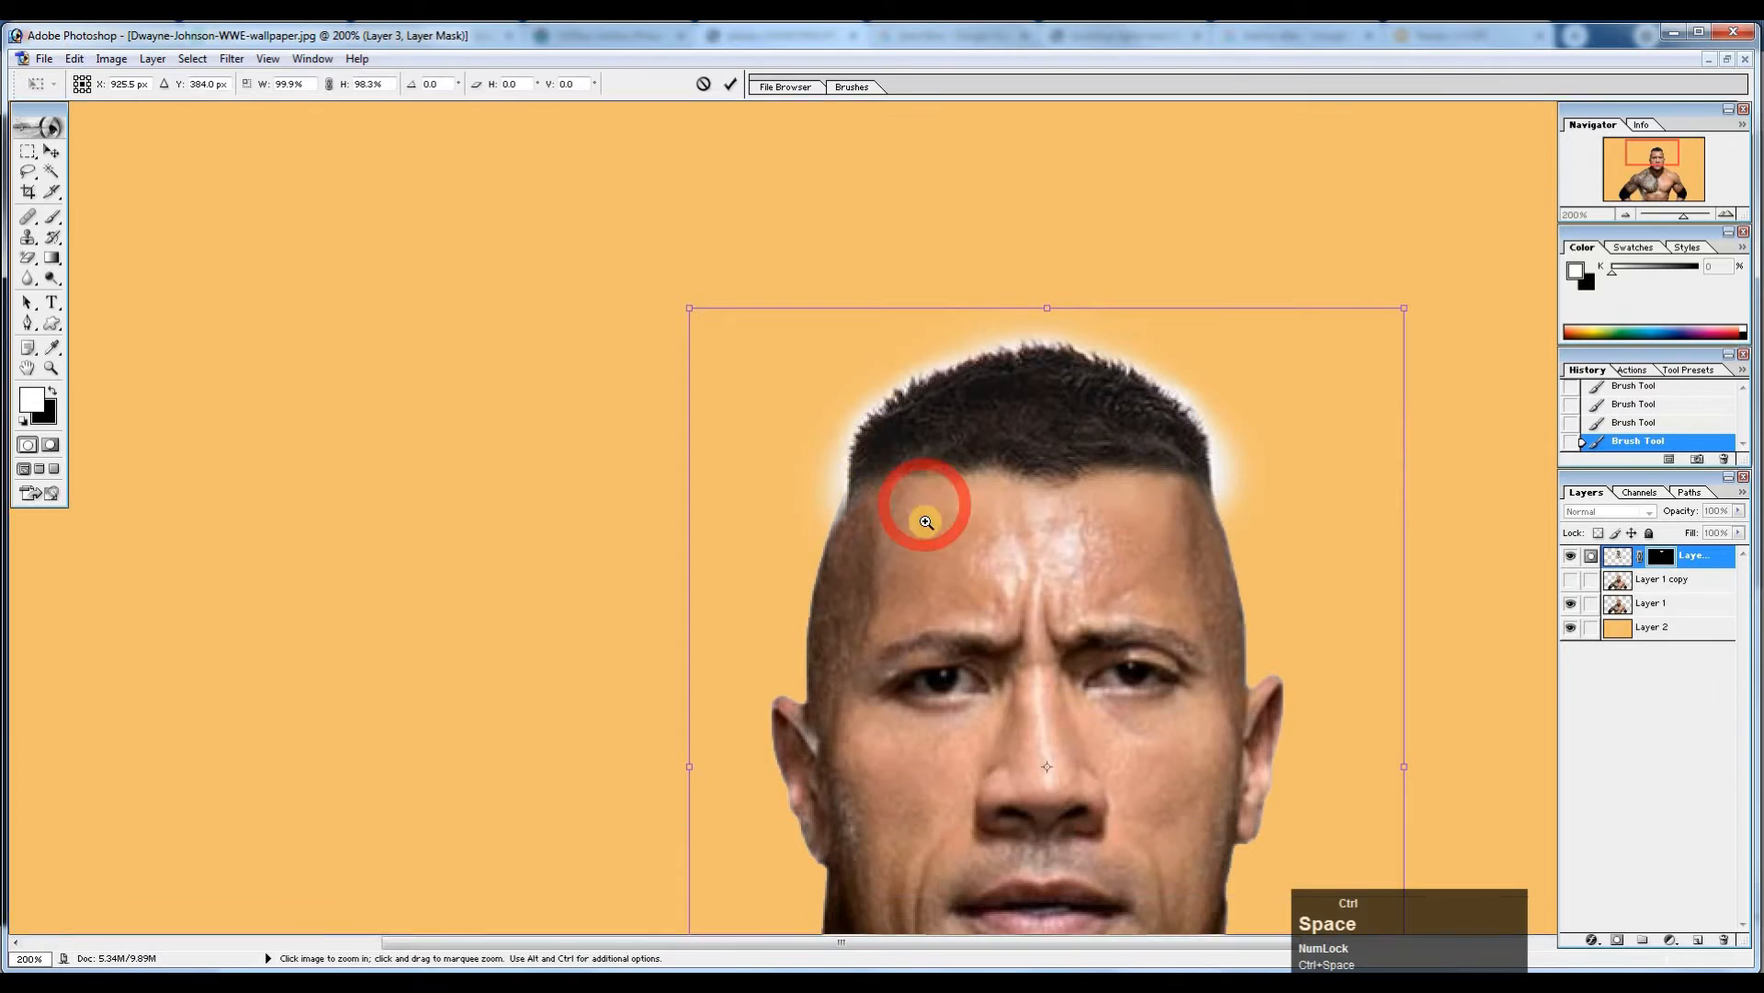
drag(526, 617, 504, 617)
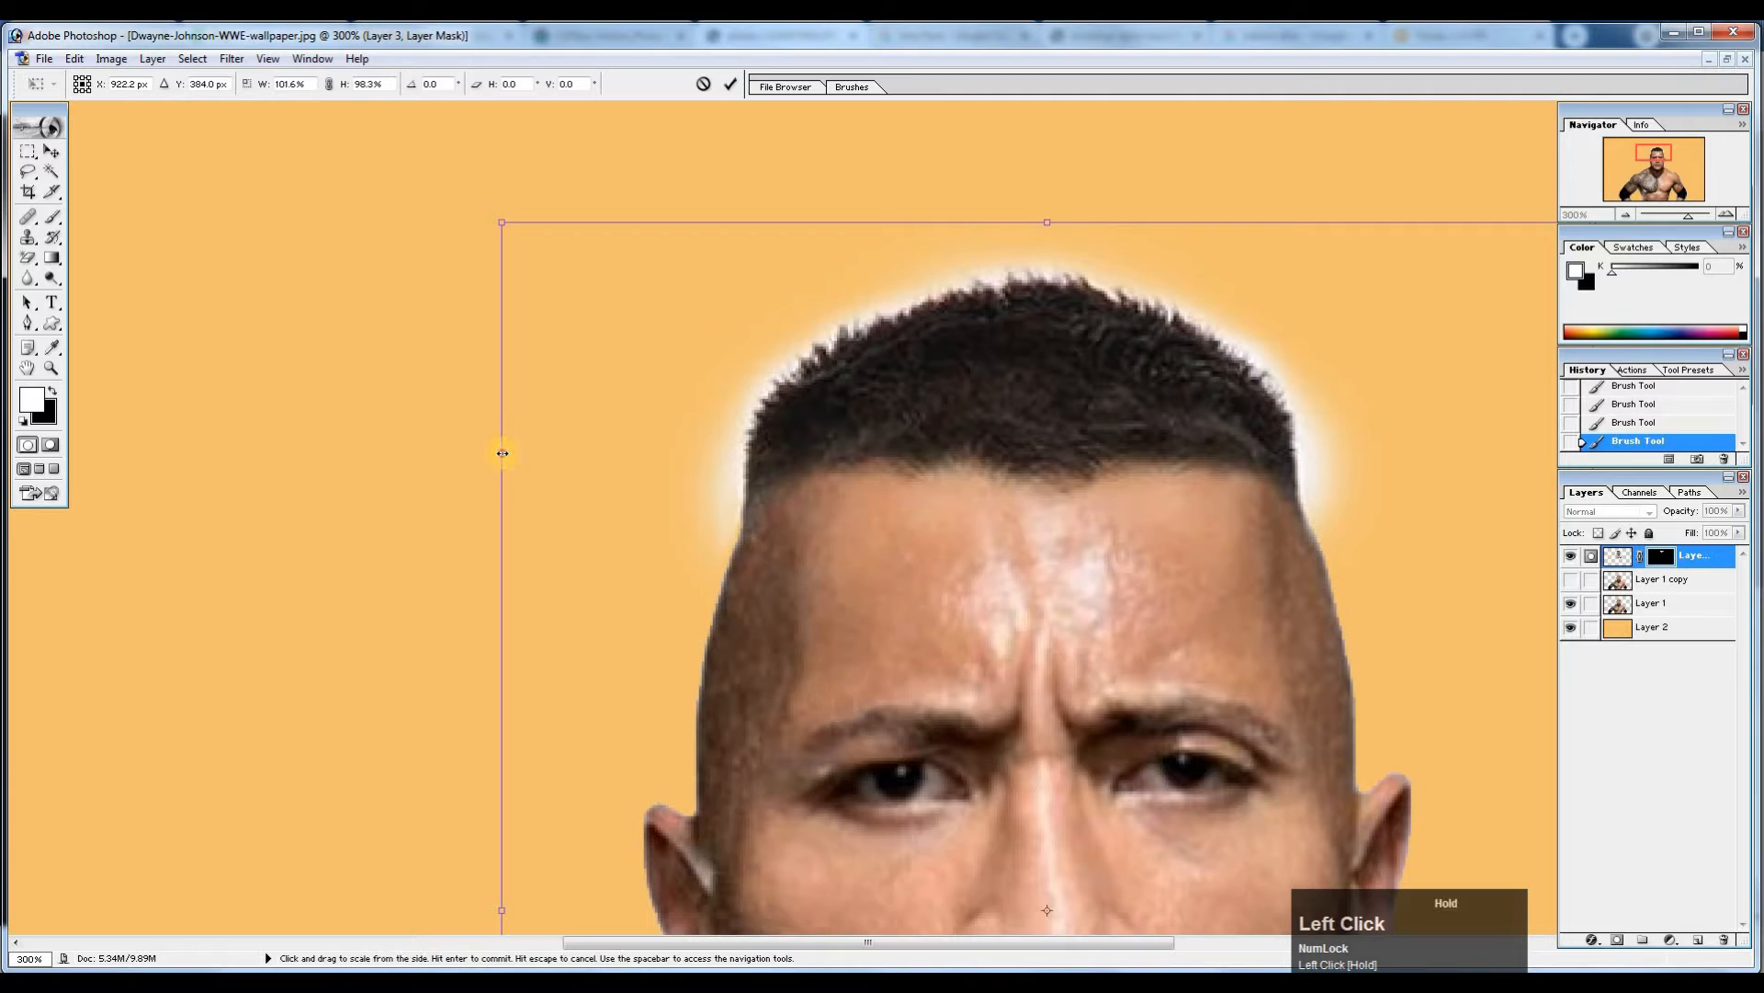
drag(503, 453, 507, 451)
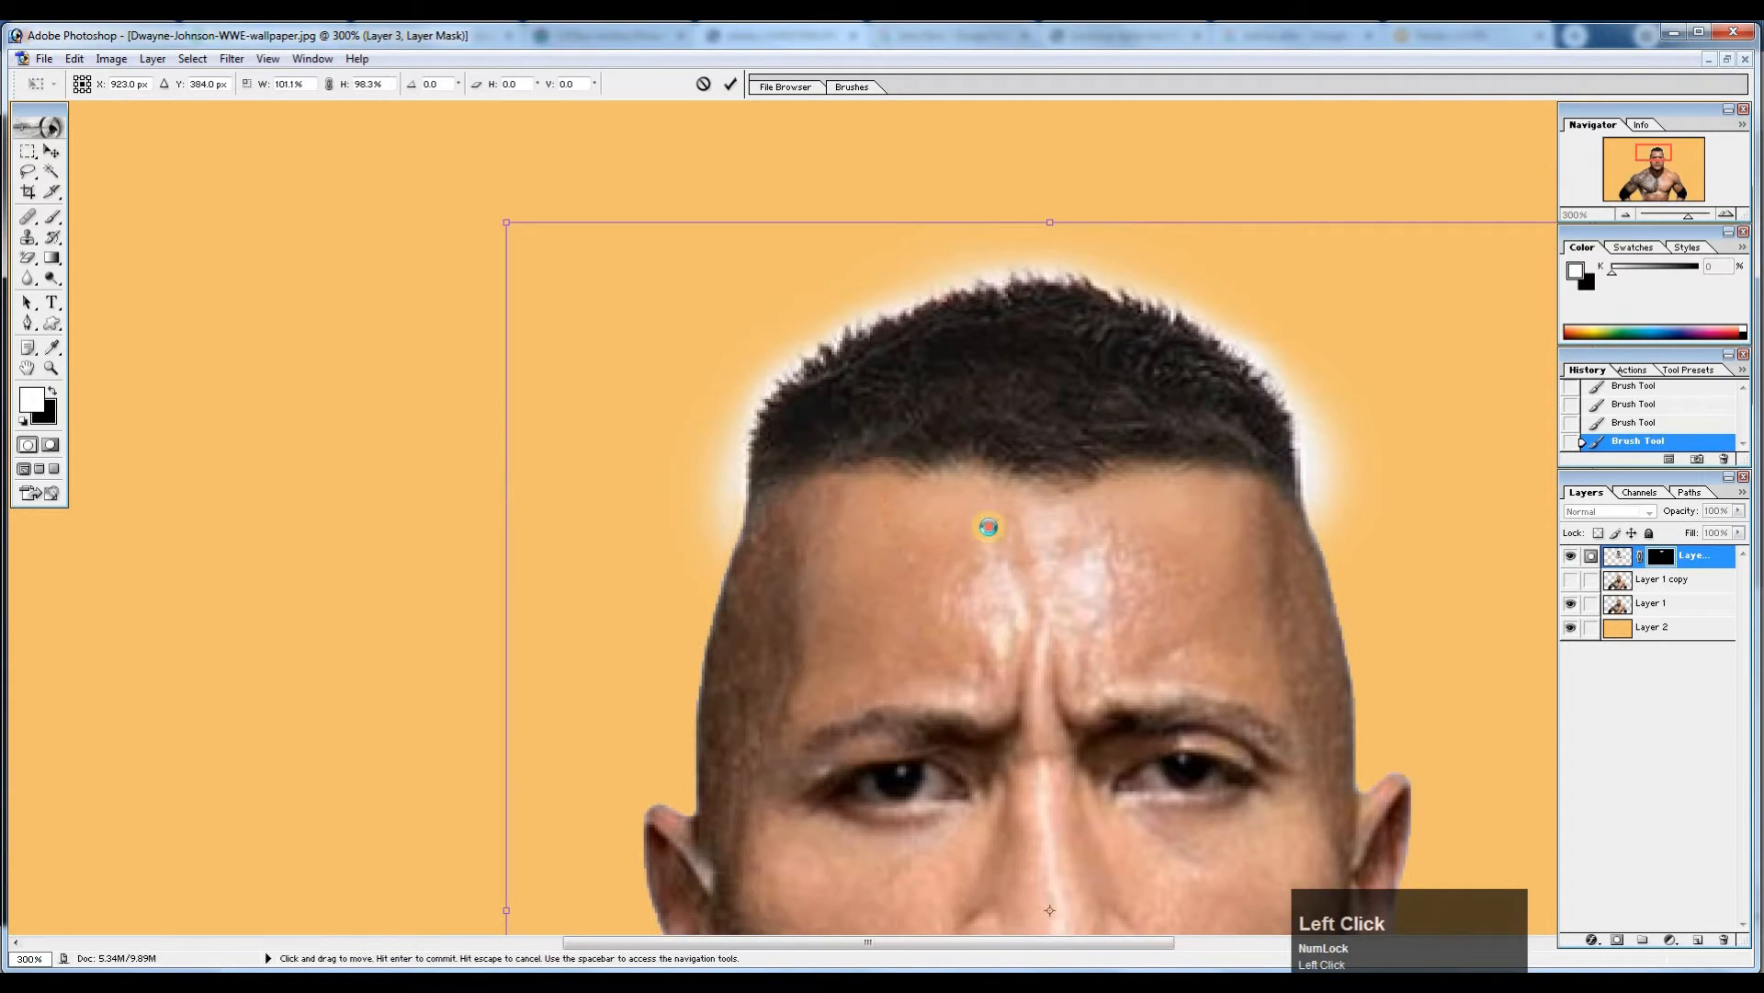
key(Return)
Try moving the hair layer slightly lower on the head, and undo the move.
ctrl+alt+click(941, 386)
ctrl+alt+click(941, 394)
ctrl+alt+click(941, 377)
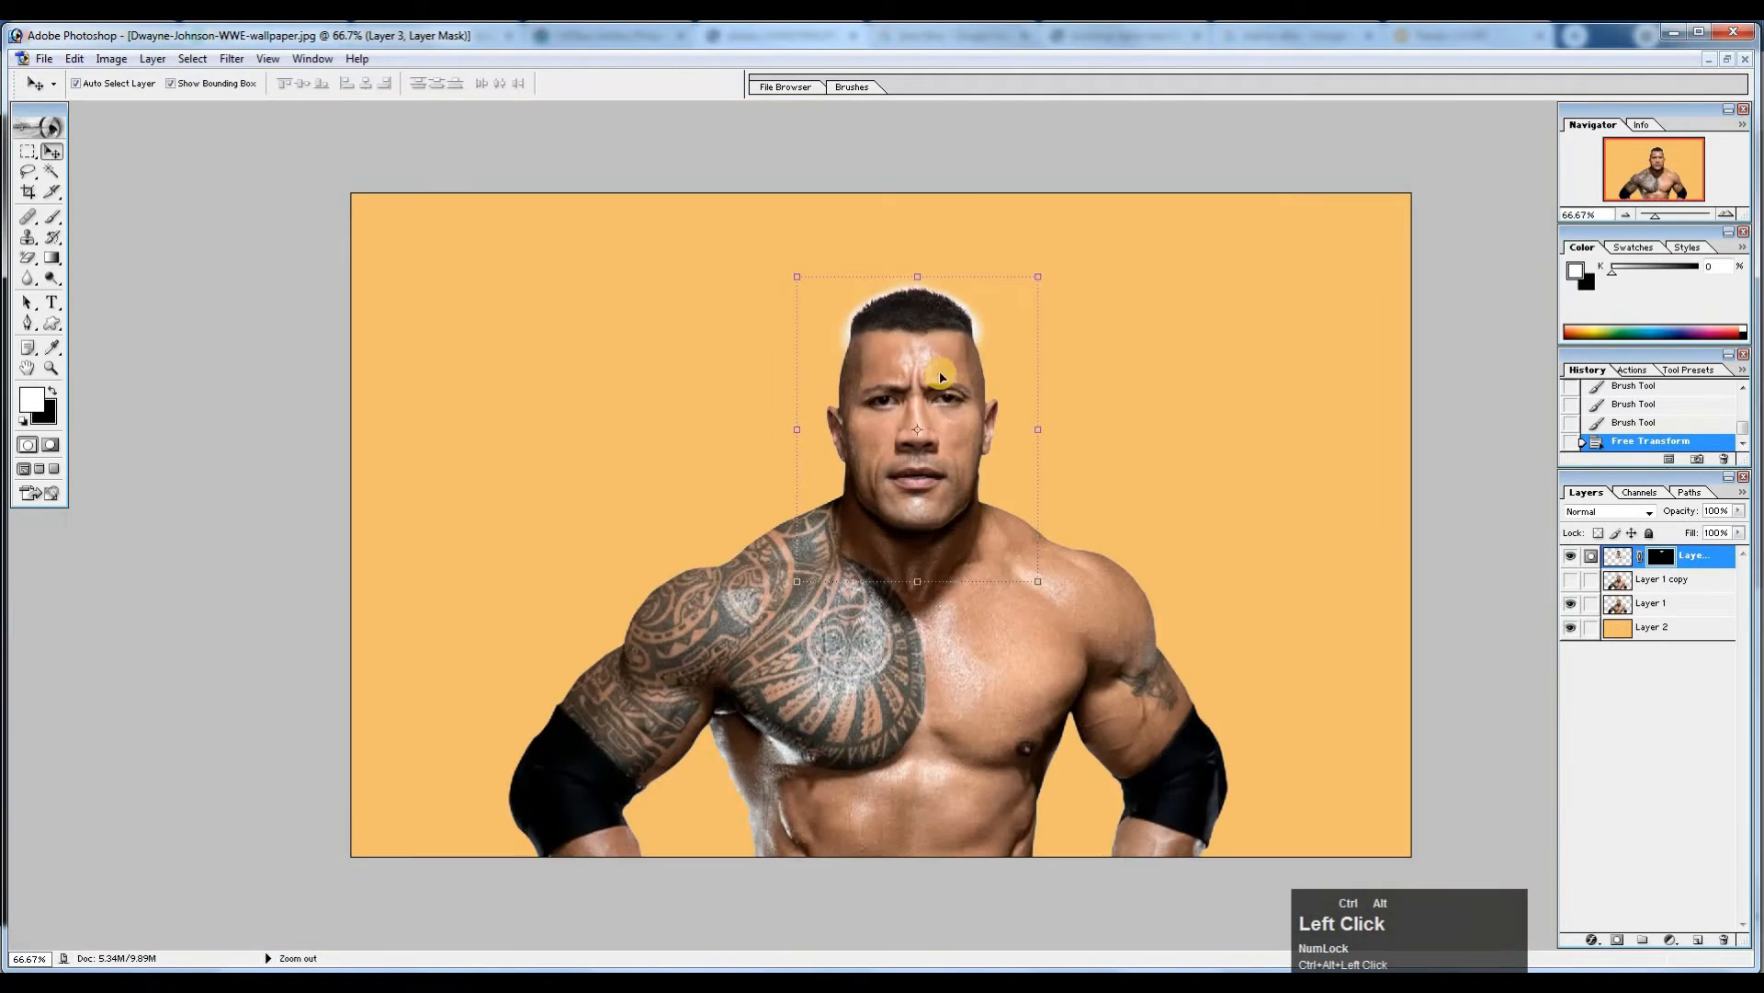
drag(926, 327, 927, 371)
key(ctrl+z)
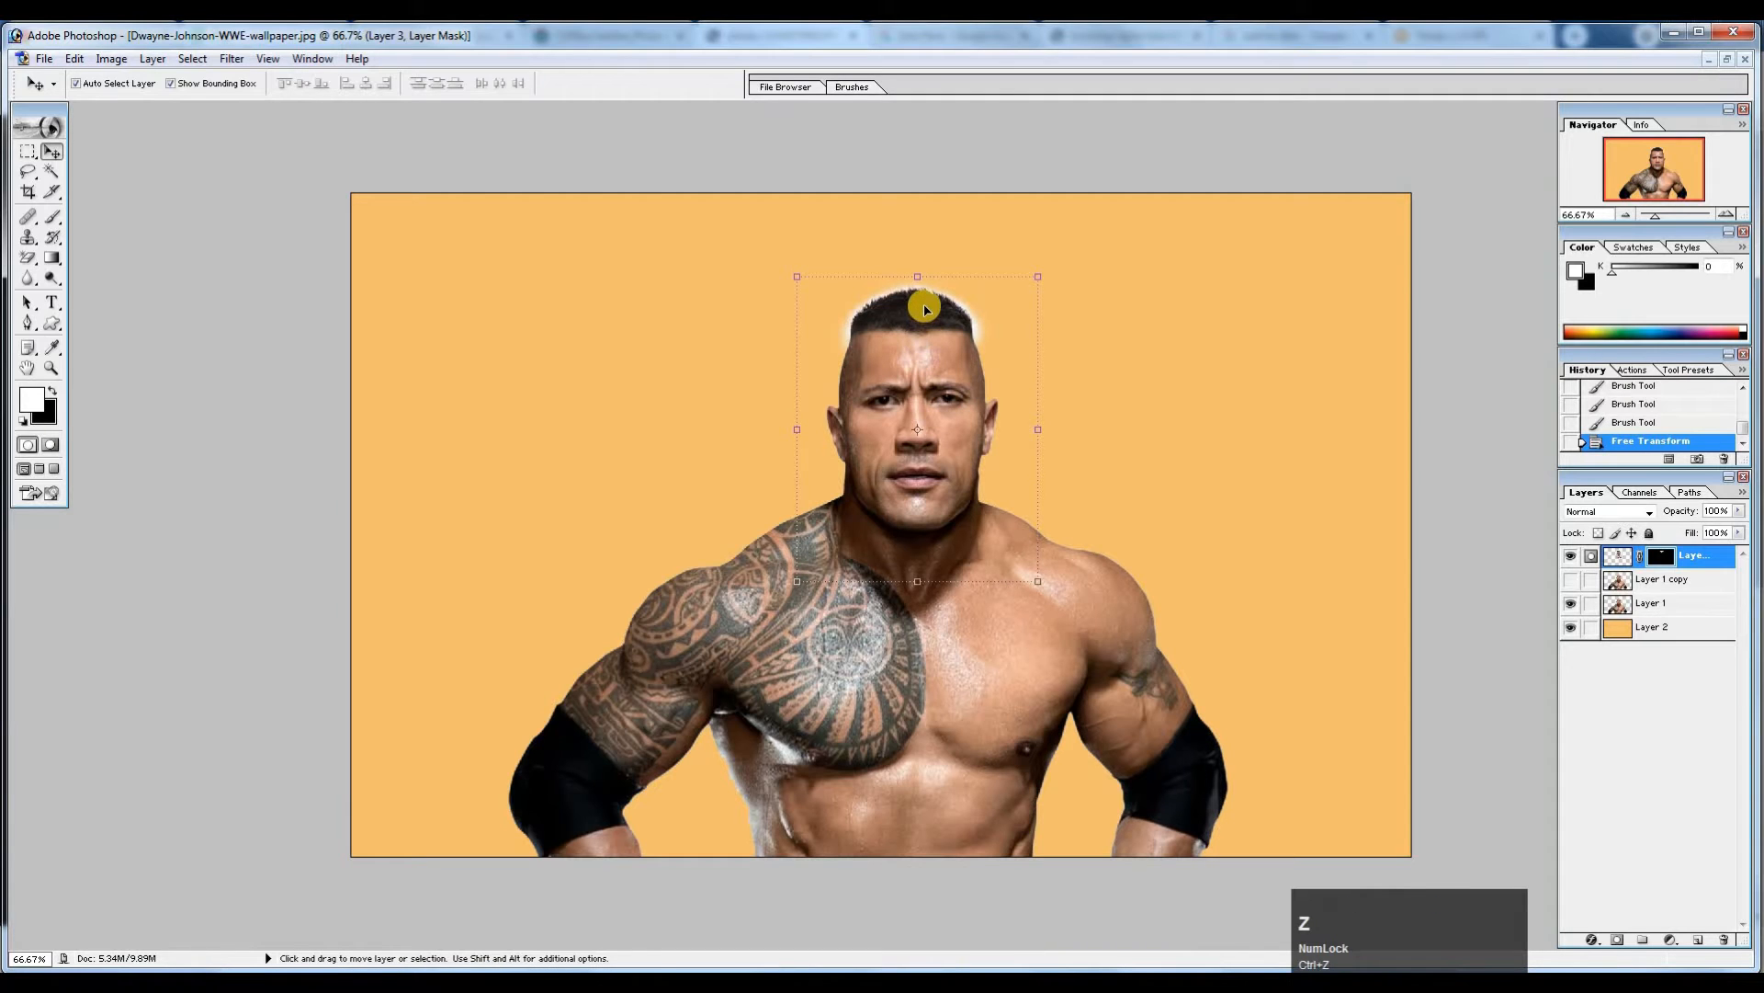
ctrl+click(922, 304)
ctrl+click(934, 289)
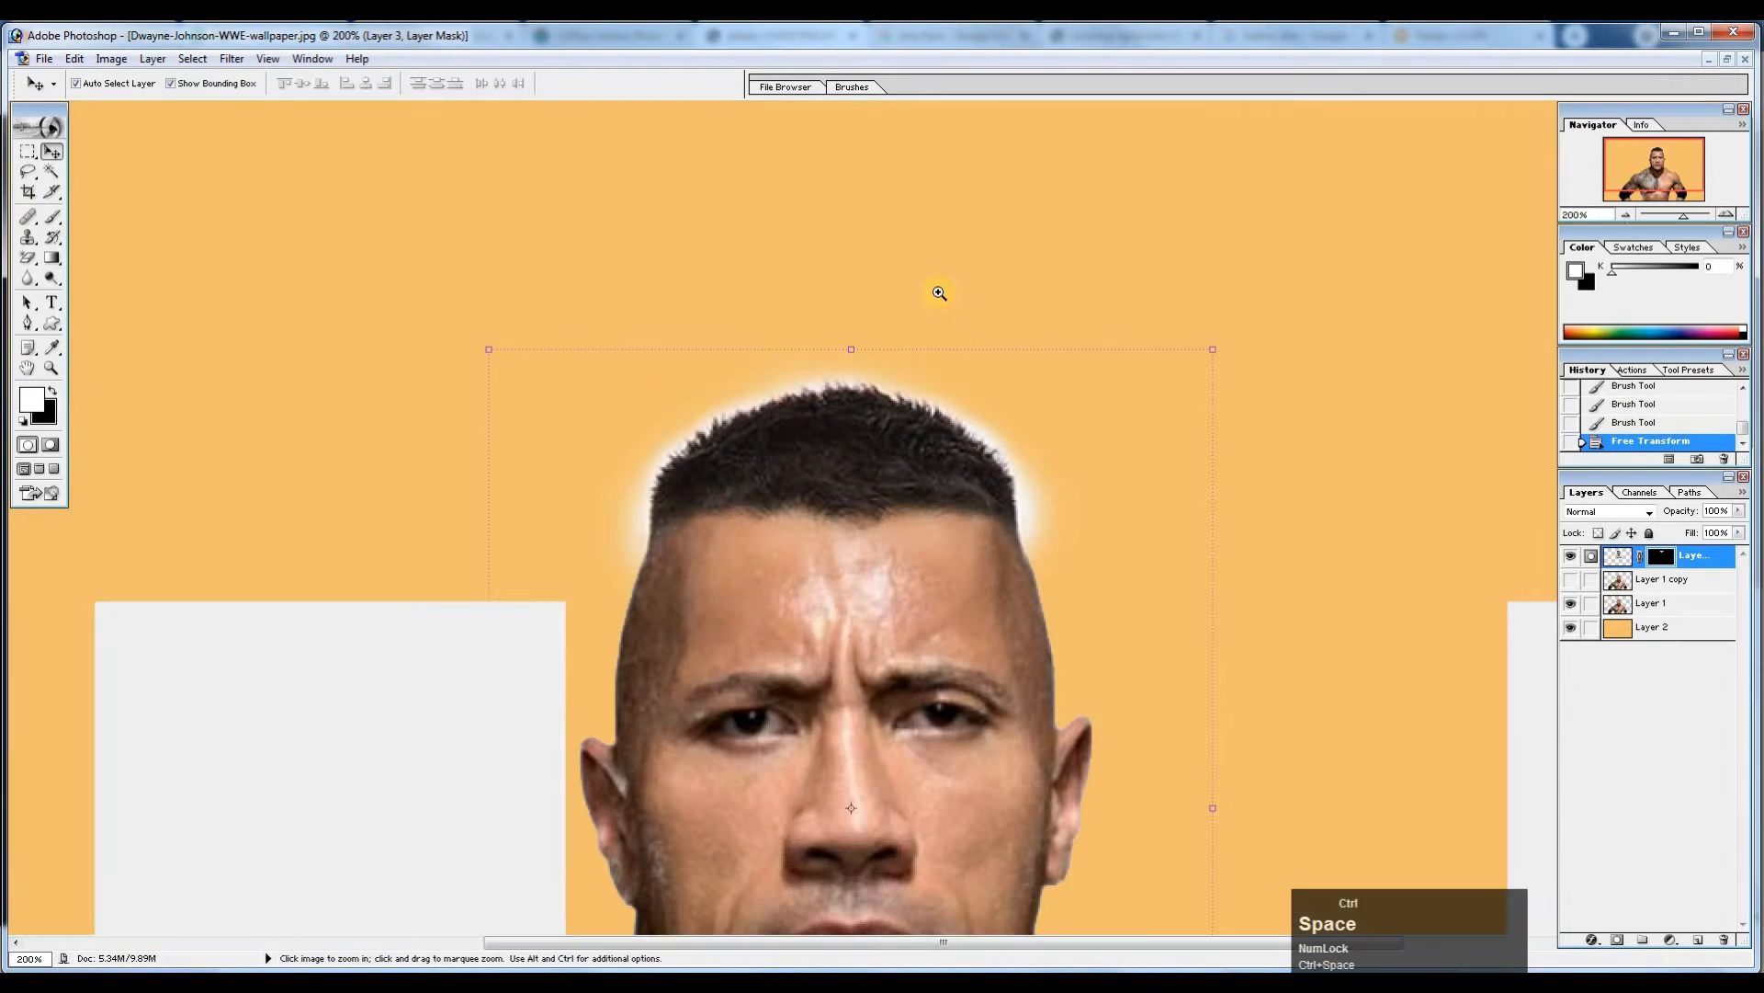
mouse_move(898, 414)
mouse_down()
mouse_move(896, 447)
mouse_move(898, 419)
mouse_up()
ctrl+alt+click(898, 419)
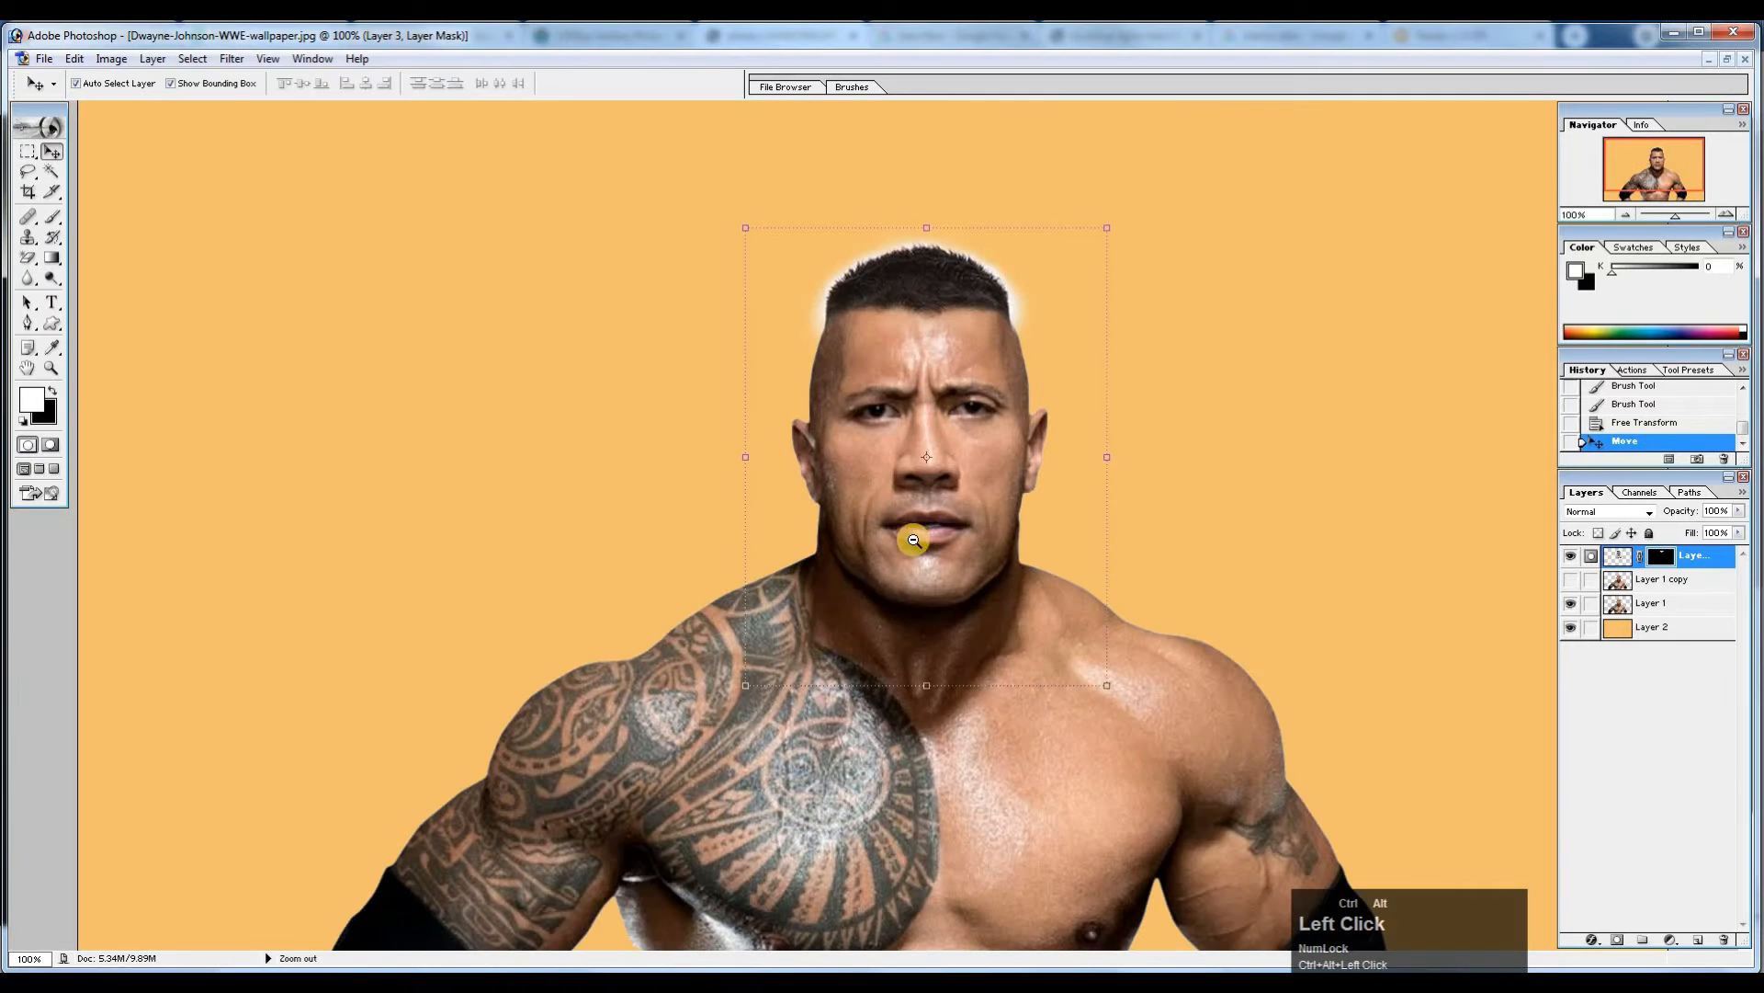
ctrl+click(989, 336)
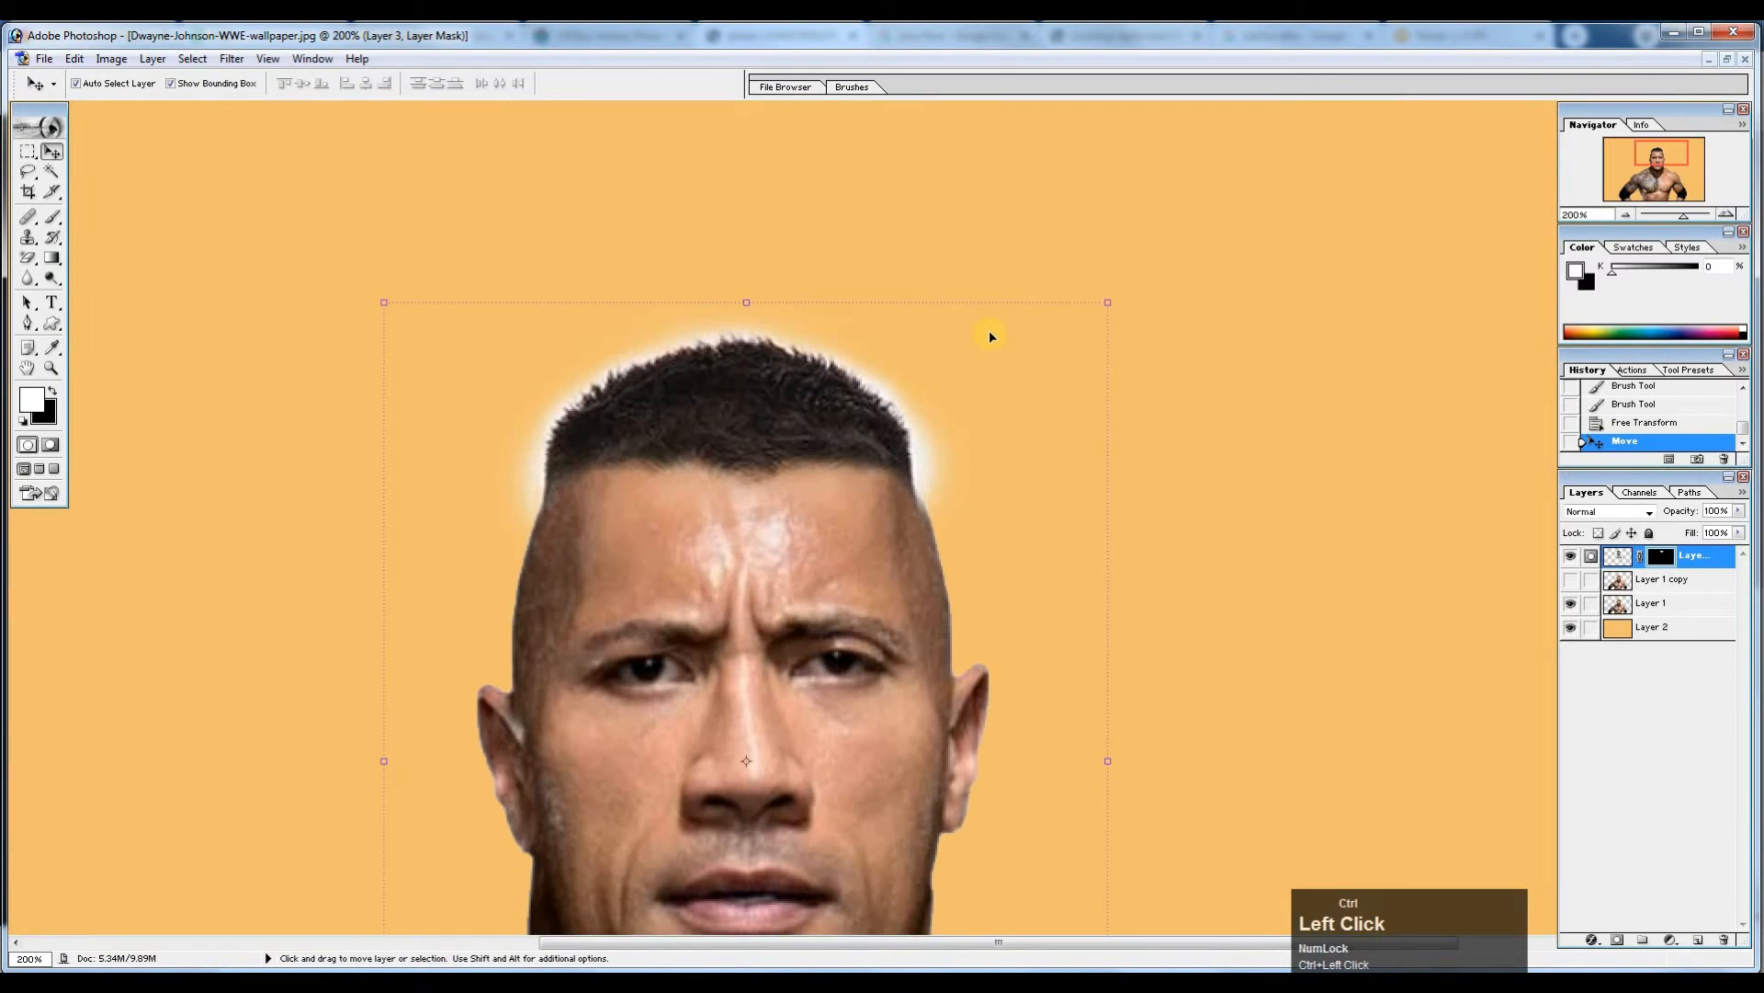
key(ctrl+z)
ctrl+alt+click(930, 365)
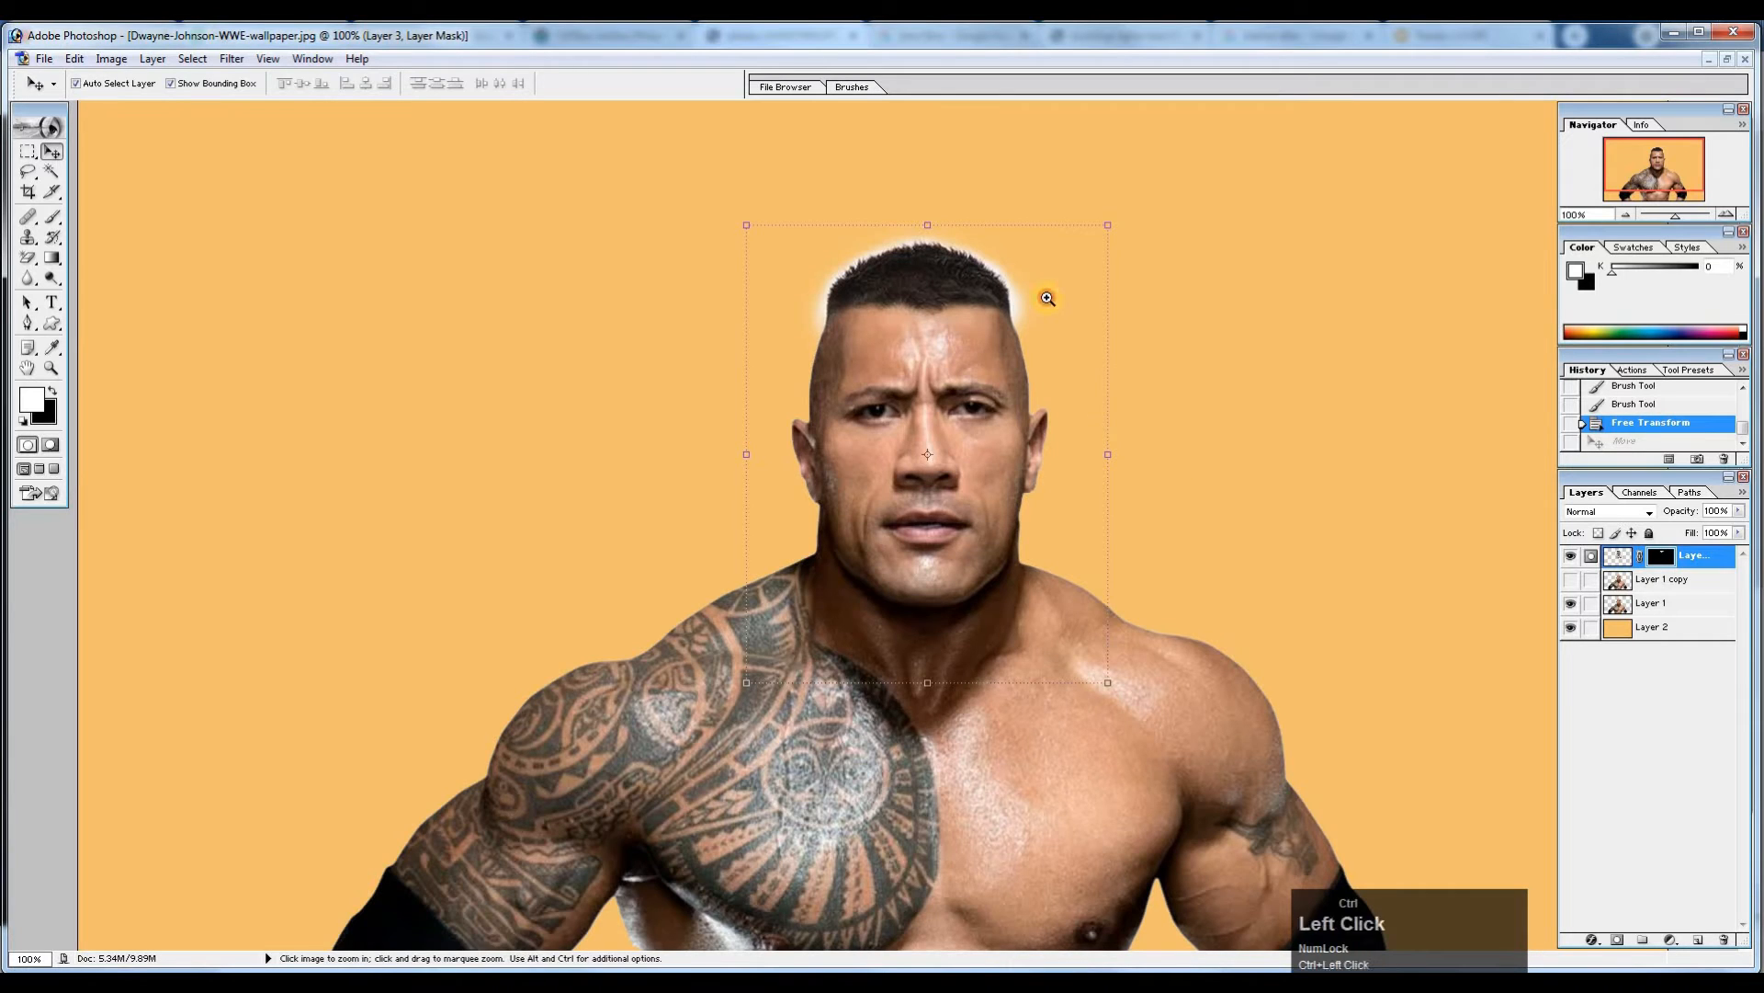
ctrl+click(1043, 298)
ctrl+alt+click(851, 398)
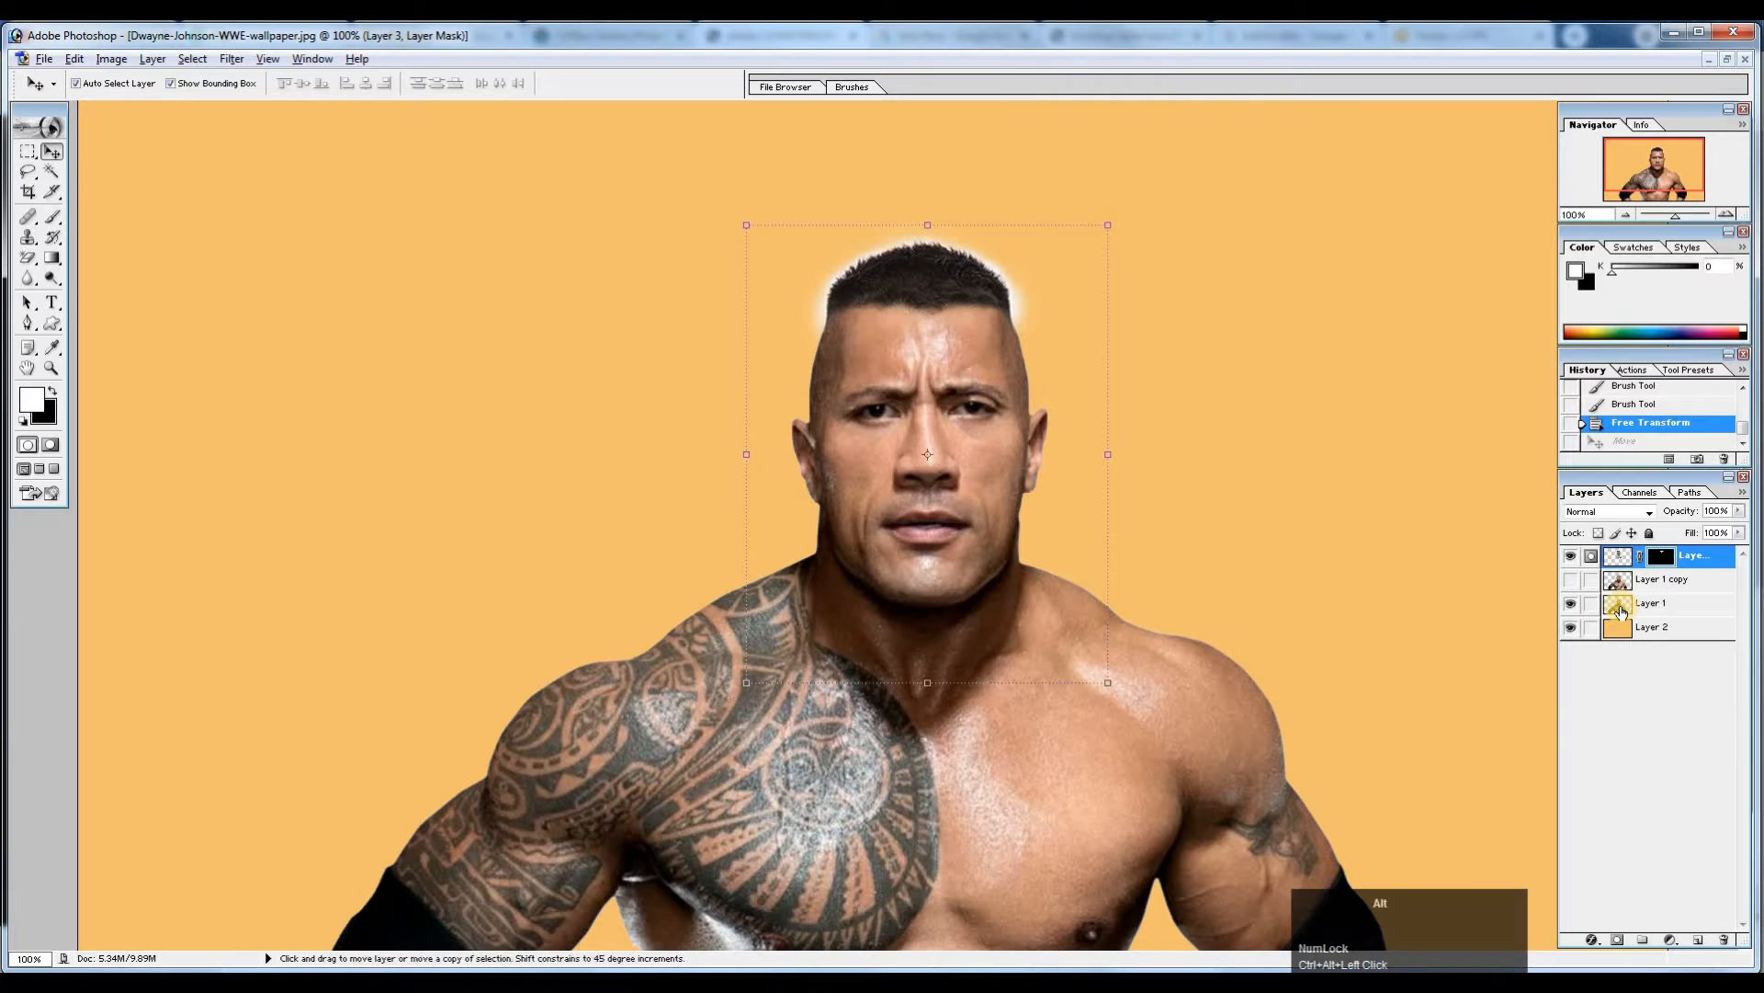
Load the outline of the wrestler on Layer 1 as a selection and contract it by 2 pixels.
click(1619, 607)
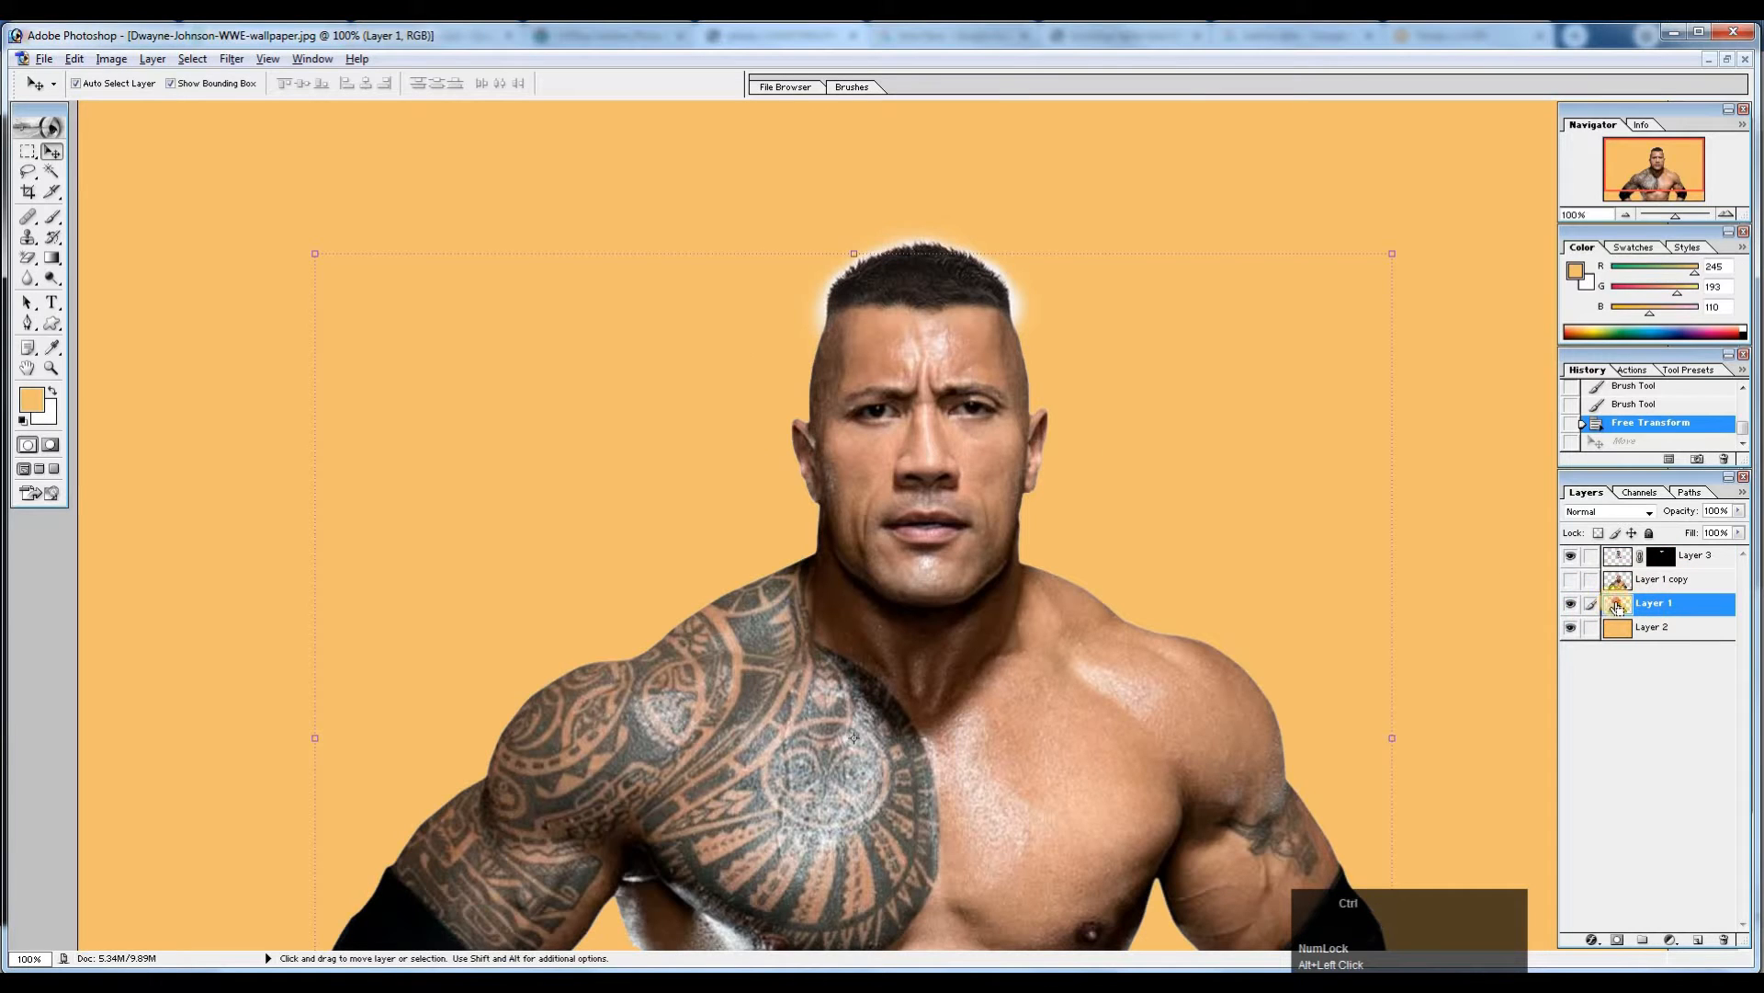
ctrl+click(1617, 606)
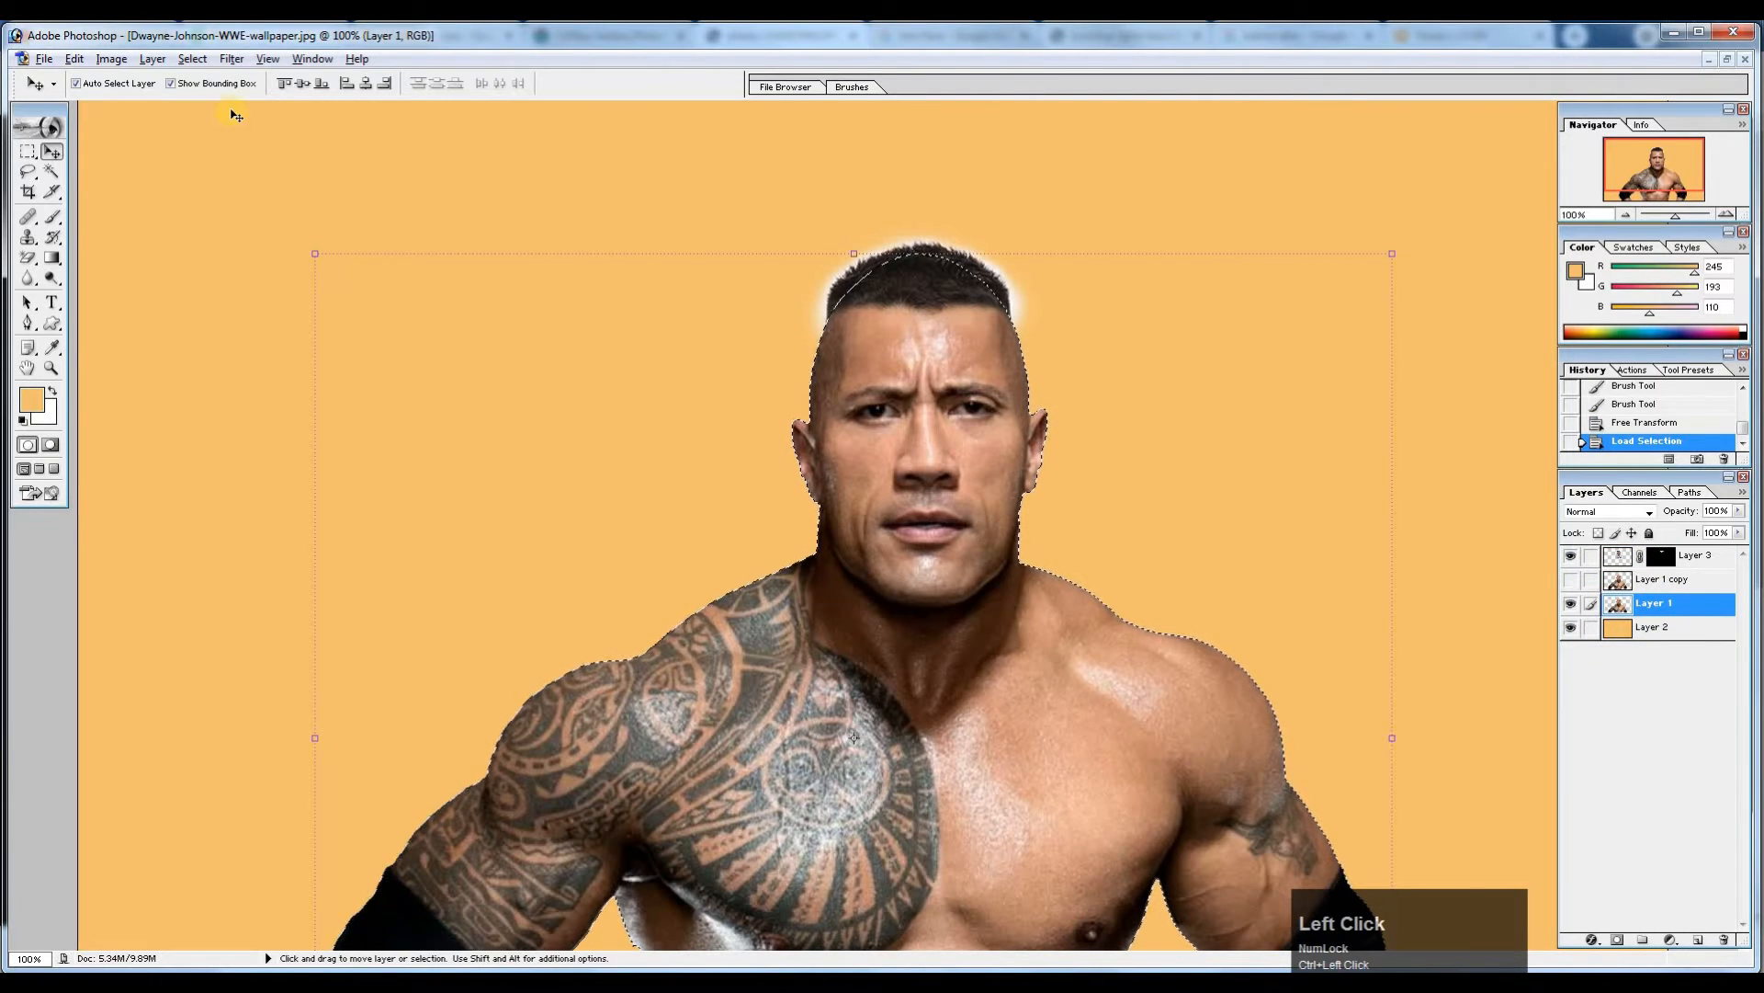
click(192, 59)
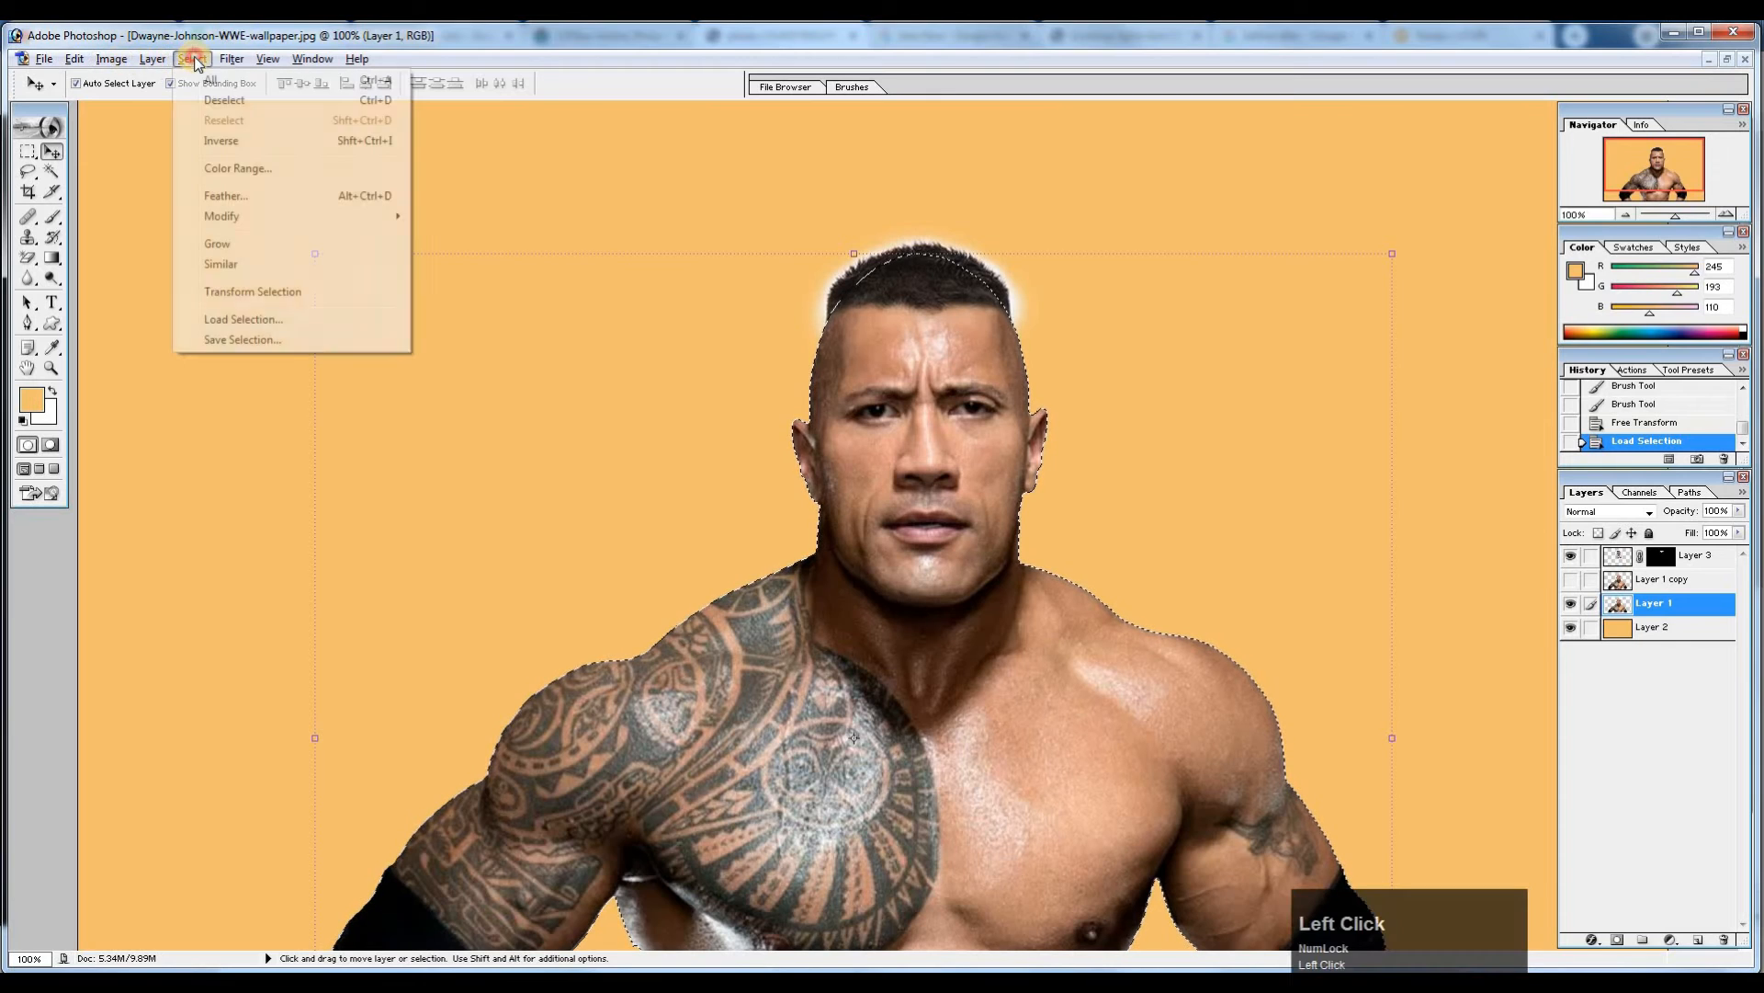
mouse_move(252, 219)
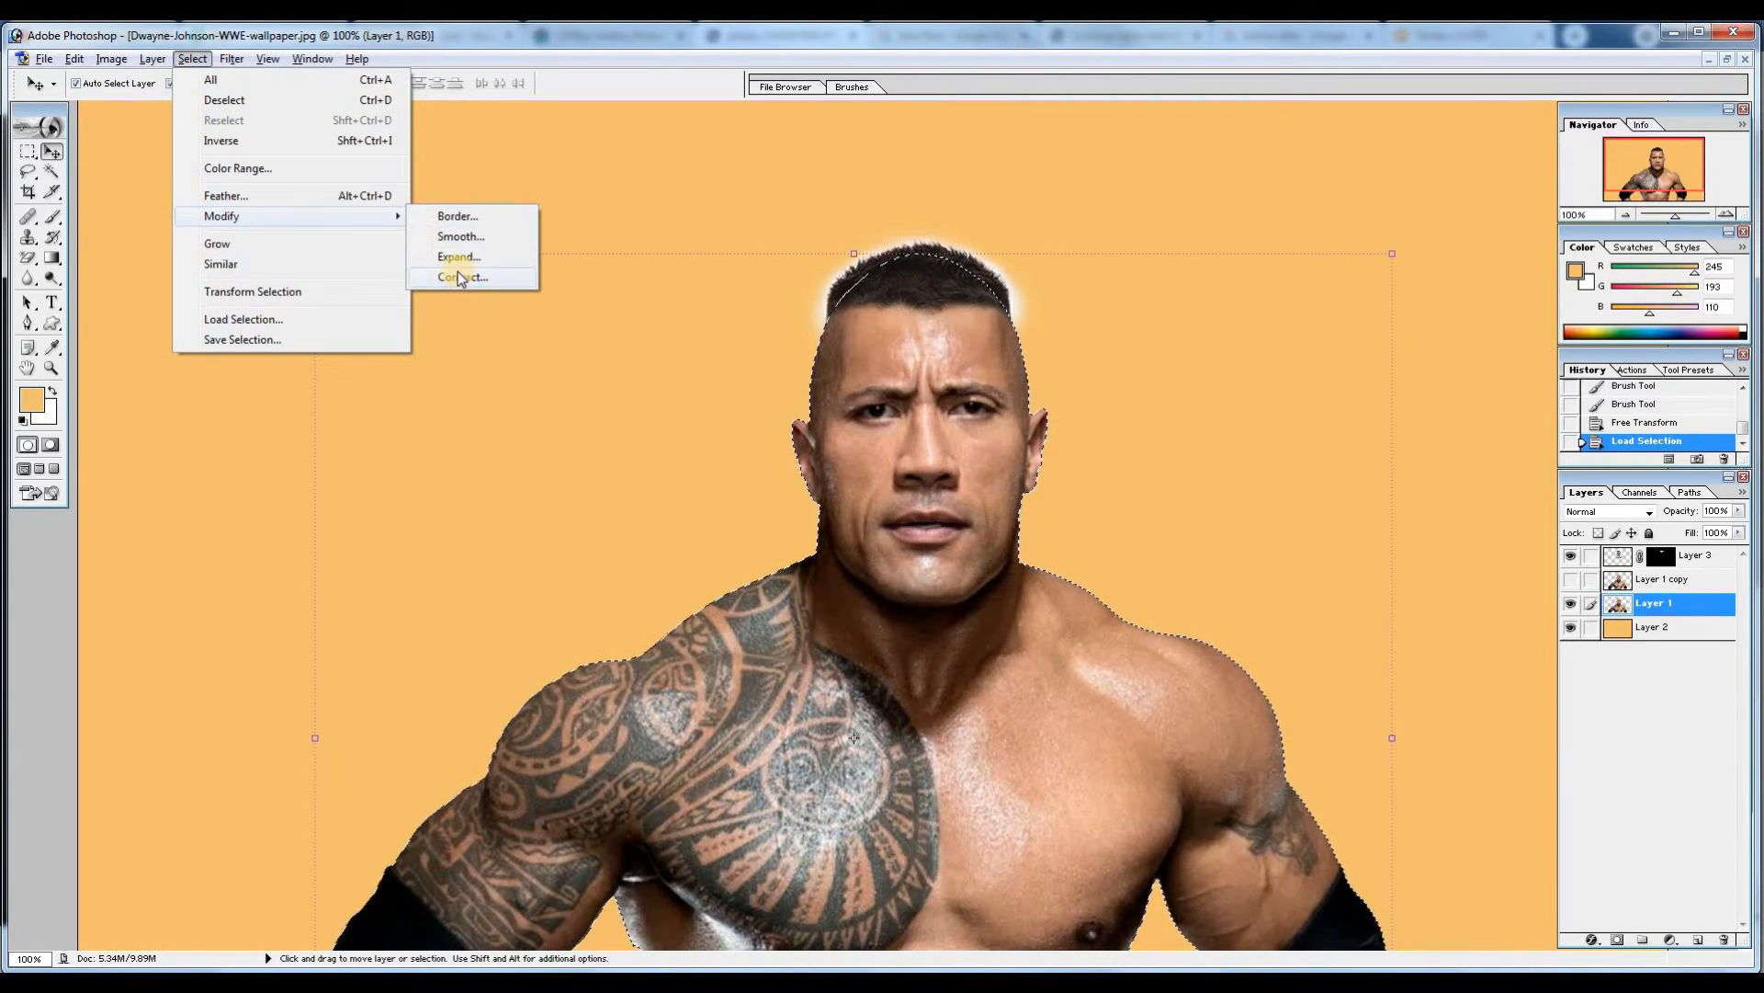
key(Num_Lock)
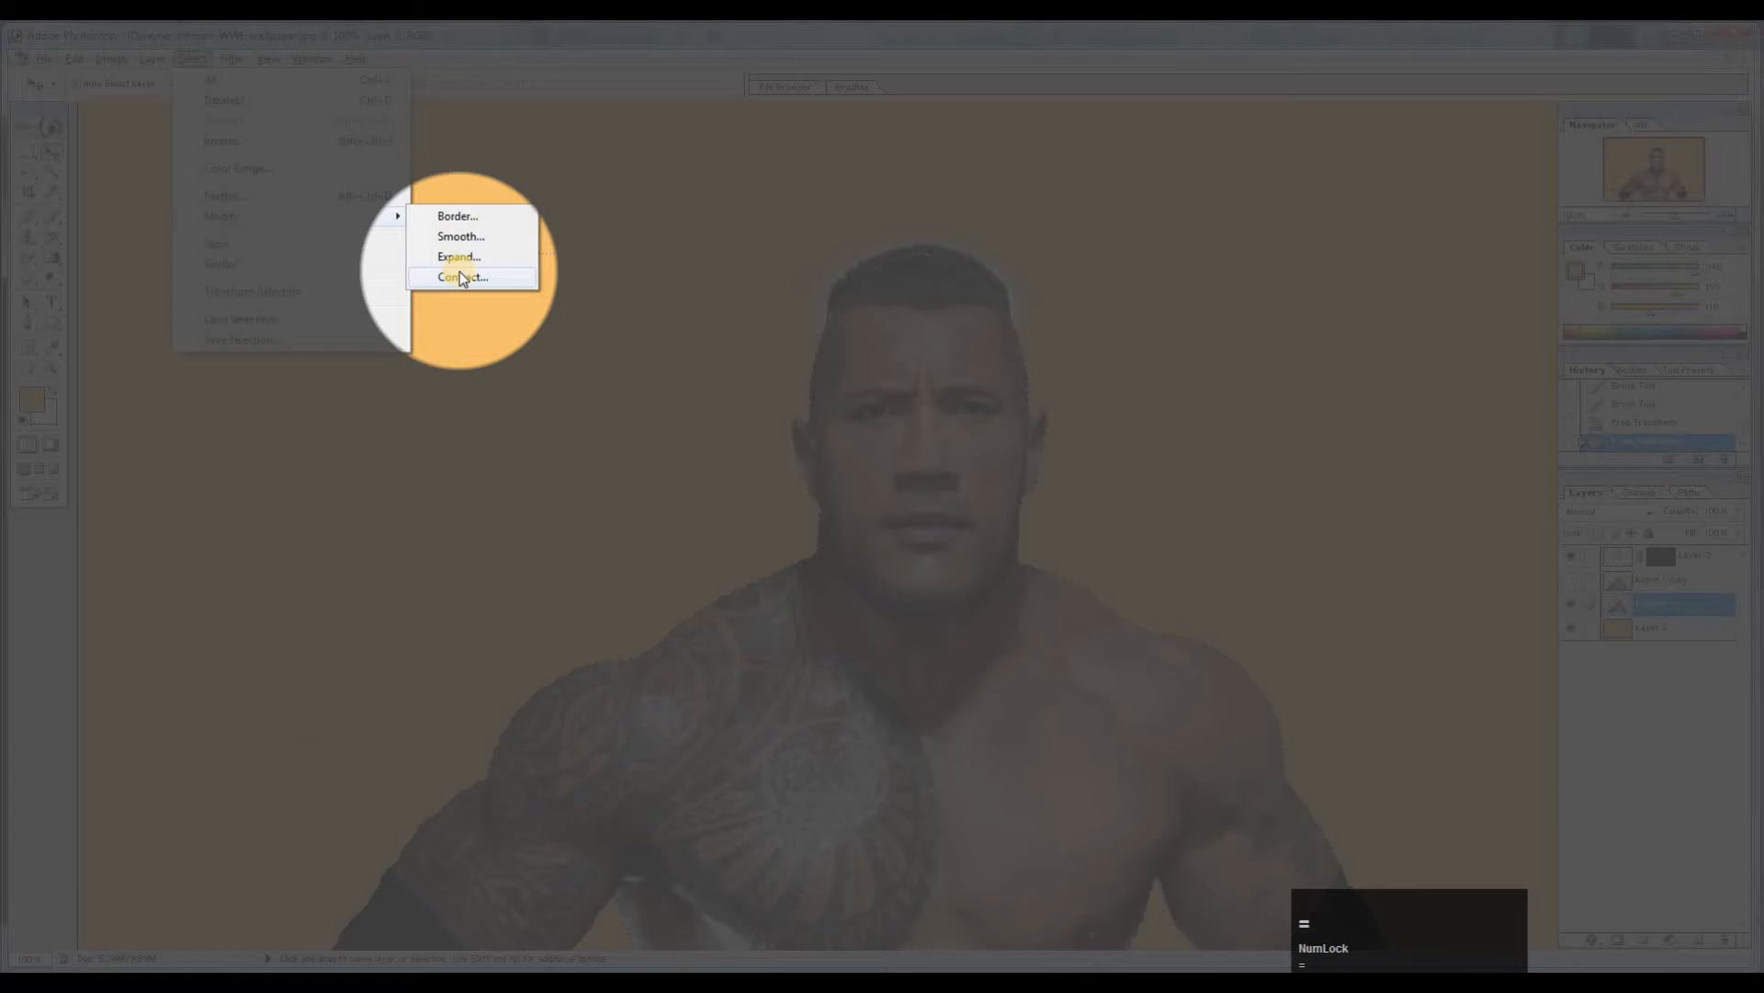
key(Num_Lock)
click(463, 274)
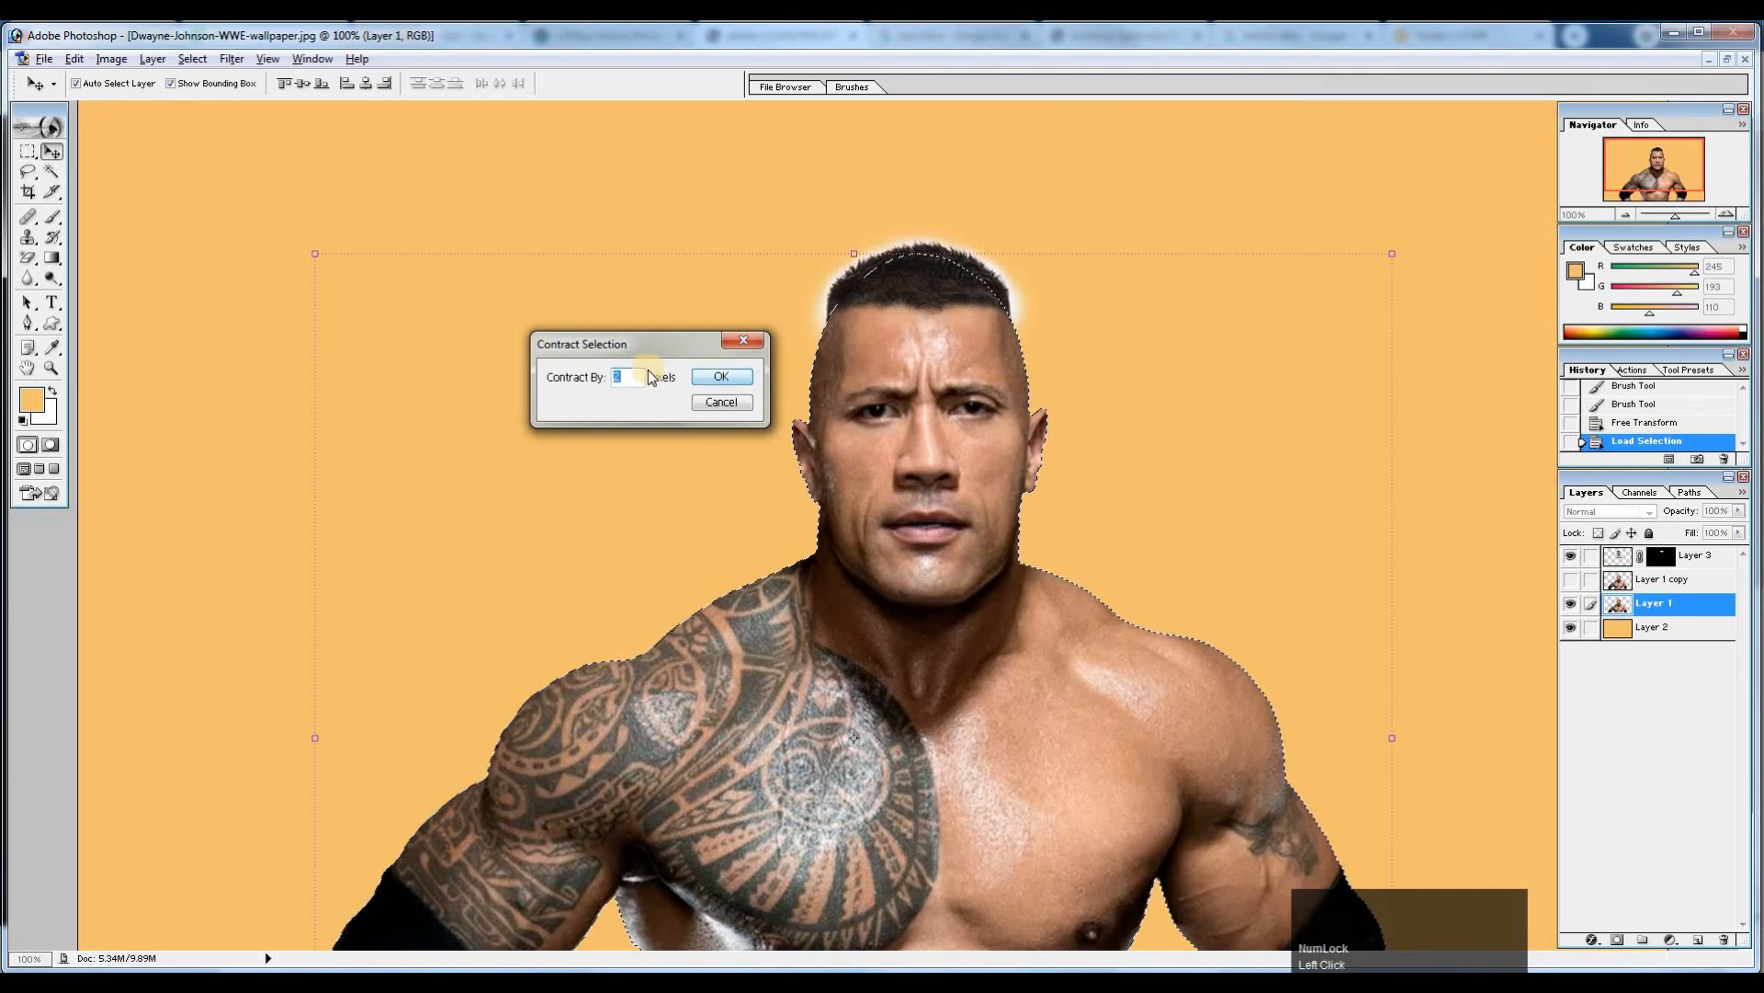
key(Num_Lock)
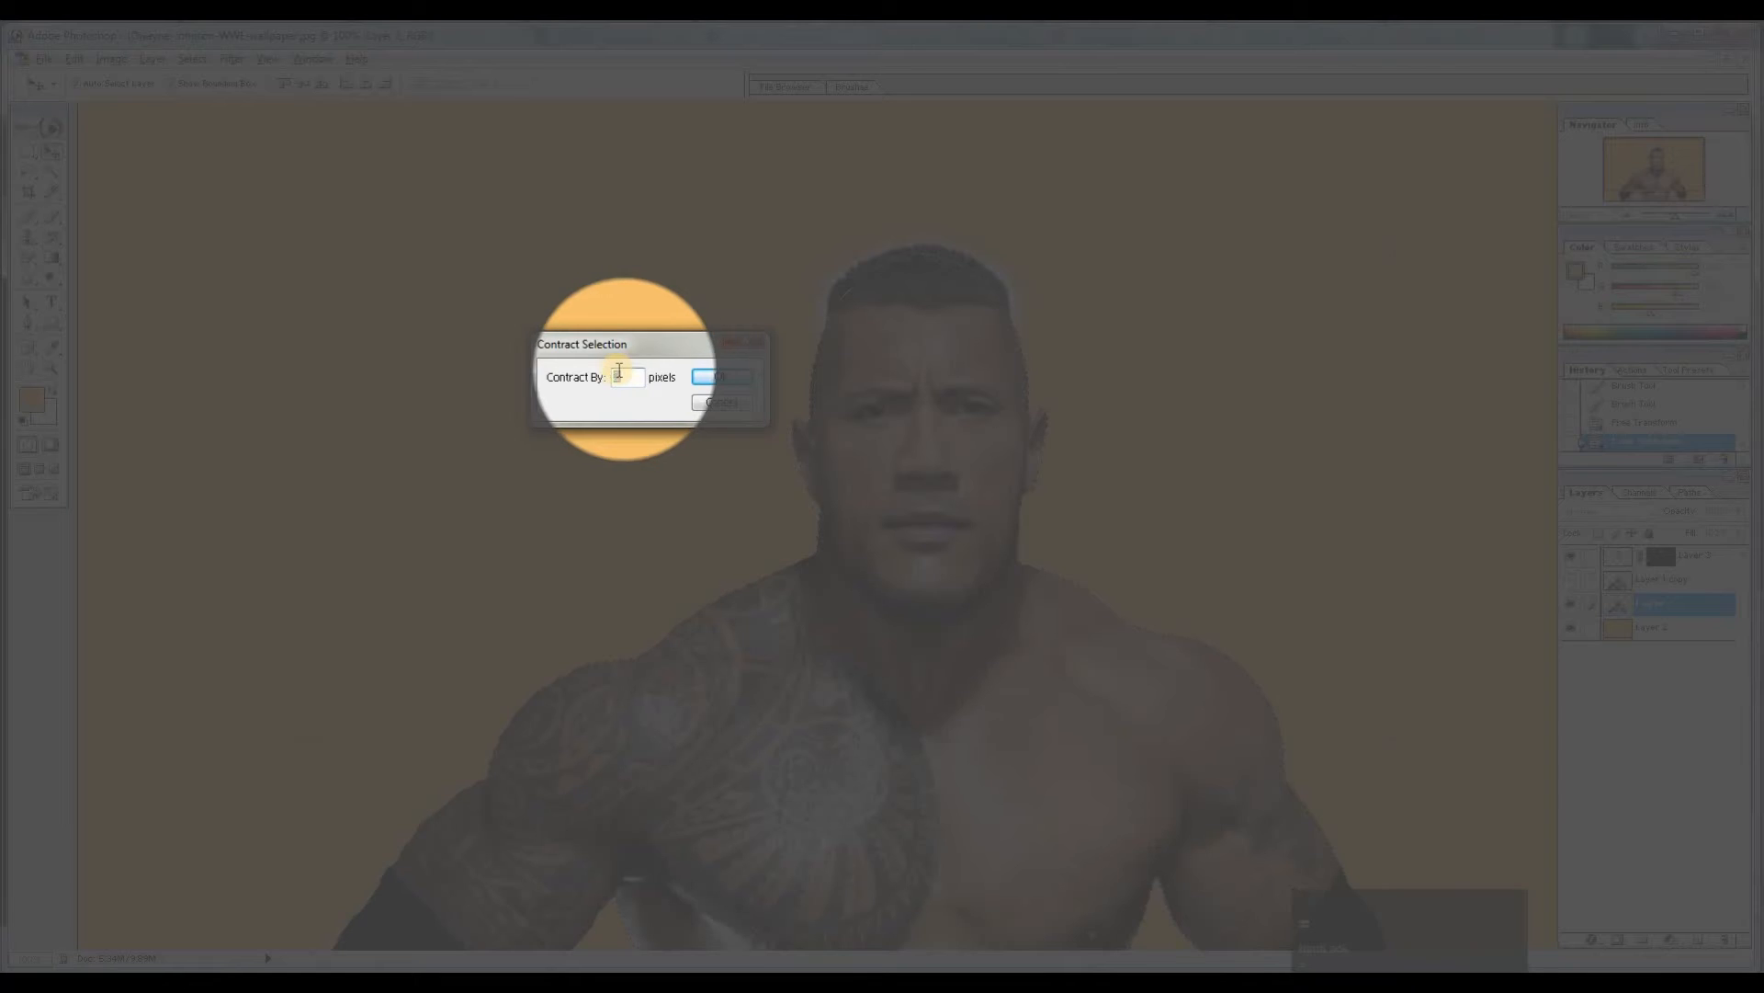
drag(623, 377, 595, 377)
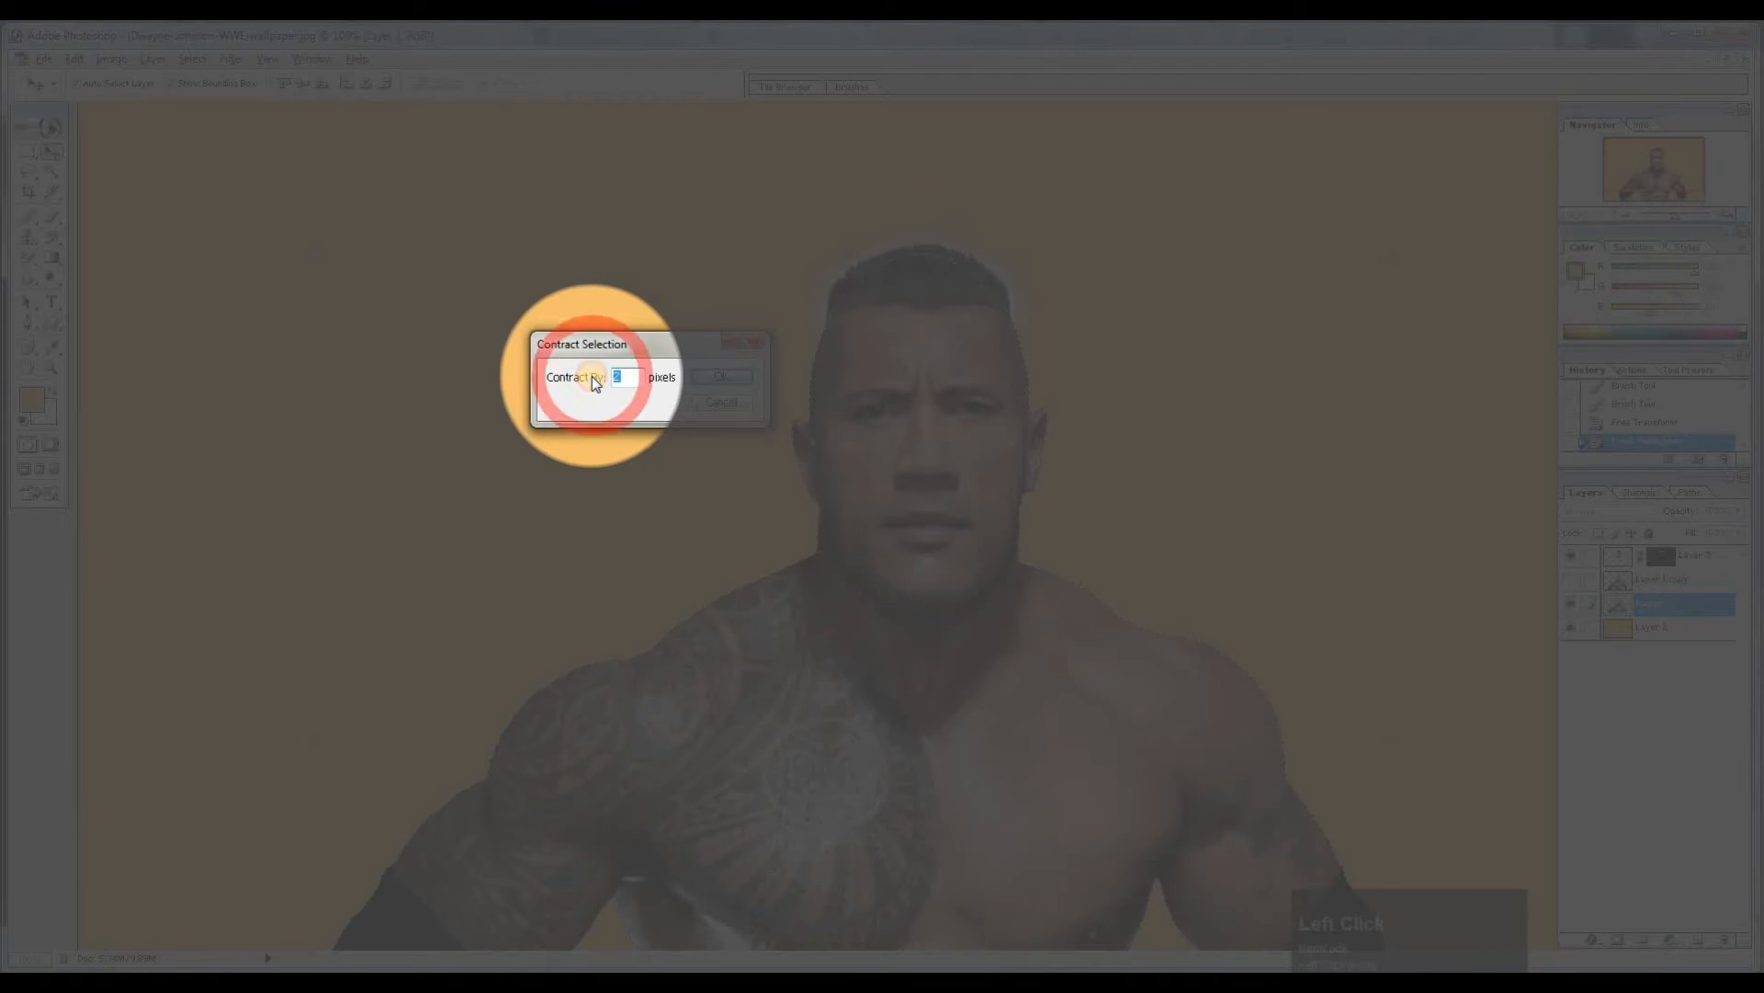
text(2)
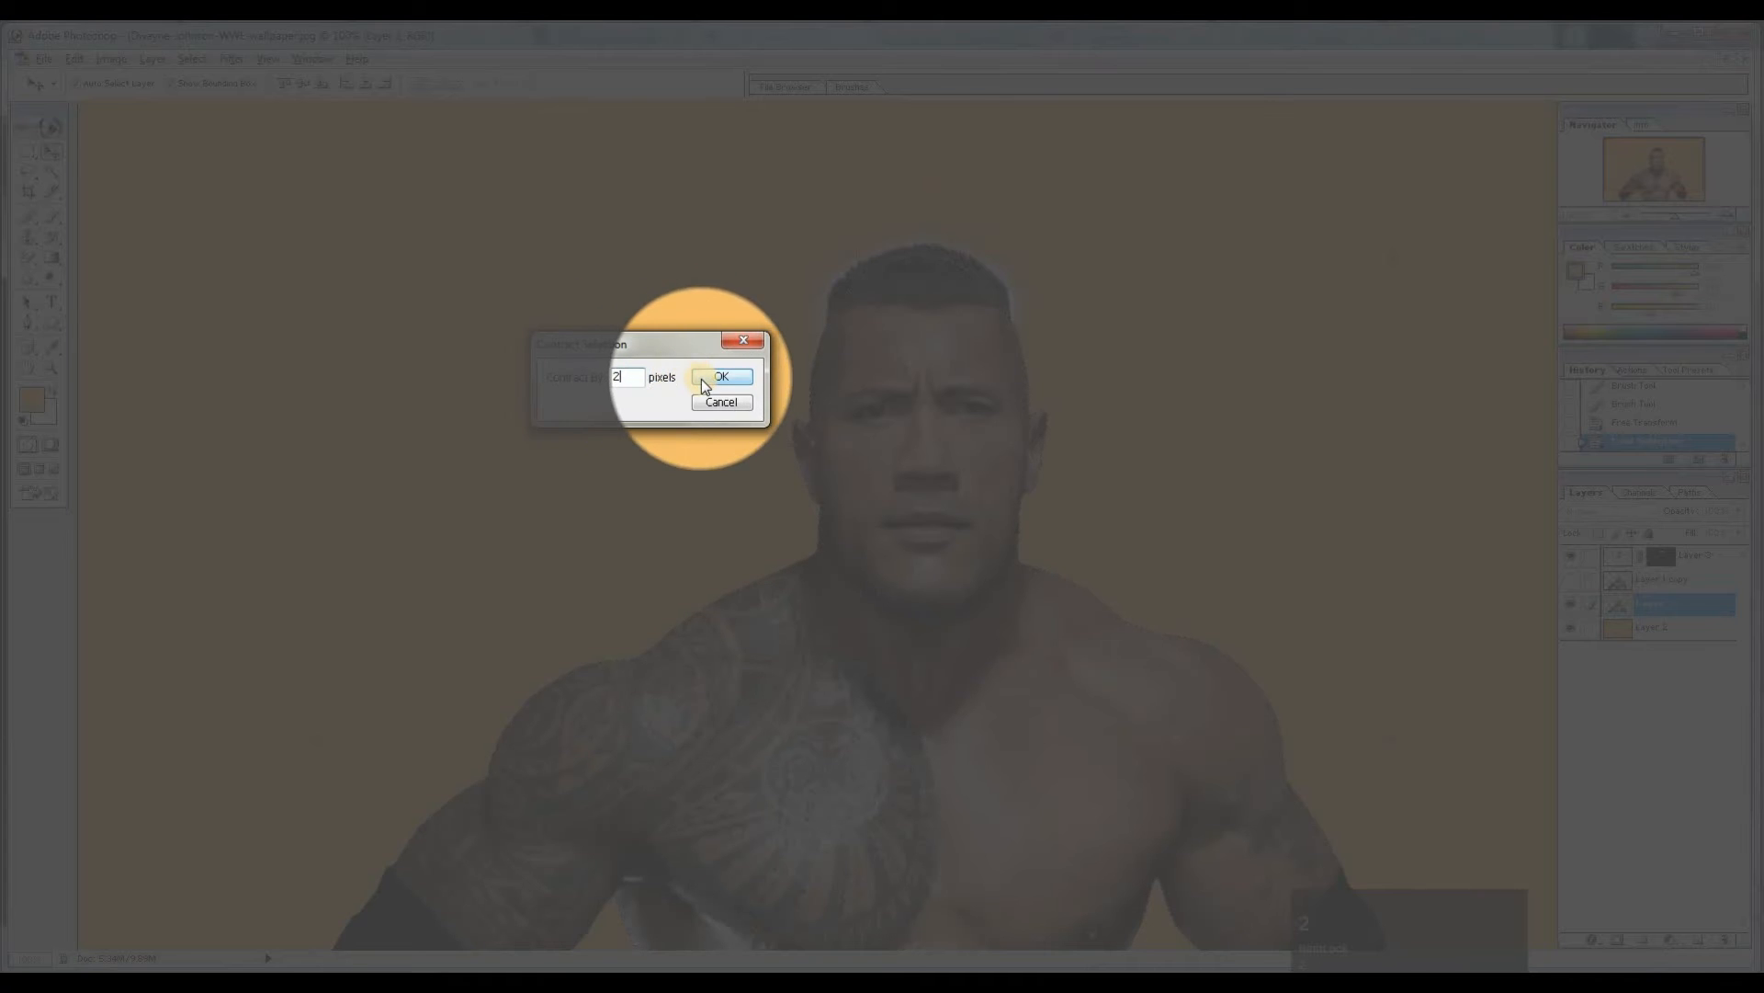
click(702, 378)
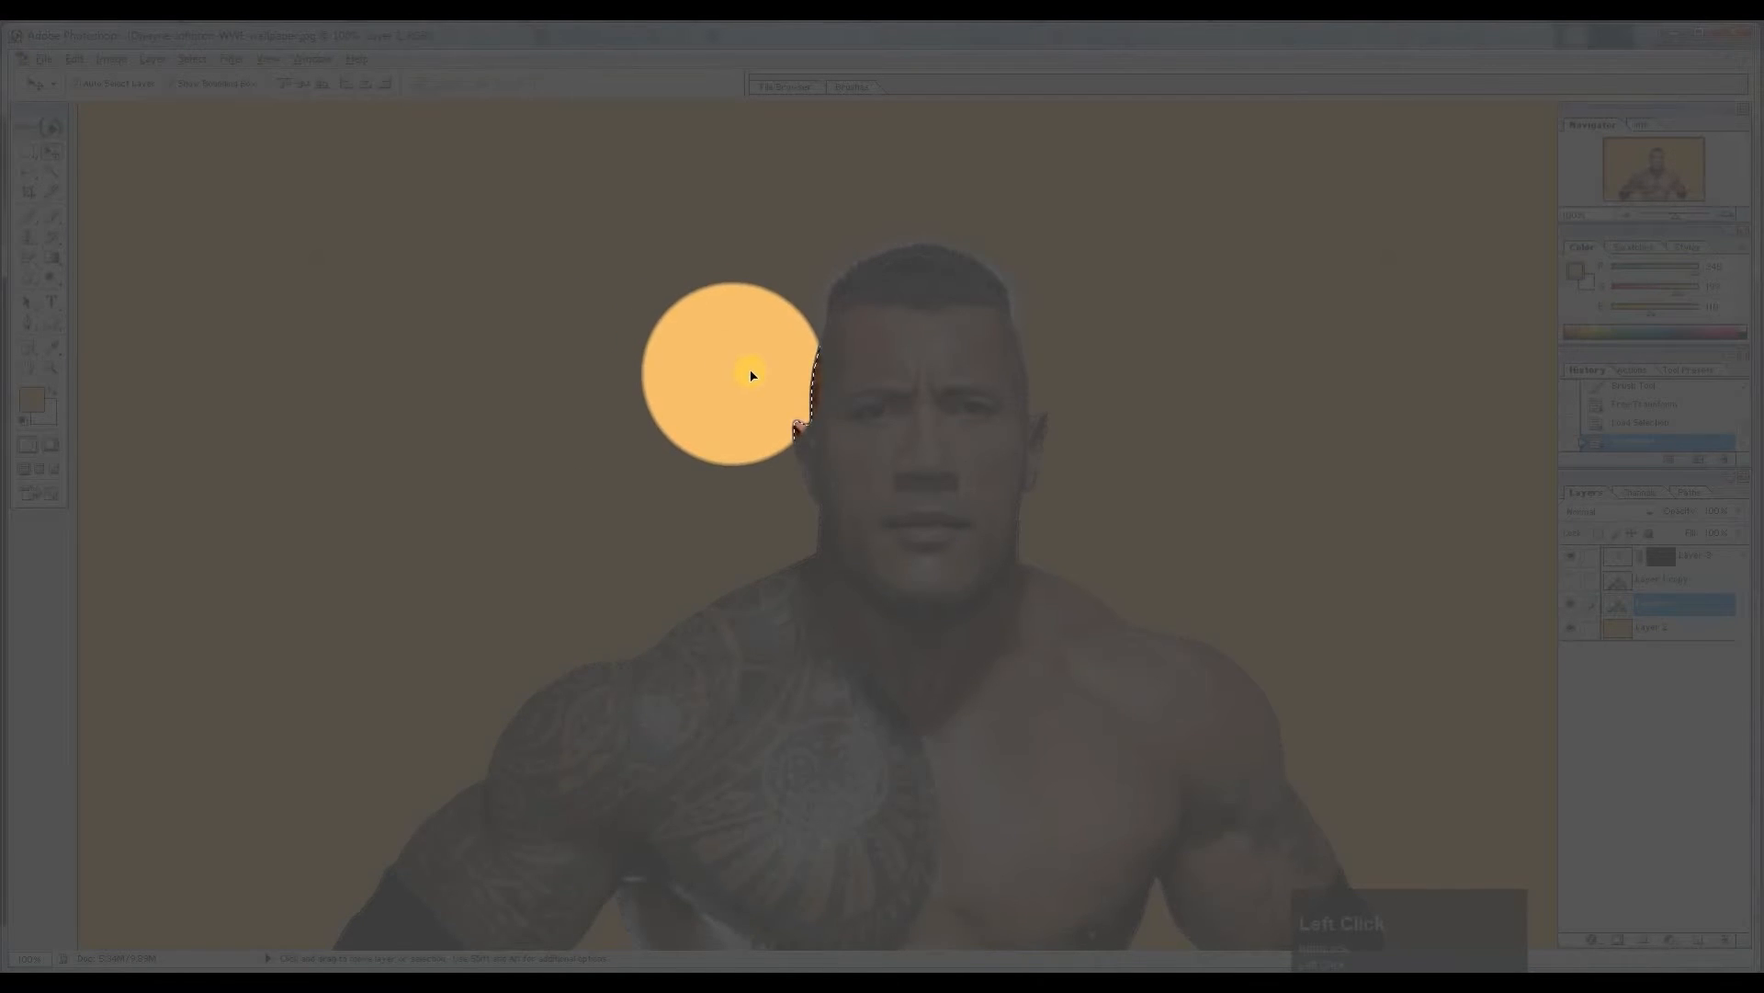
key(Num_Lock)
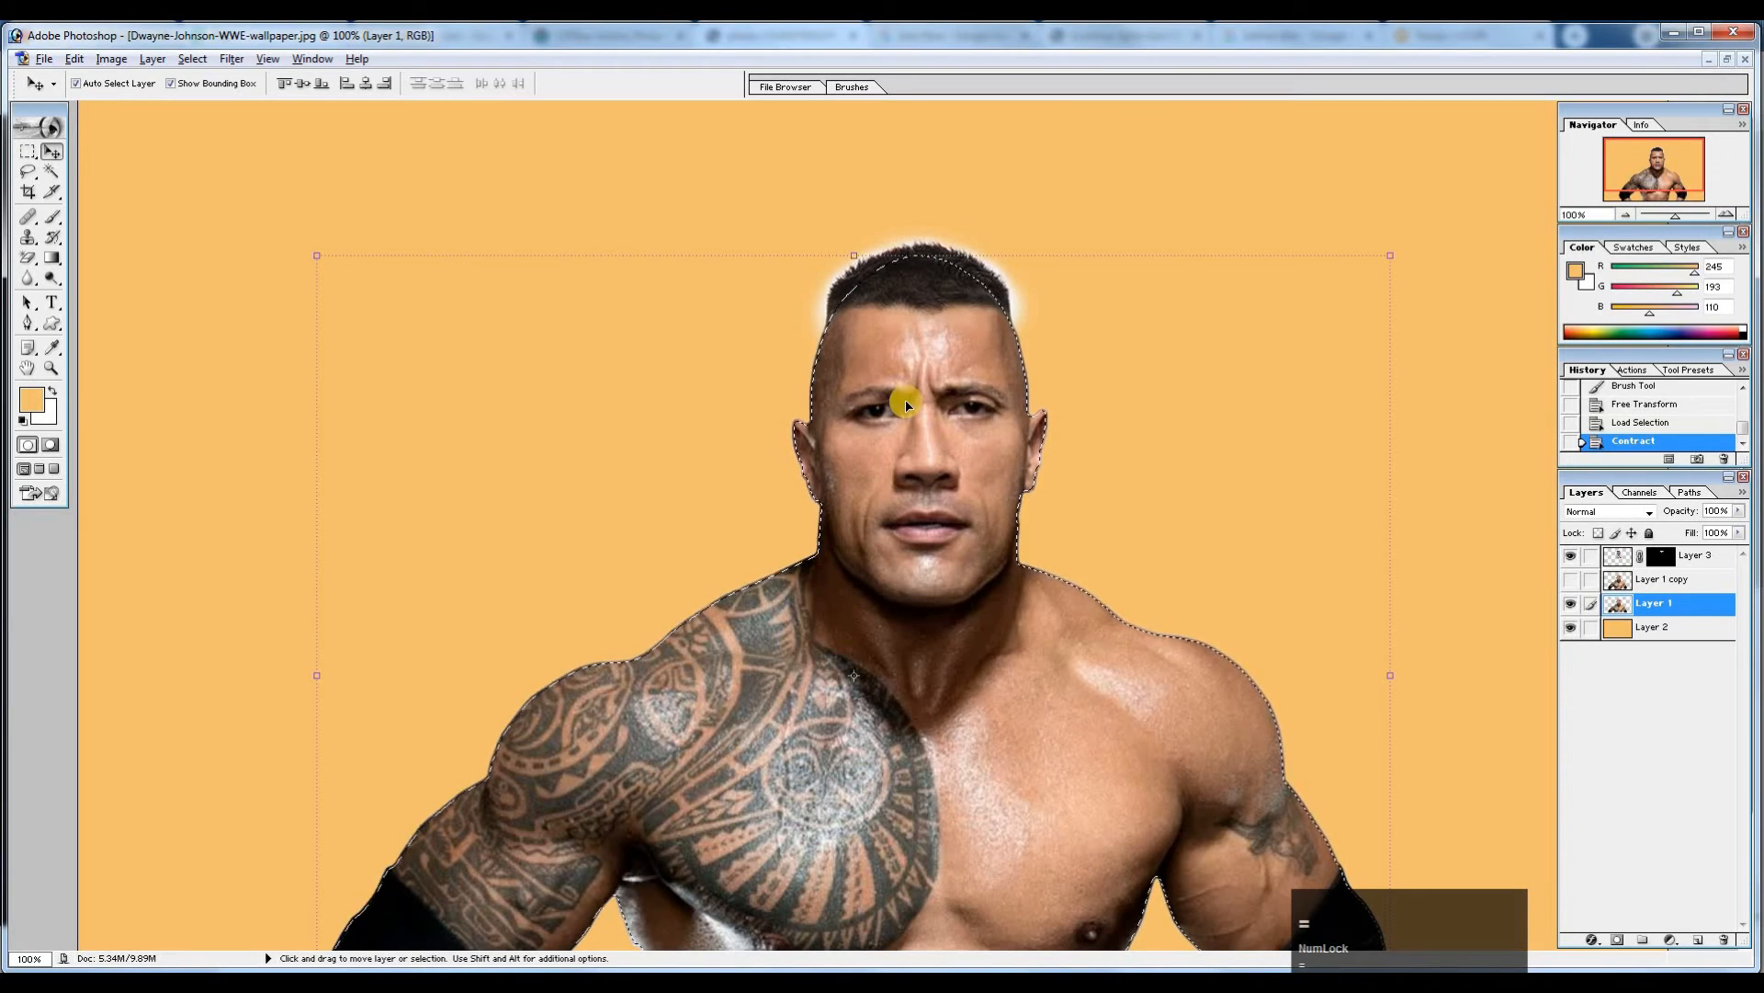
Invert the selection and delete the thin fringe around the wrestler on Layer 1.
key(ctrl)
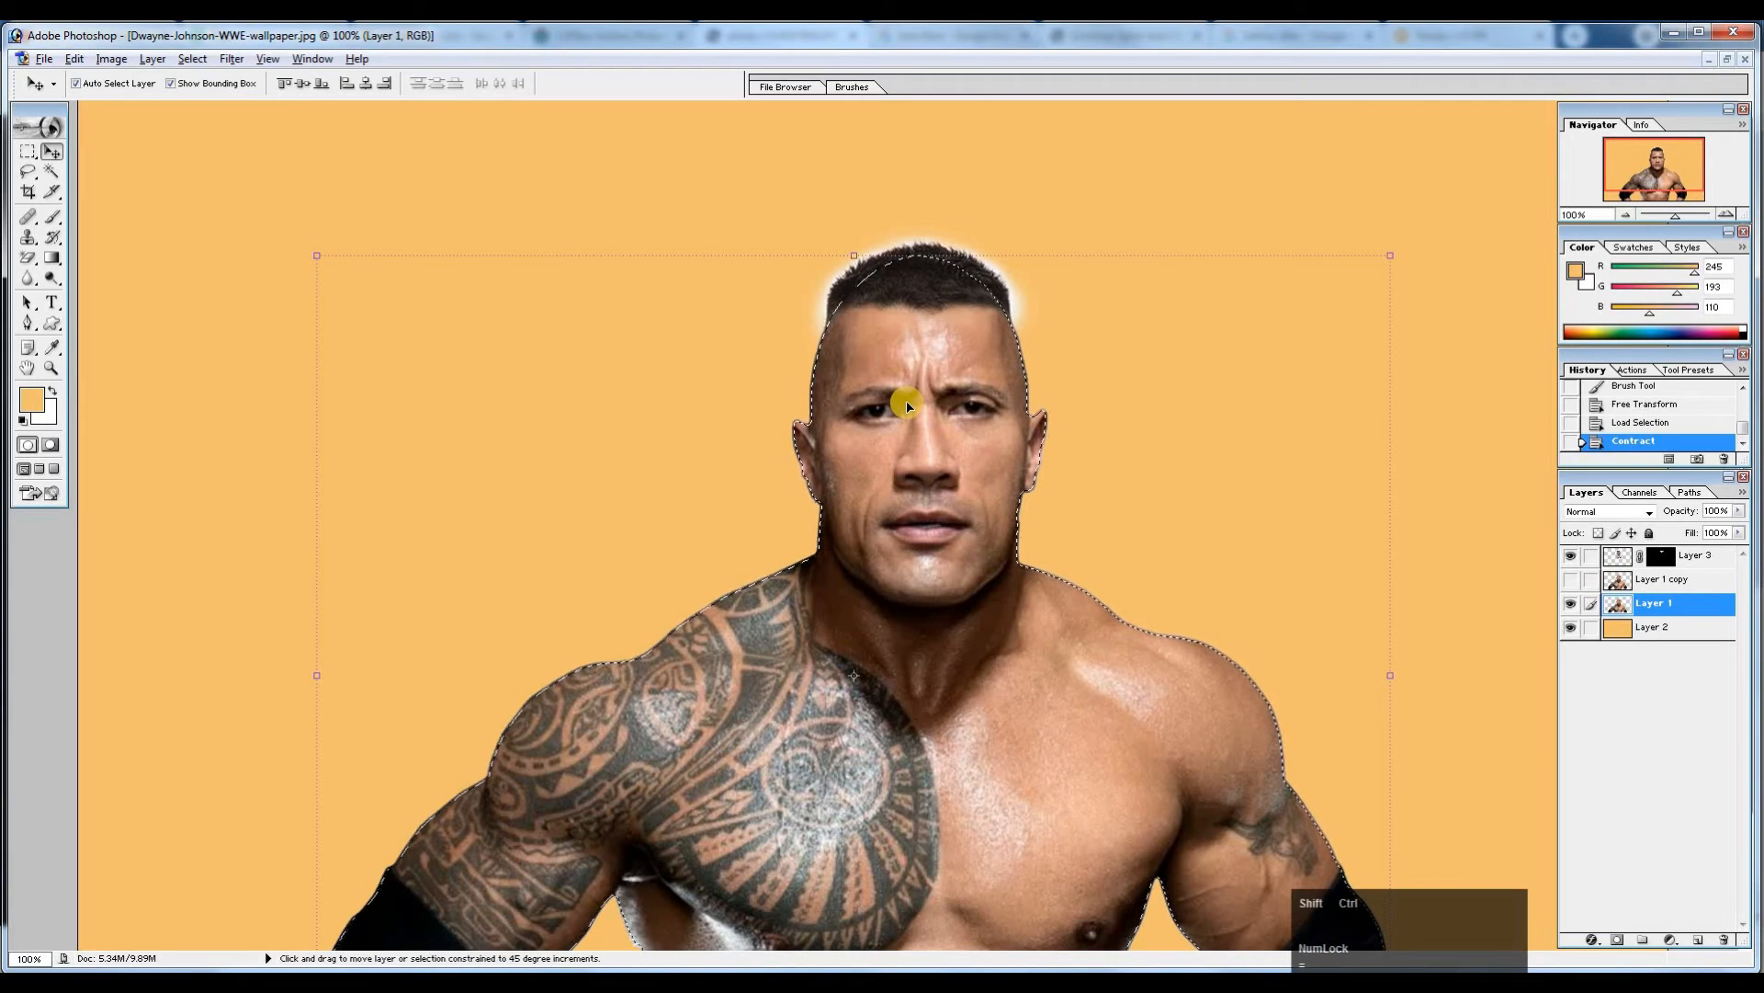
key(ctrl+shift+i)
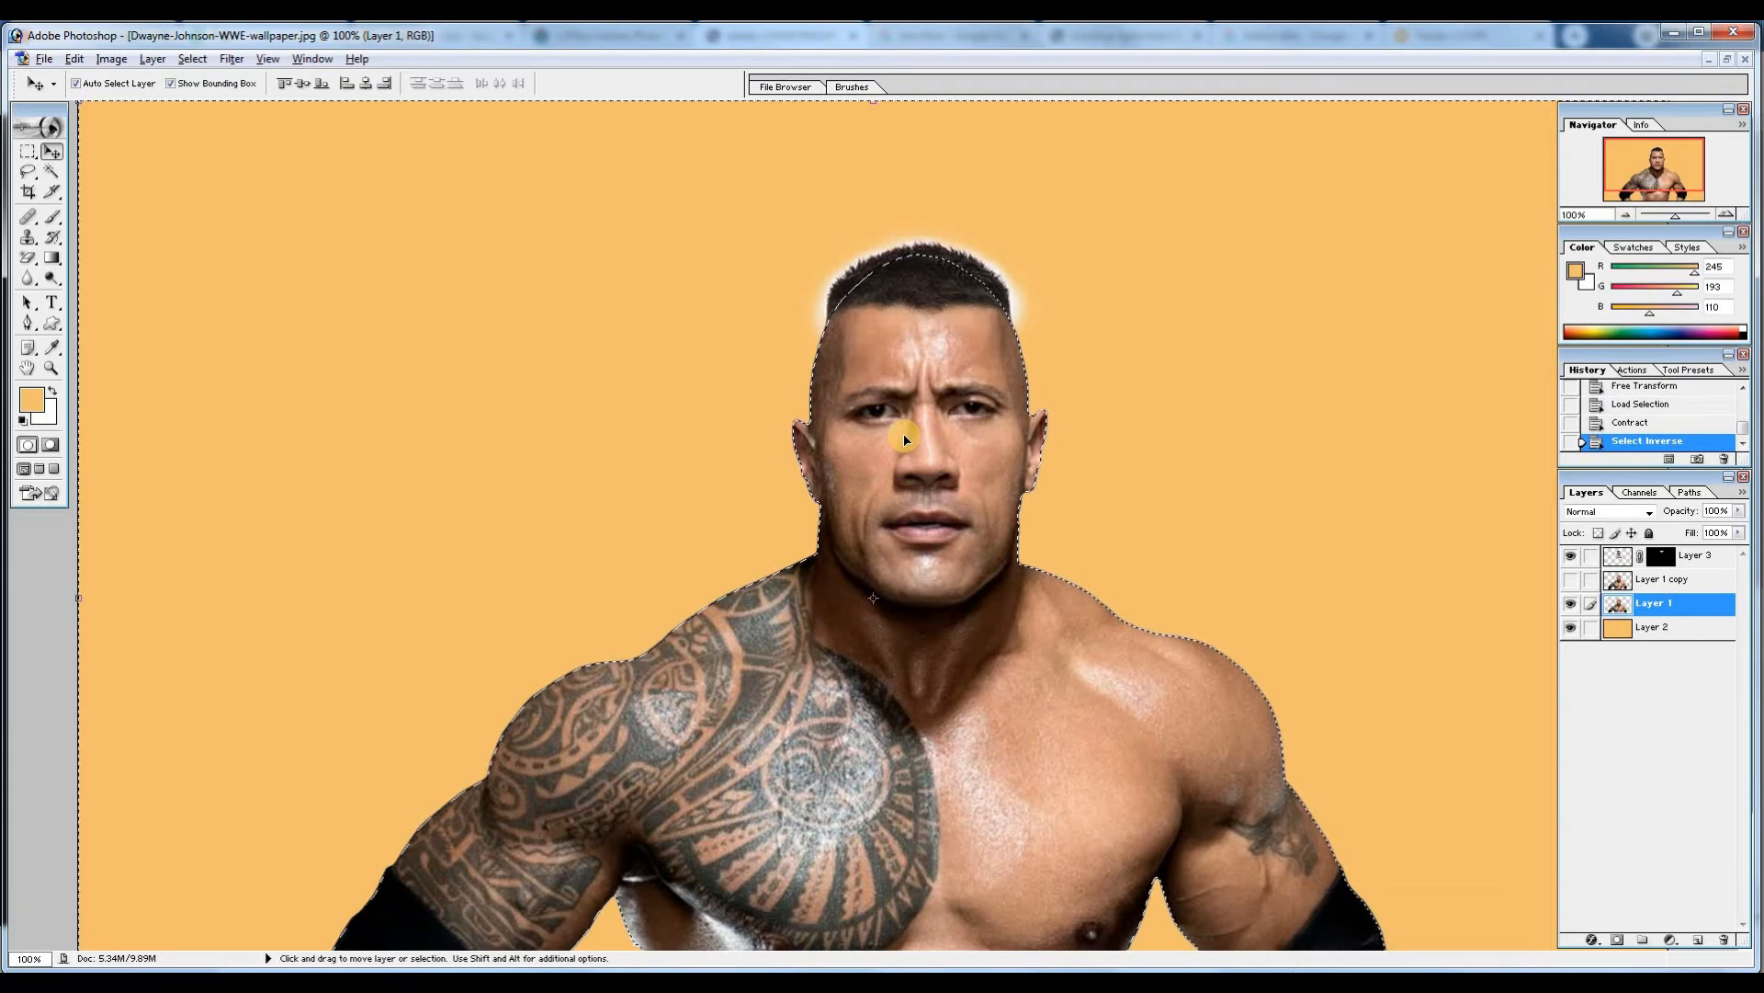
key(Delete)
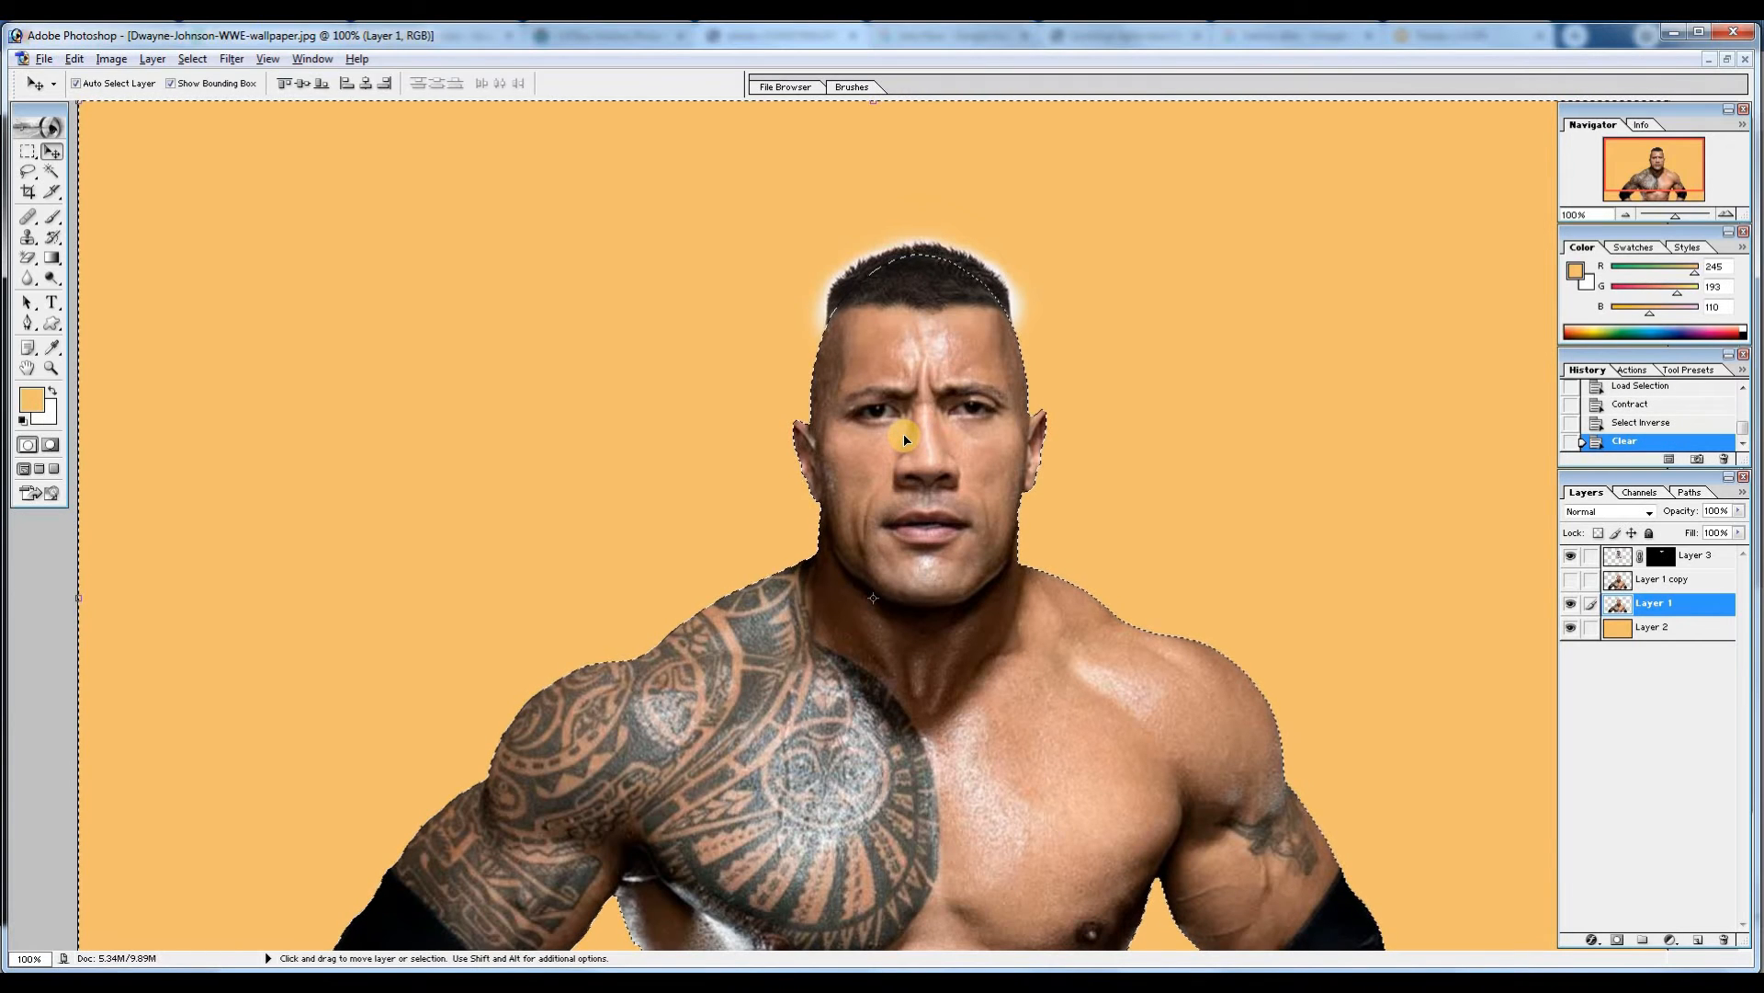
Clear the fringe around the wrestler on Layer 1 once more and deselect the outline.
key(Delete)
key(ctrl+d)
ctrl+click(917, 336)
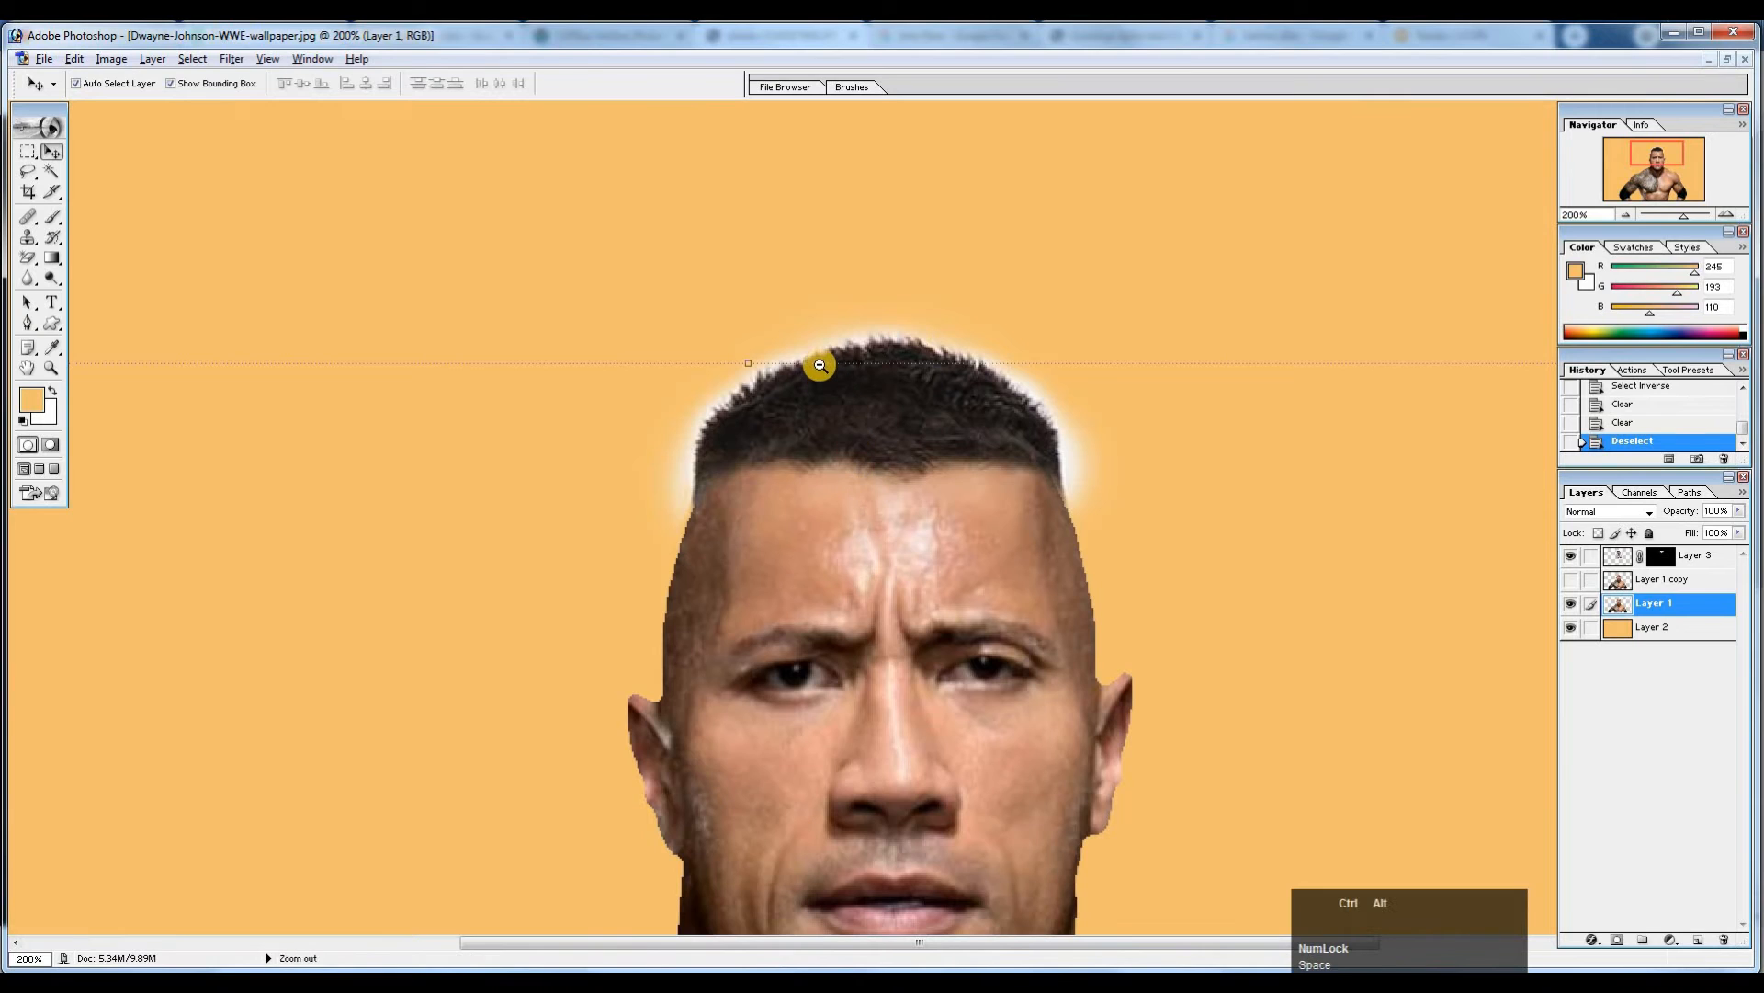
ctrl+alt+click(816, 364)
ctrl+click(888, 305)
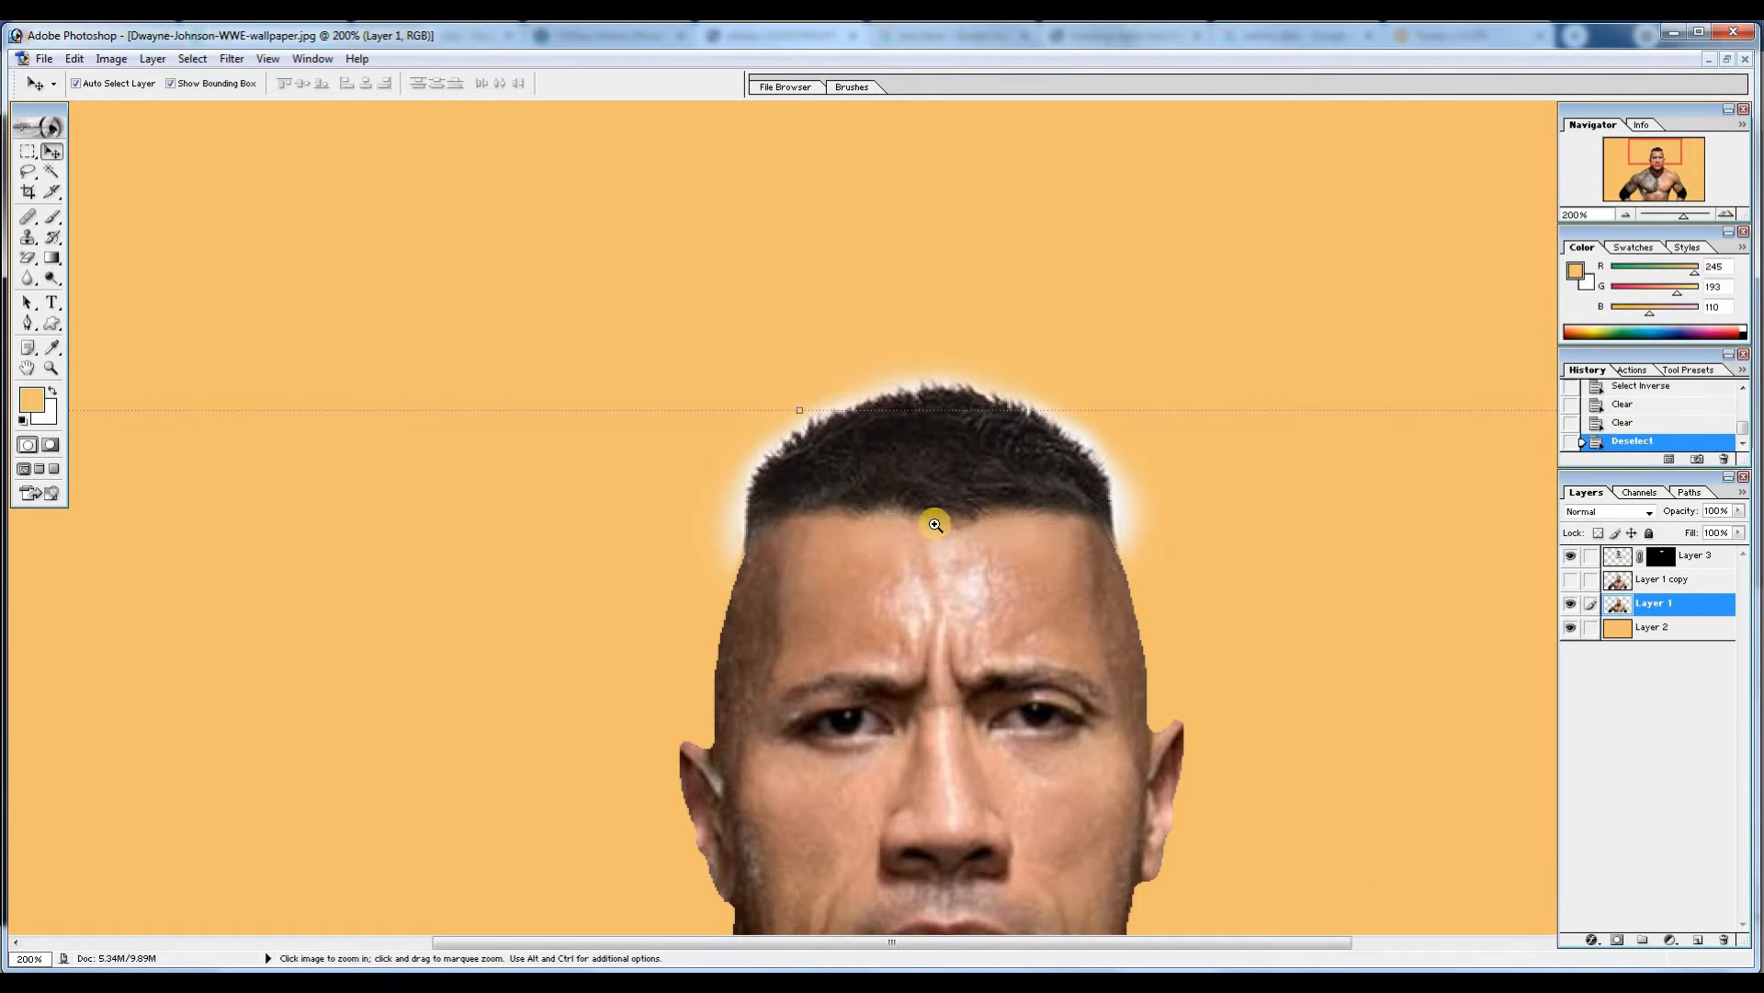
ctrl+click(1011, 557)
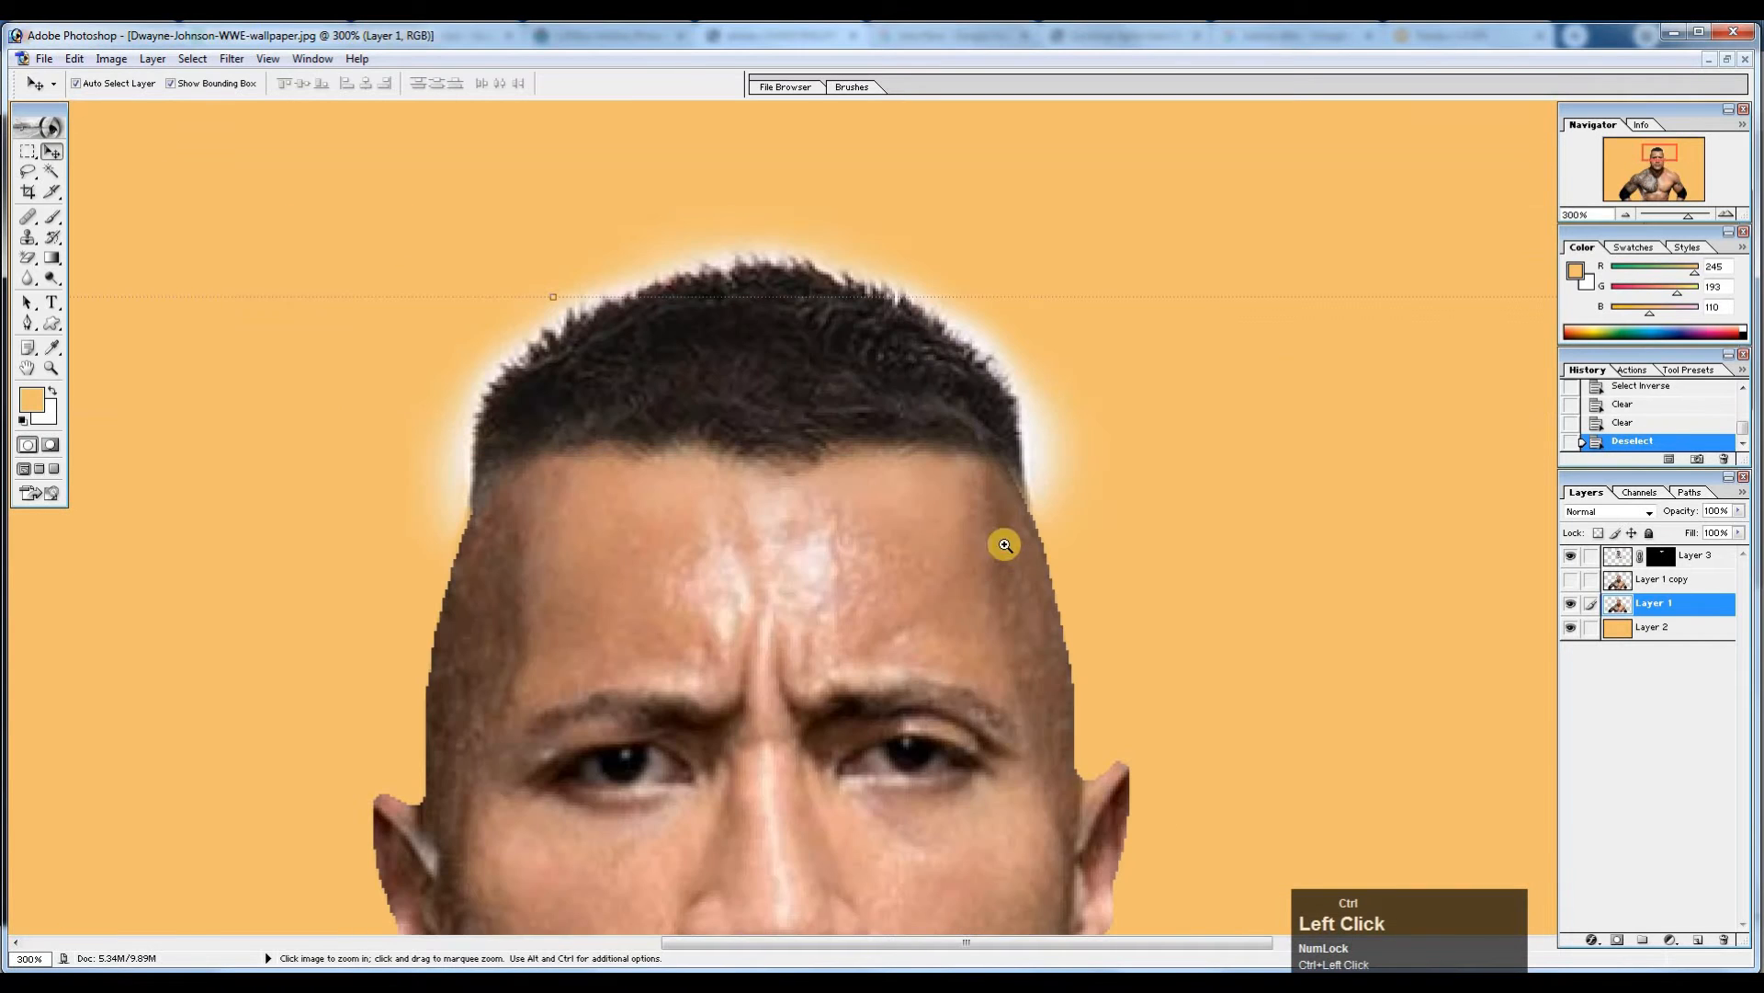
ctrl+alt+click(879, 368)
ctrl+alt+click(879, 366)
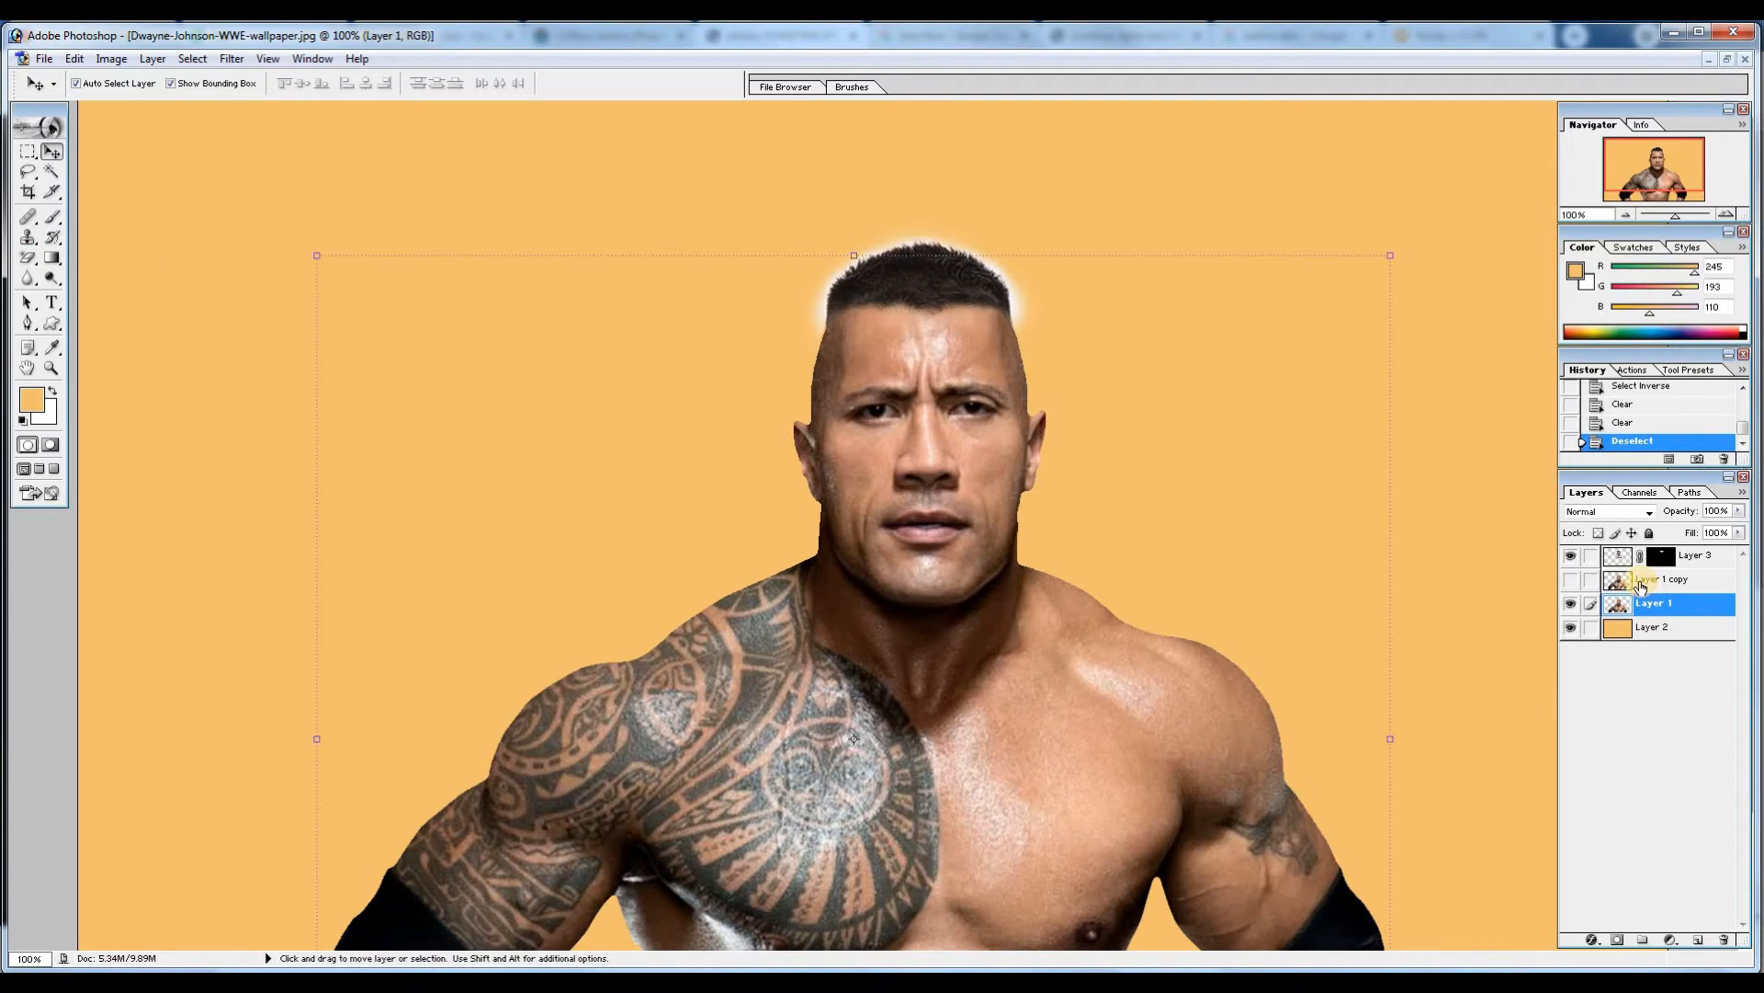
Using Layer 1's outline as an inverted selection, delete the Layer 3 hair outside the wrestler's head, and deselect.
click(1645, 610)
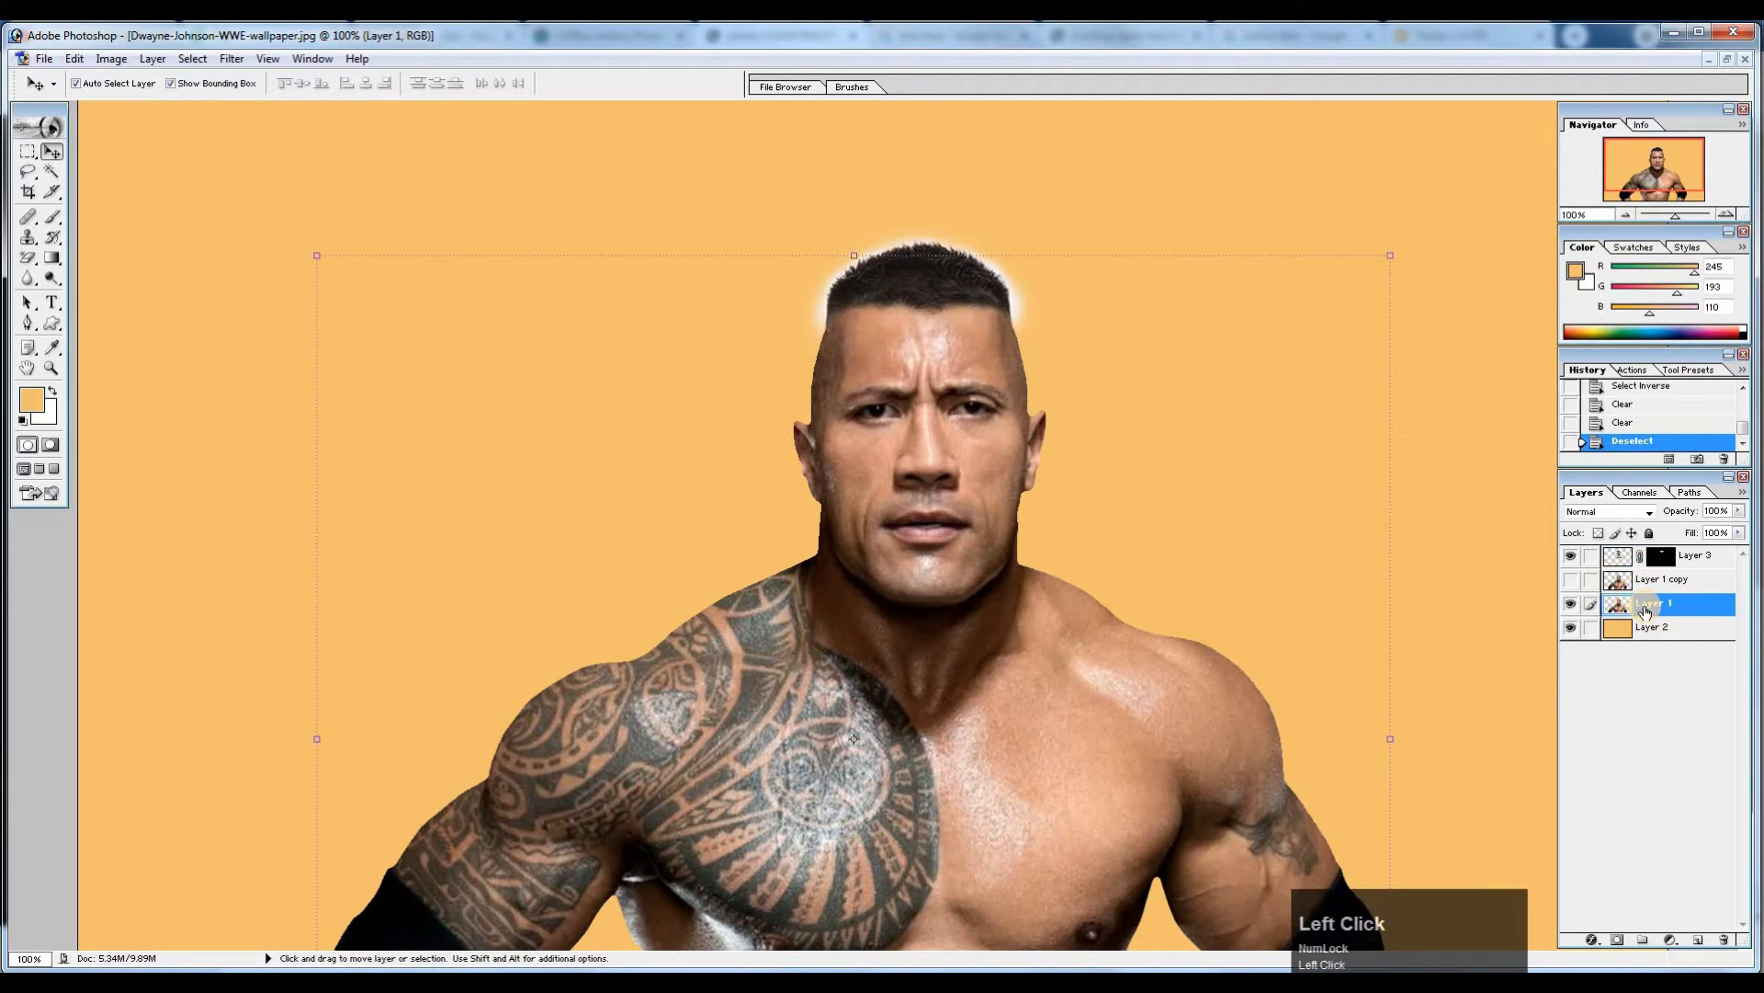
ctrl+click(1619, 604)
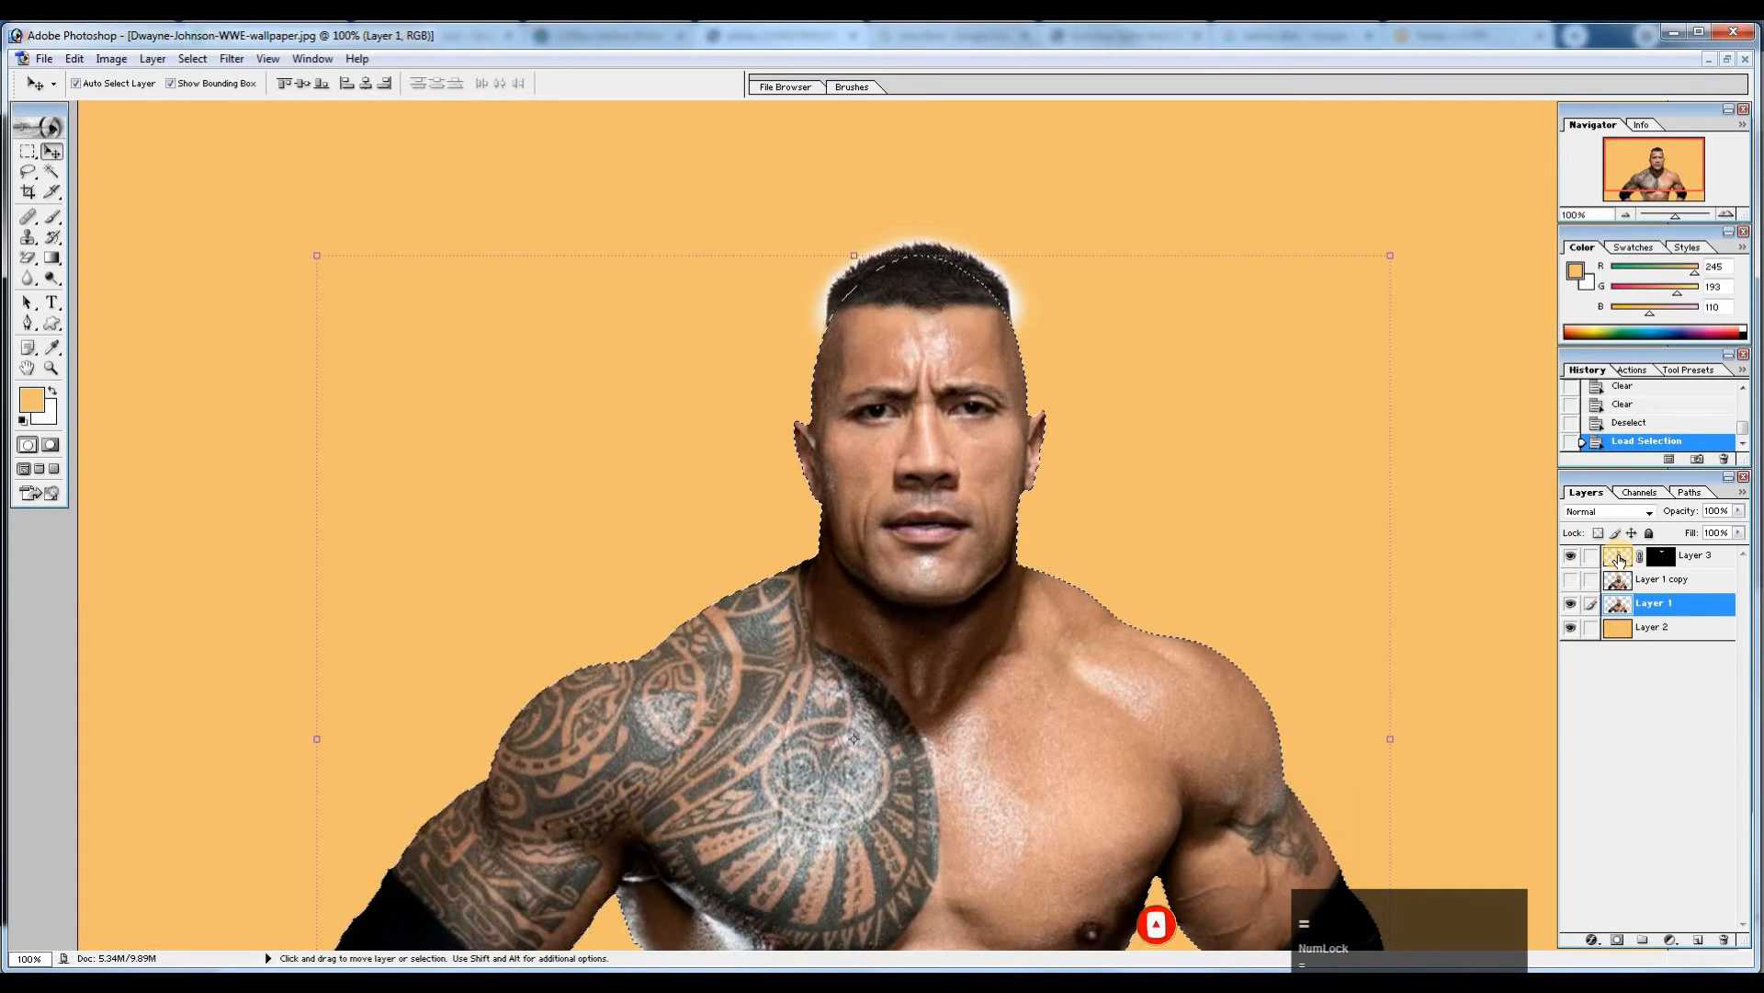
click(1619, 557)
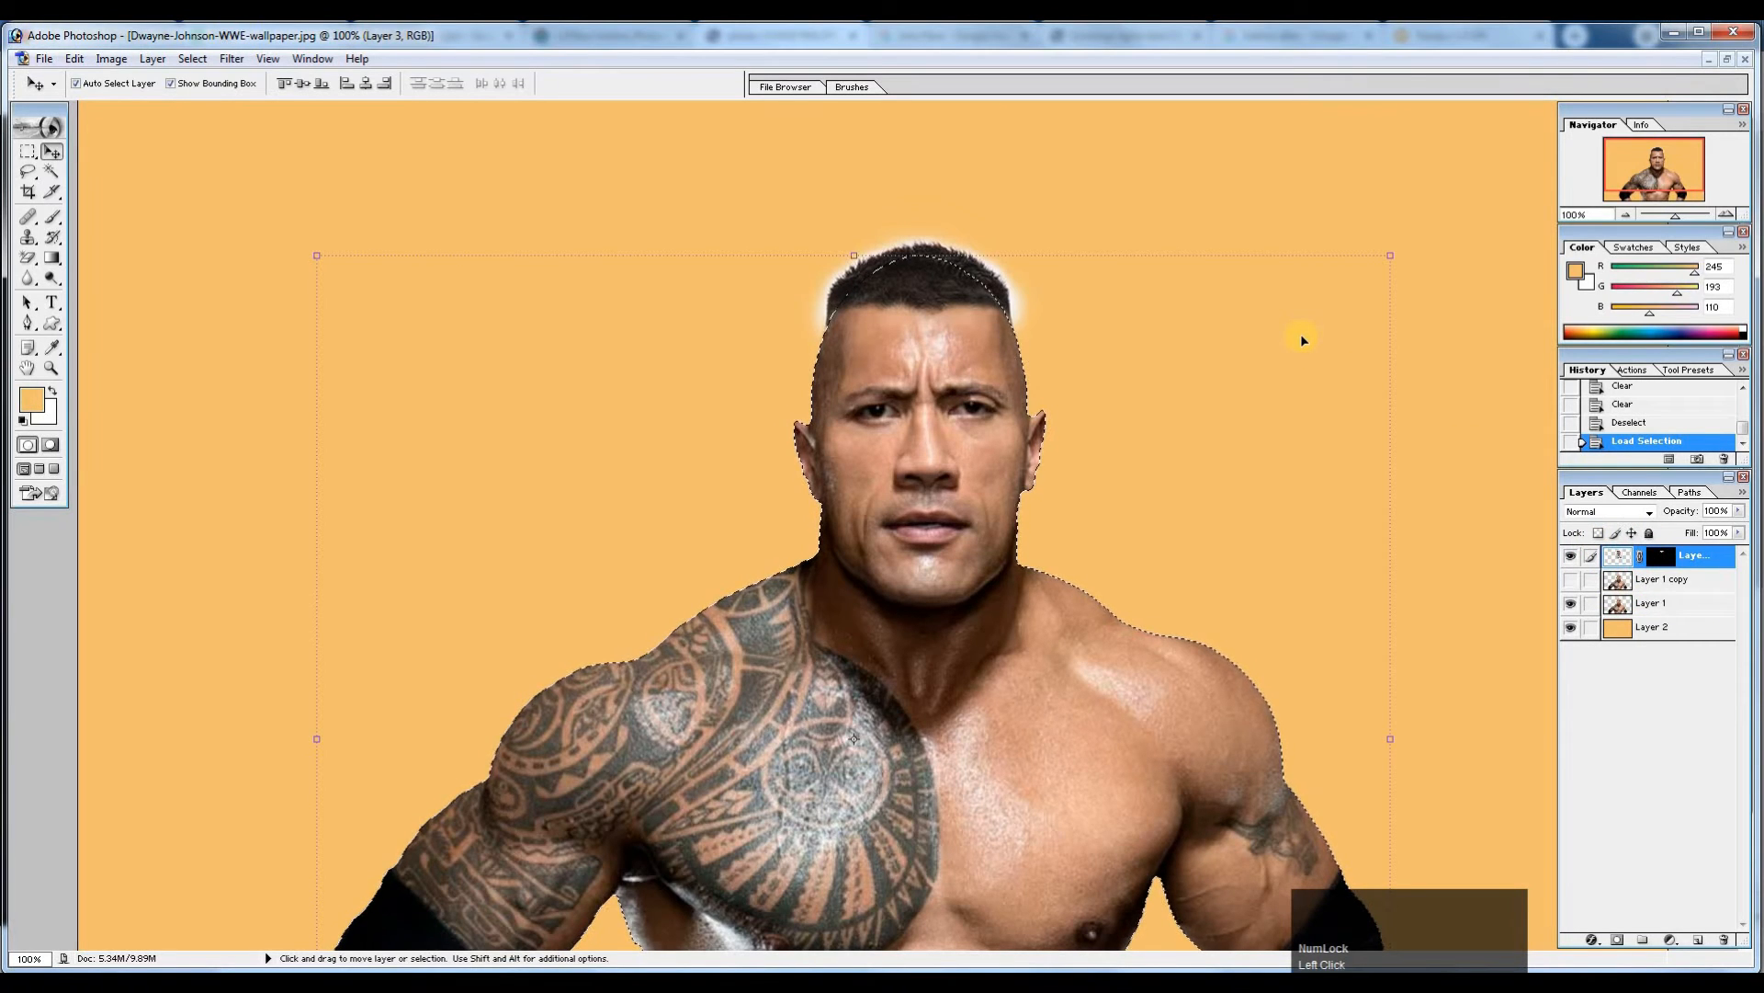
key(ctrl+shift+i)
key(Delete)
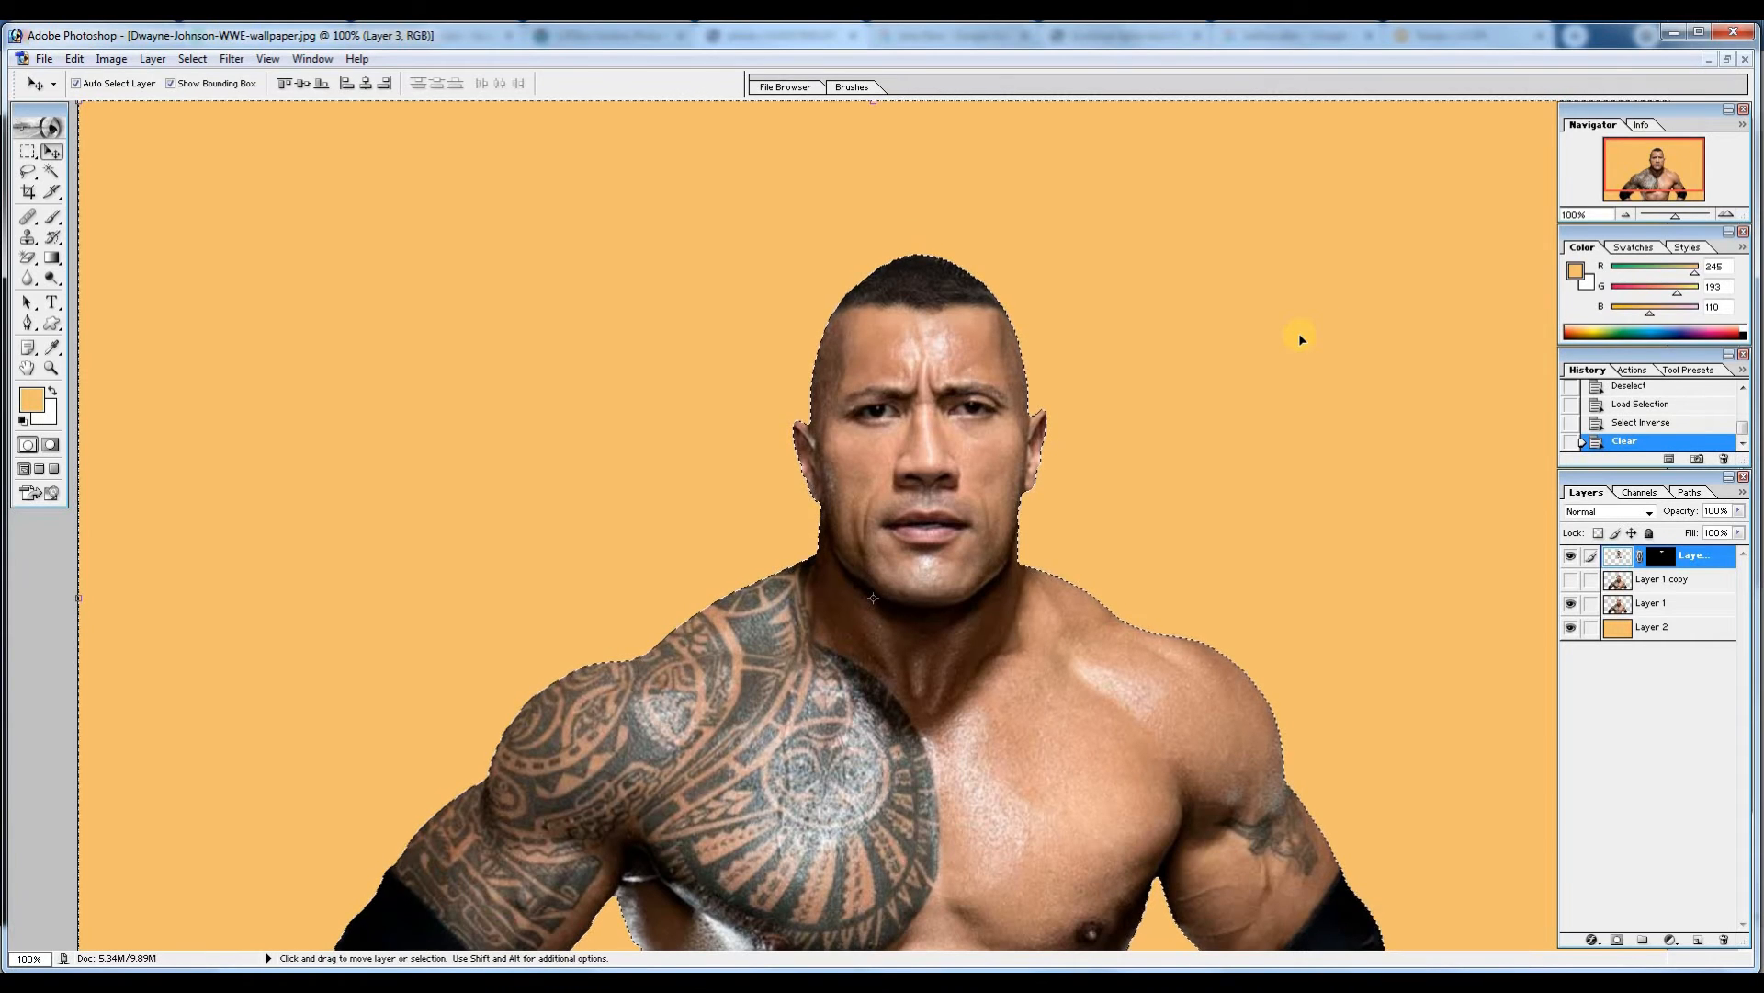
key(ctrl+d)
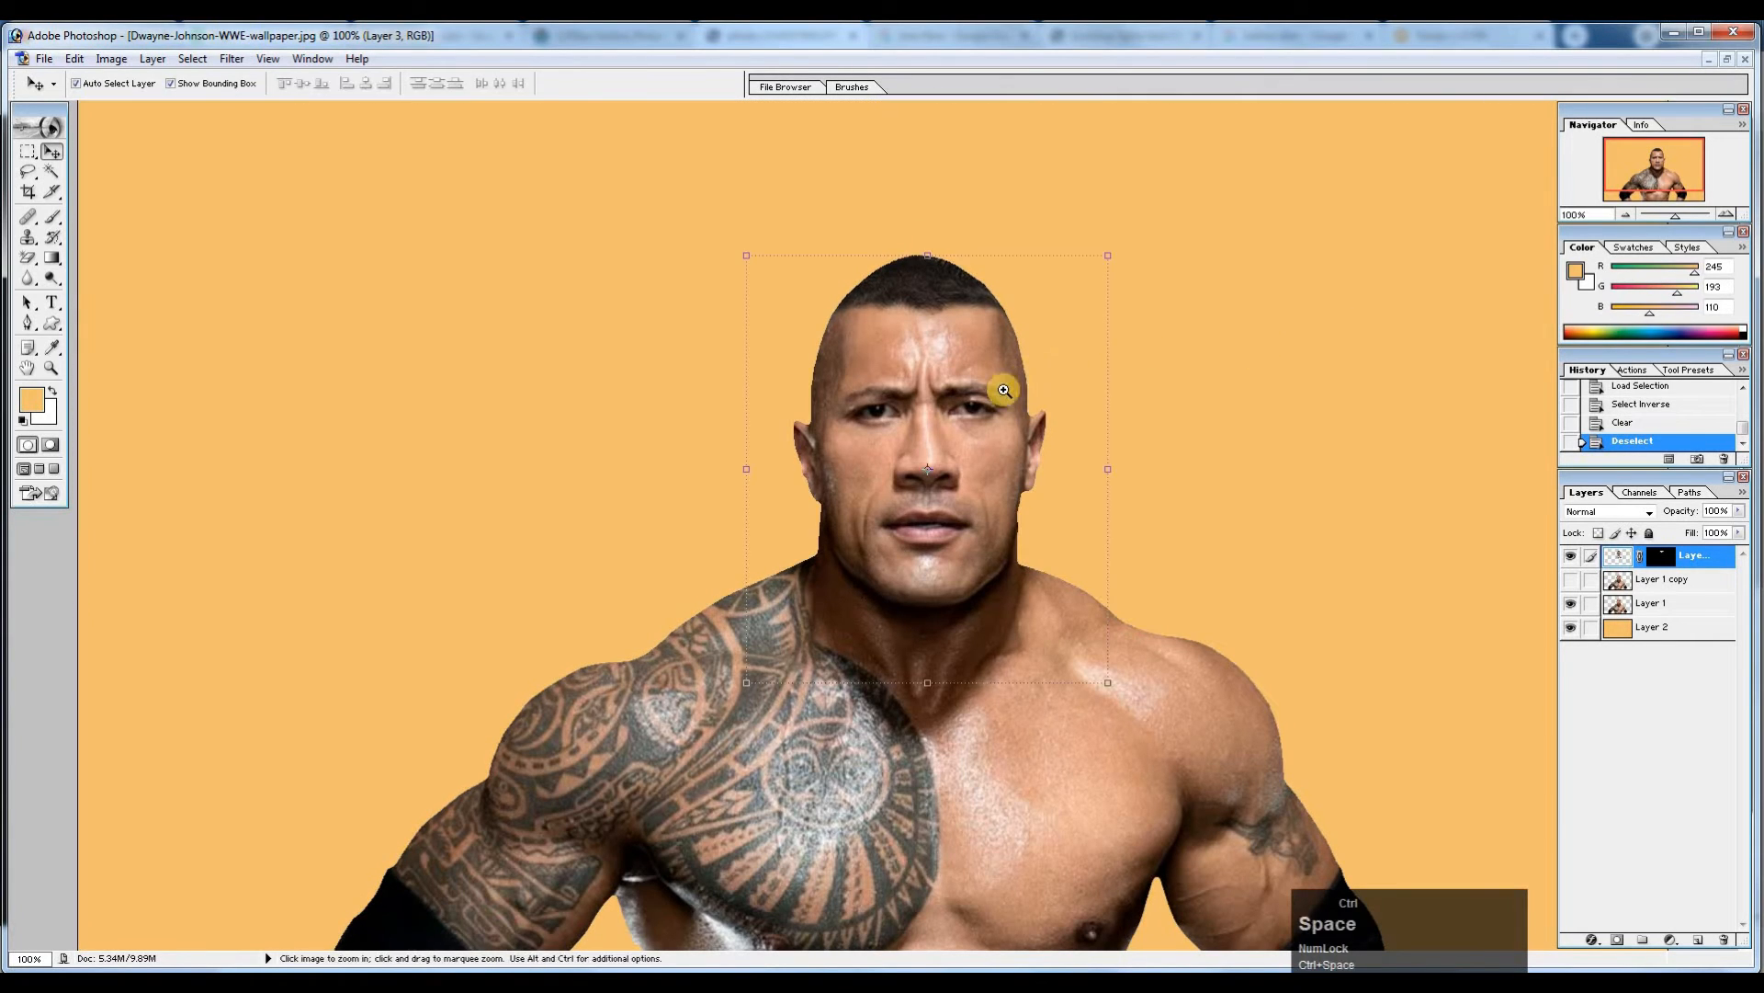
Examine the trimmed hair edge on the wrestler's head up close and in the full image.
ctrl+alt+click(990, 473)
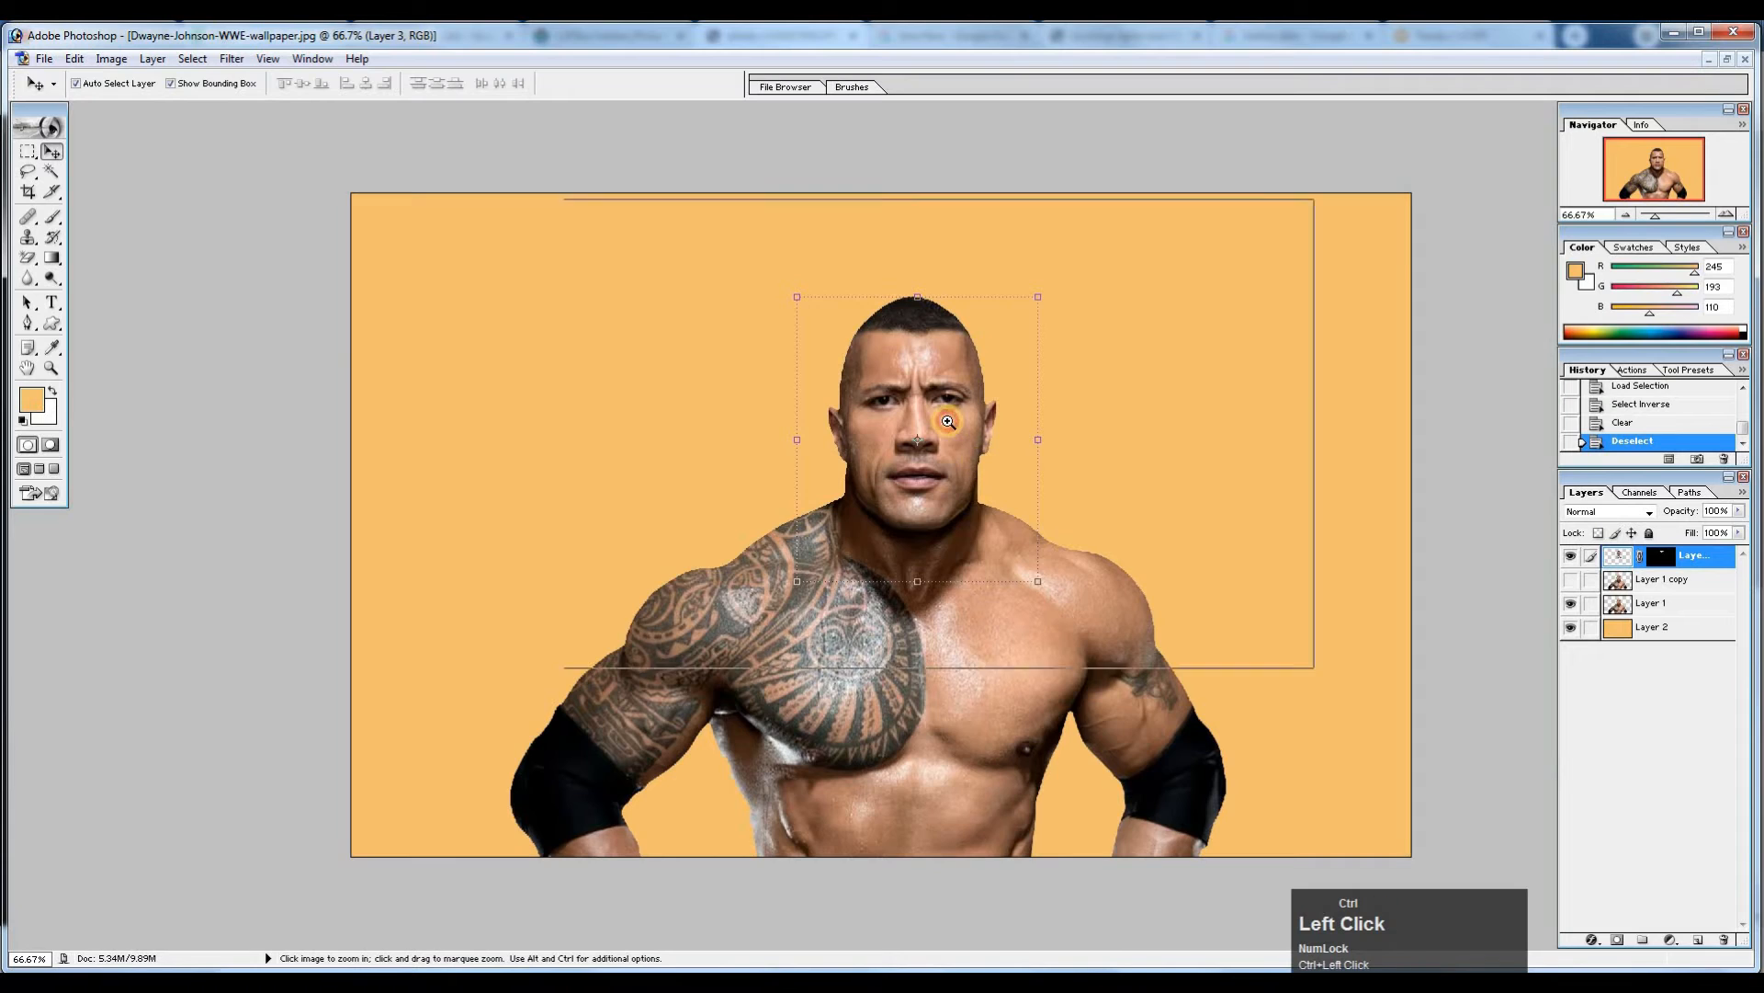
ctrl+click(949, 422)
ctrl+click(937, 382)
ctrl+click(954, 369)
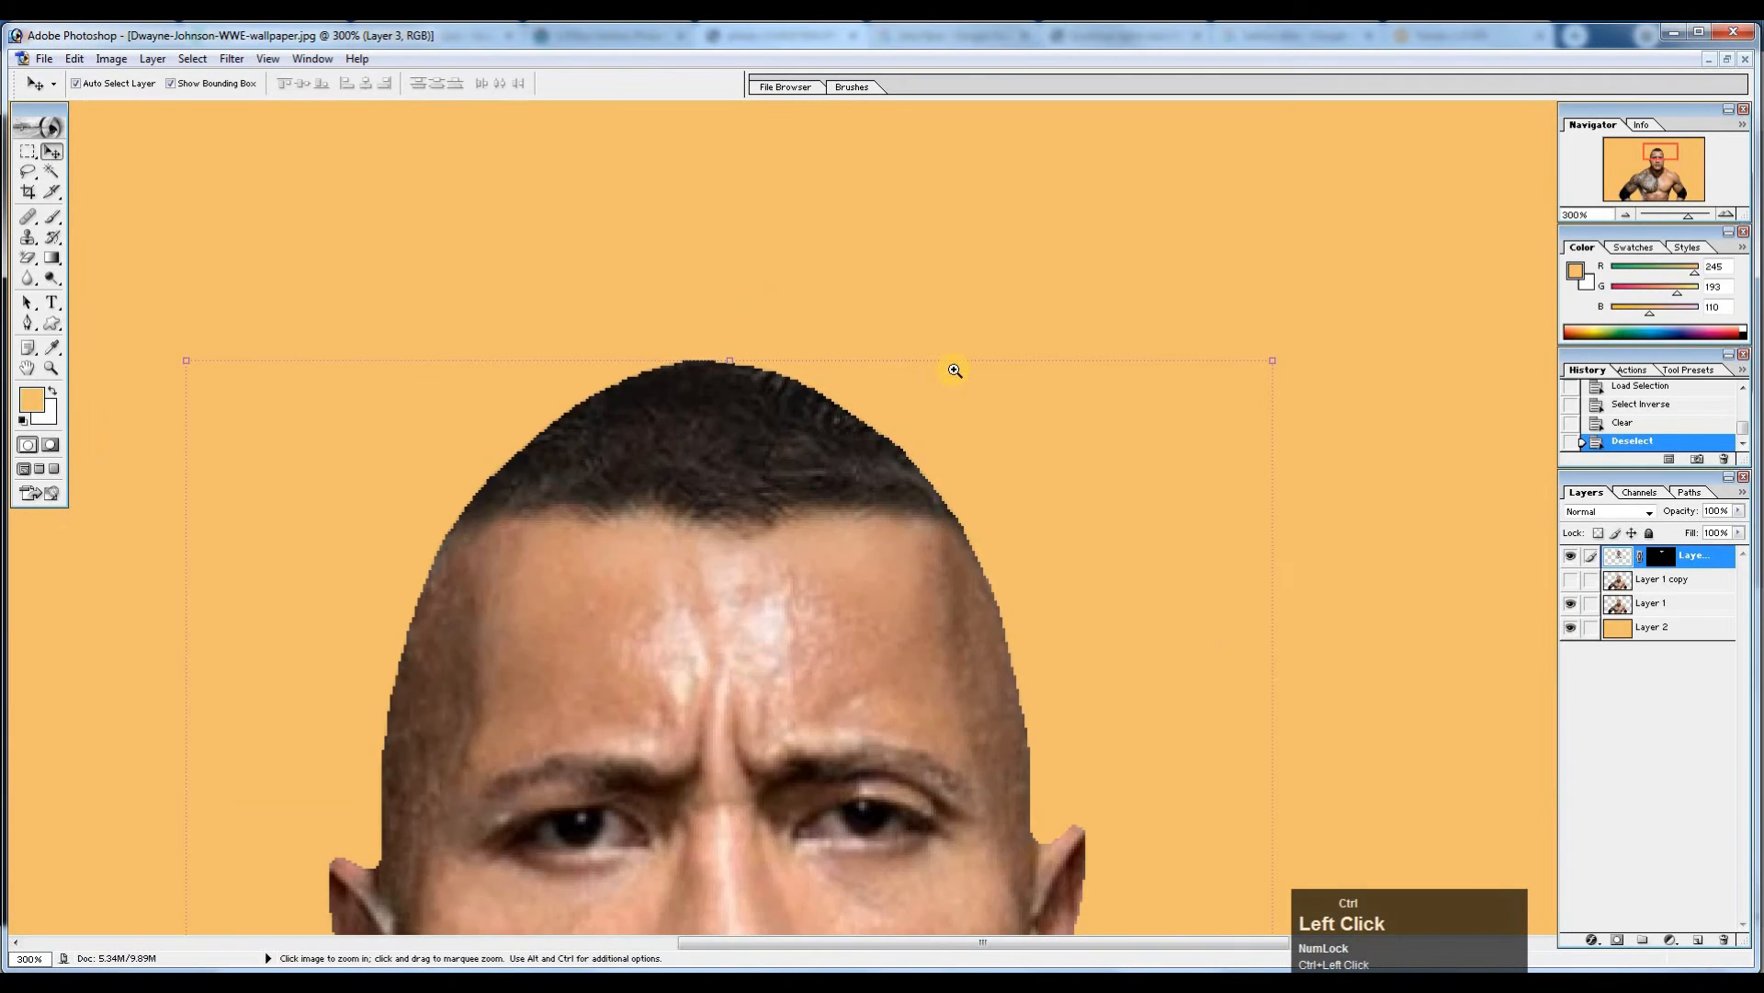
ctrl+alt+click(942, 342)
ctrl+alt+click(947, 361)
ctrl+alt+click(949, 369)
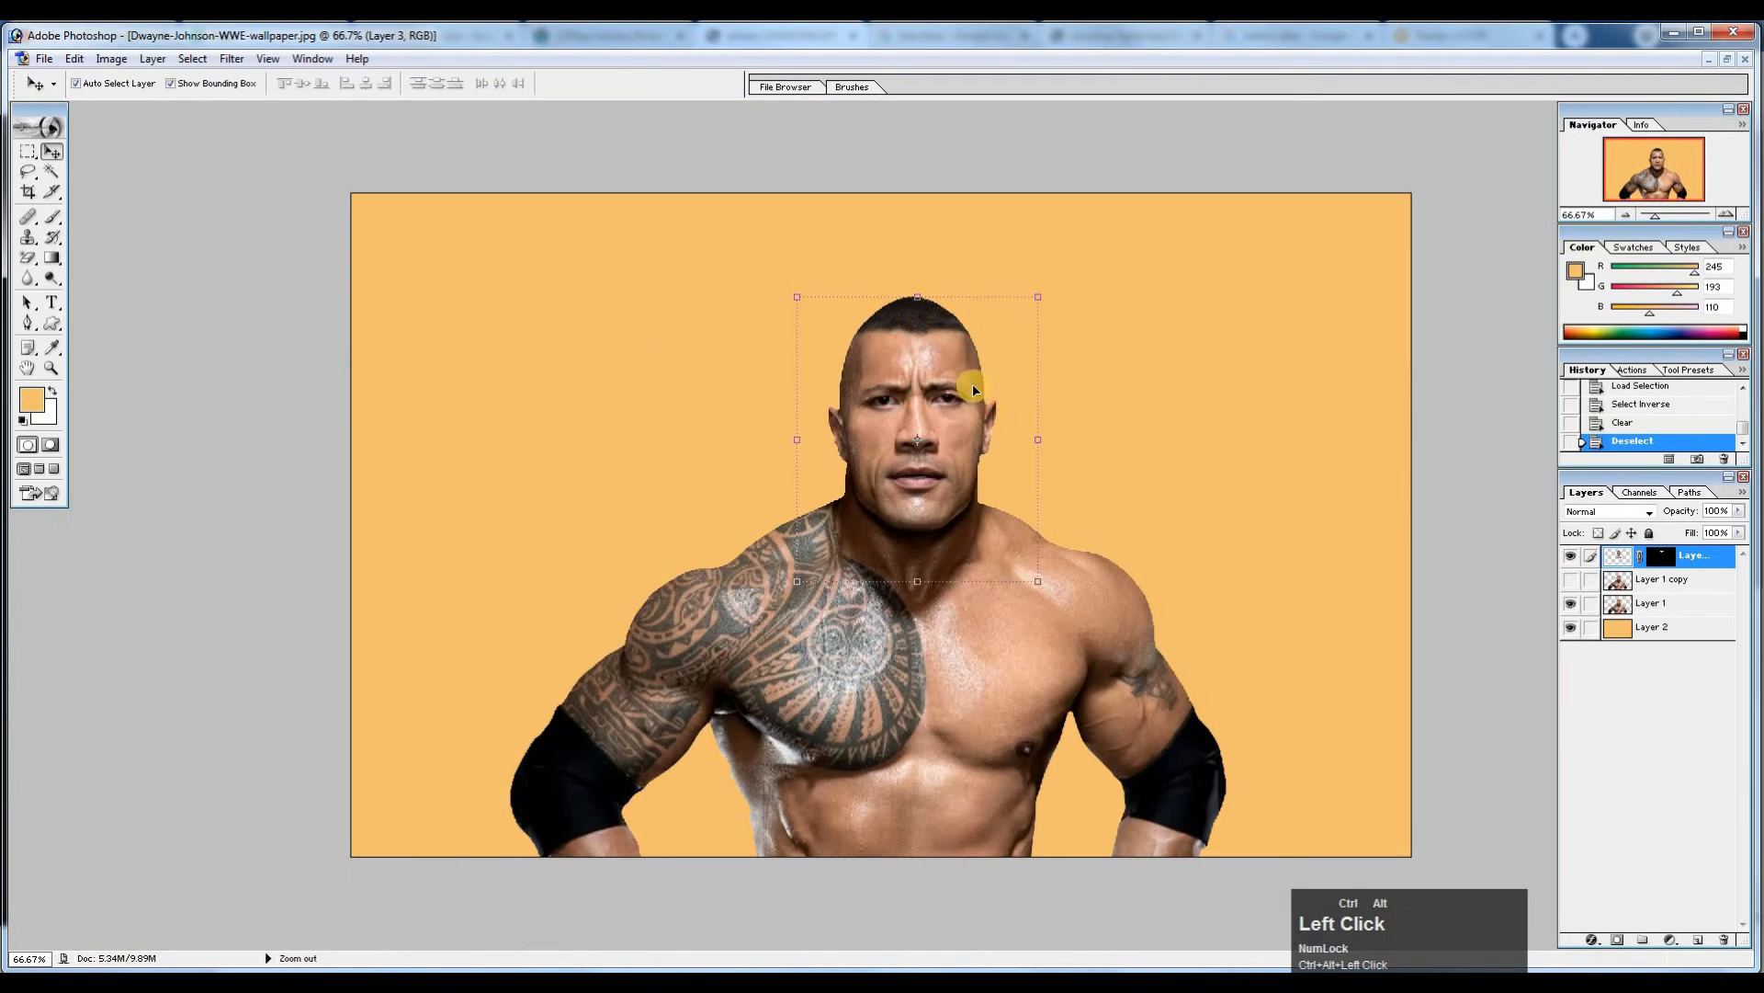
click(1107, 367)
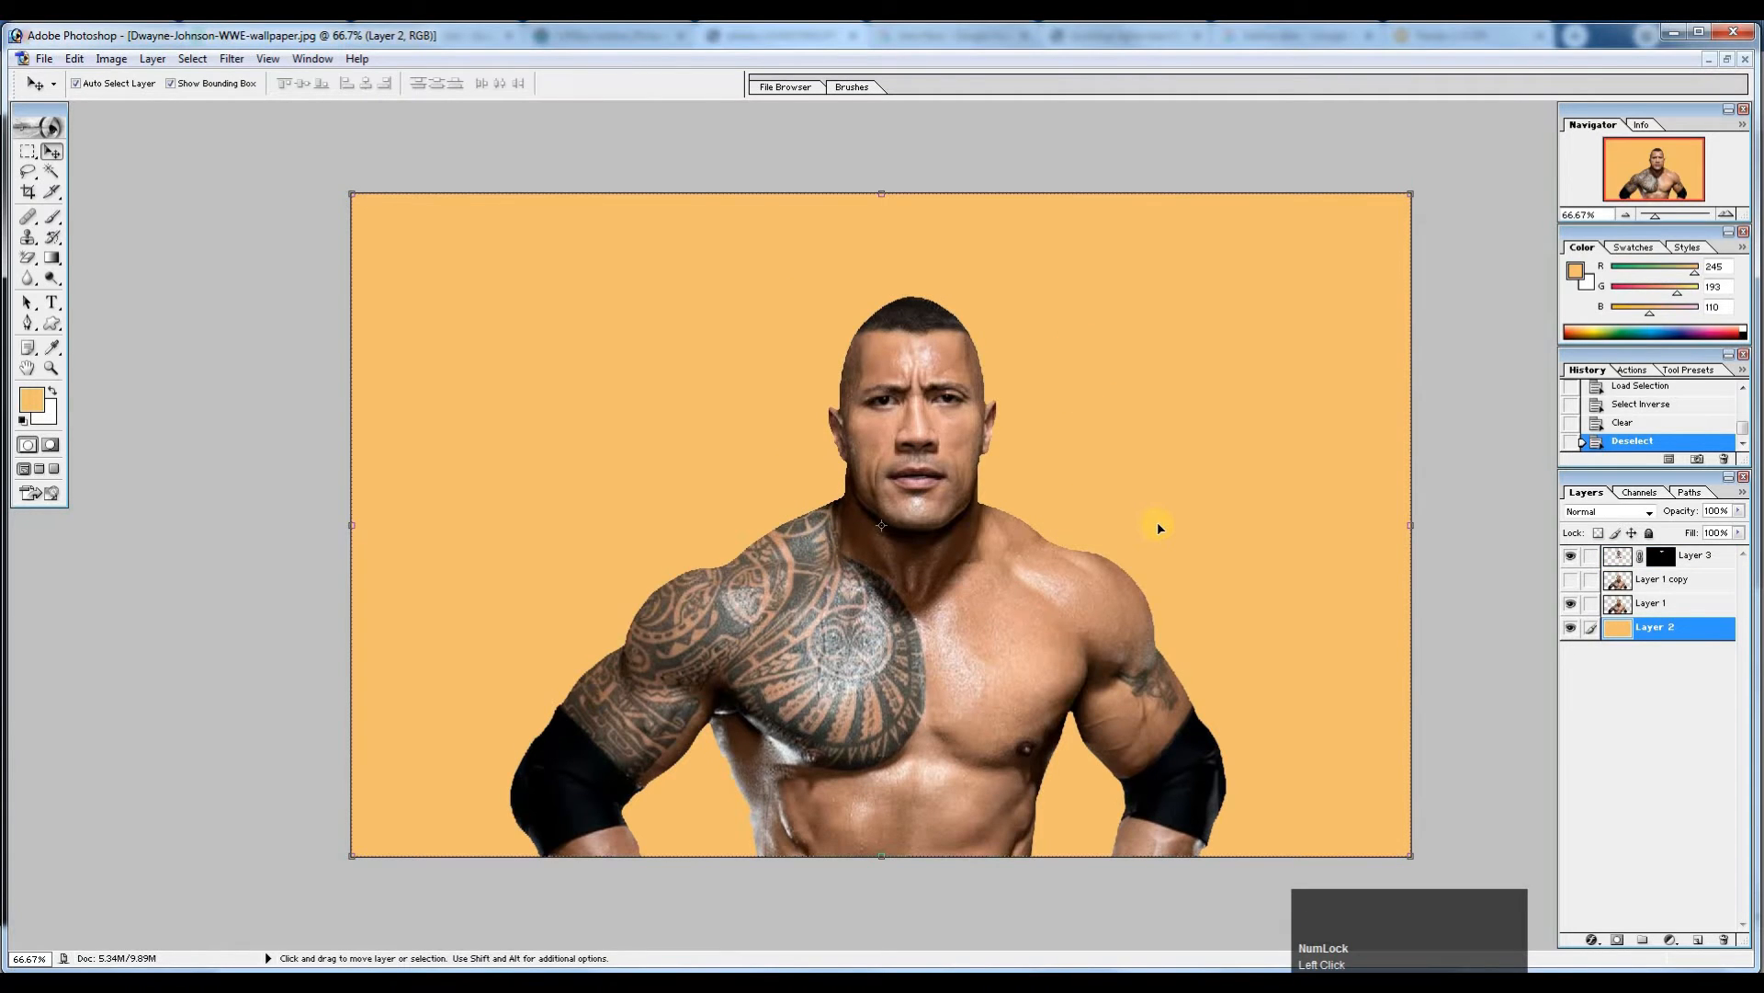
Nudge the hair on Layer 3 upward on the wrestler's head by 7 pixels.
click(919, 318)
ctrl+click(927, 327)
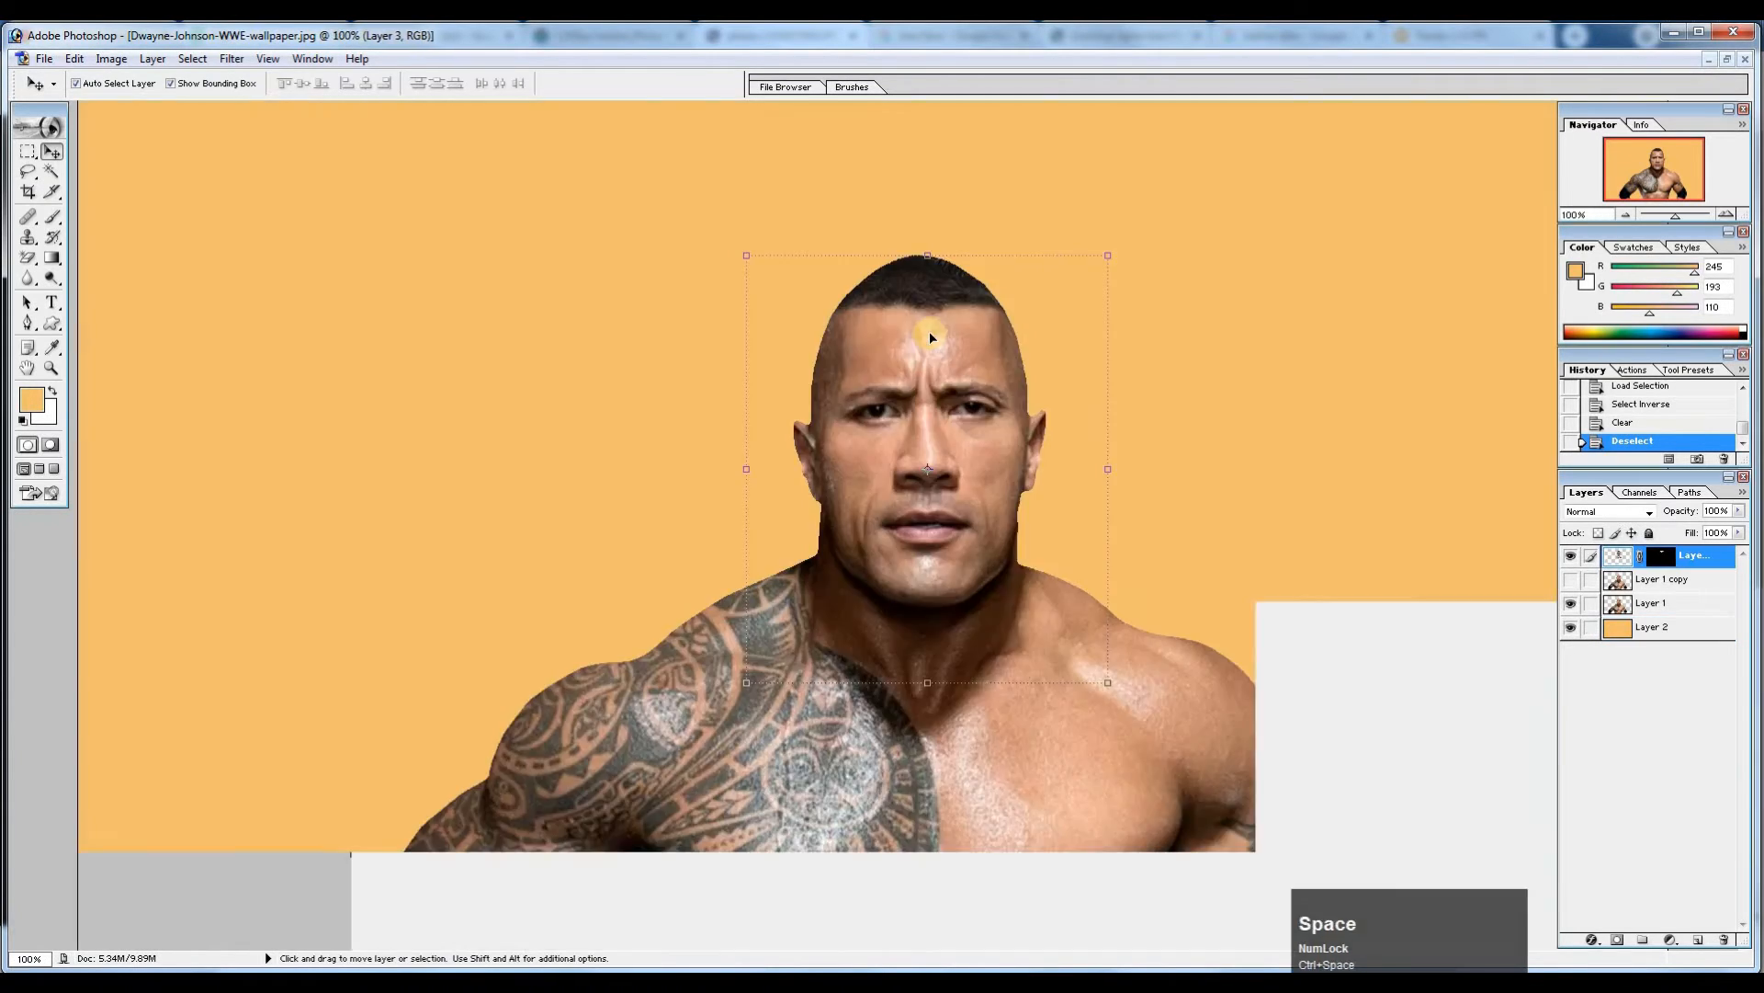
key(Up)
key(Up)
key(Up)
key(Up)
key(Up)
key(Up)
key(Up)
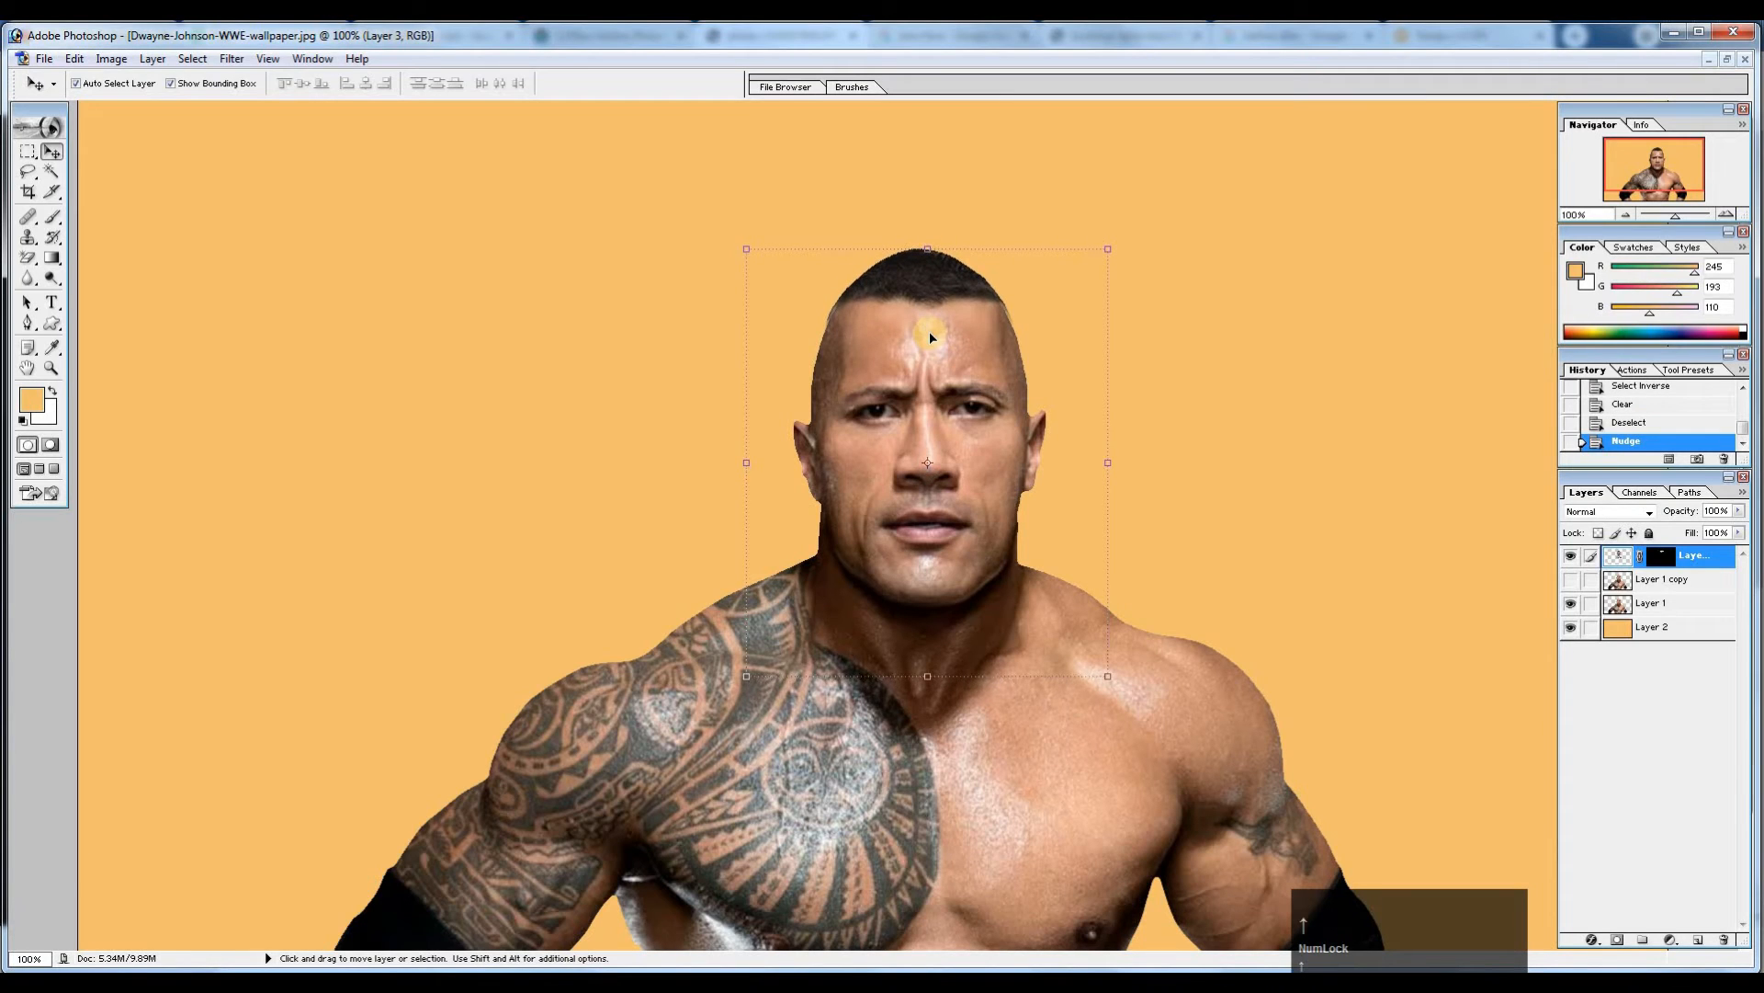
Narrow the hair layer from both sides to 96.1% width so it fits the head's outline, and apply the transformation.
ctrl+click(841, 298)
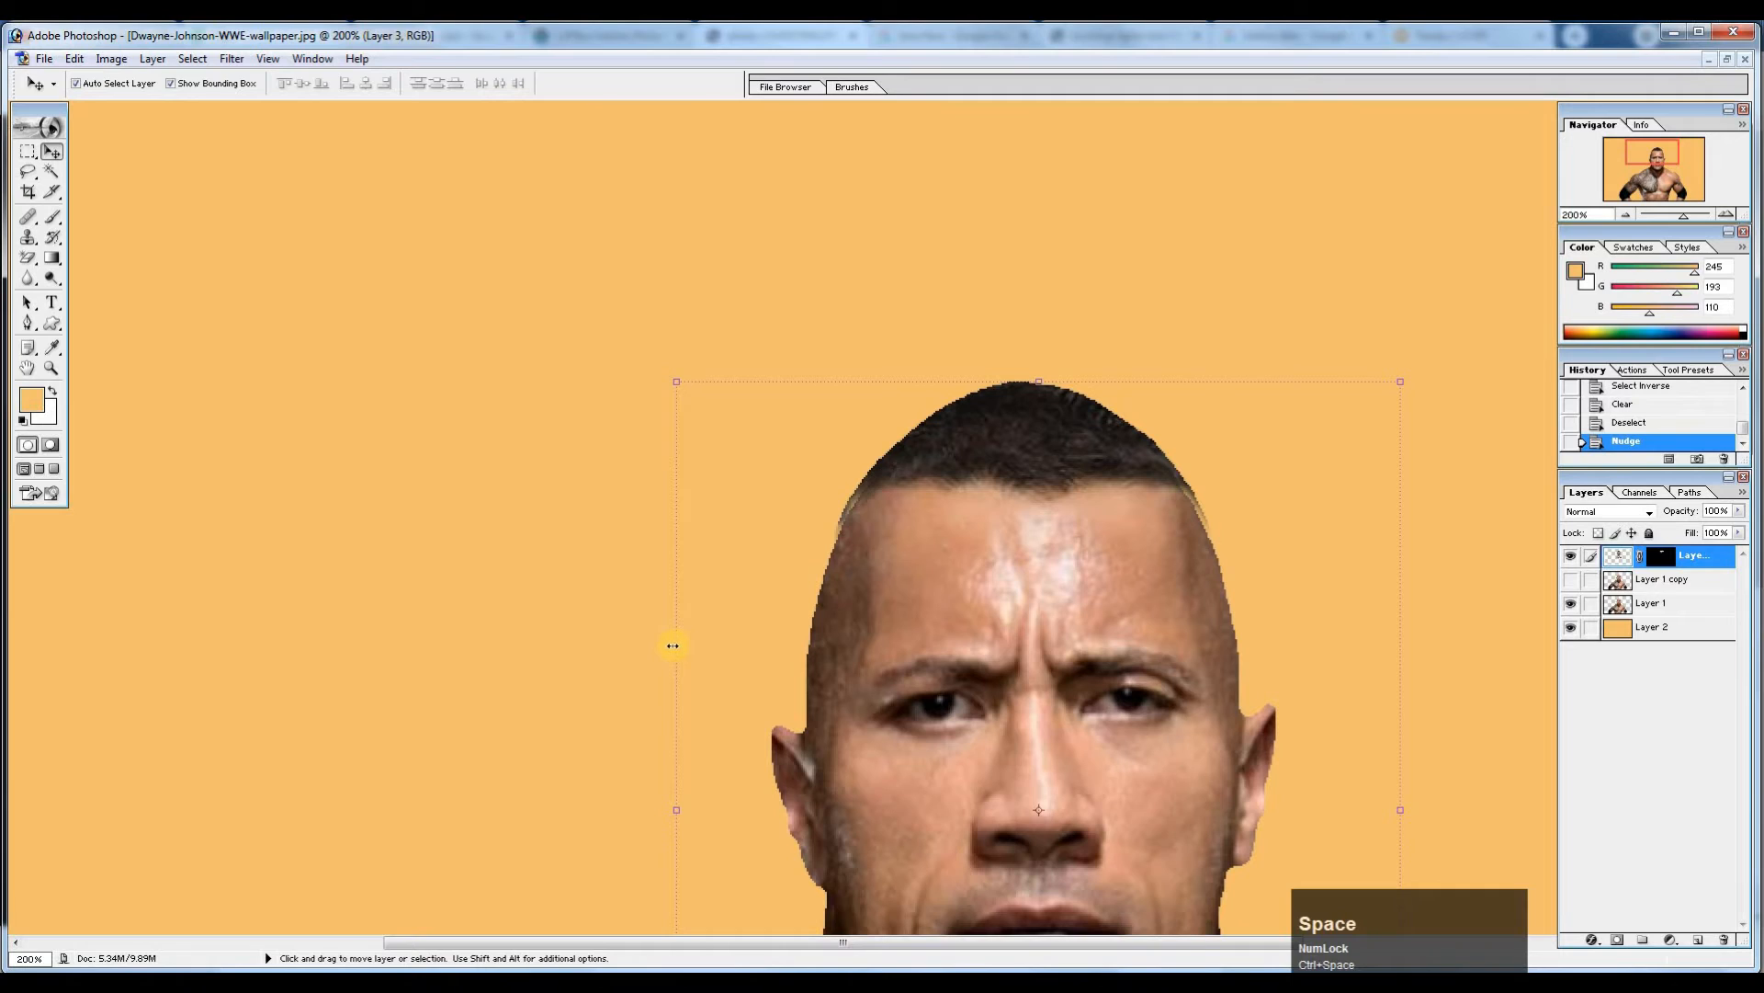
drag(673, 645, 678, 645)
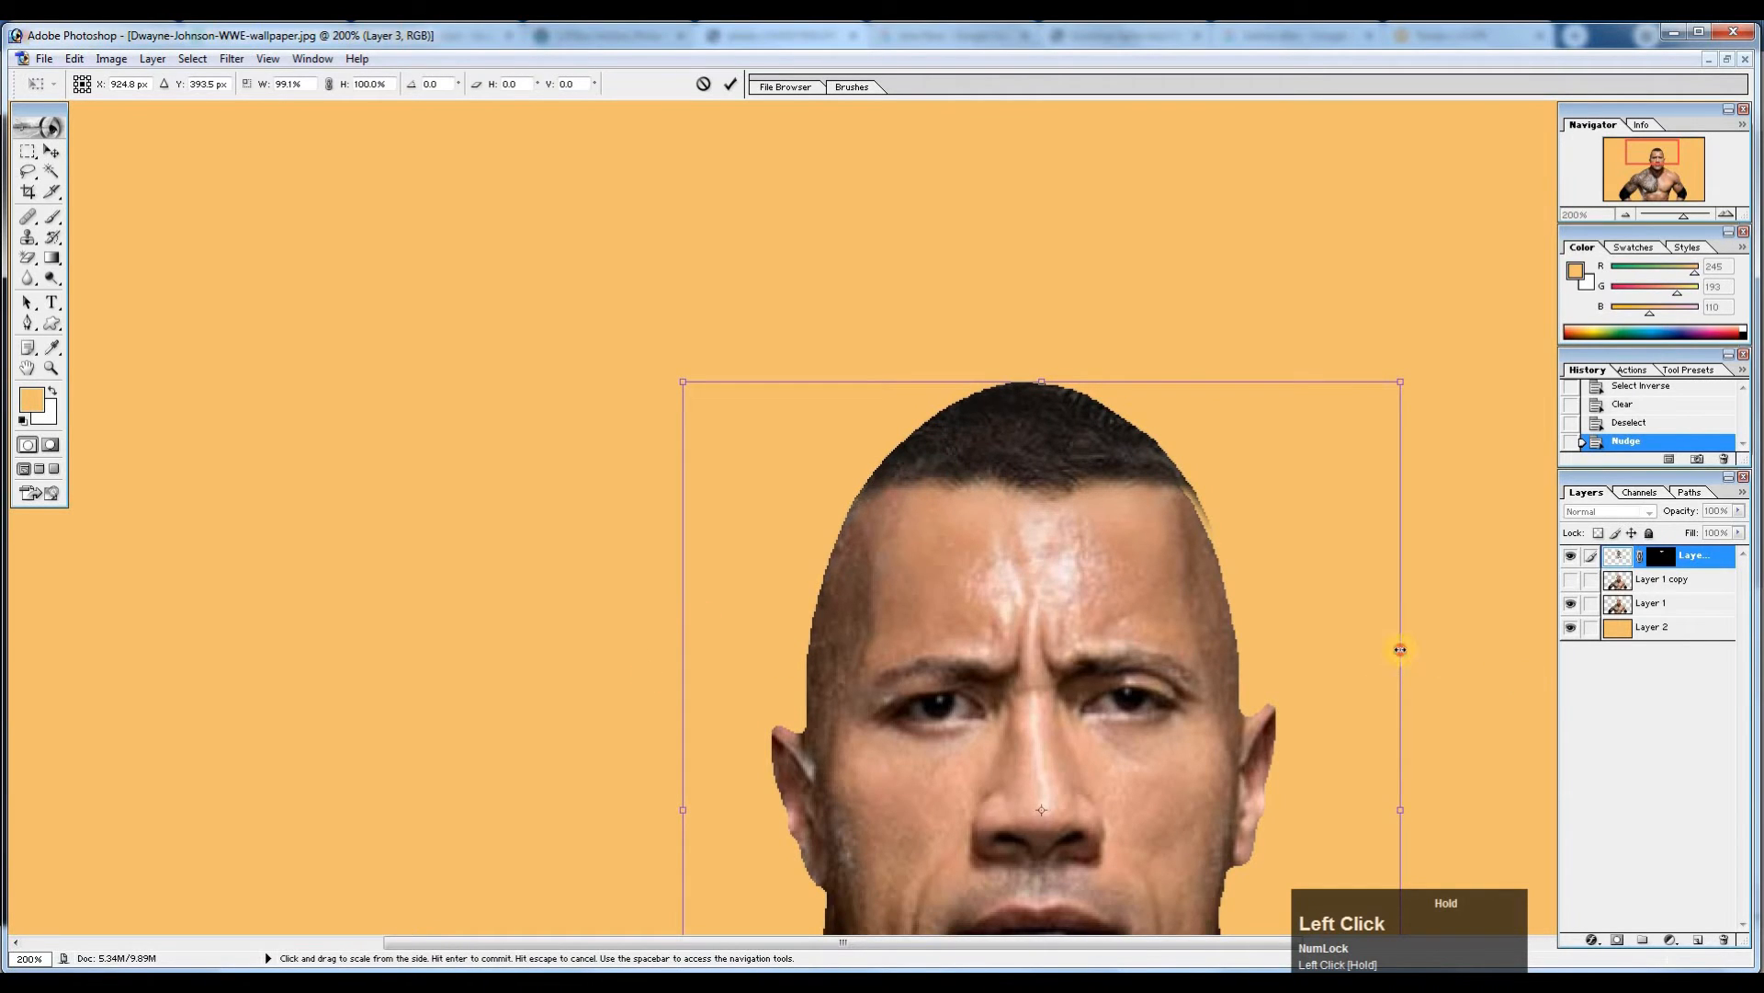
drag(1396, 648, 1390, 648)
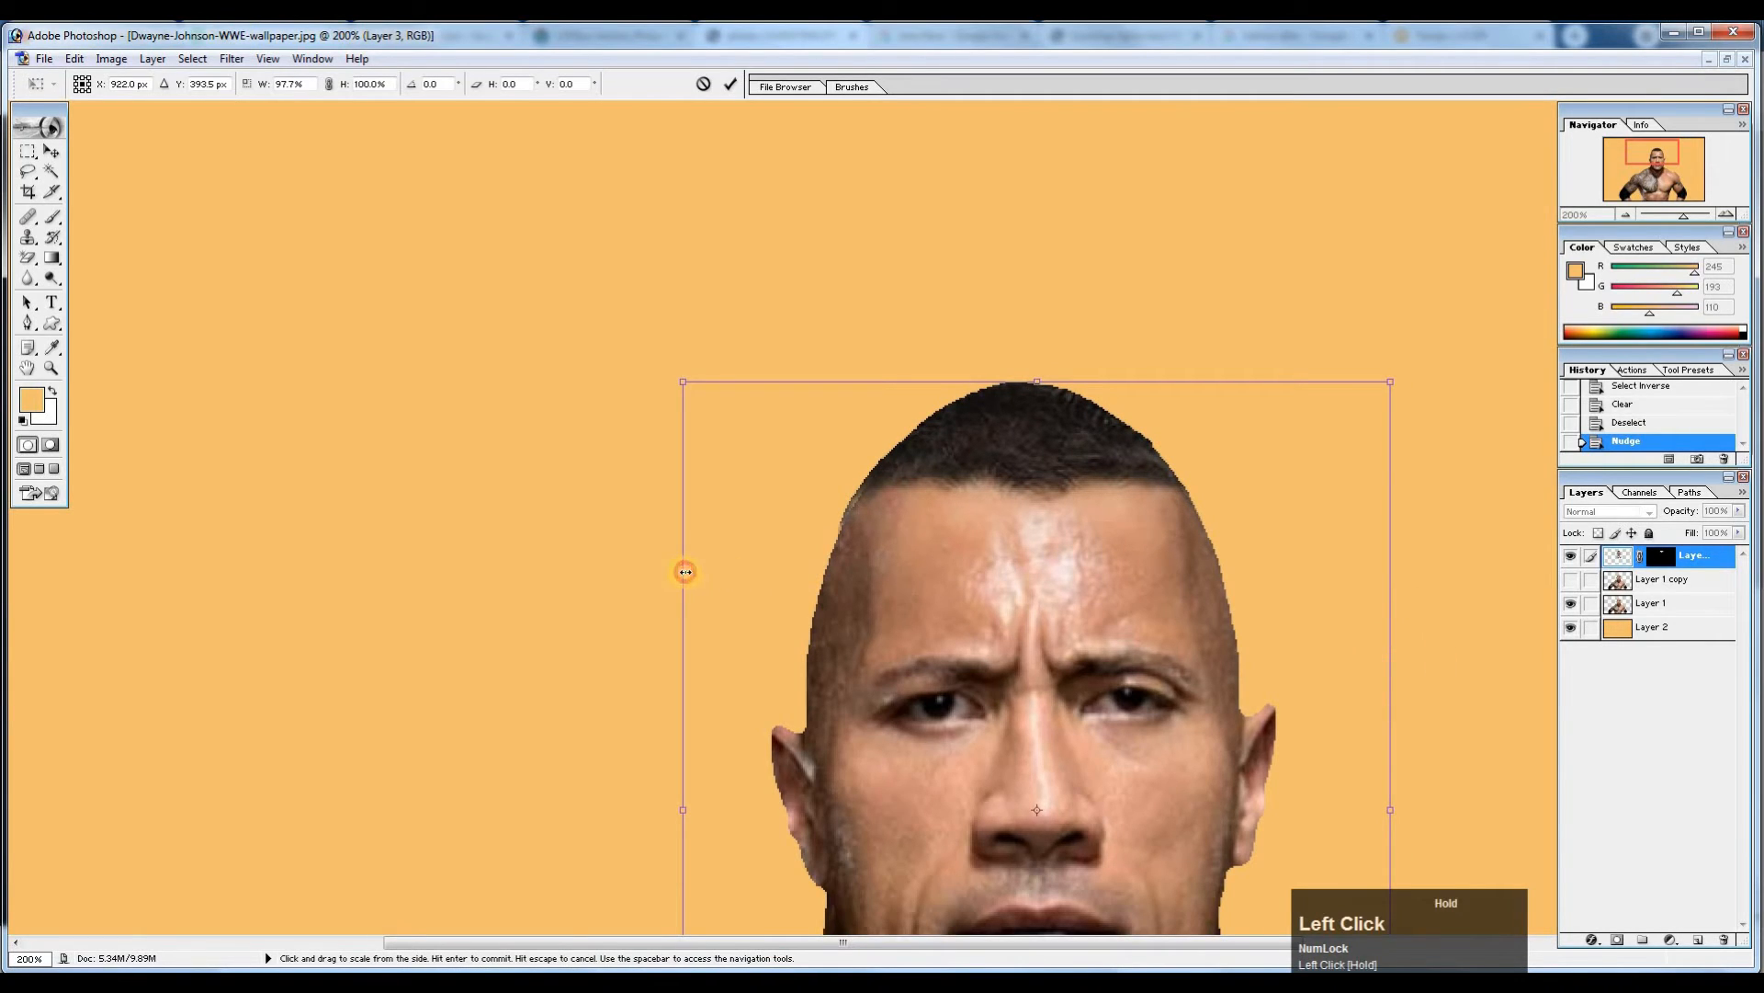
drag(686, 571, 688, 571)
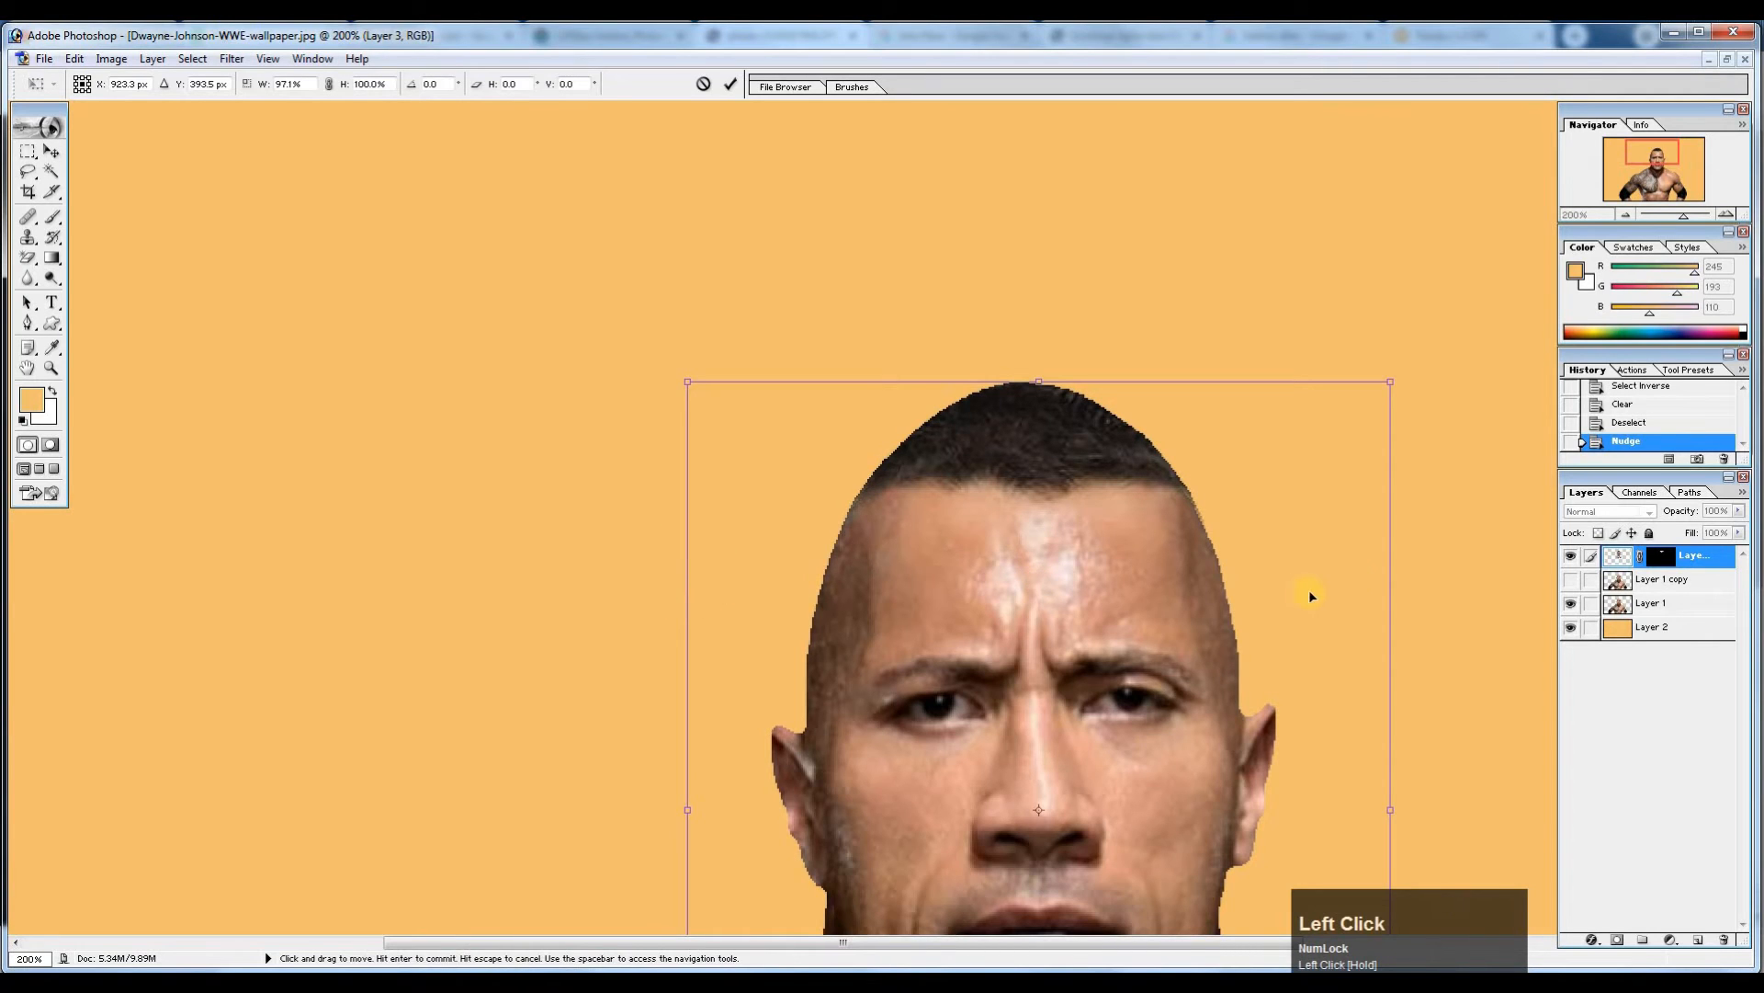
ctrl+click(1351, 579)
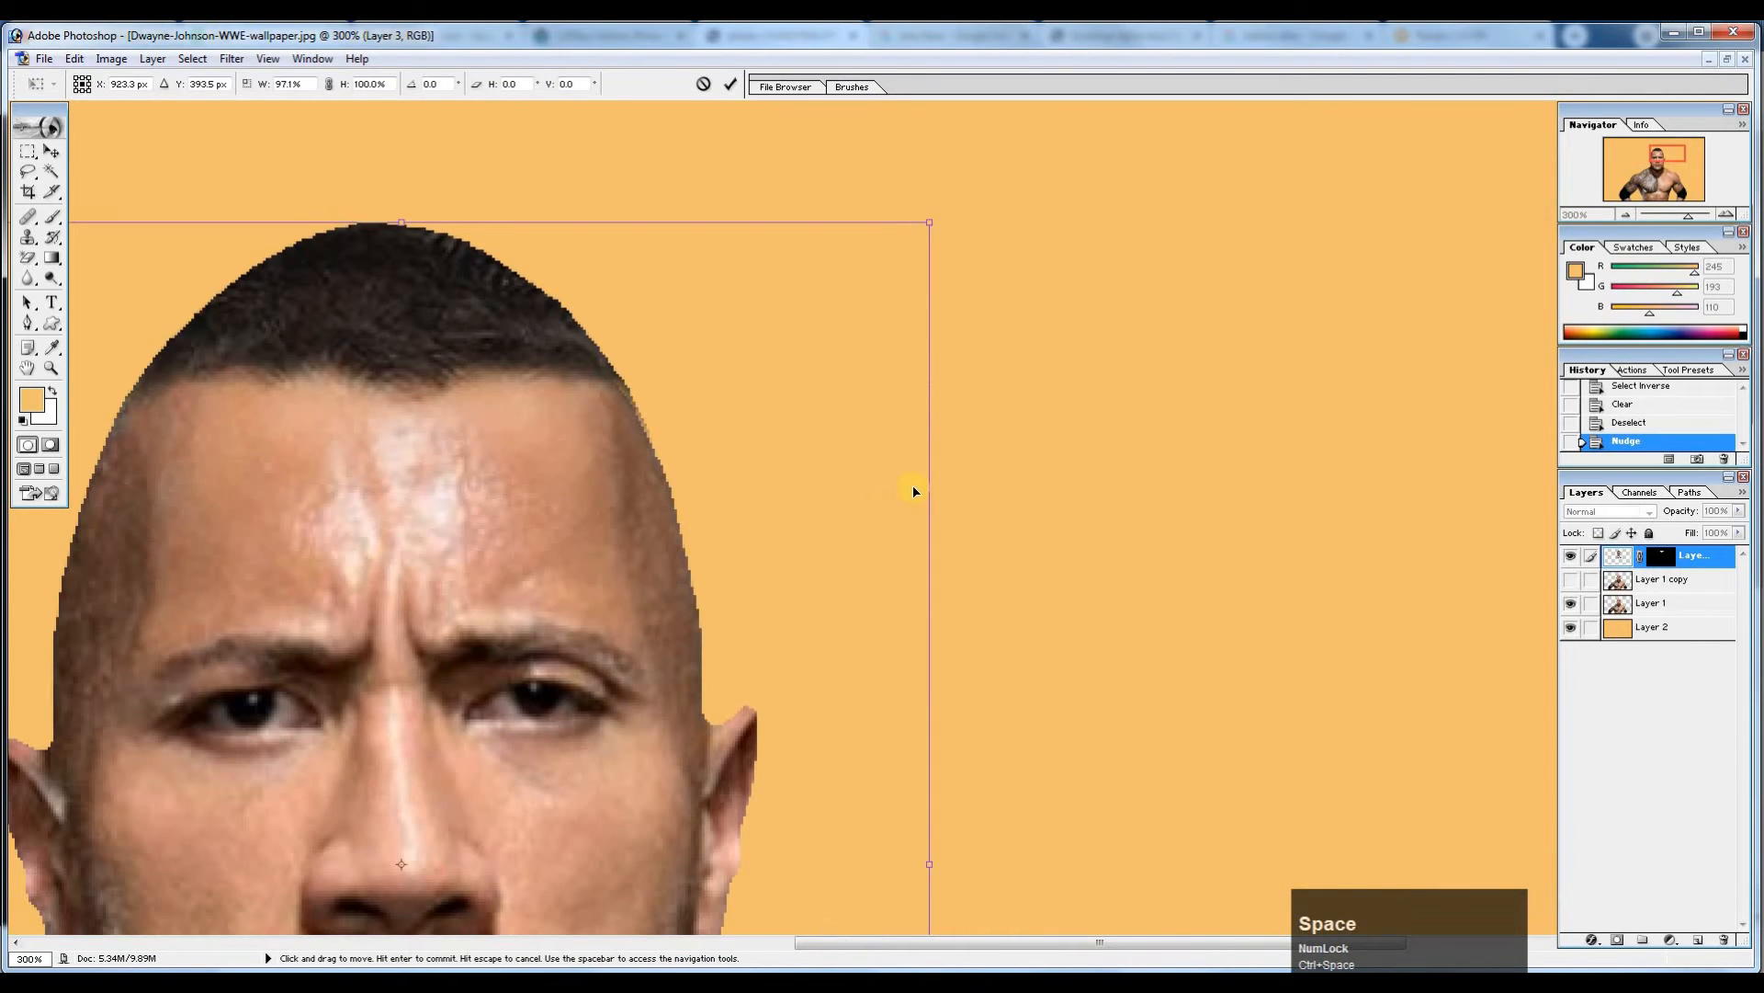
drag(929, 488, 924, 488)
drag(552, 393, 552, 393)
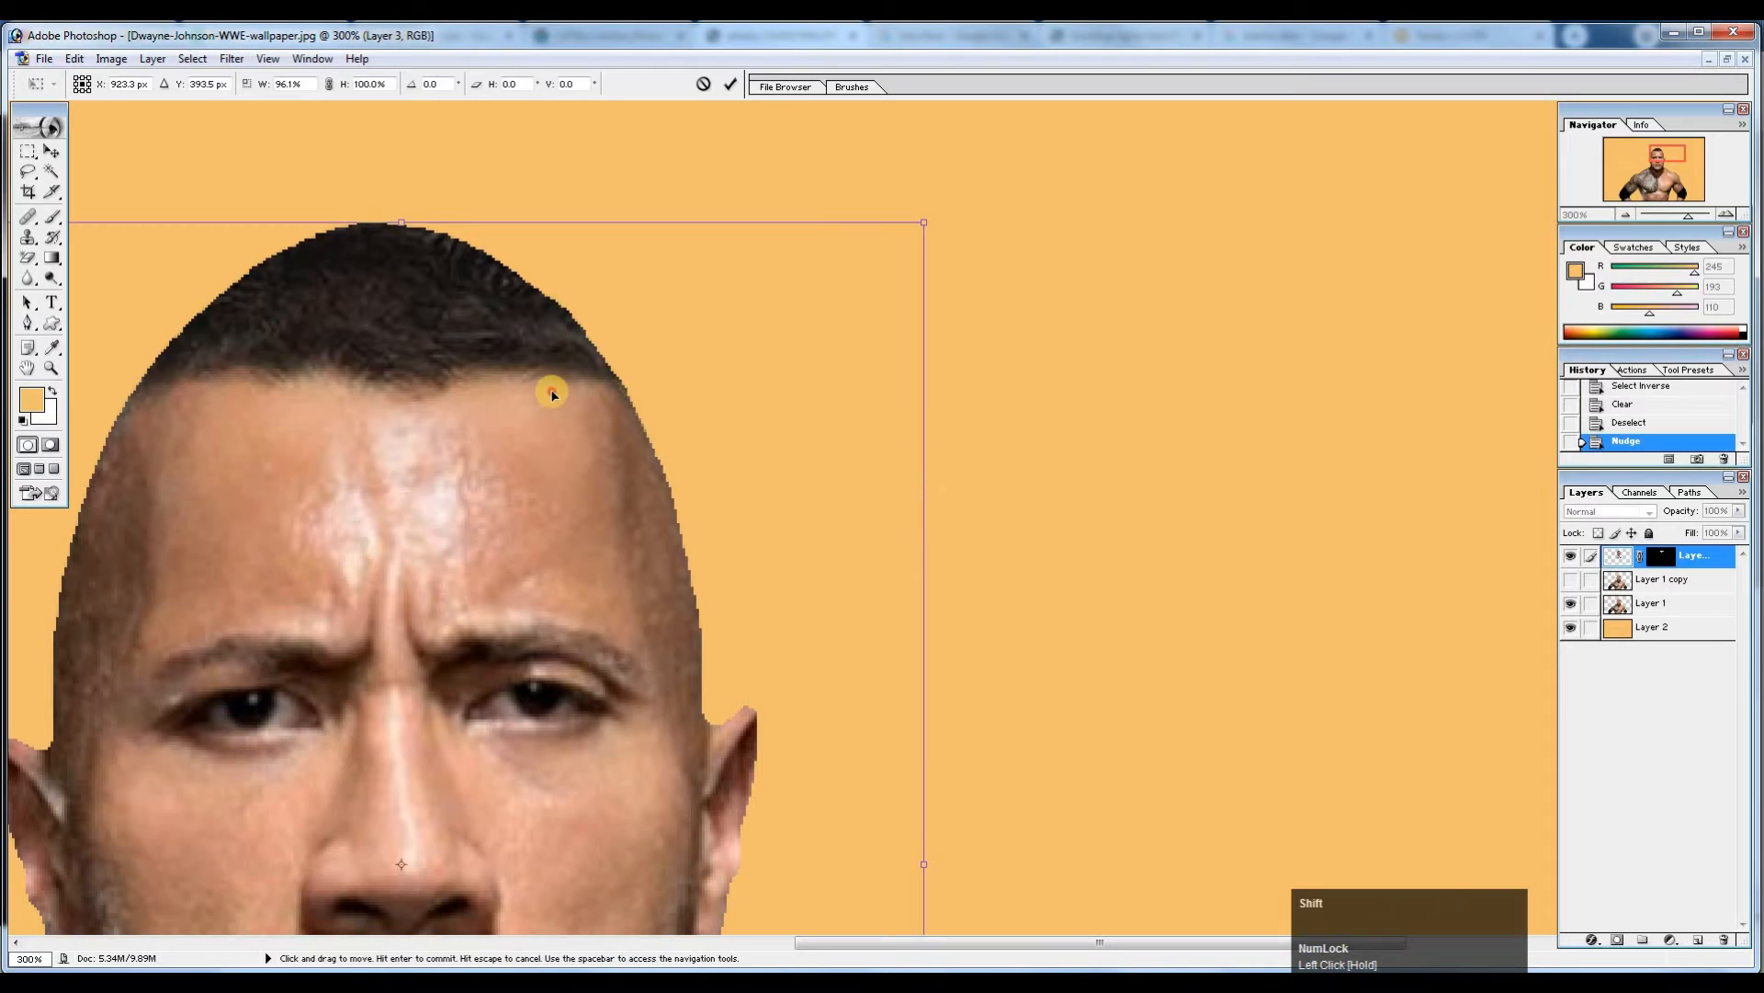
double_click(552, 394)
ctrl+alt+click(851, 276)
ctrl+alt+click(934, 345)
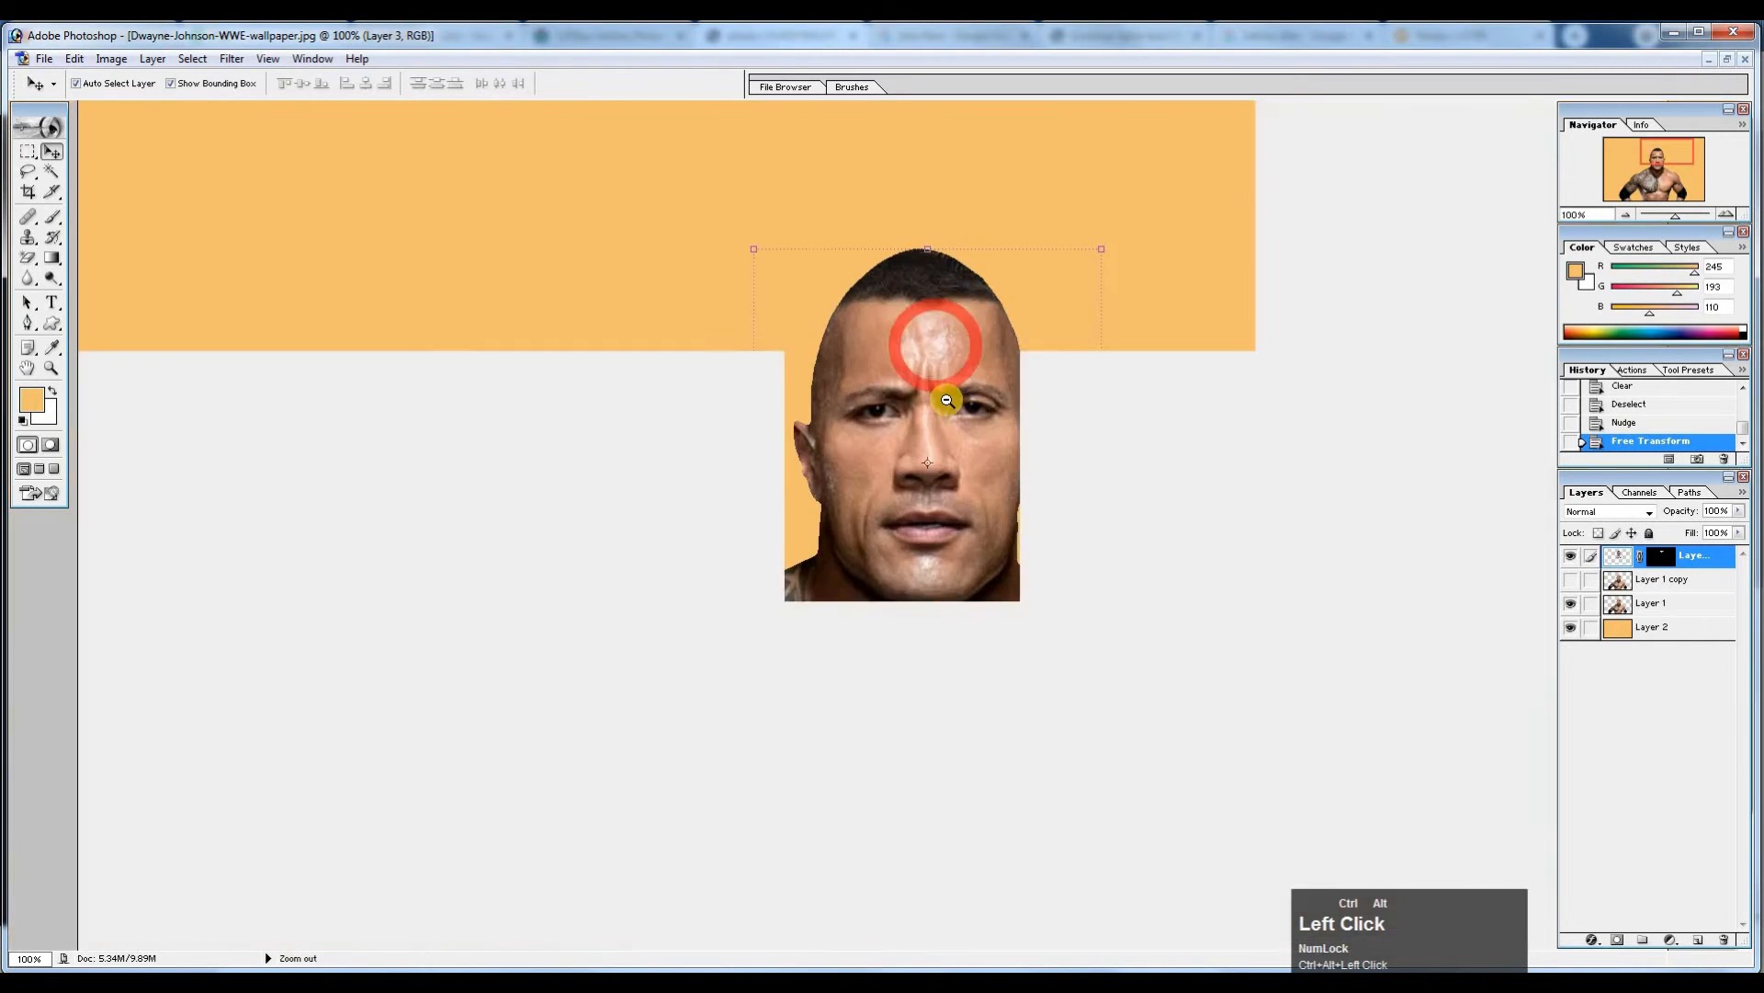
ctrl+alt+click(946, 400)
click(1133, 418)
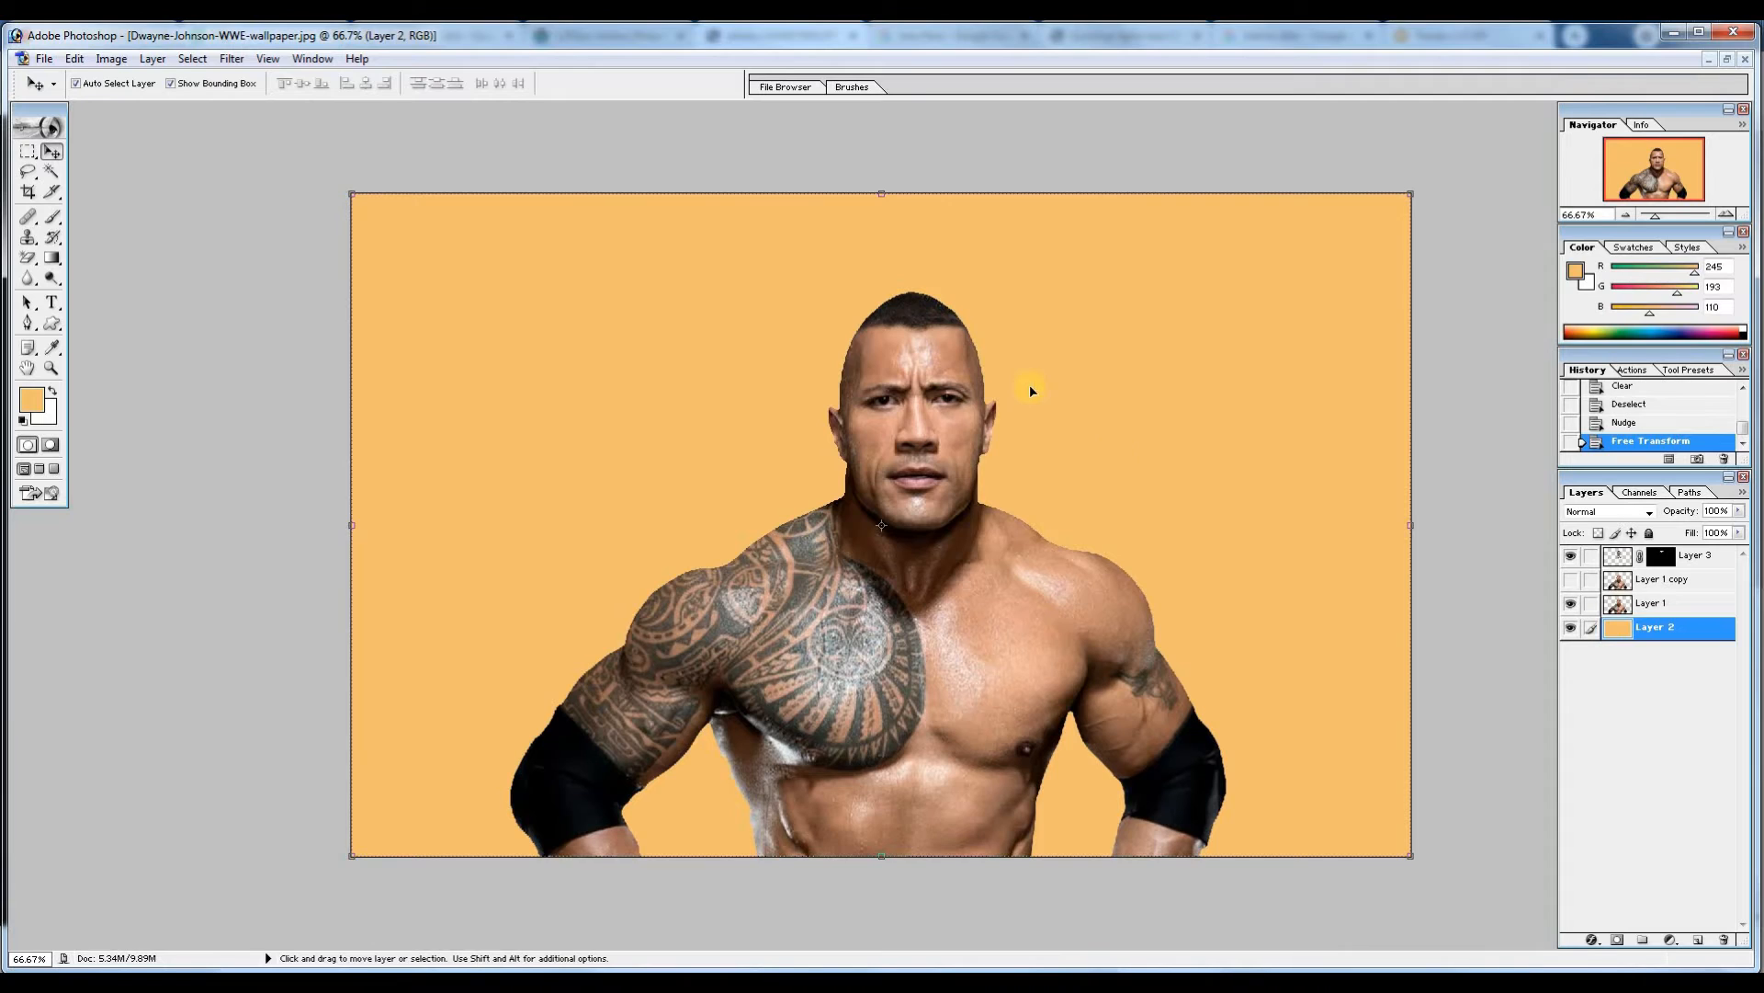
Fine-tune the hair layer's height on the head with a small upward nudge.
click(917, 323)
key(ctrl+z)
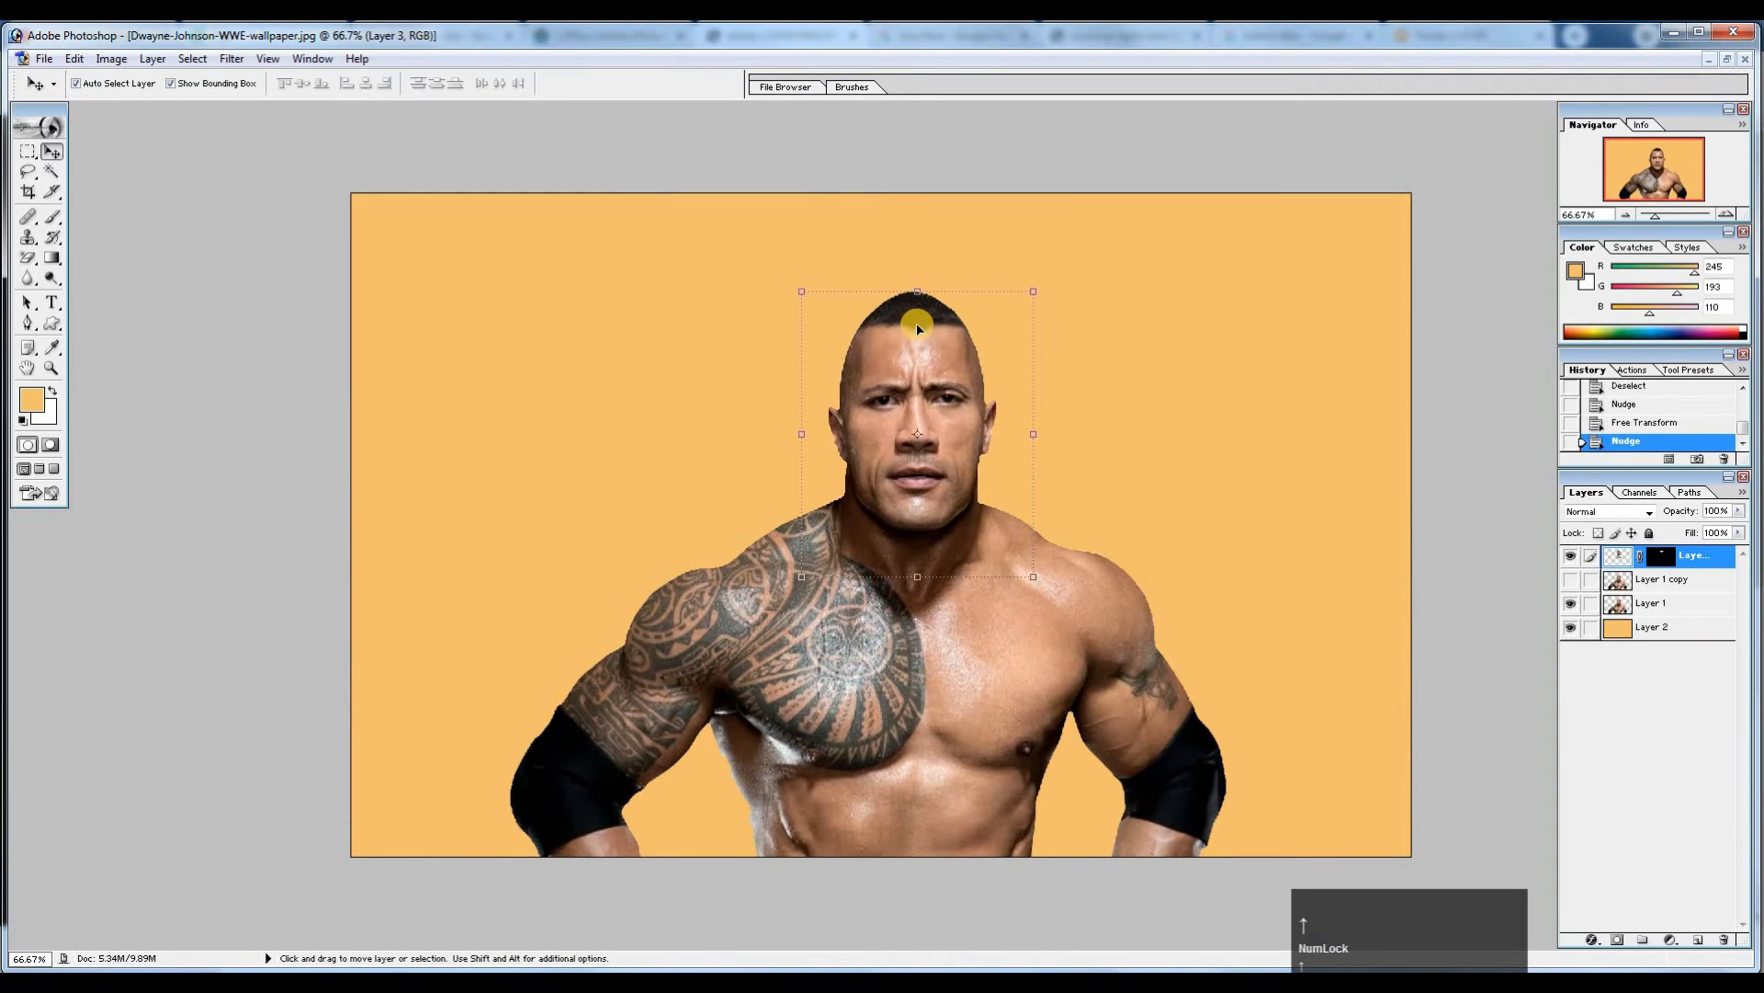
click(1178, 354)
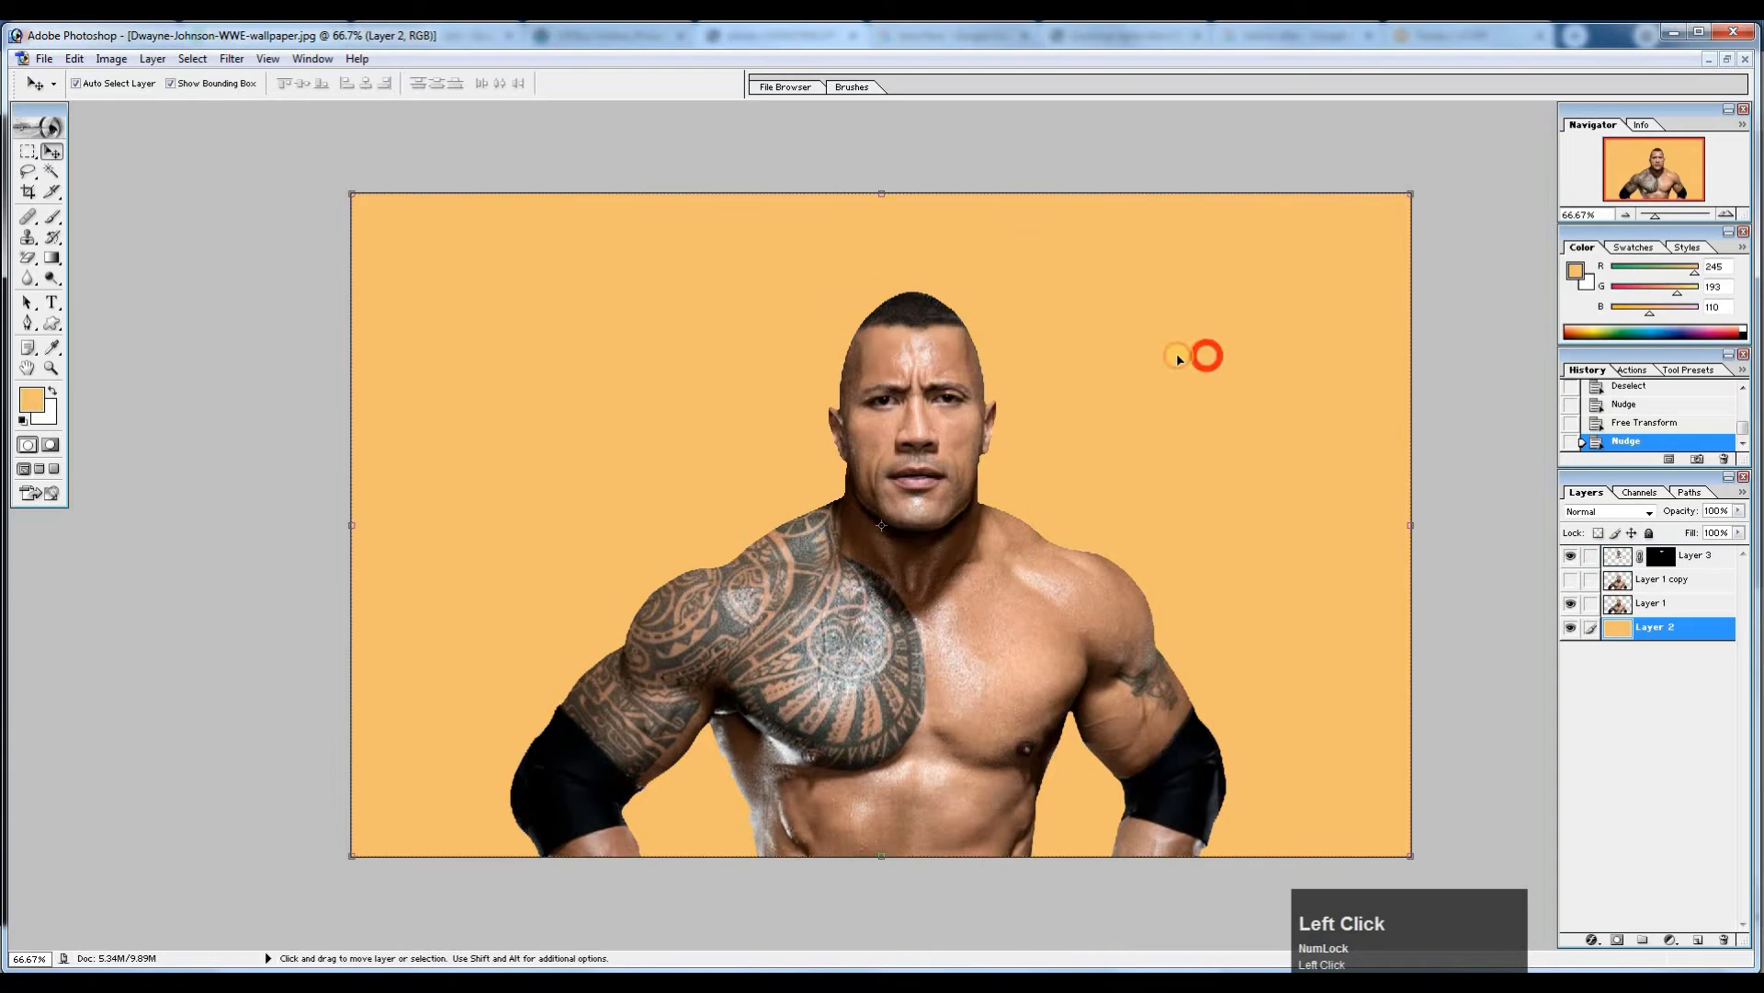
Inspect how the hair meets the forehead and temples, both up close and in the full image.
ctrl+click(947, 317)
ctrl+click(952, 354)
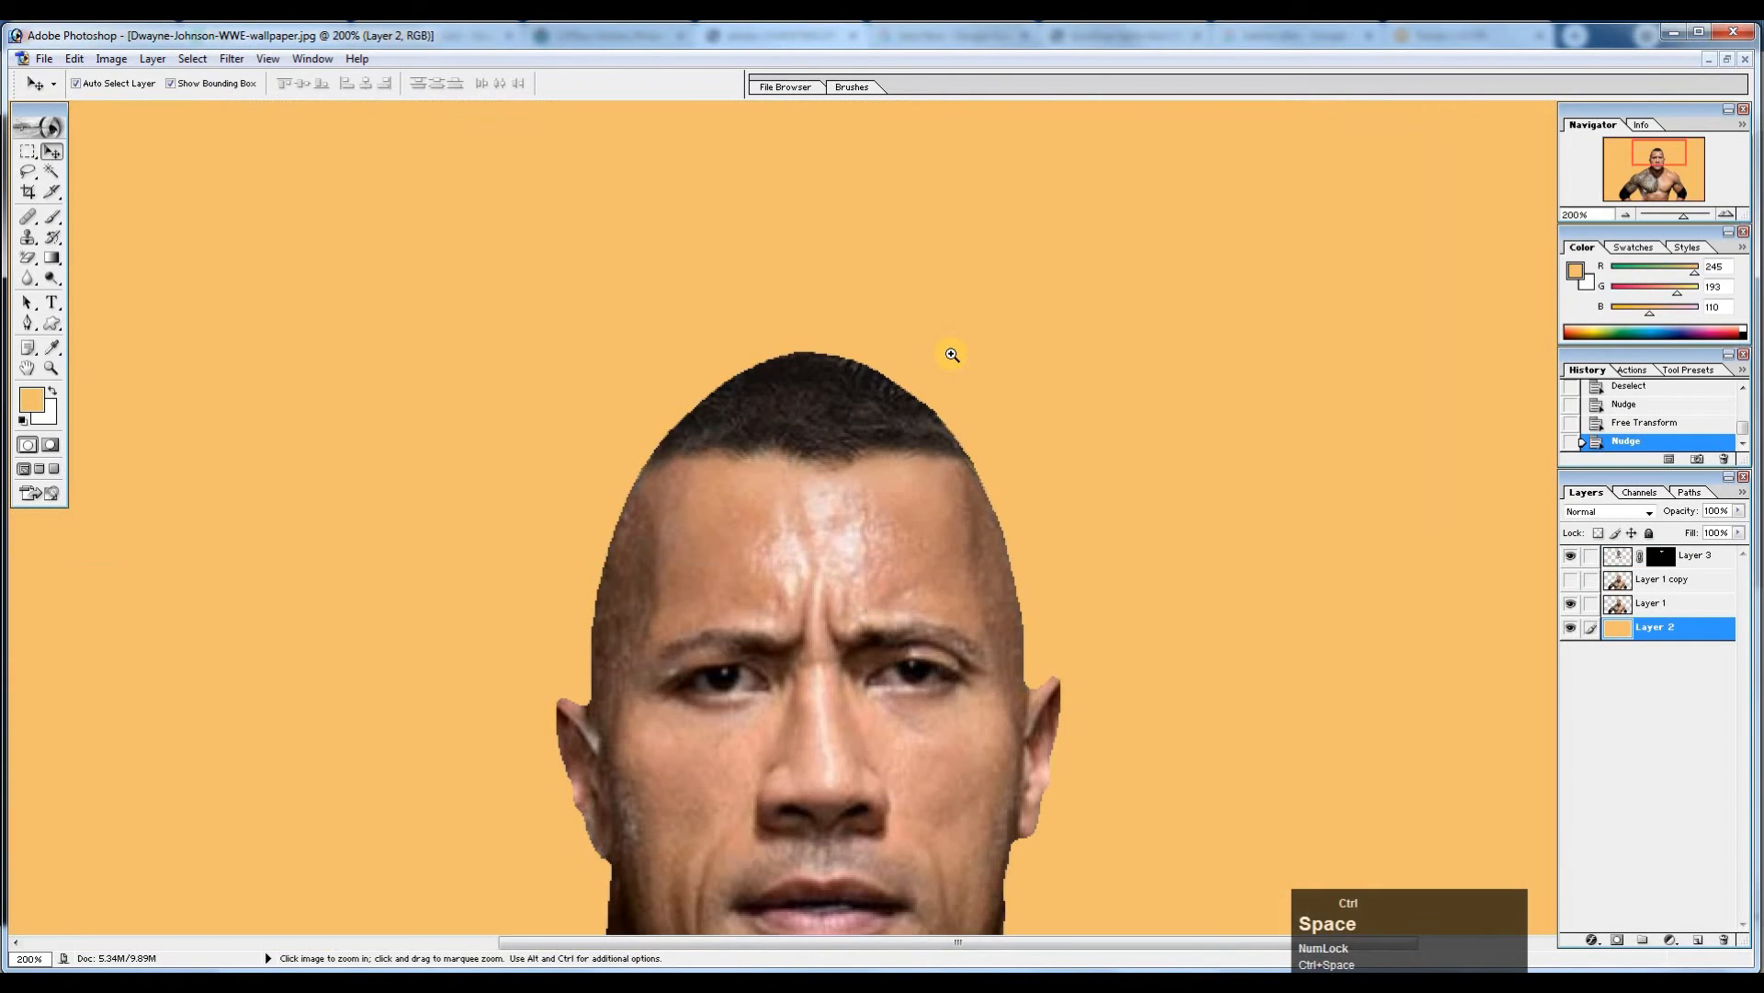
ctrl+alt+click(905, 379)
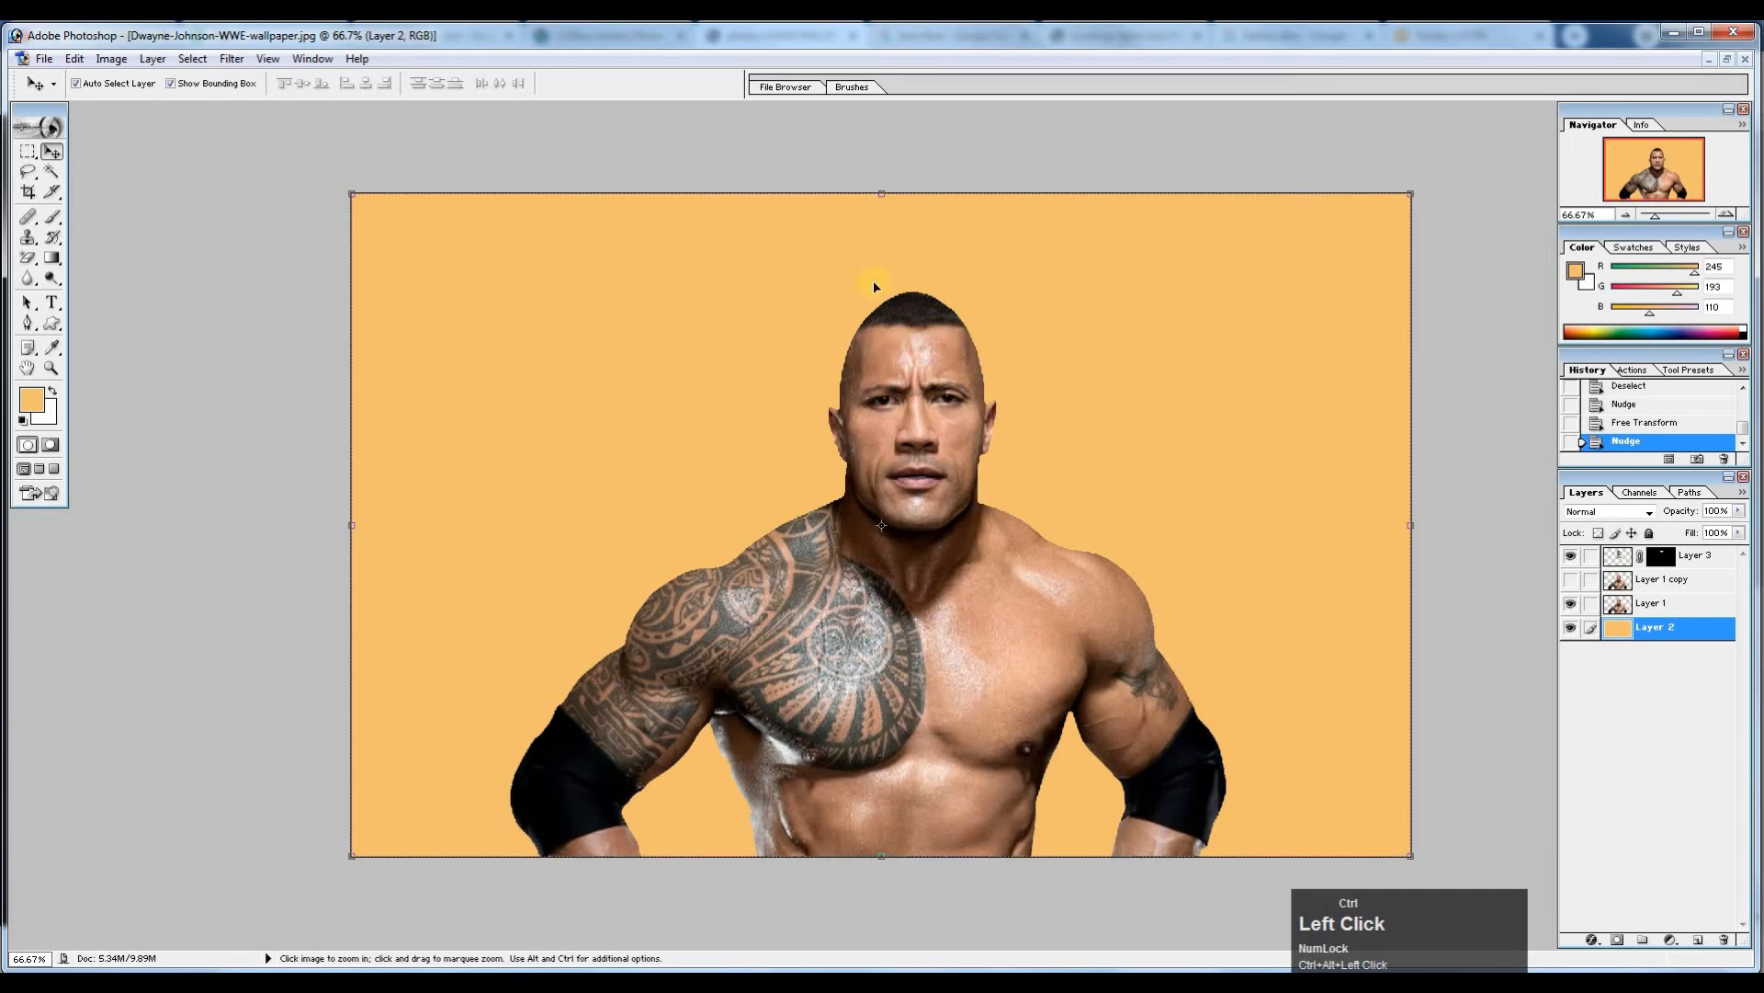
ctrl+click(946, 363)
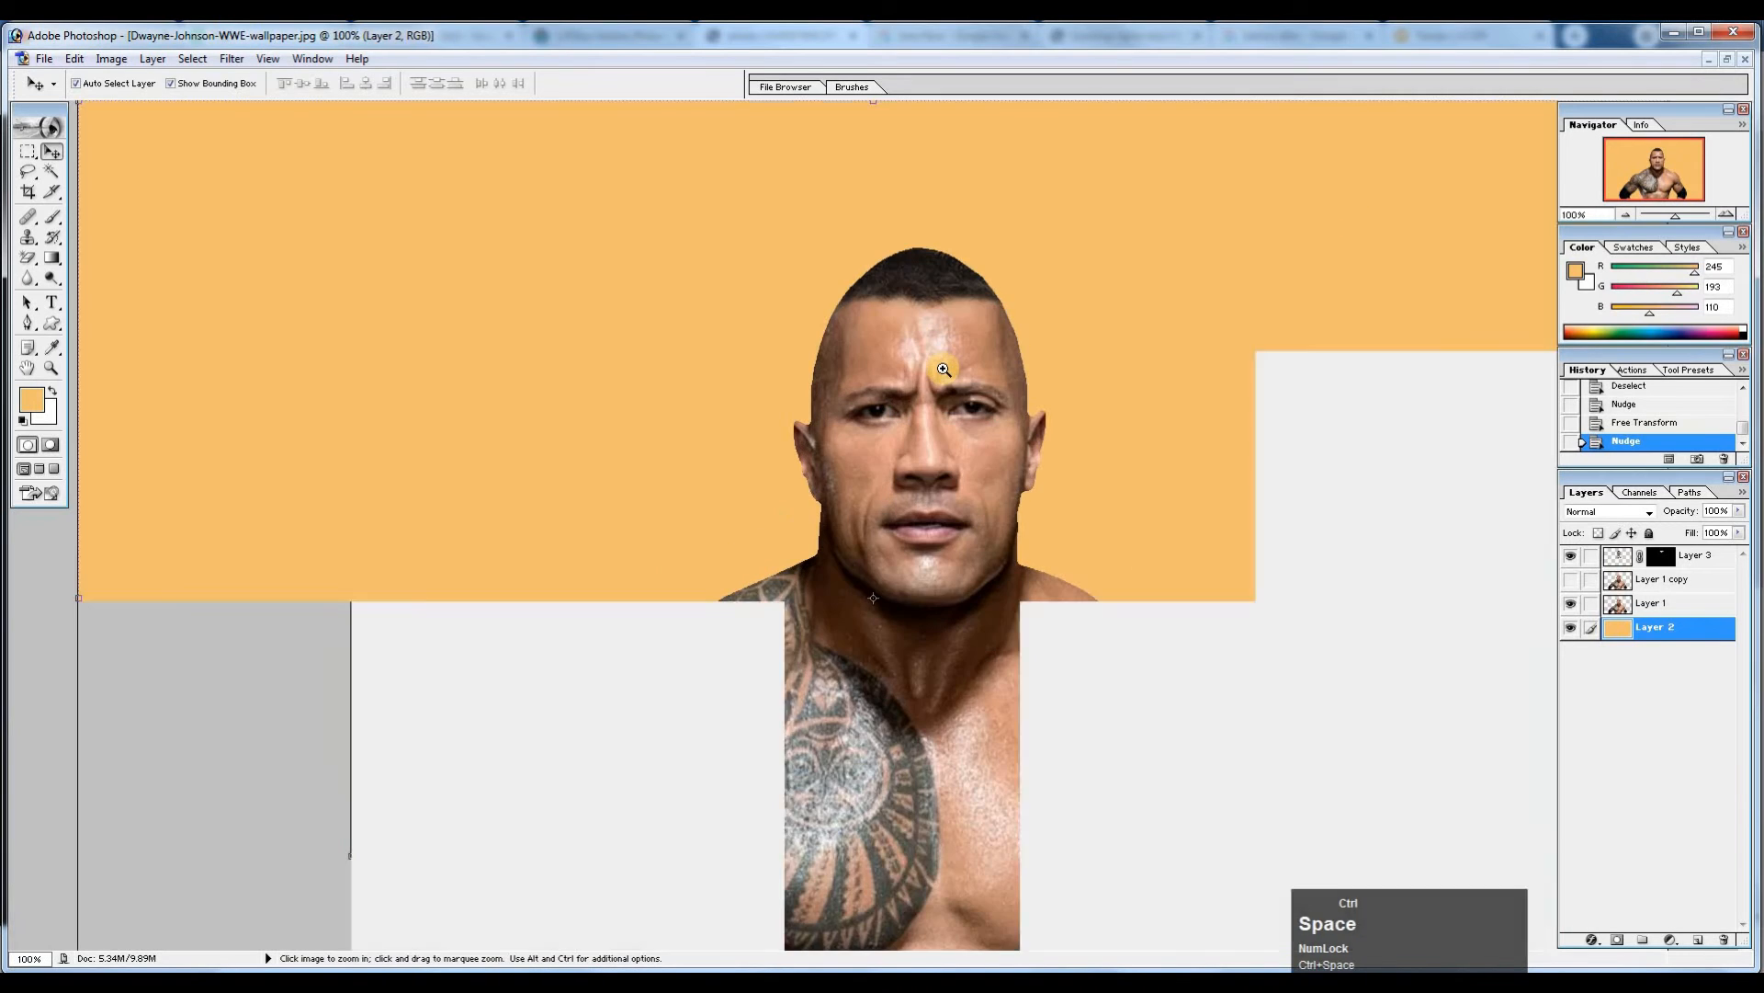
ctrl+click(981, 324)
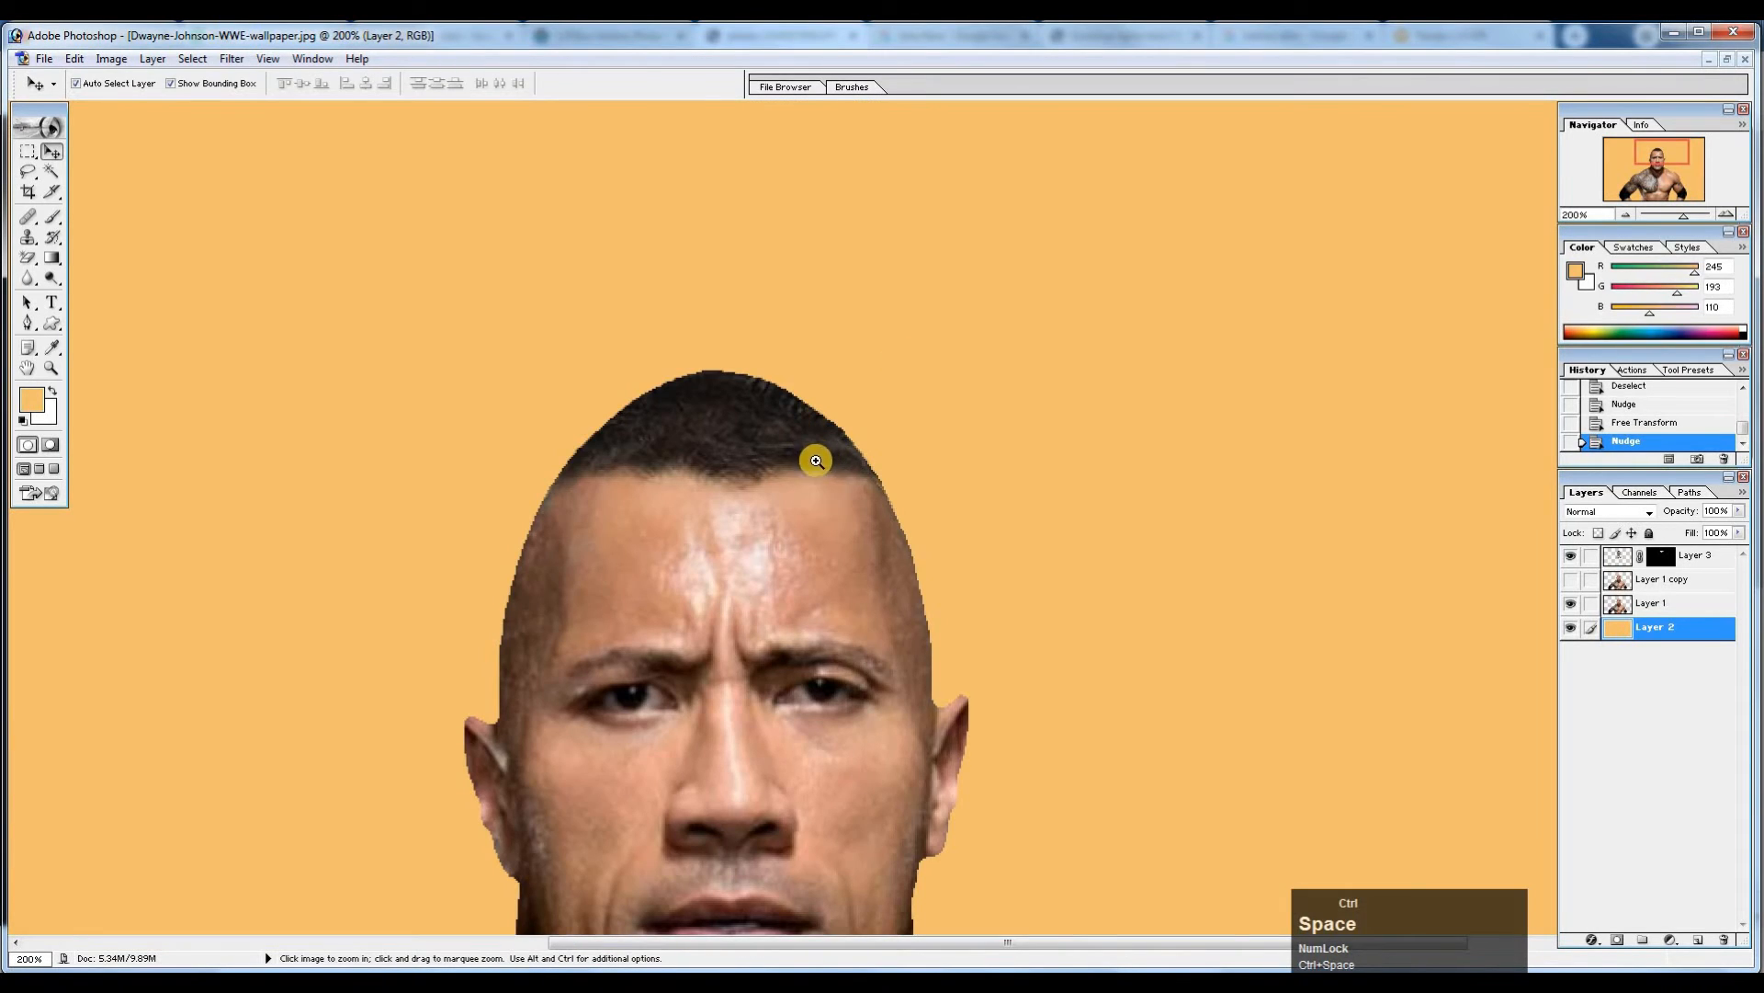
ctrl+alt+click(799, 395)
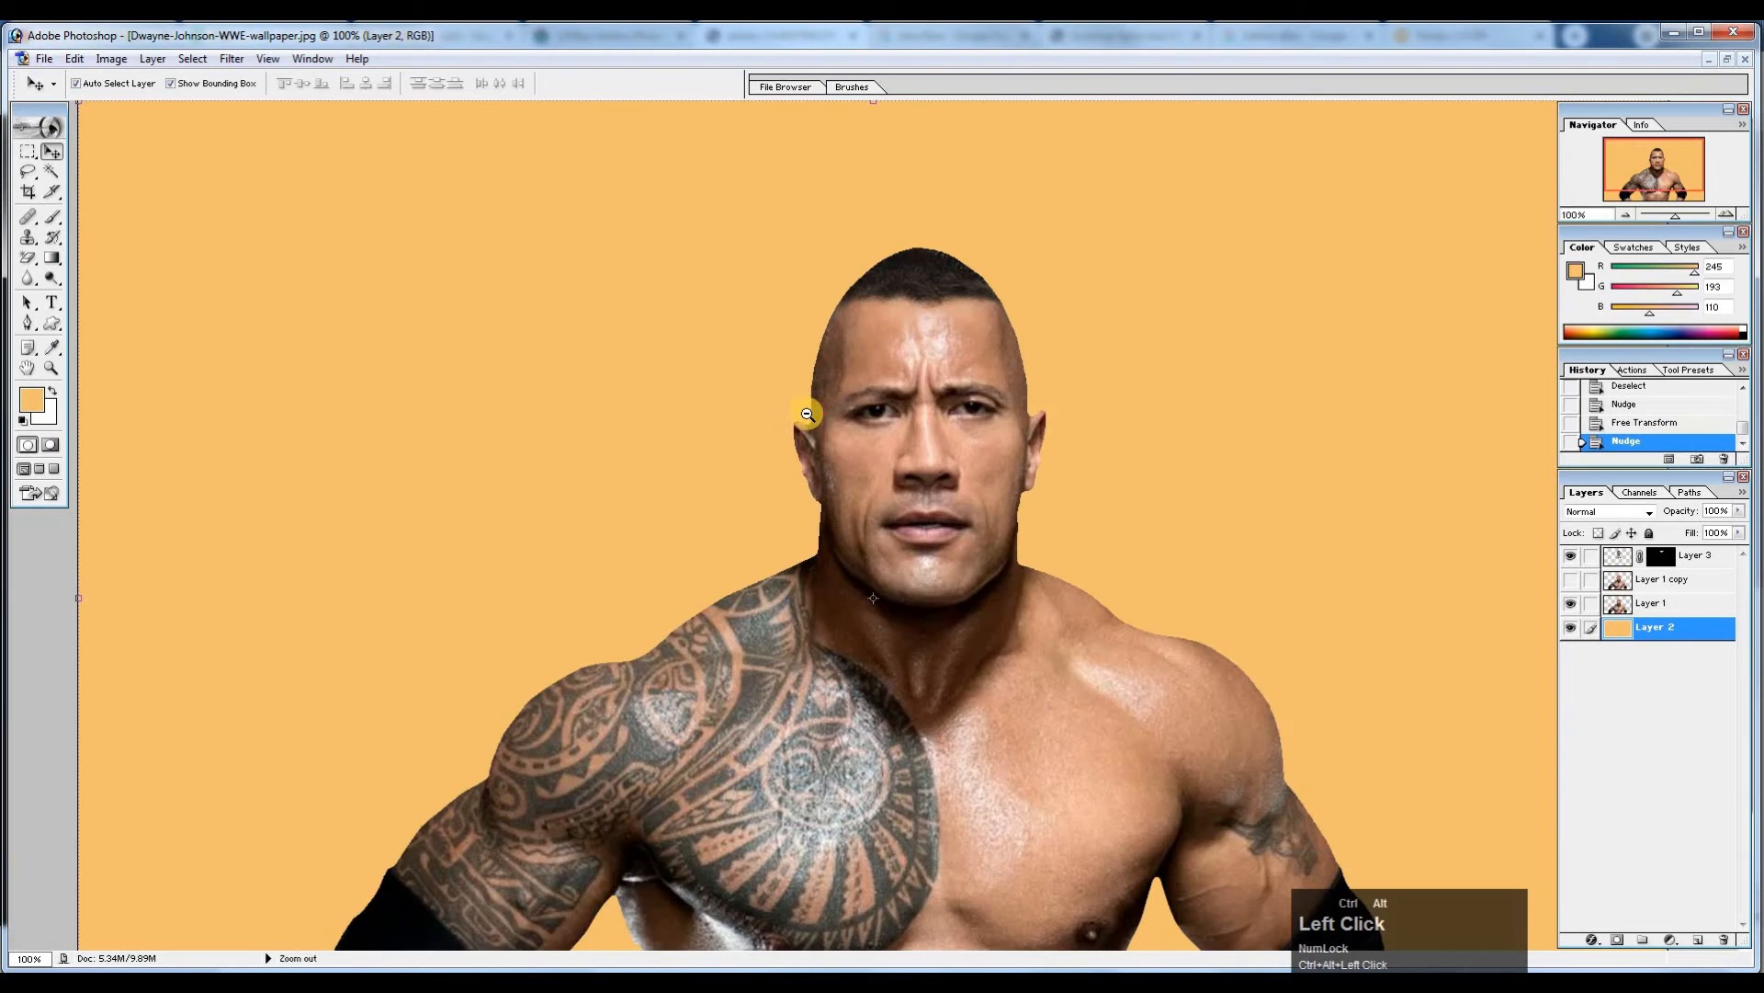
ctrl+alt+click(813, 407)
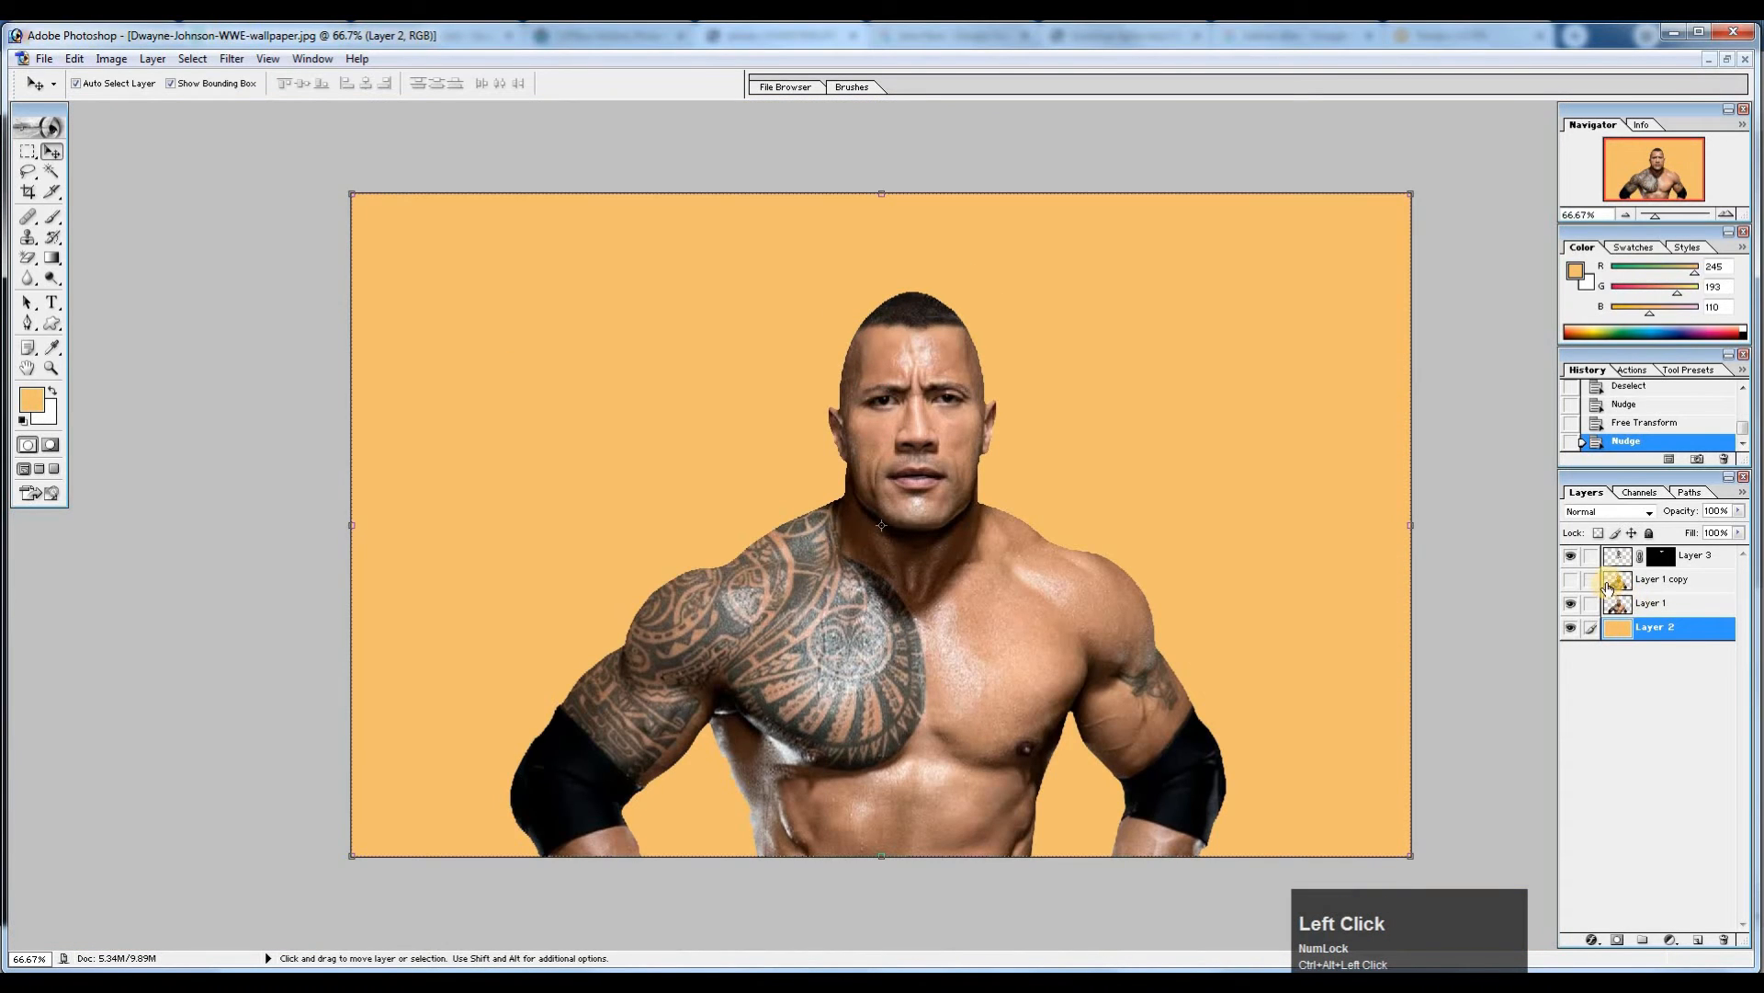
Show Layer 1 copy and move its bald wrestler to the left, beside the version with hair.
drag(1607, 587, 1617, 562)
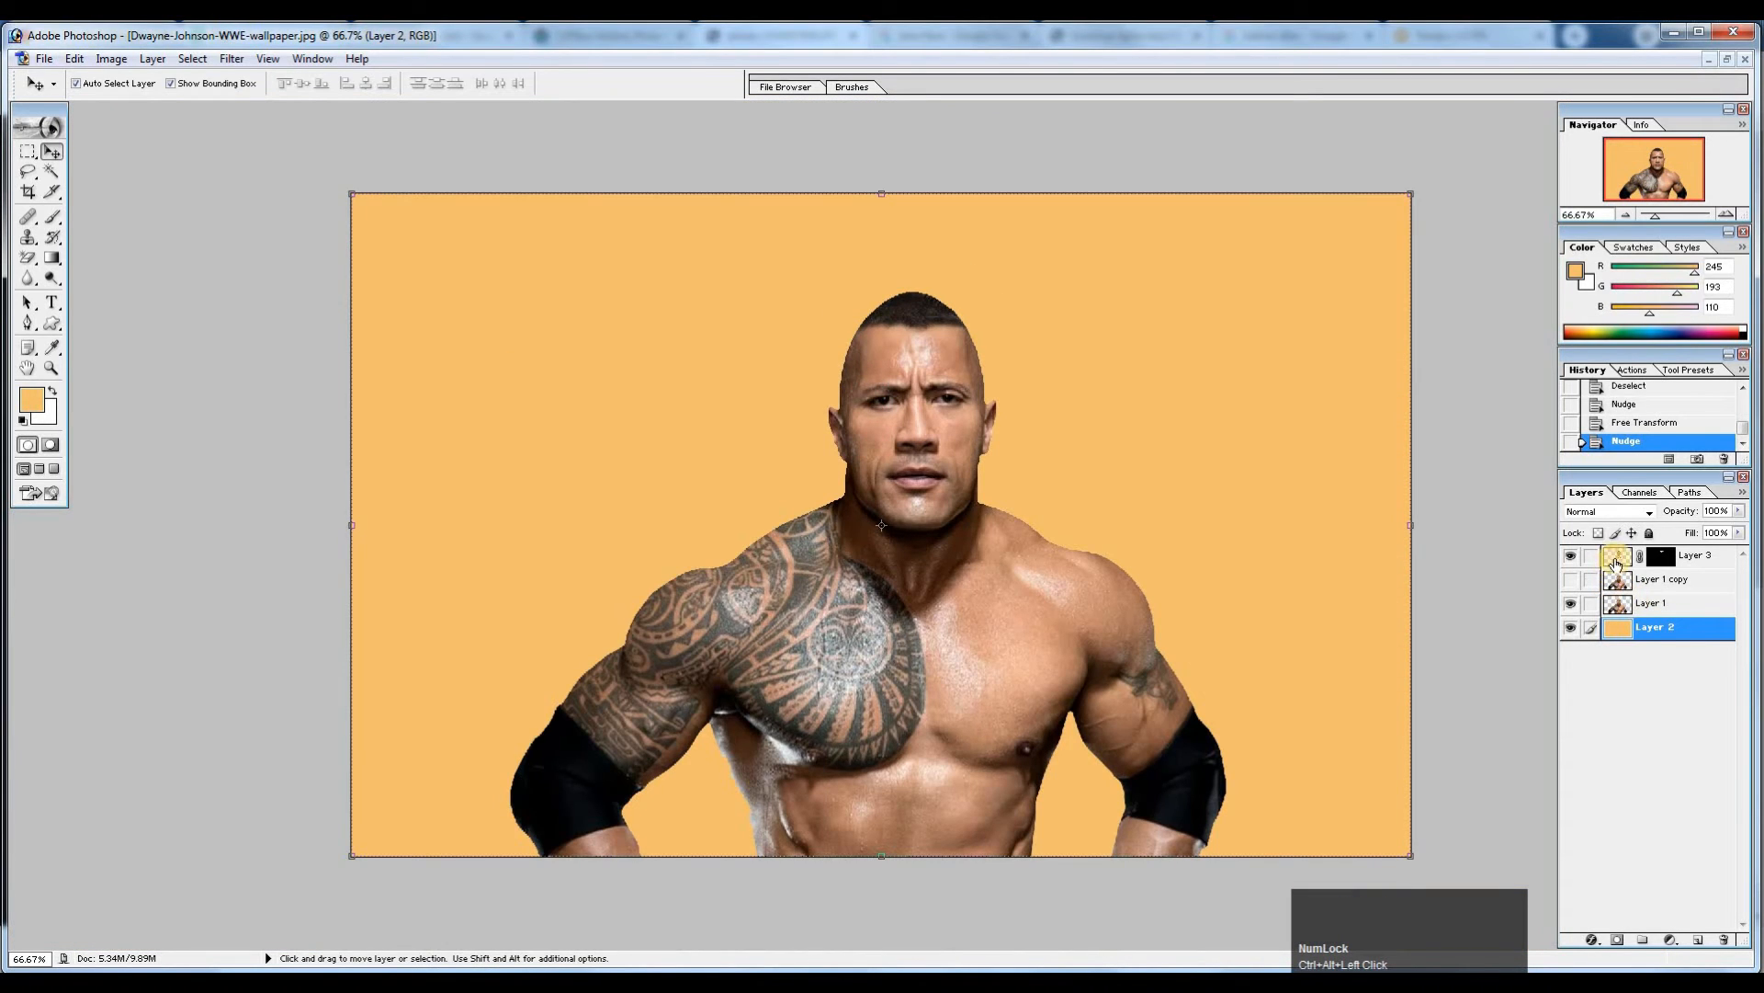
click(1571, 580)
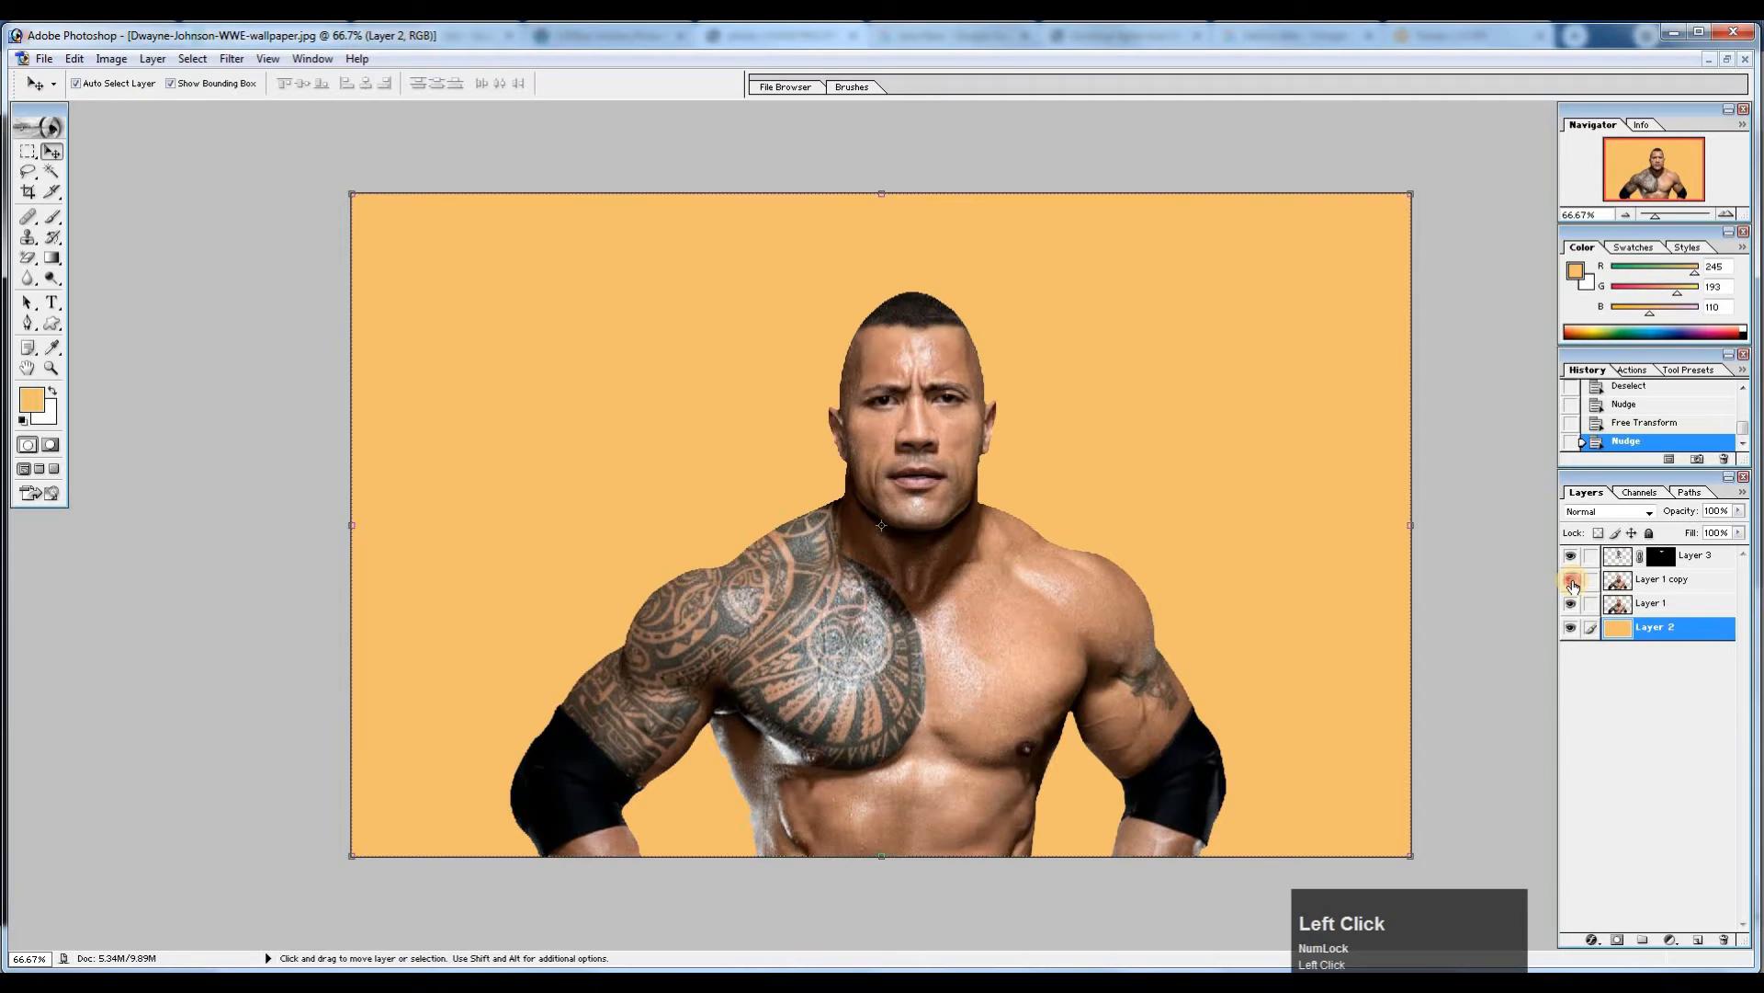
click(1654, 581)
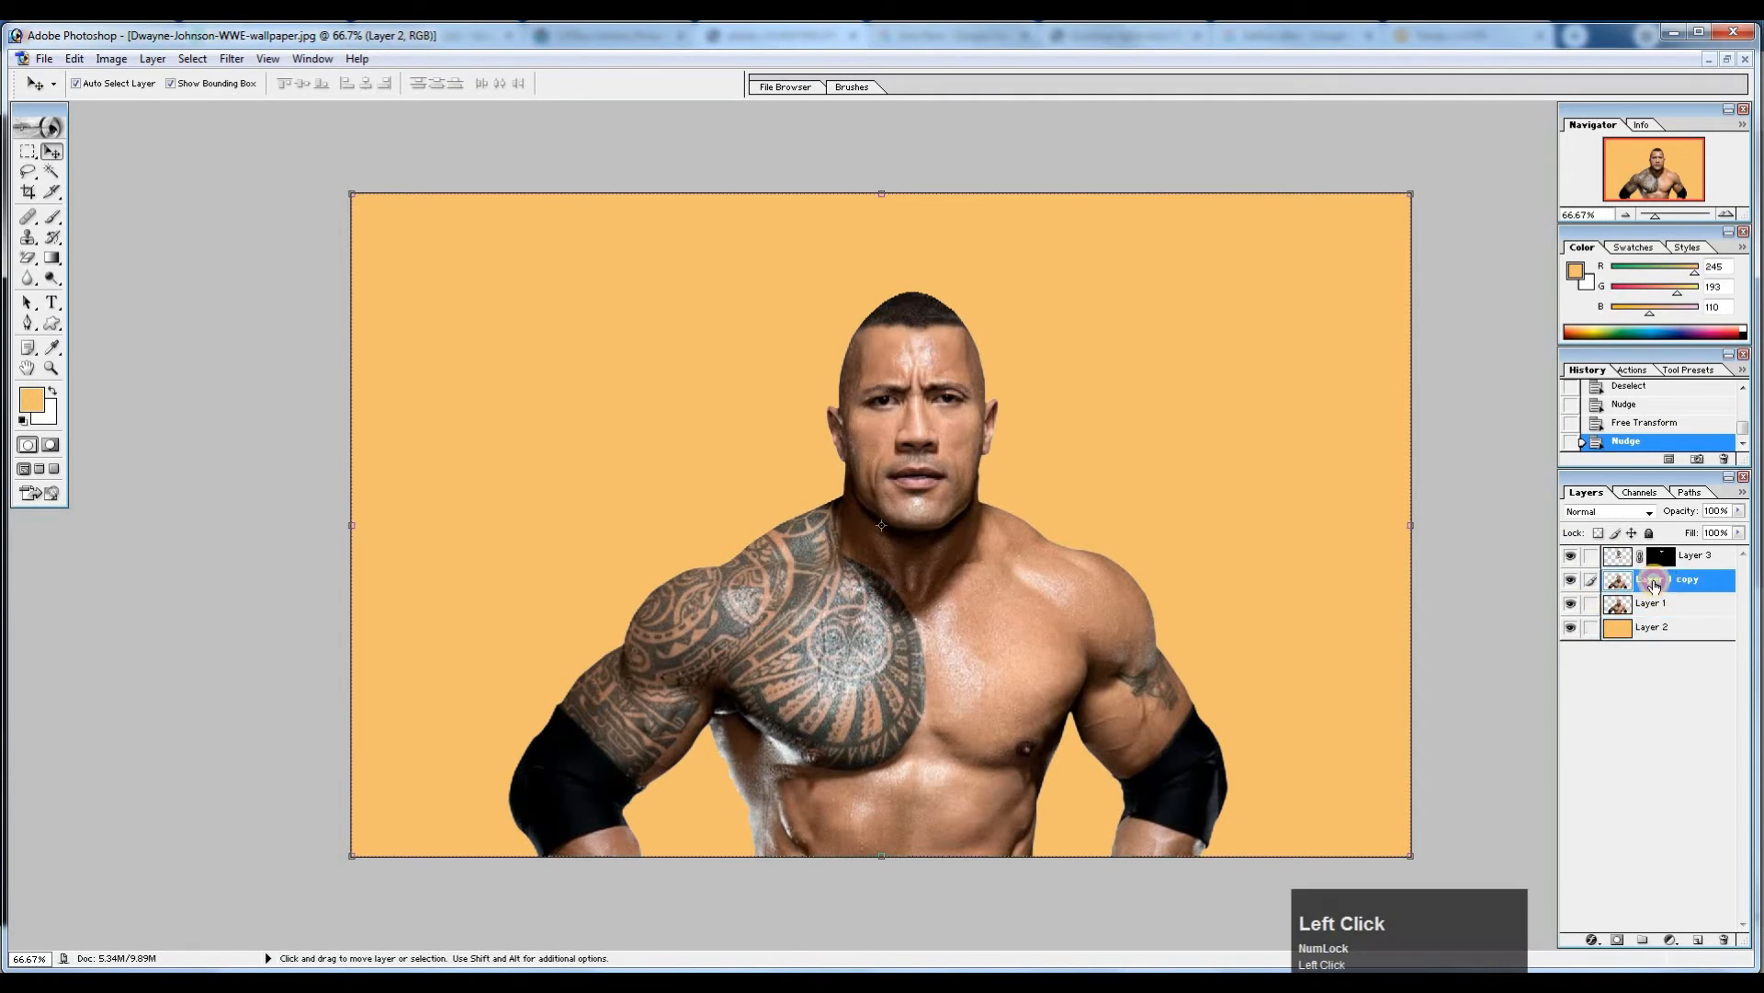
mouse_move(1129, 338)
mouse_down()
mouse_move(764, 331)
mouse_move(788, 325)
mouse_up()
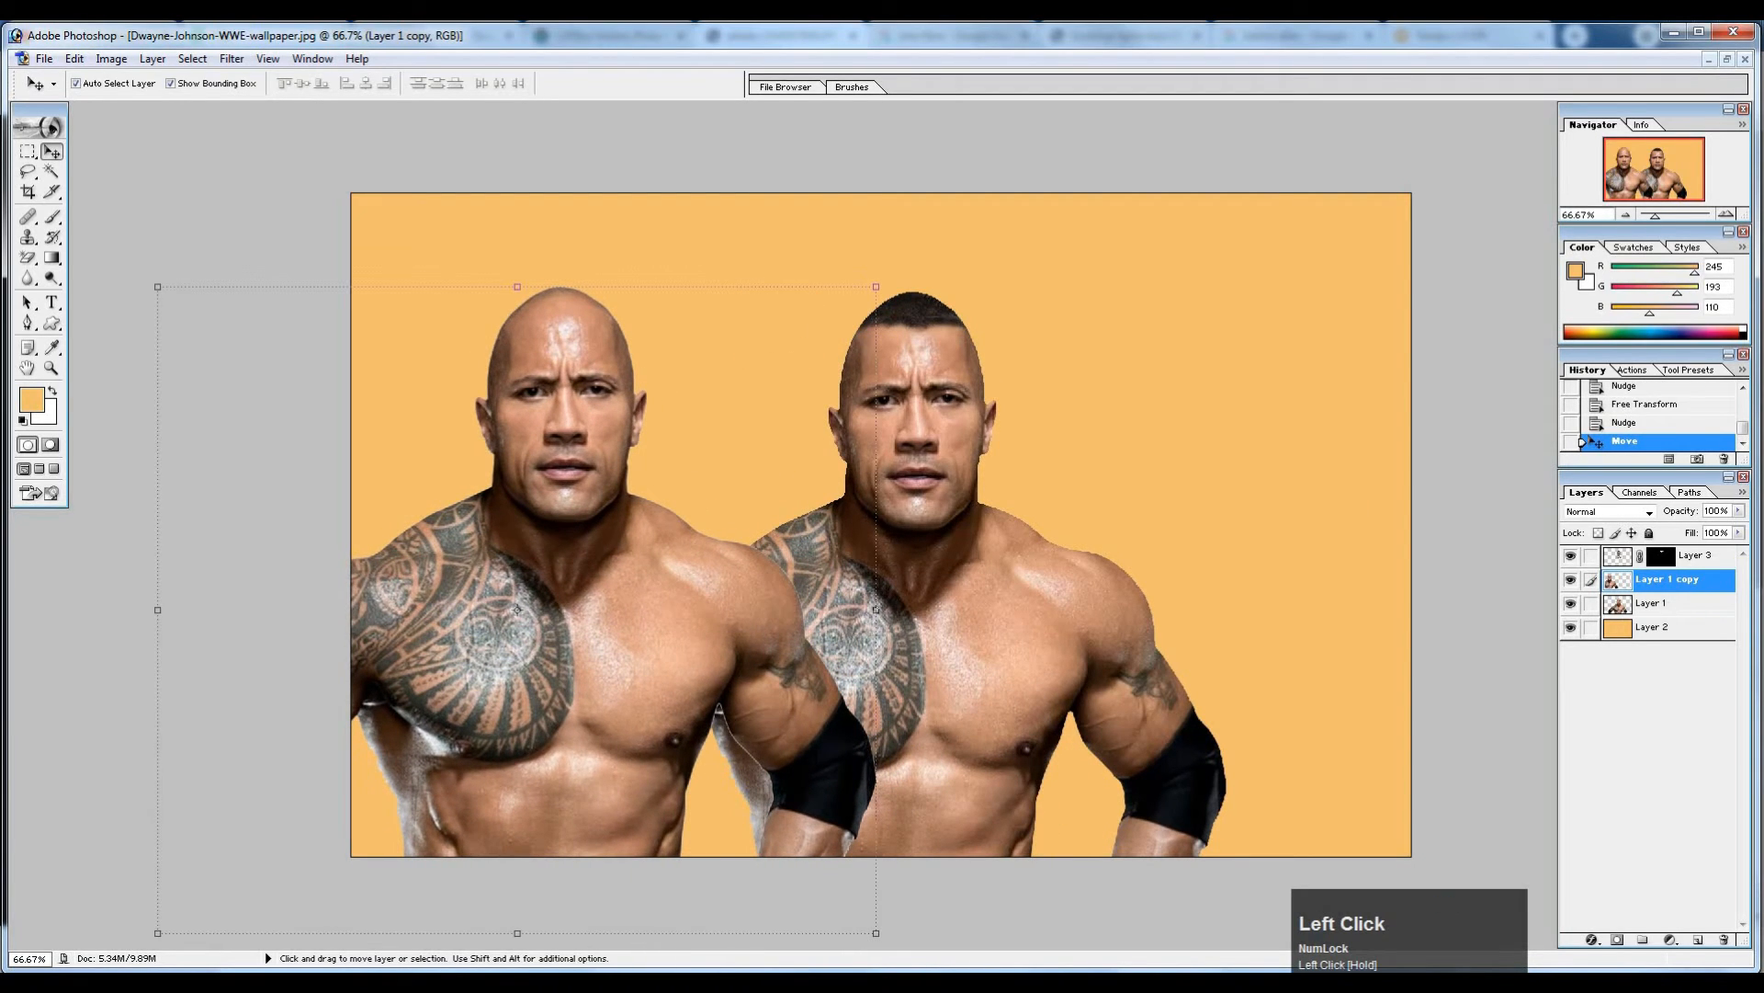
Link the hair layer, Layer 3, to Layer 1 and merge the linked layers.
click(1673, 611)
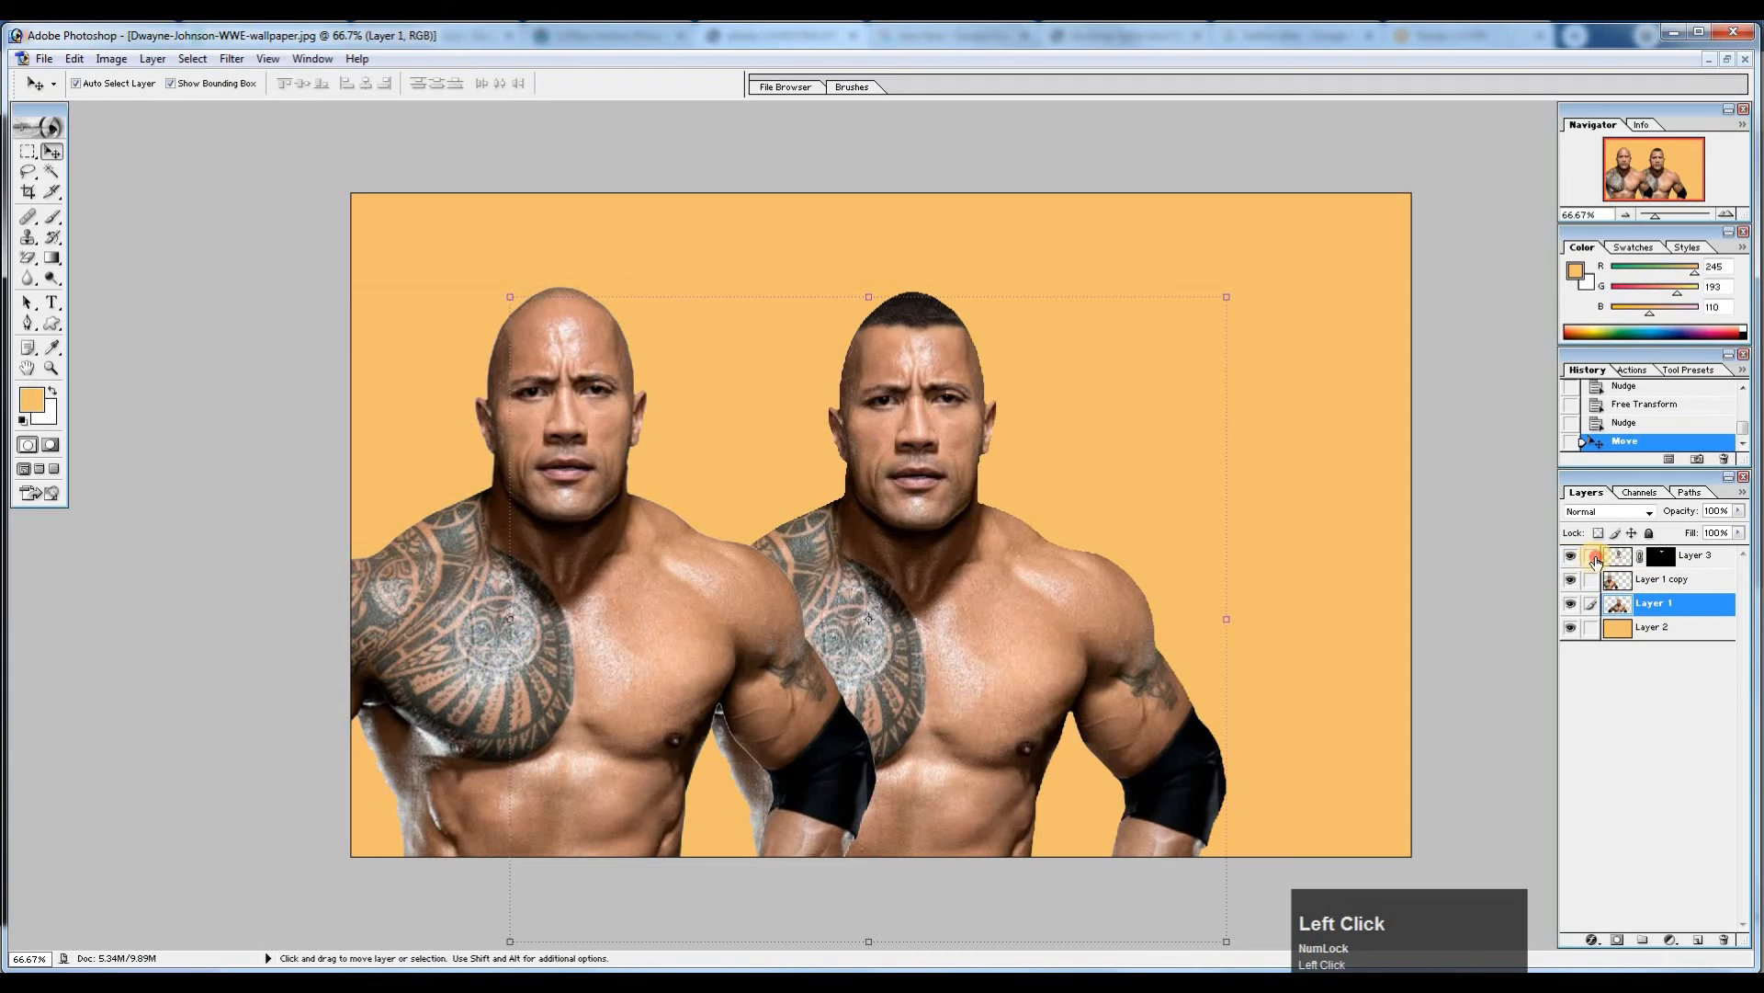
click(1593, 557)
key(ctrl+e)
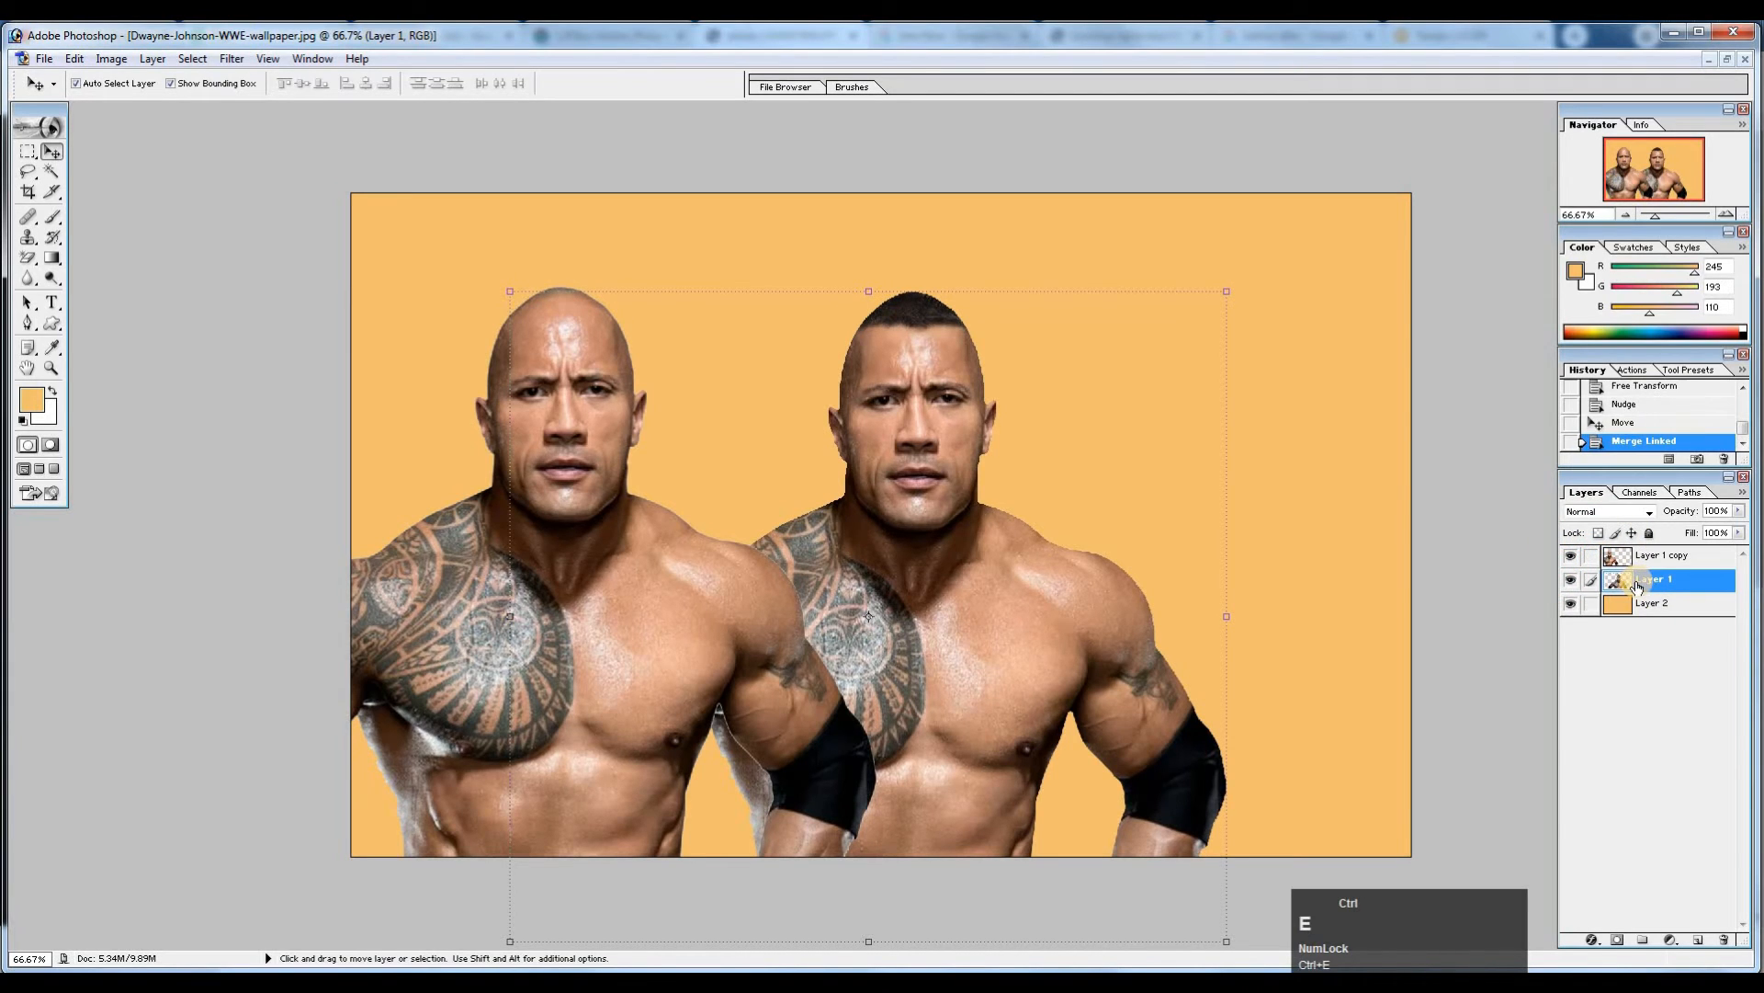
Hide the bald version on Layer 1 copy and shift the wrestler with hair slightly upward.
click(1571, 580)
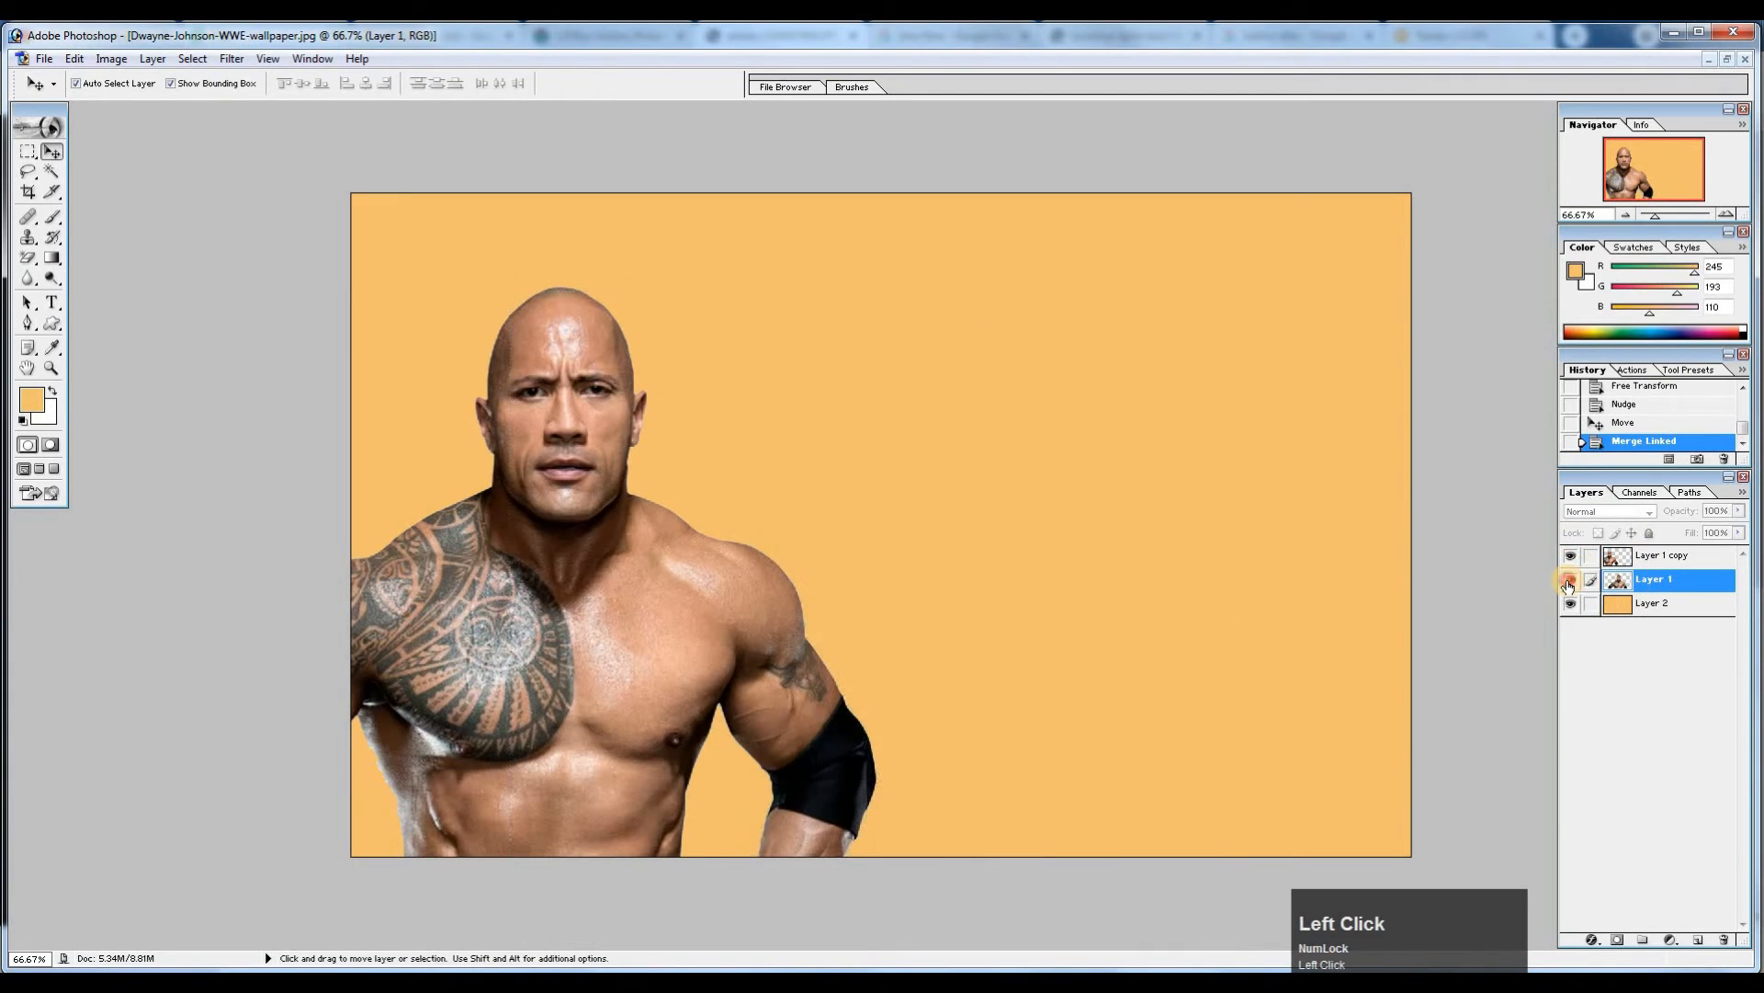
click(1571, 580)
click(1570, 556)
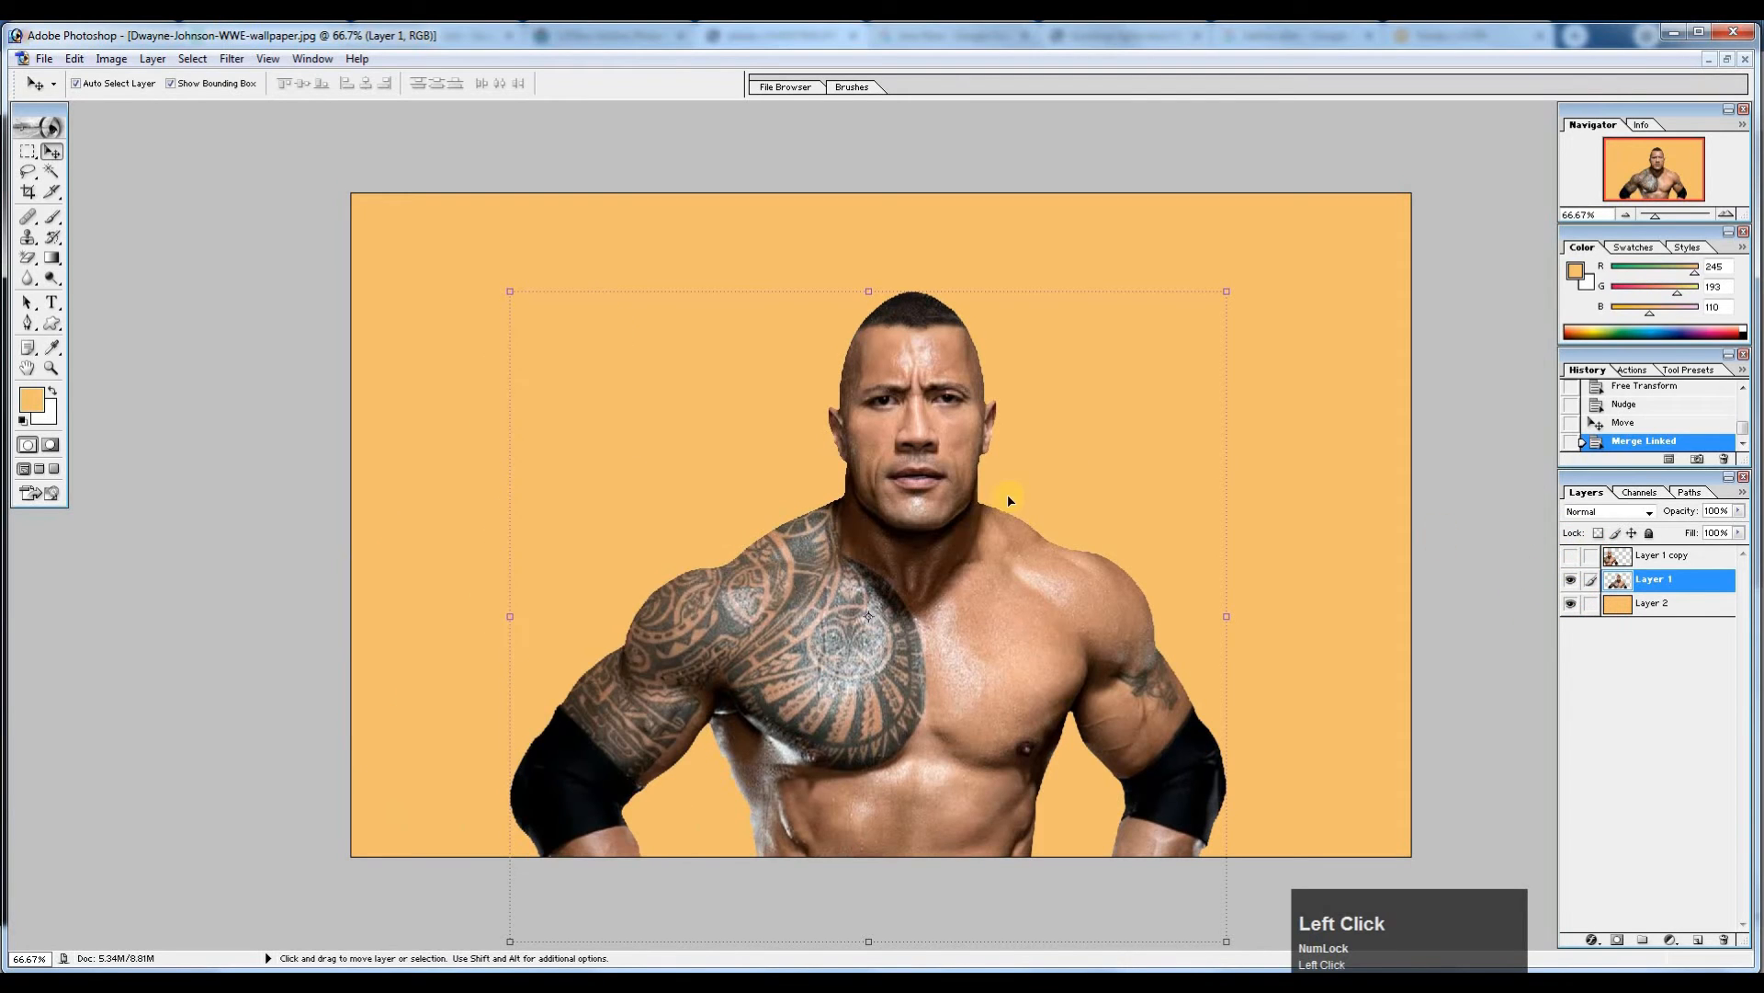
drag(957, 504, 955, 499)
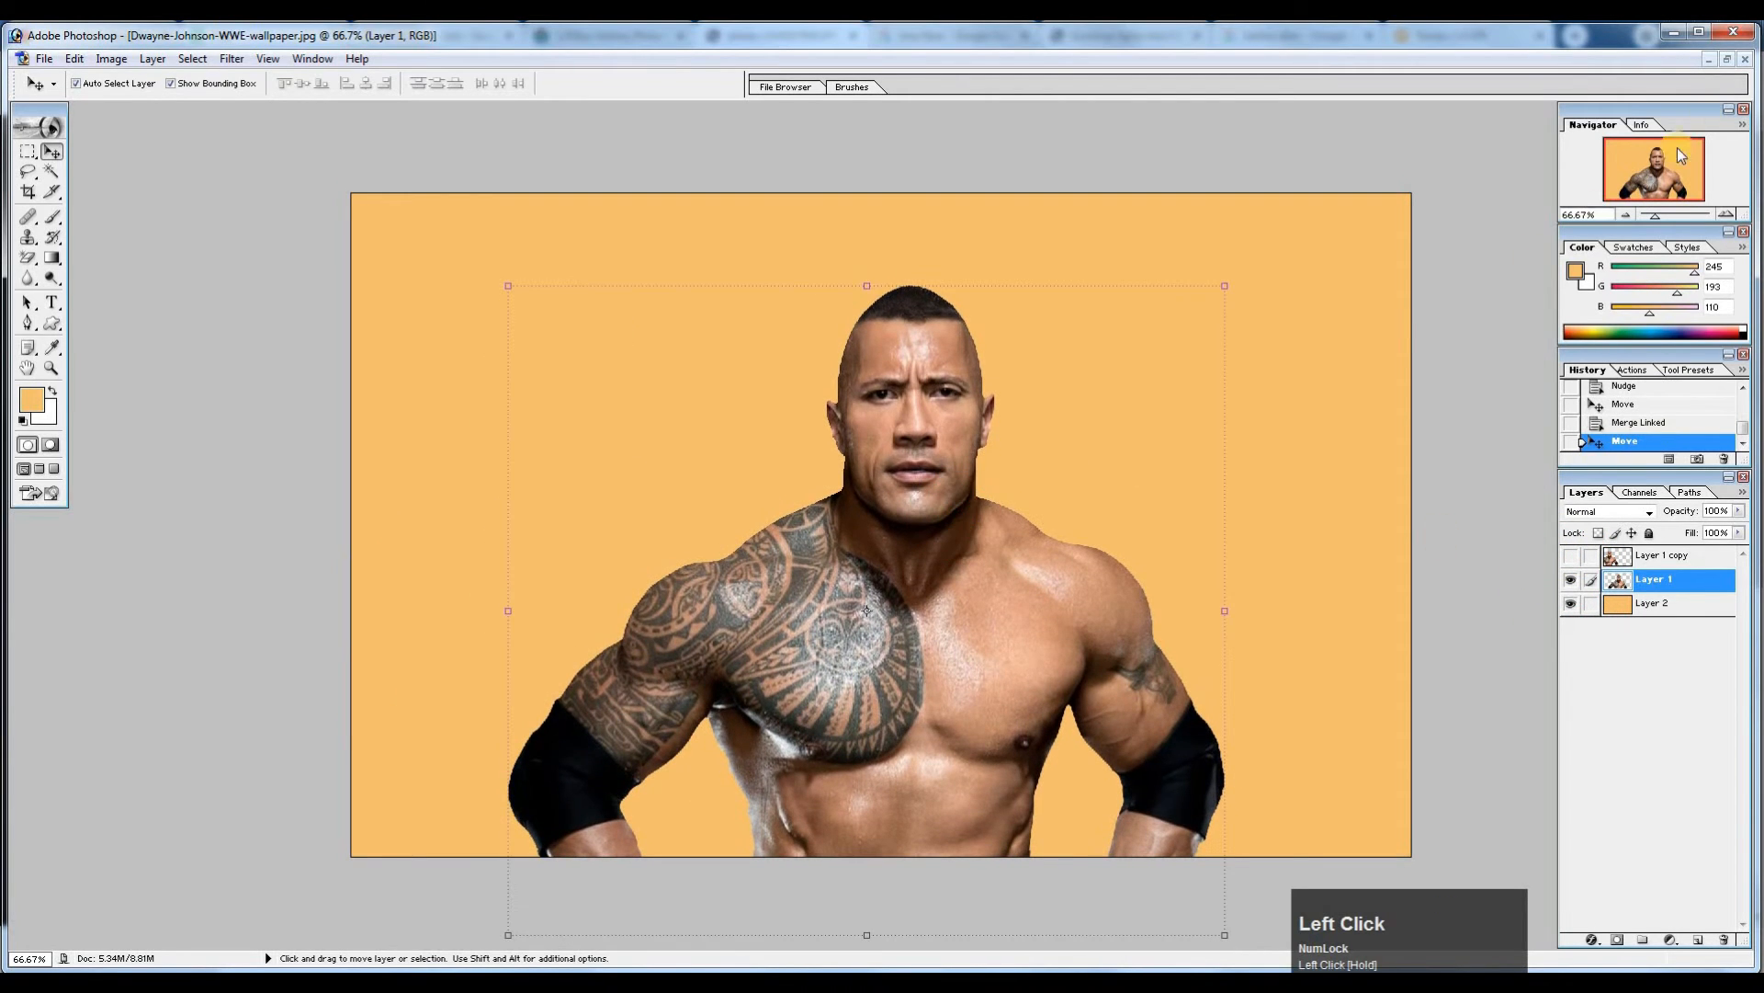
click(1728, 59)
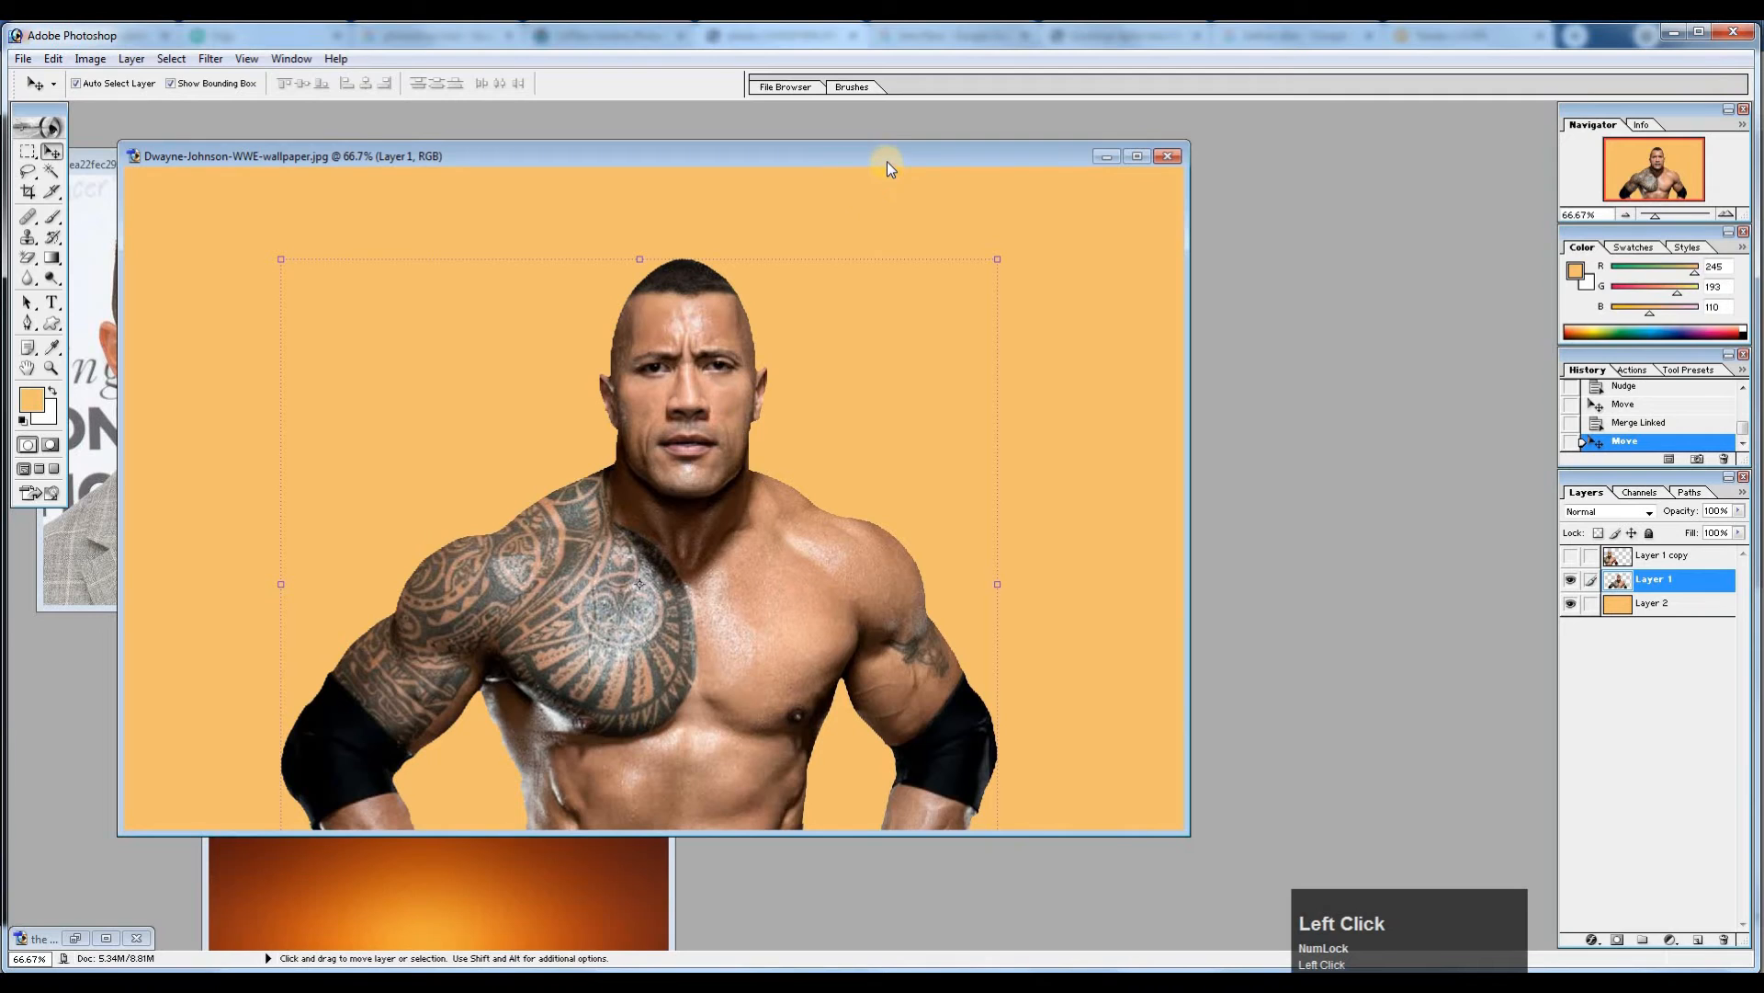
drag(887, 168, 976, 167)
click(603, 874)
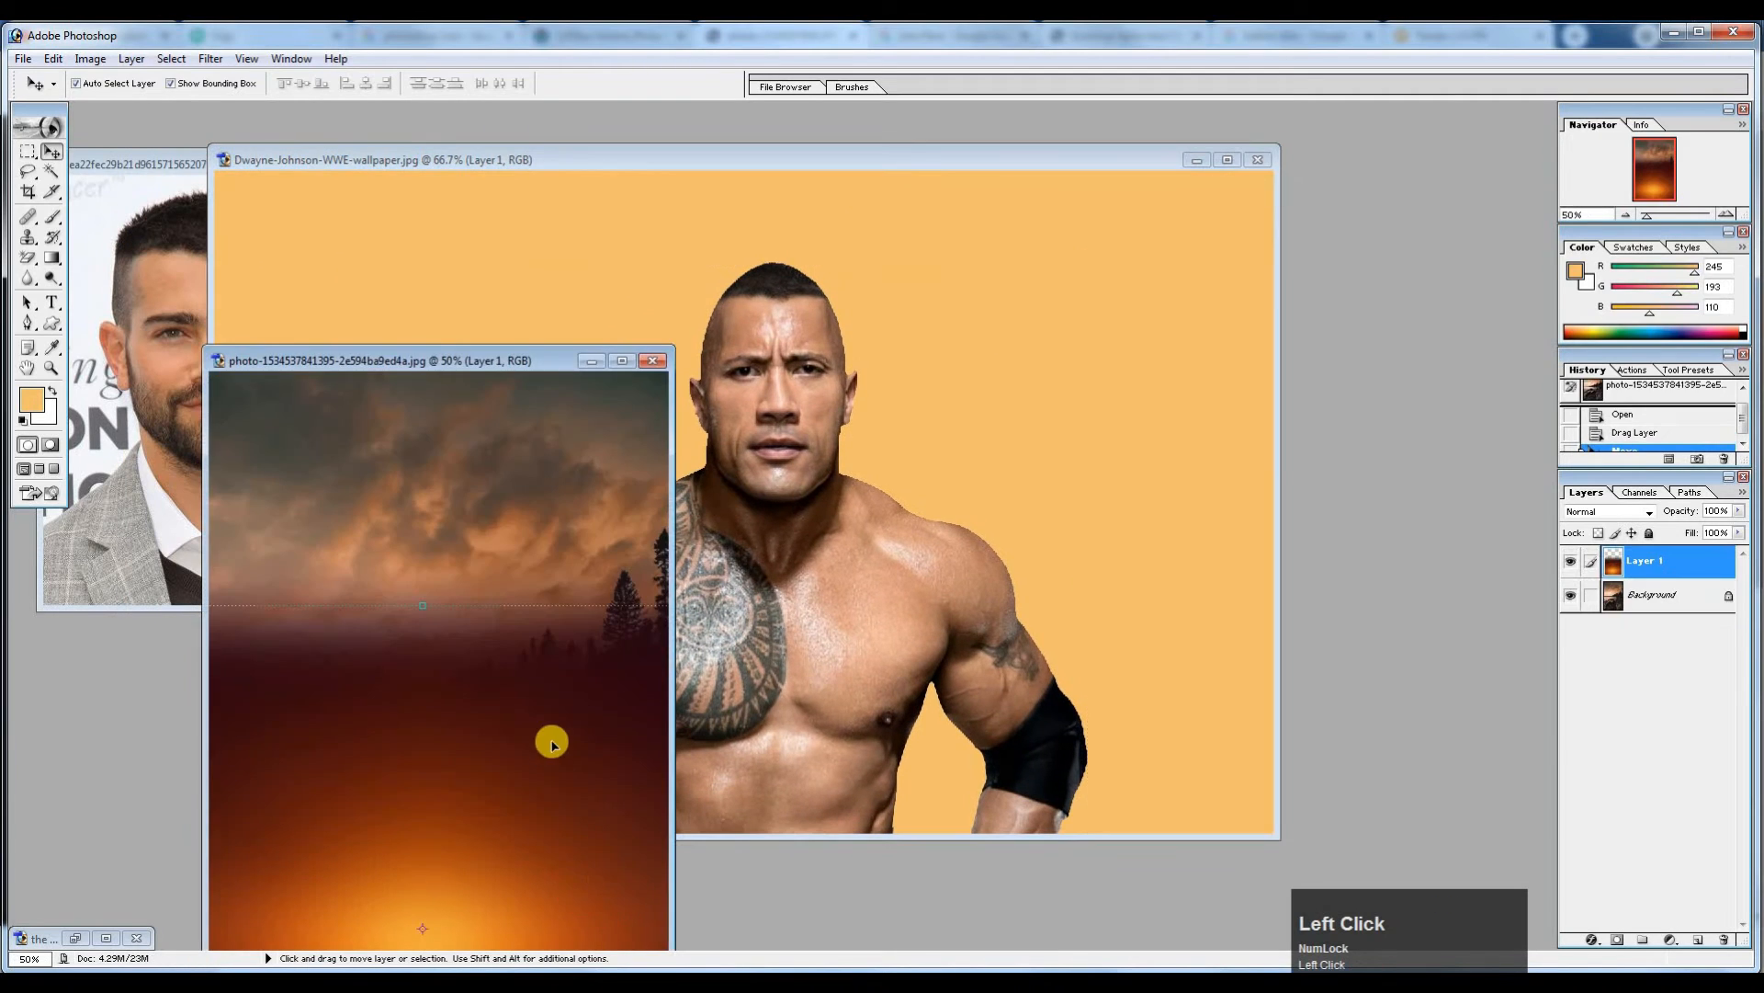
drag(551, 742, 962, 334)
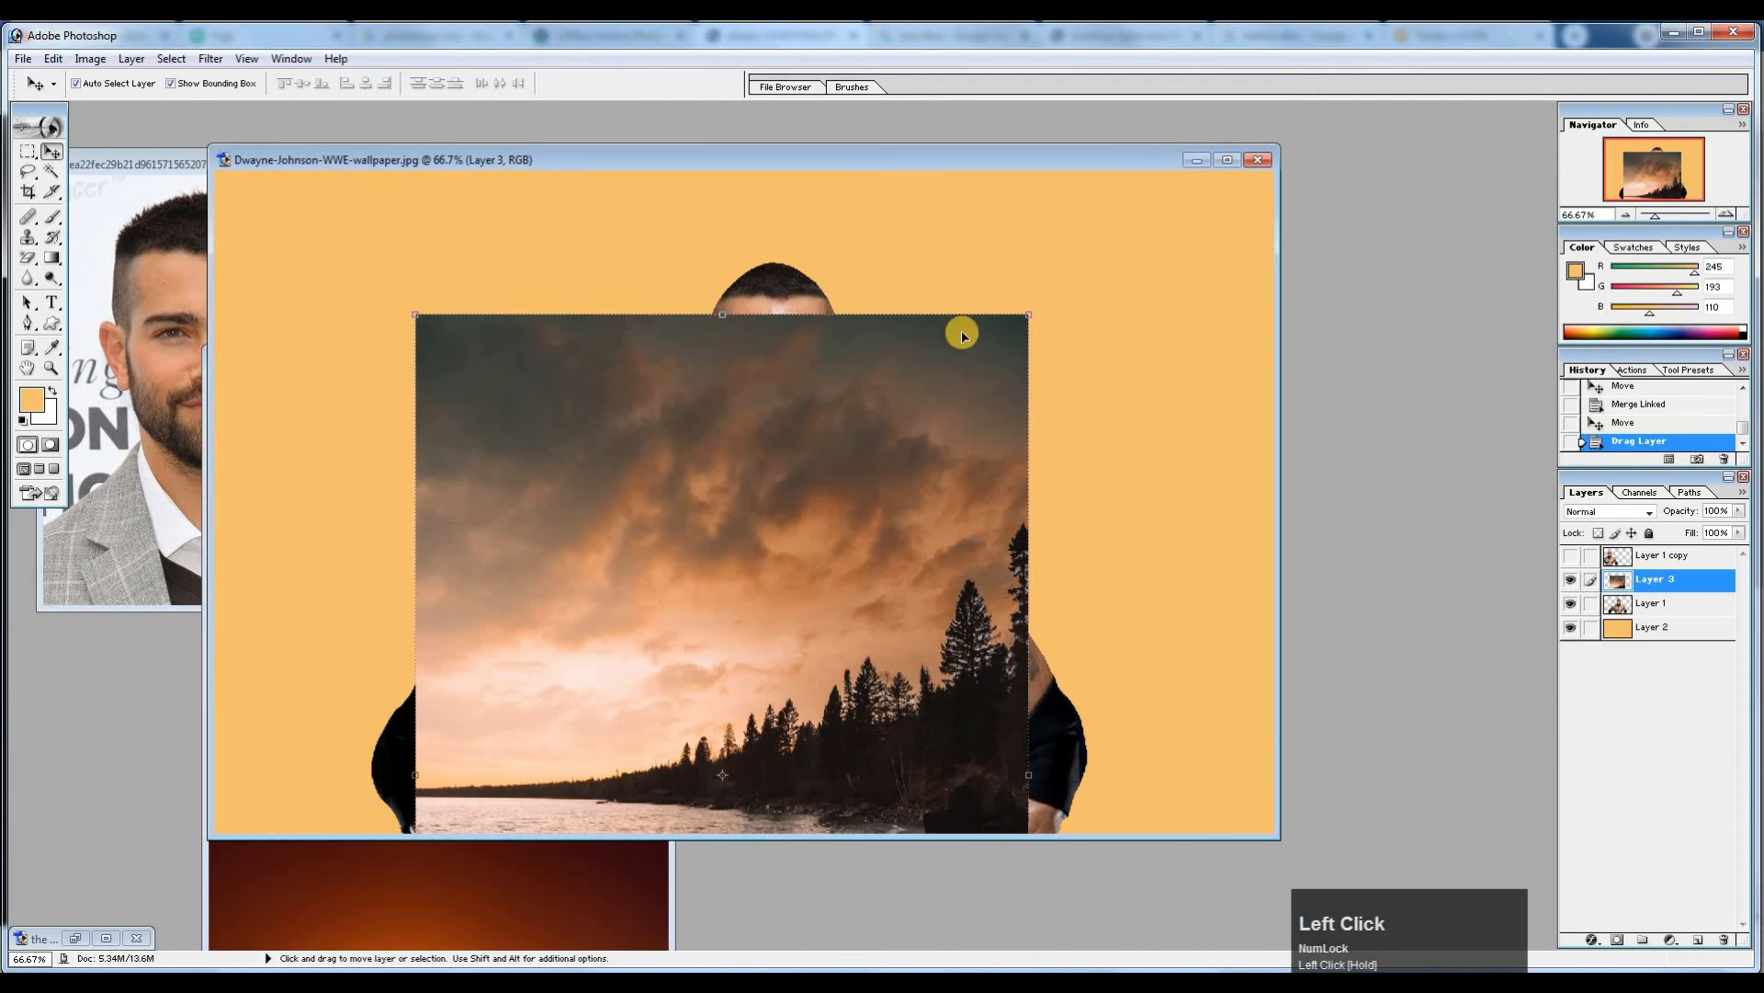
Position and enlarge the lake photo so it covers the entire canvas, and apply the transformation.
click(1225, 158)
drag(1081, 559, 1044, 465)
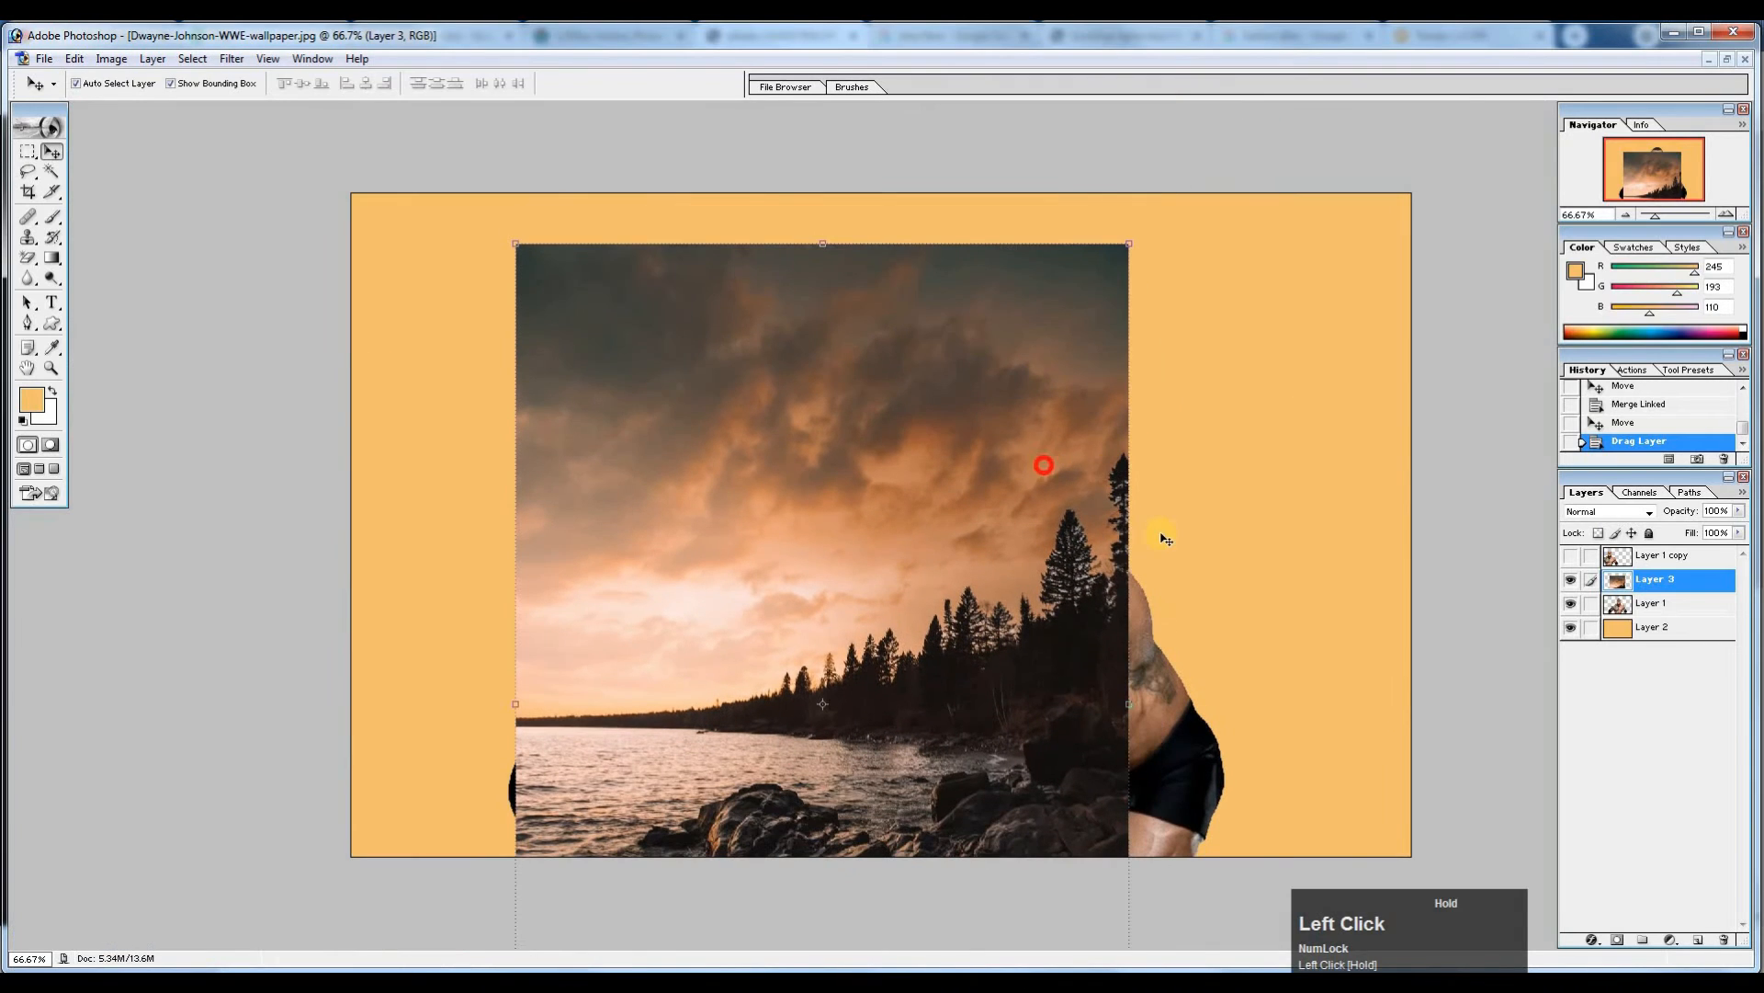
drag(1131, 548, 1381, 543)
drag(1242, 549, 1288, 493)
key(Return)
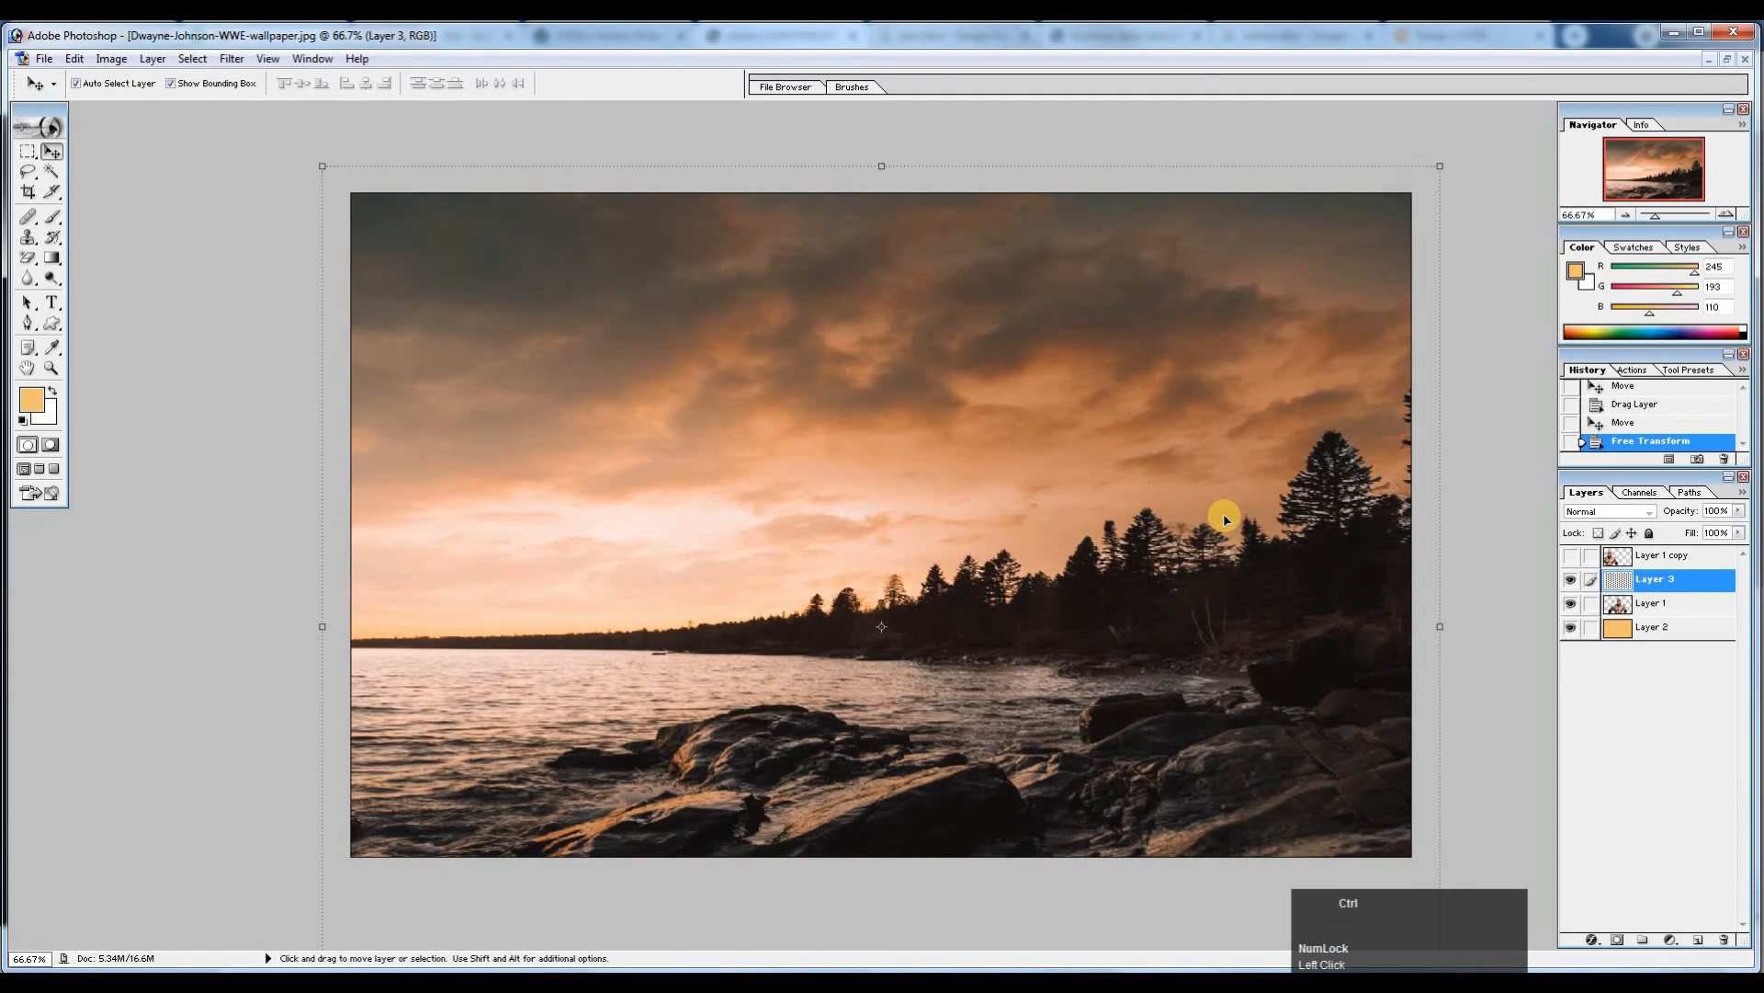
Place the lake layer behind the wrestler, directly above Layer 2, and move the wrestler toward the right side of the scene.
key(ctrl+shift+bracketleft)
key(ctrl+bracketright)
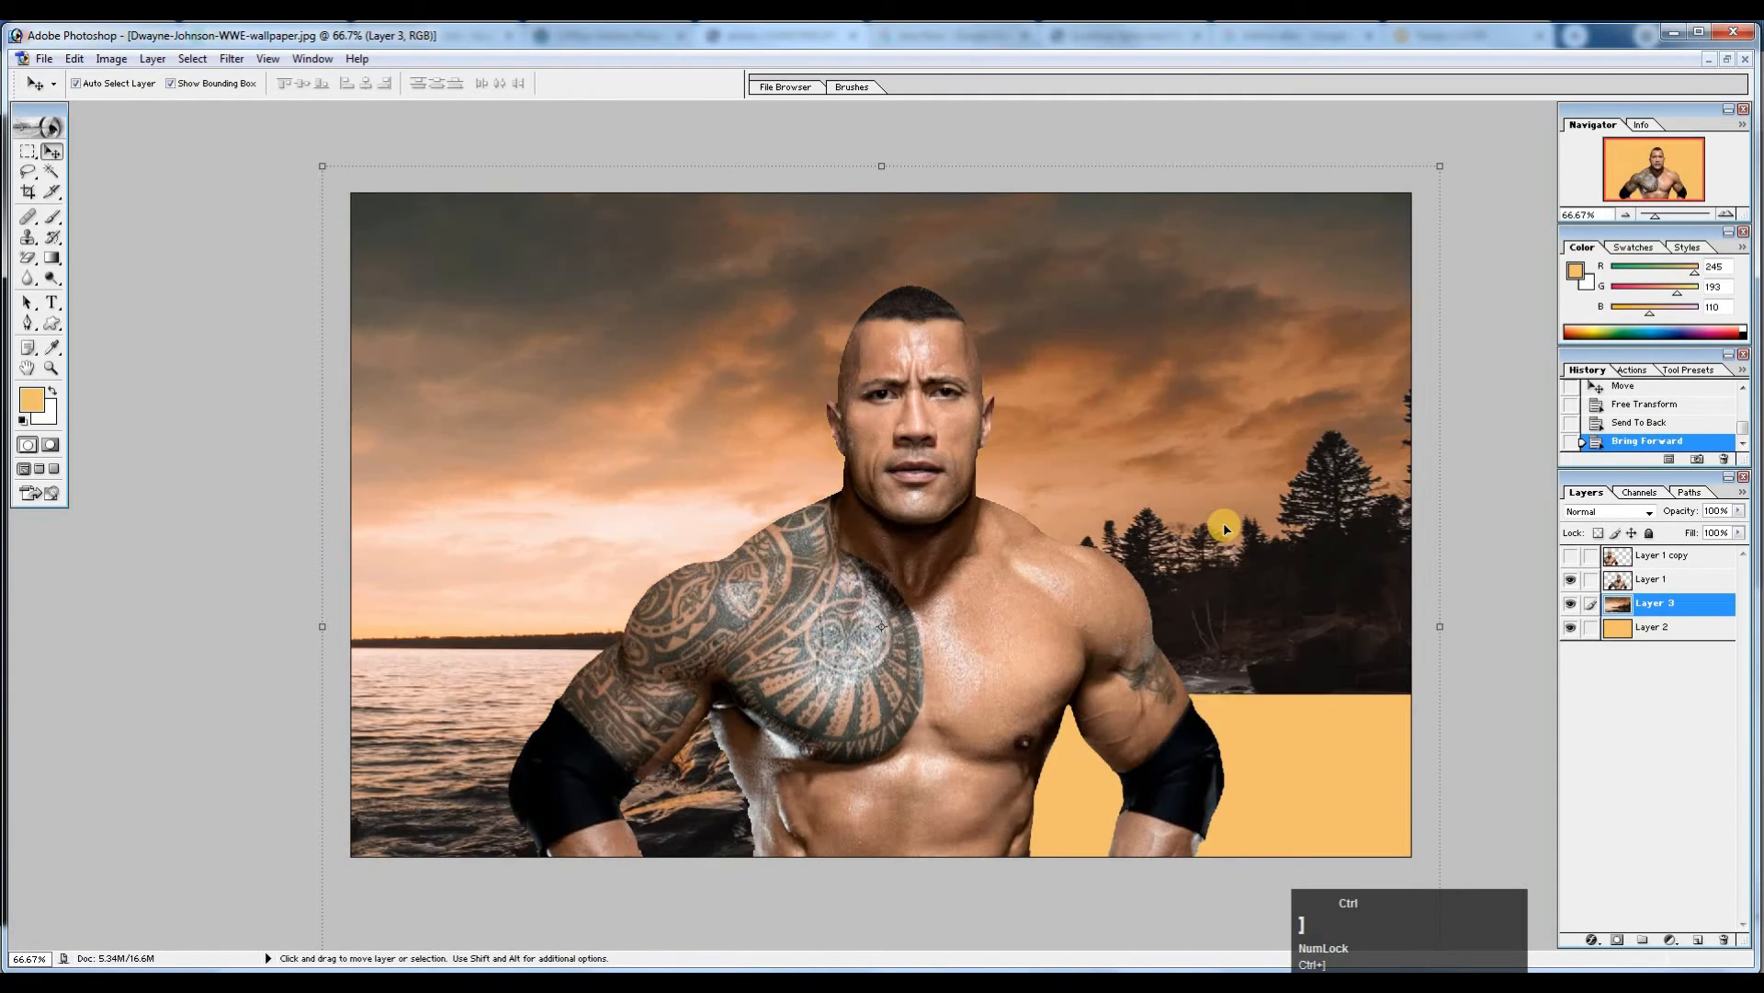
drag(881, 581, 1051, 549)
Copy the orange glow layer from the lake photo document into the wrestler document and place it between the wrestler and the lake.
click(1728, 61)
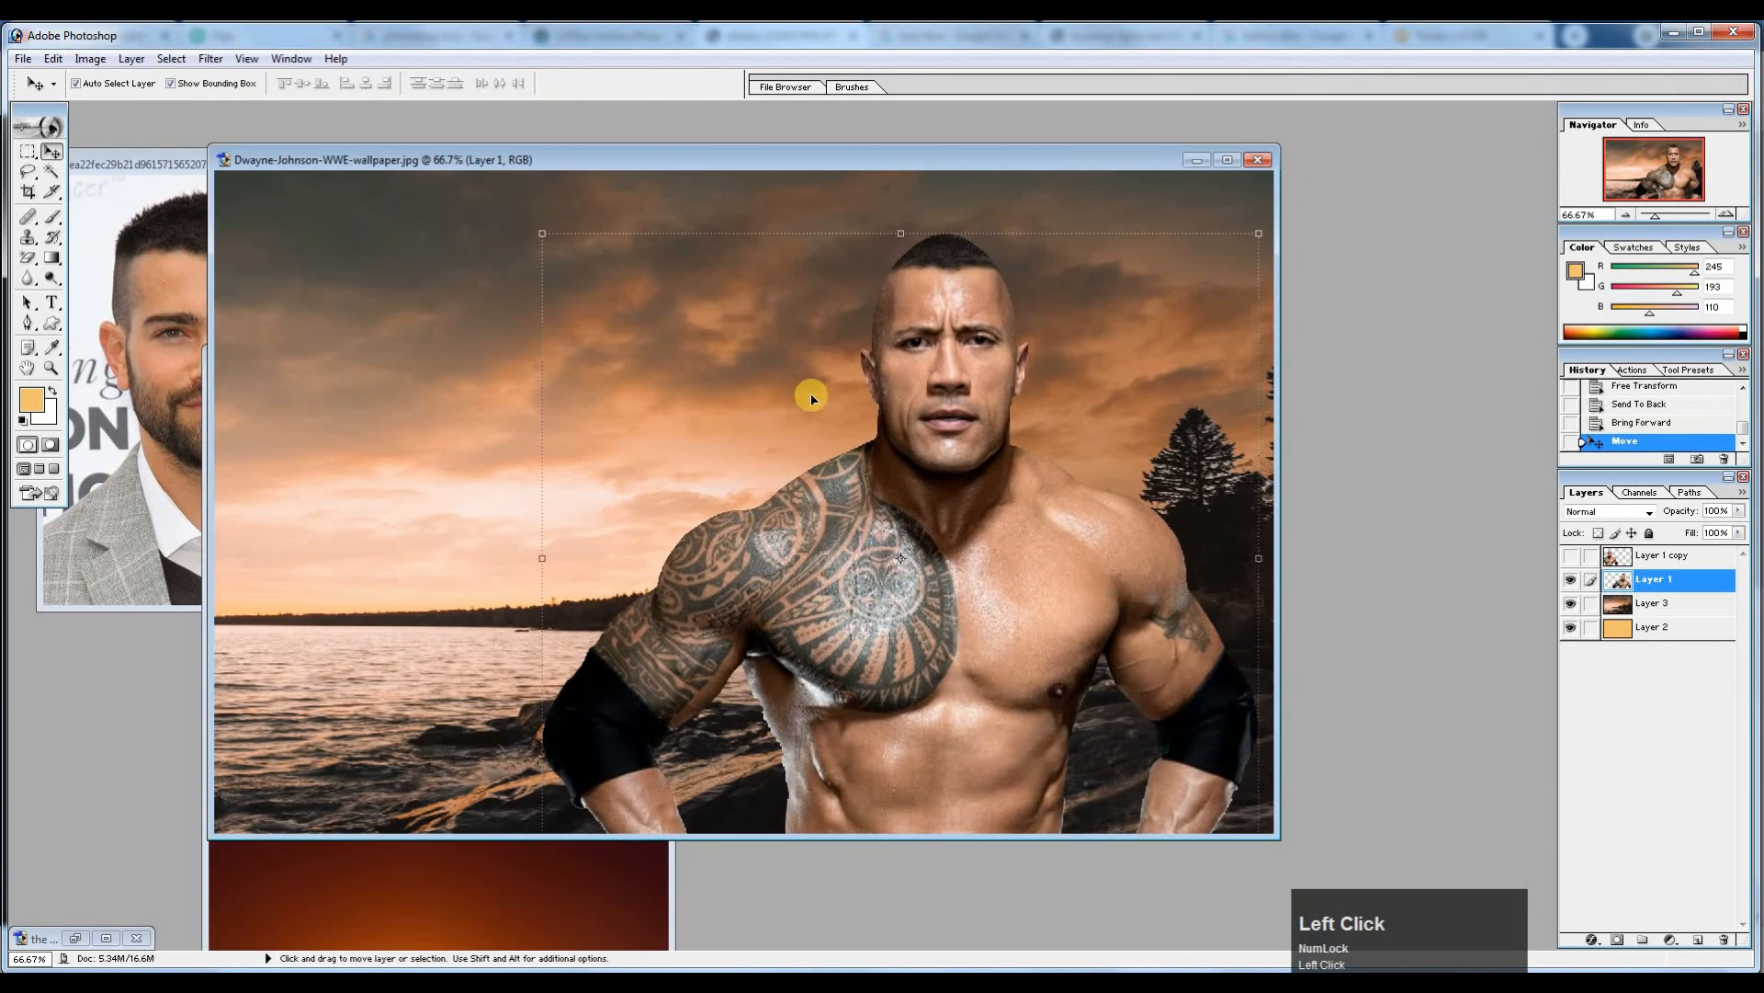
click(467, 884)
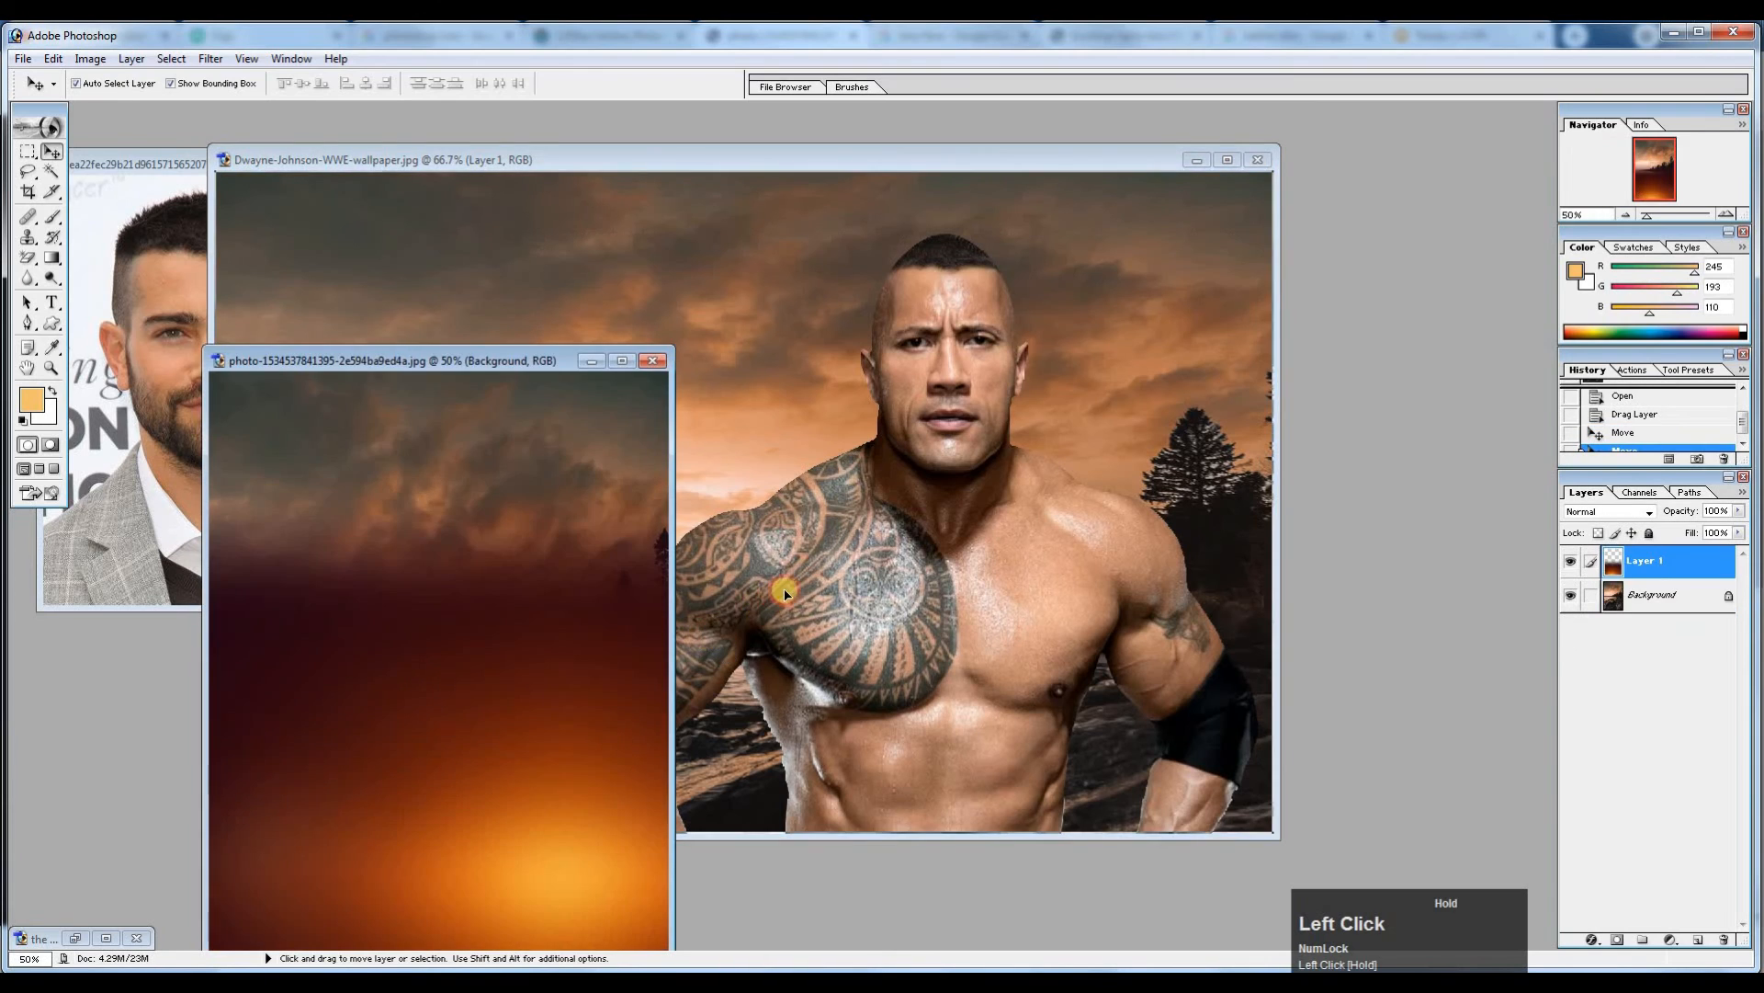
drag(785, 593, 823, 354)
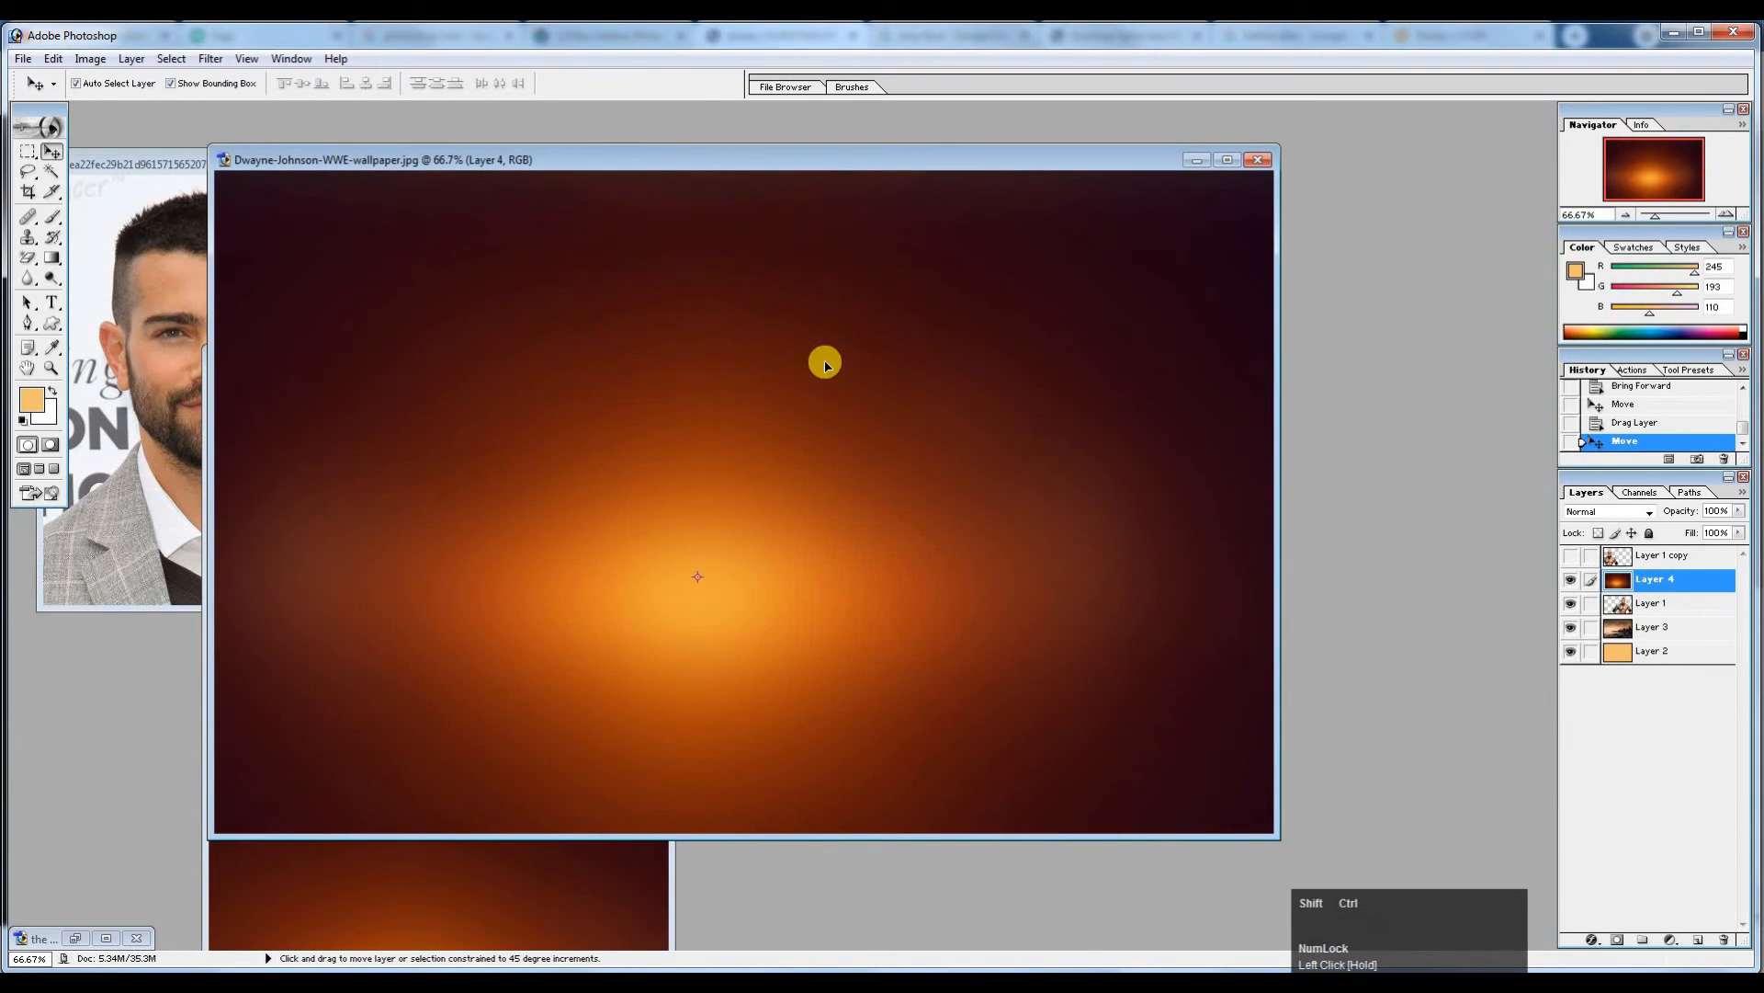
key(ctrl+shift+[)
key(ctrl+])
key(ctrl+])
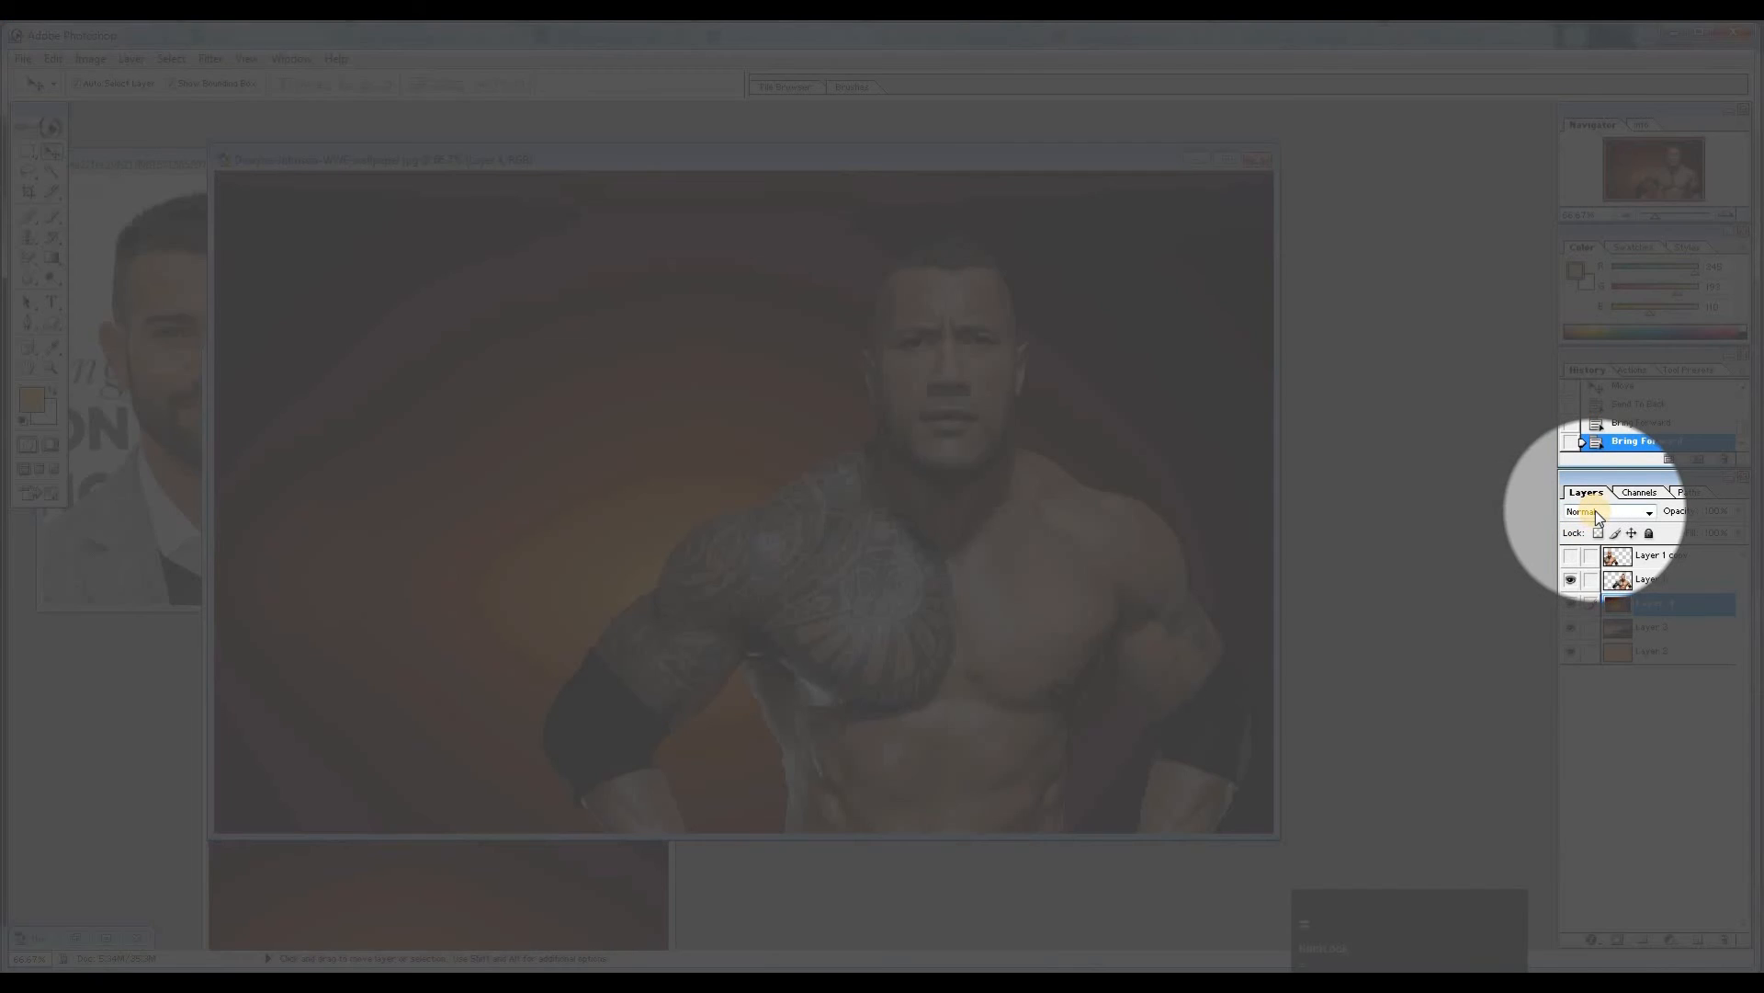
Try successive blending modes on the orange glow layer and set it to Color Dodge.
click(1592, 511)
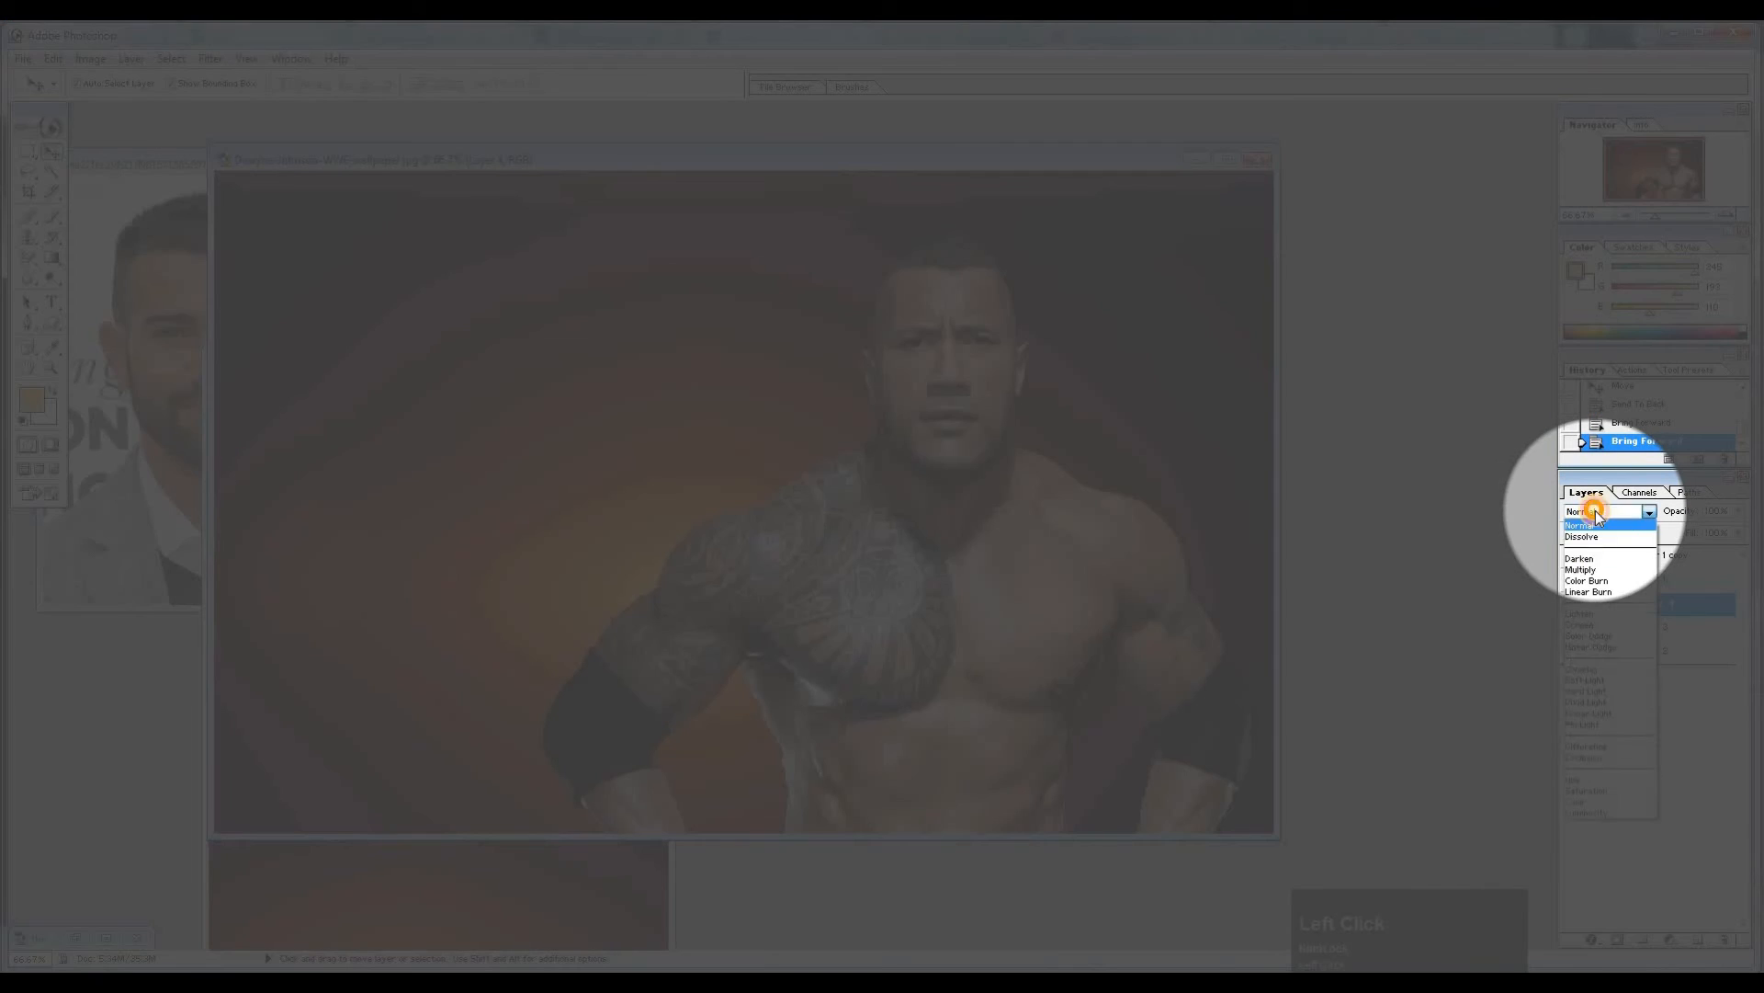
click(1597, 514)
key(=)
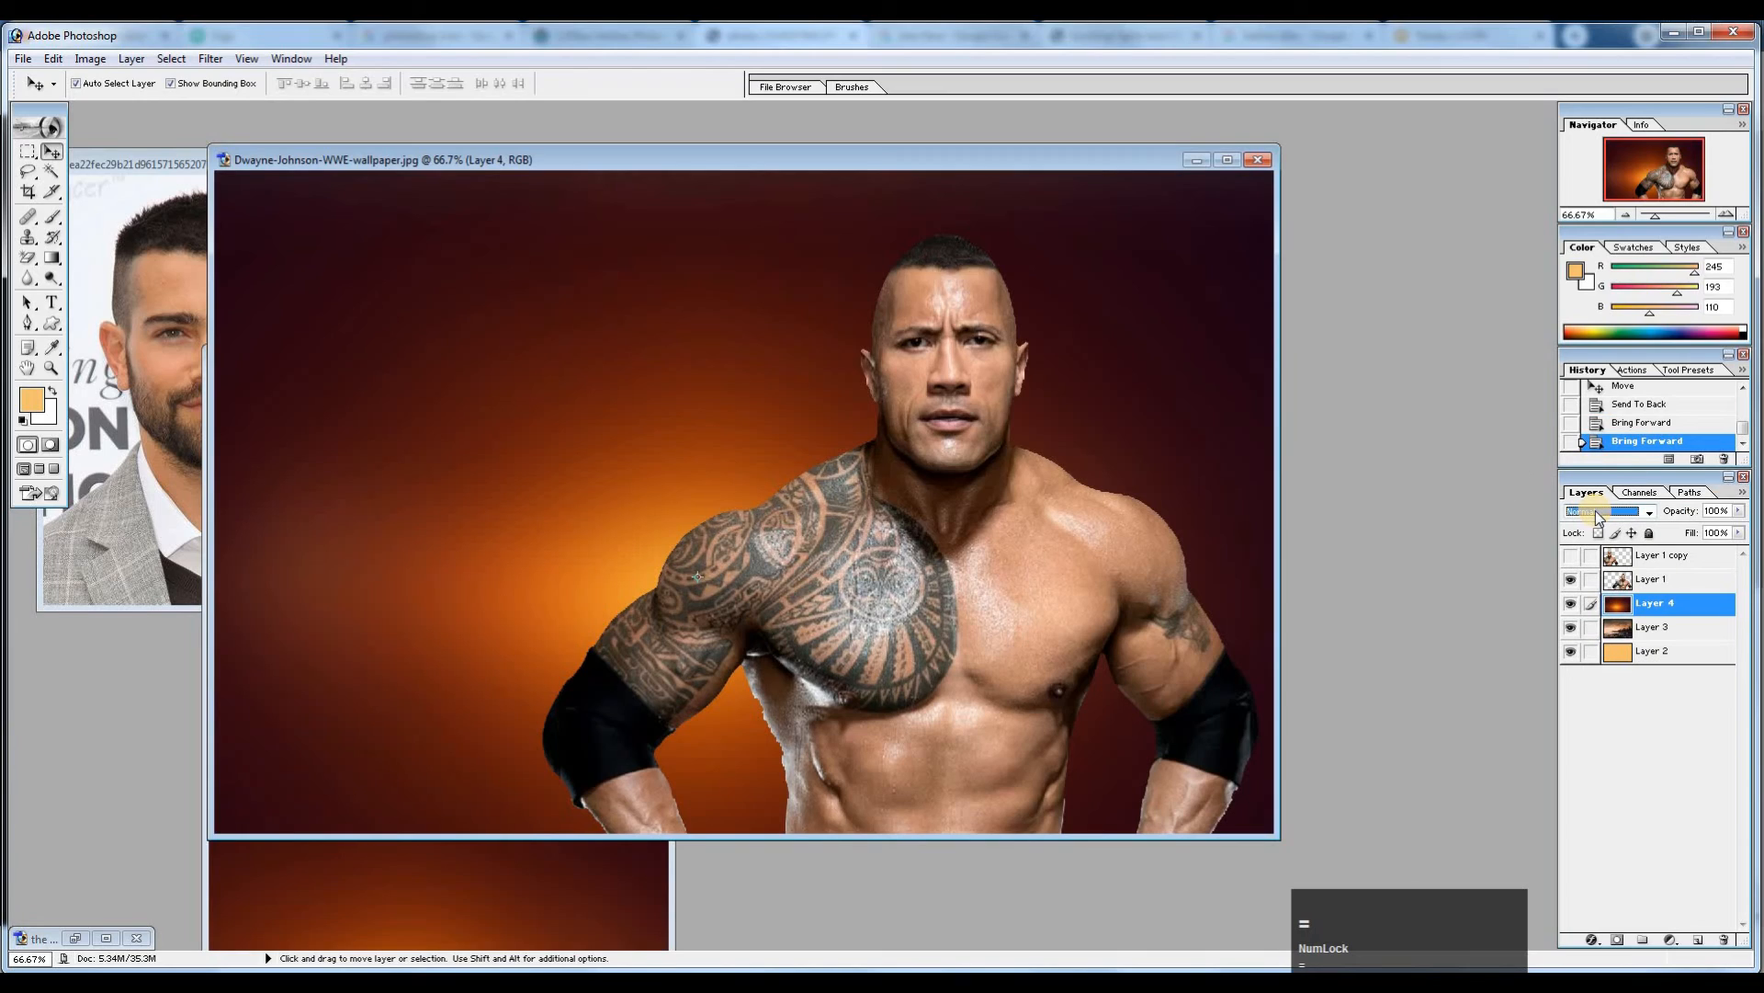
key(Down)
key(Down)
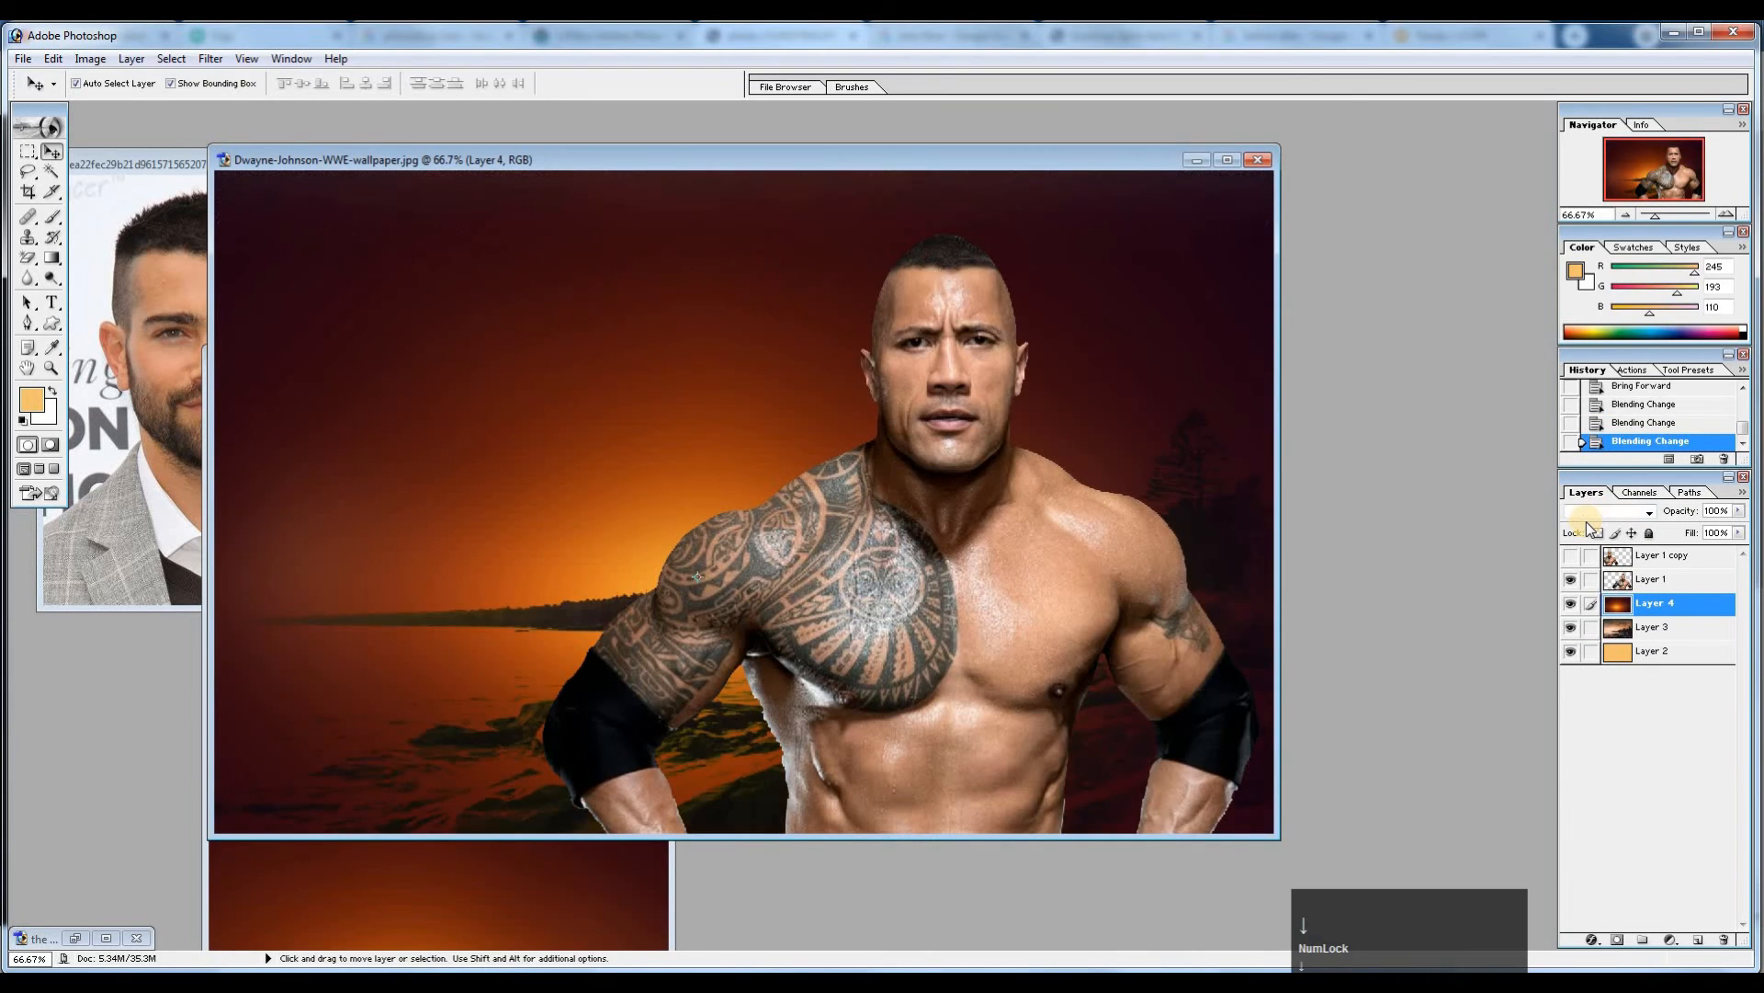
key(Down)
key(Down)
key(Down)
key(Down)
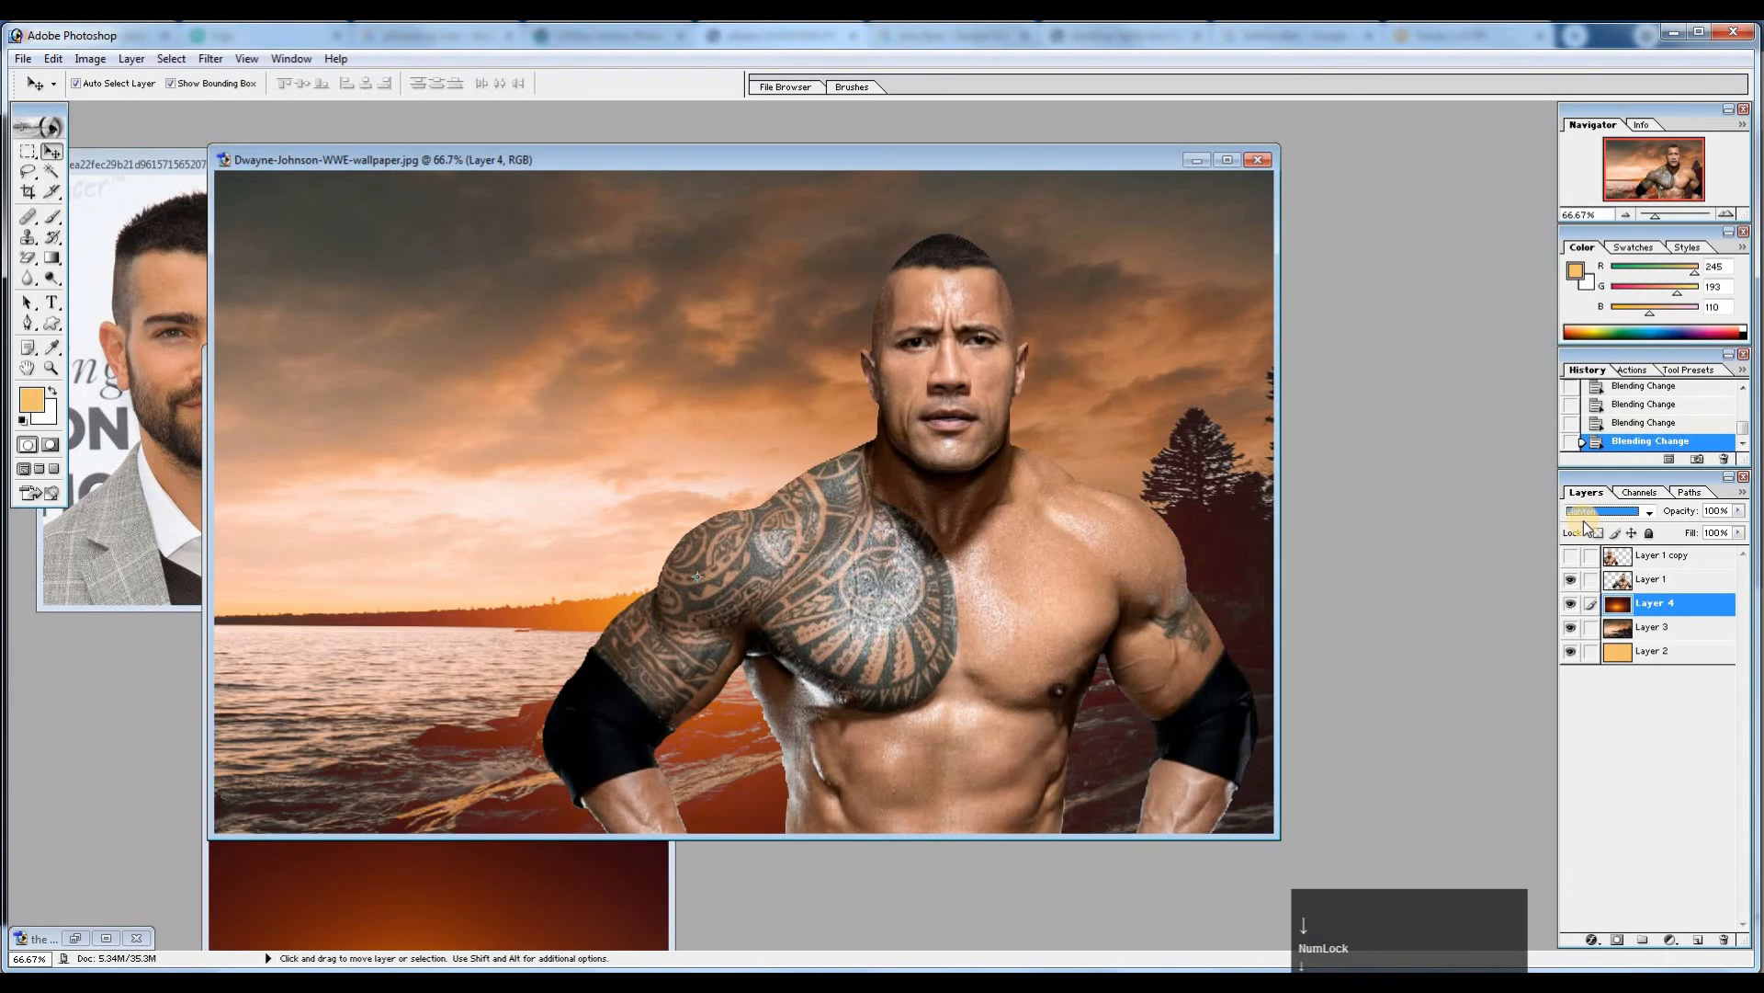
key(Down)
key(Down)
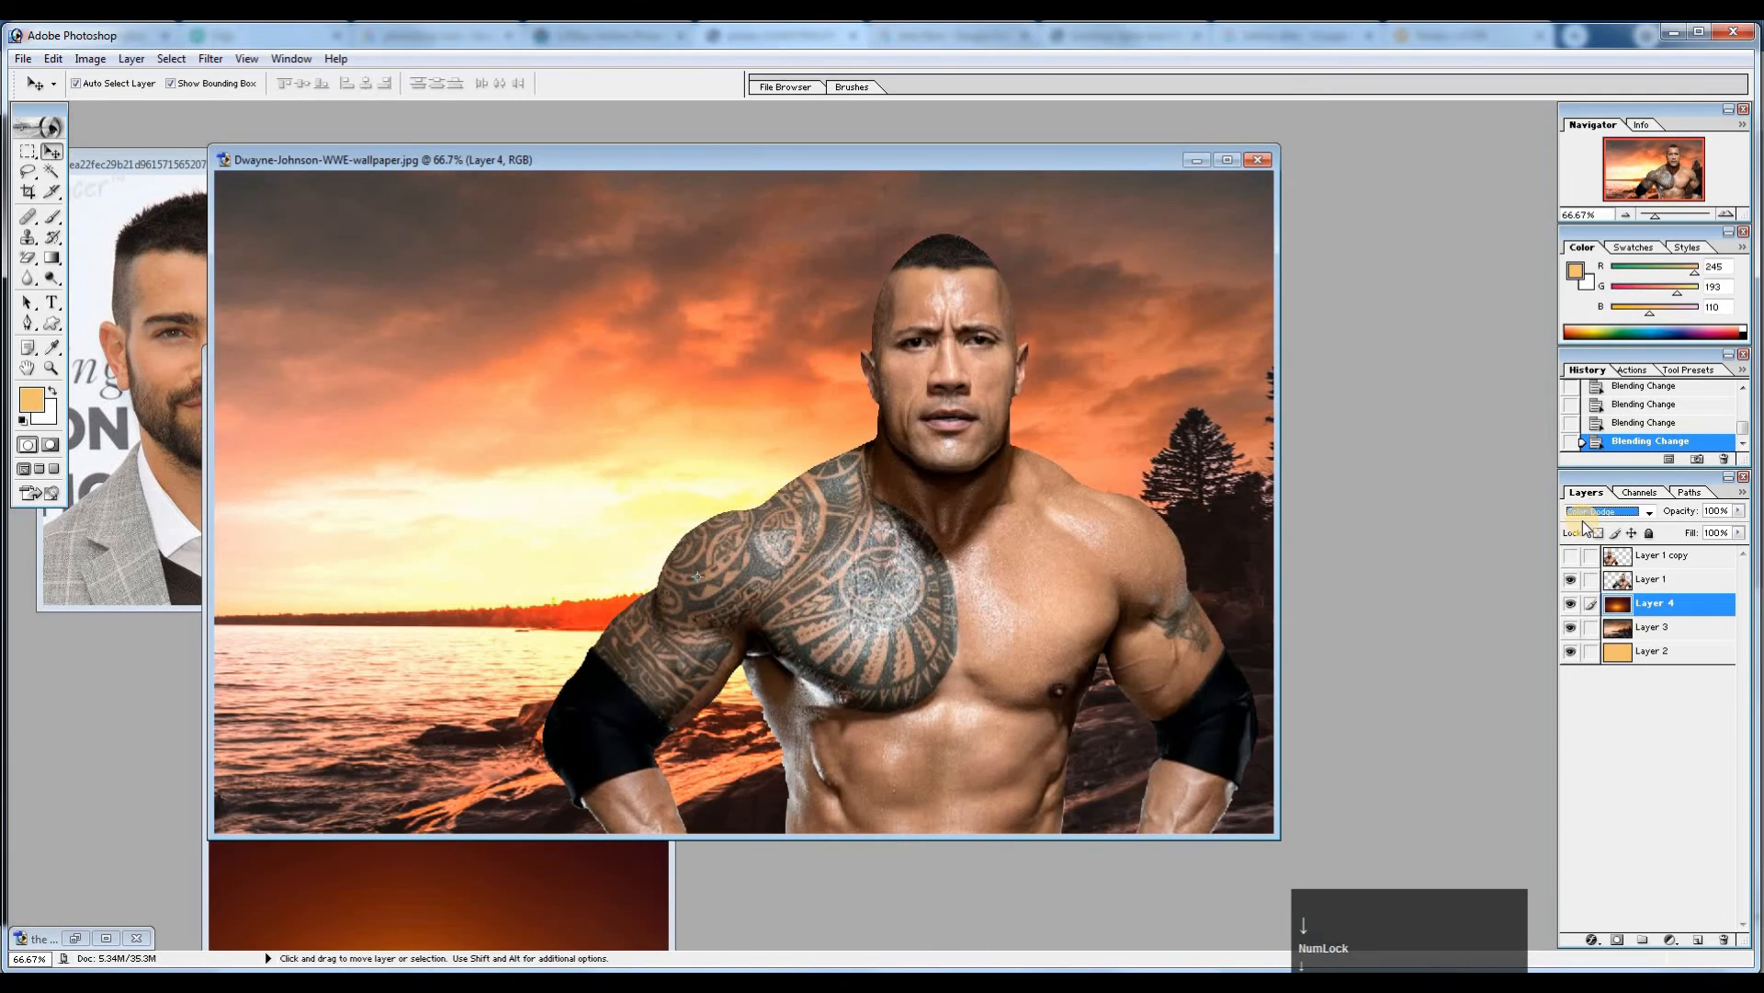
Move the glow up into the sky beside the wrestler's head and compare the scene with and without it.
click(1228, 162)
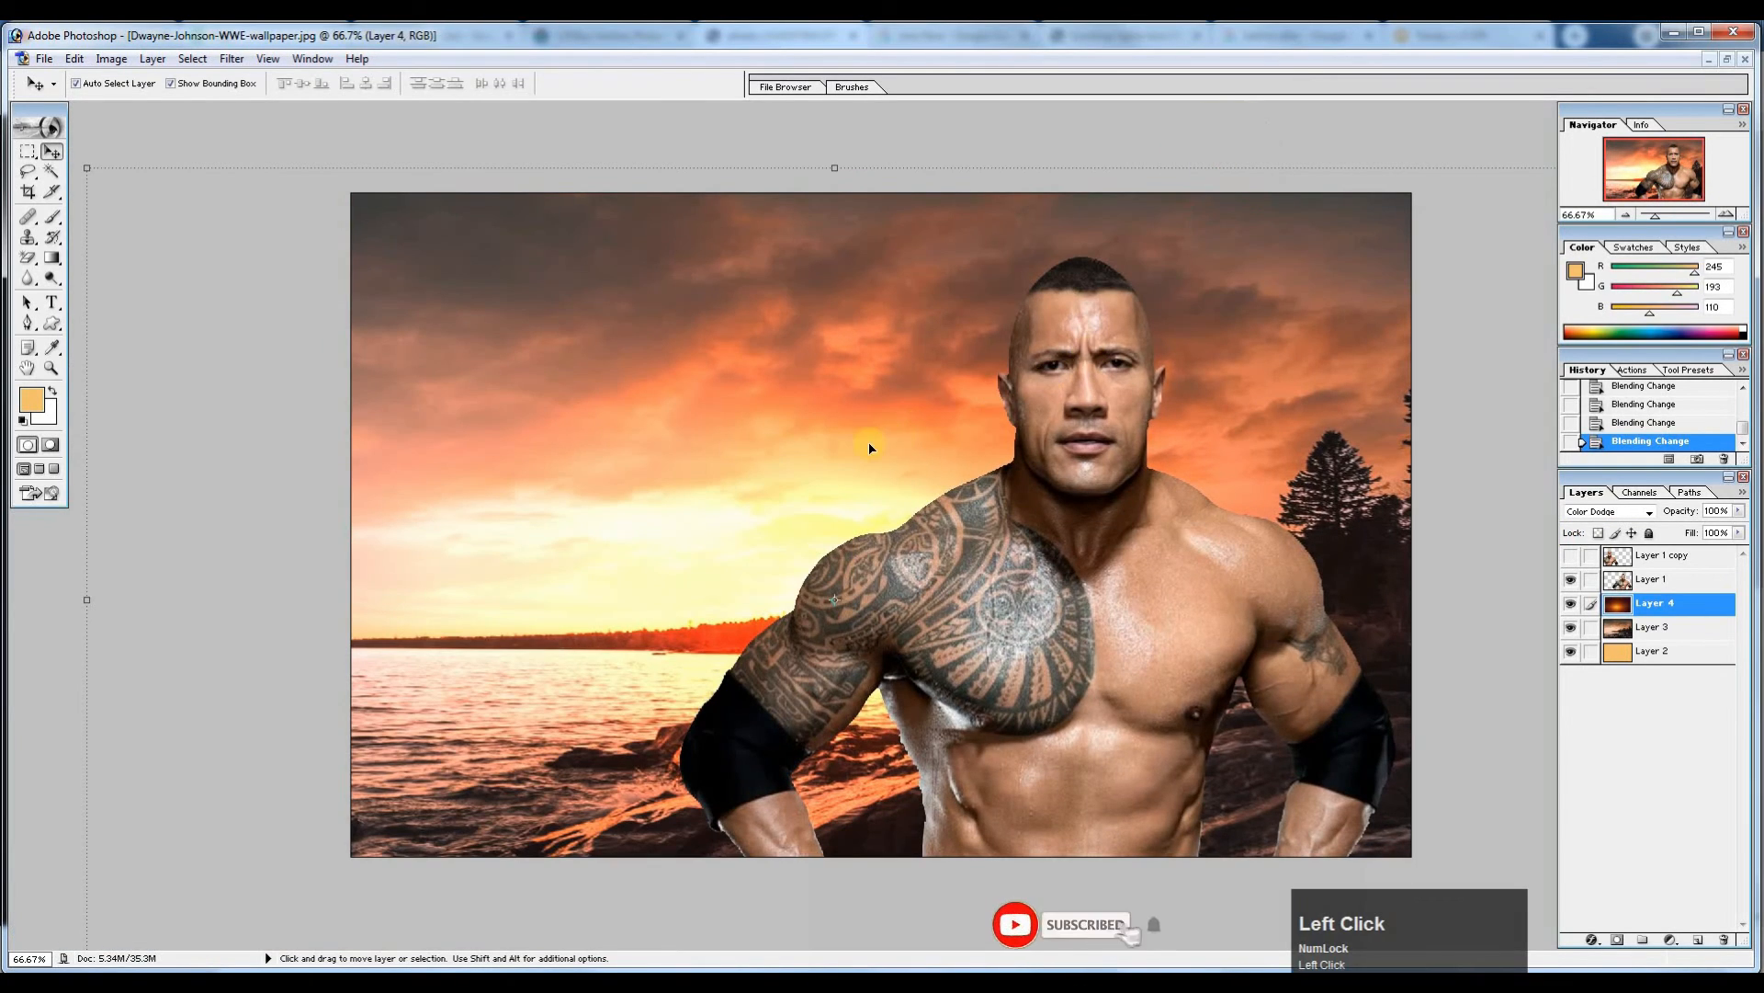
drag(913, 359, 933, 319)
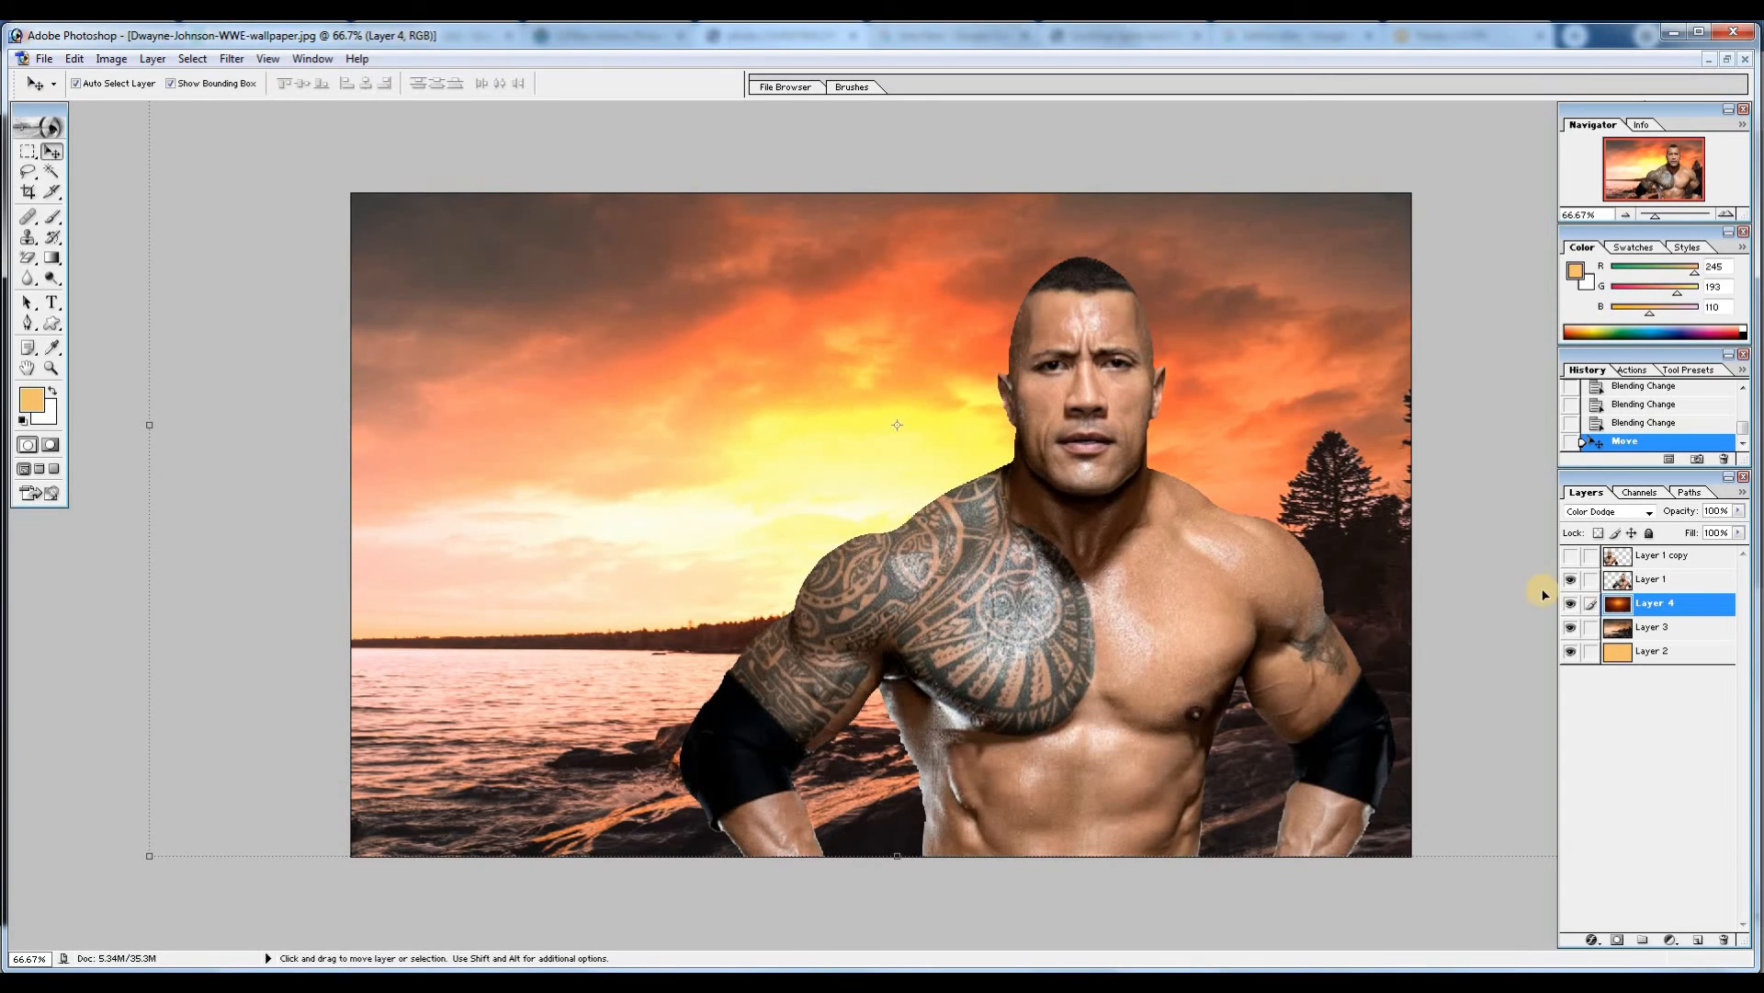
click(1570, 606)
click(1571, 606)
Show the bald wrestler on Layer 1 copy and arrange both wrestlers side by side, with the bald one on the left.
click(1571, 556)
drag(1133, 566, 1201, 570)
drag(621, 585, 701, 541)
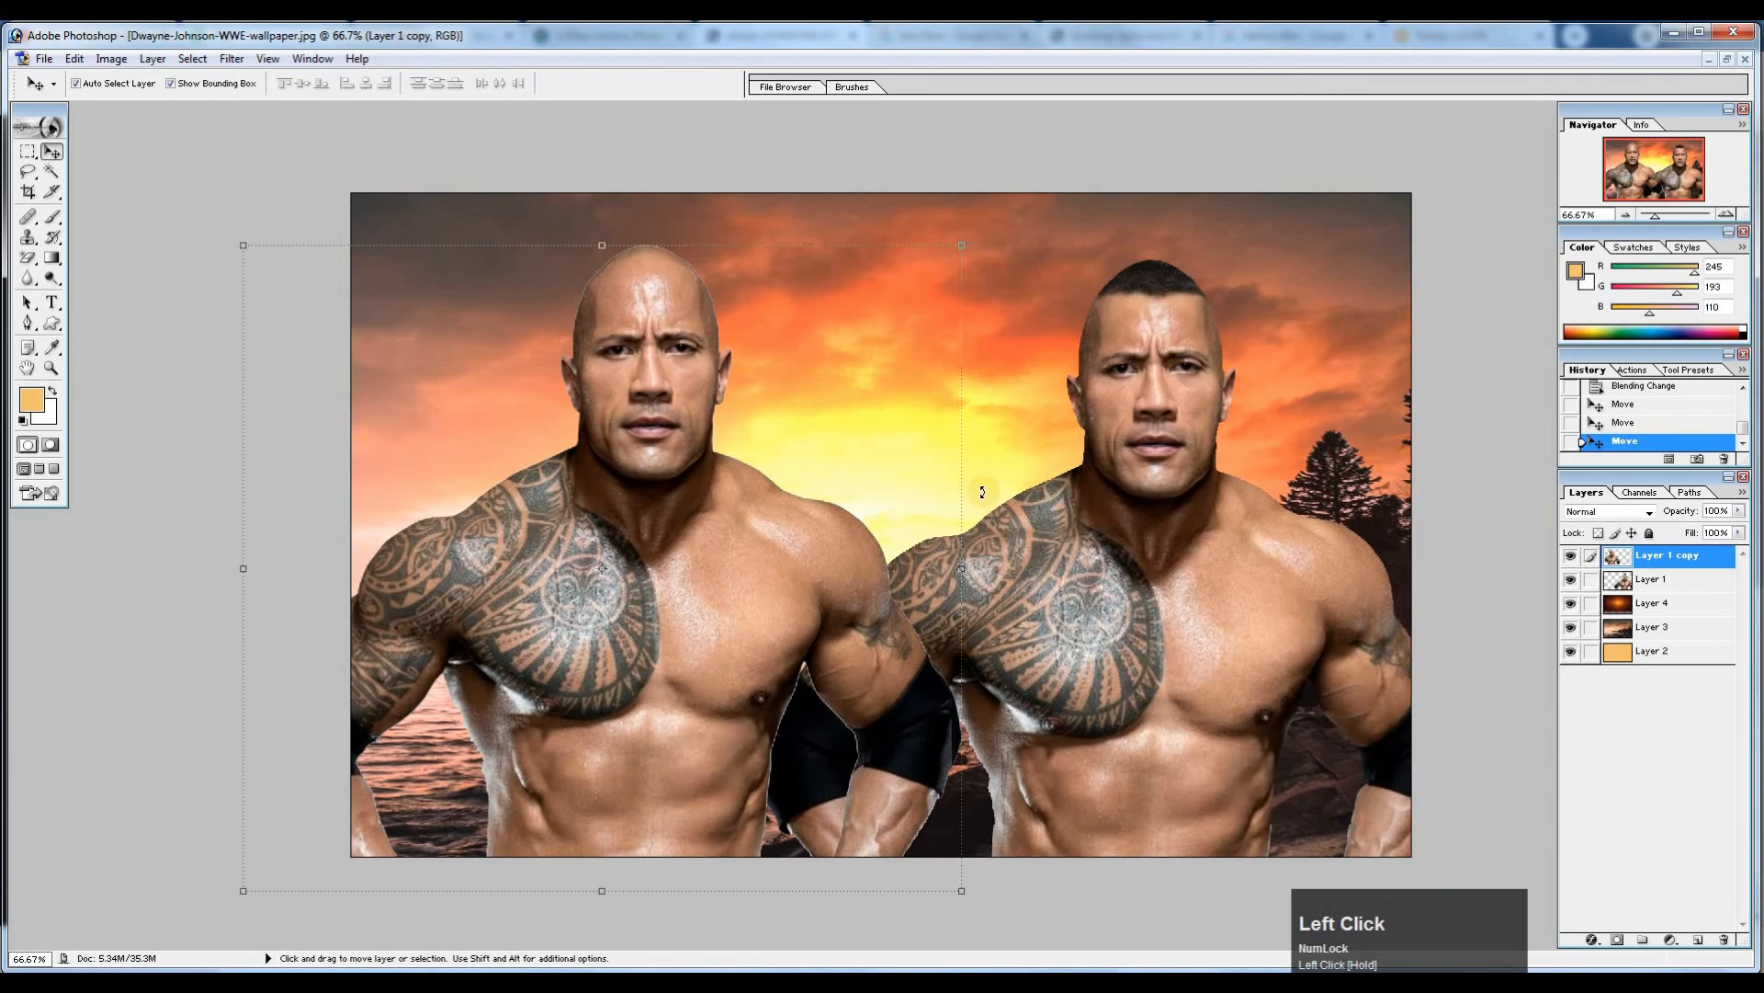
drag(824, 527, 810, 538)
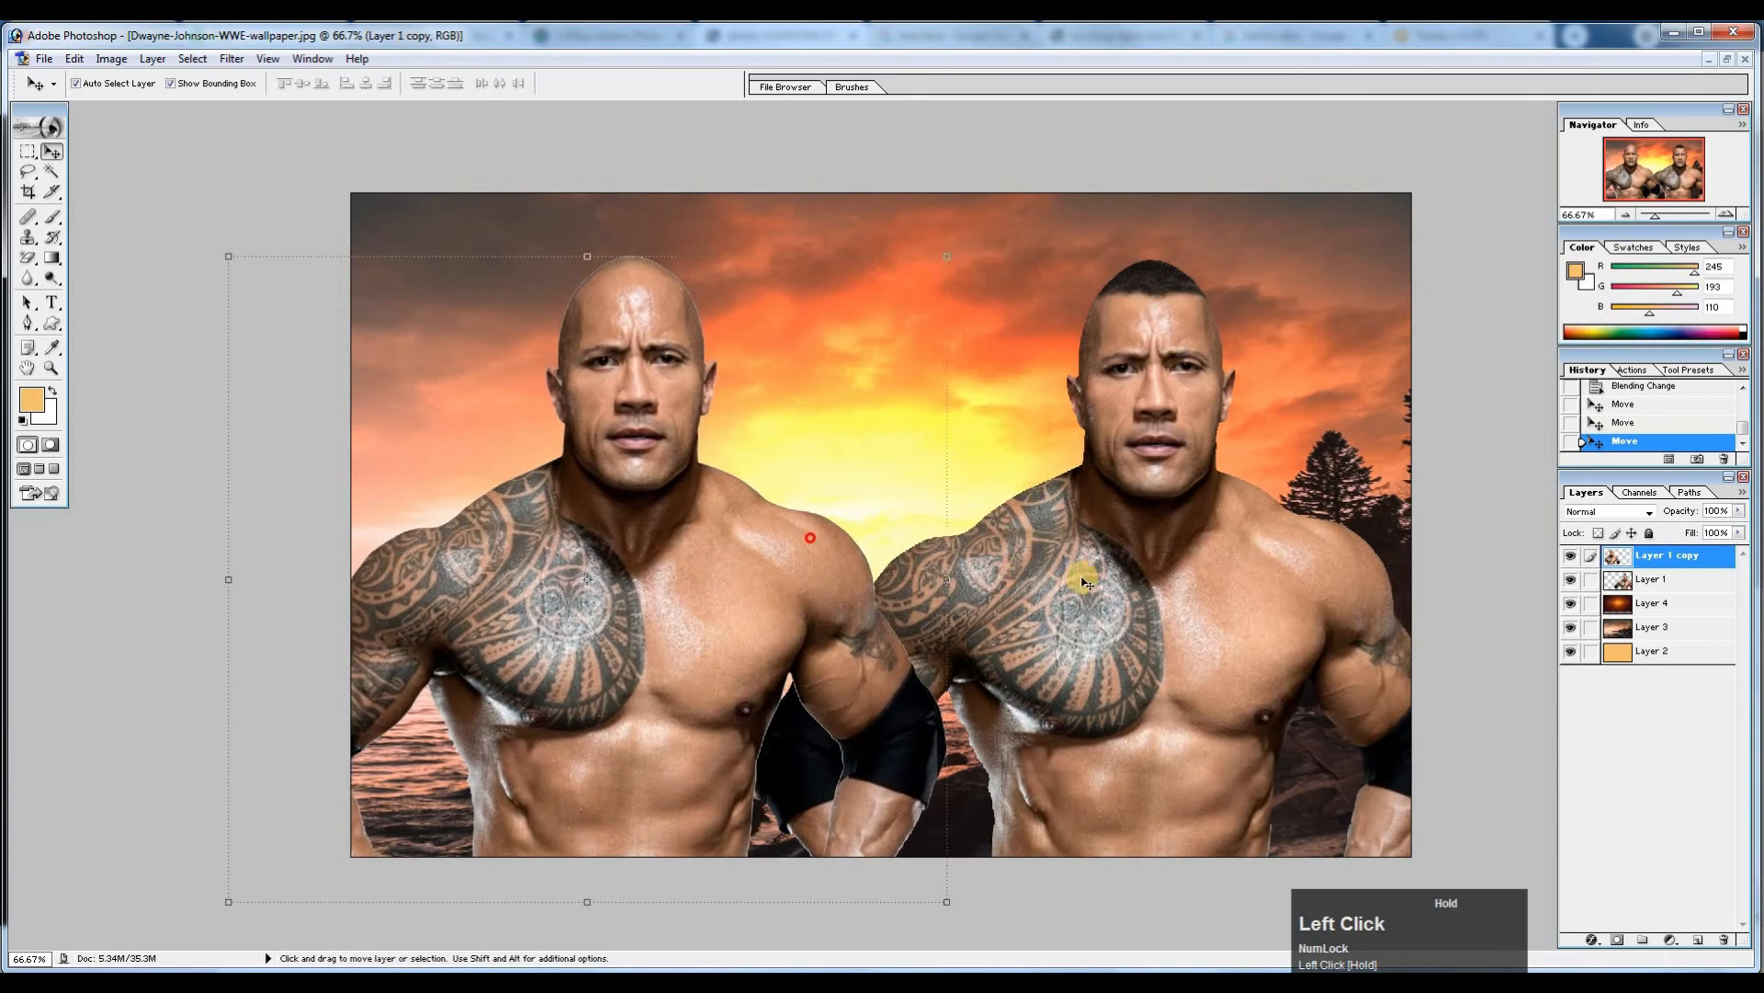
Link the two wrestler layers and scale them together to 82.7%.
shift+click(1246, 609)
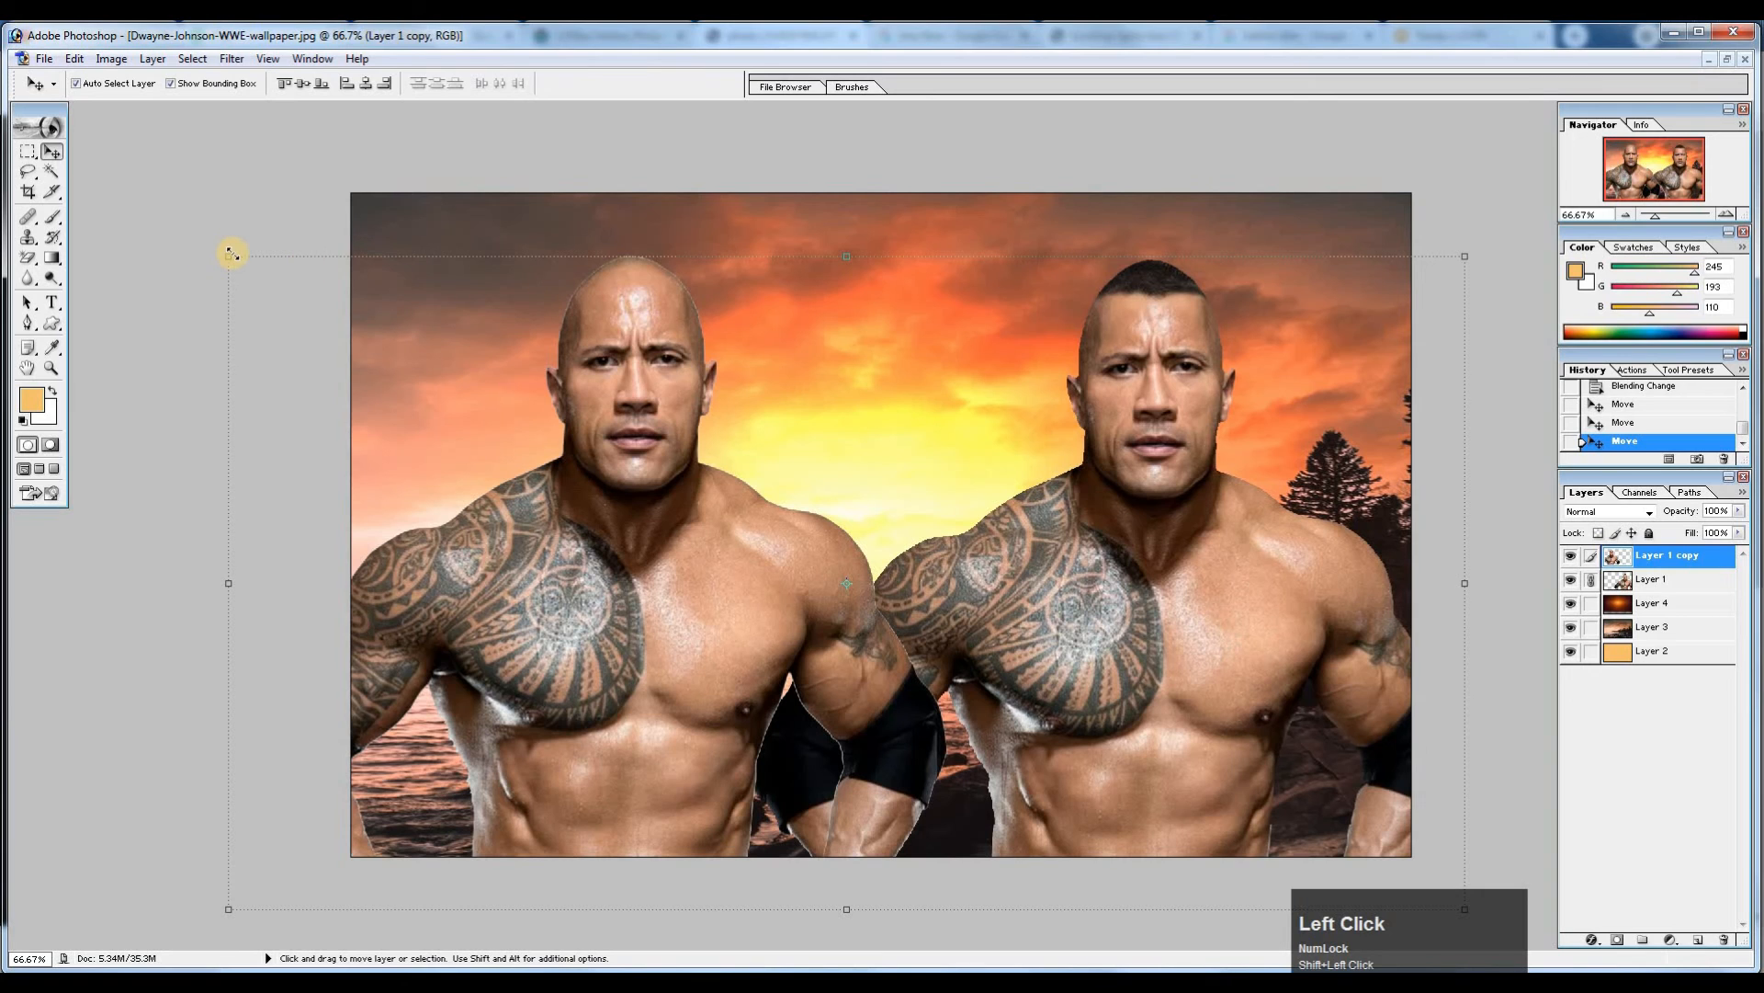
drag(231, 253, 334, 313)
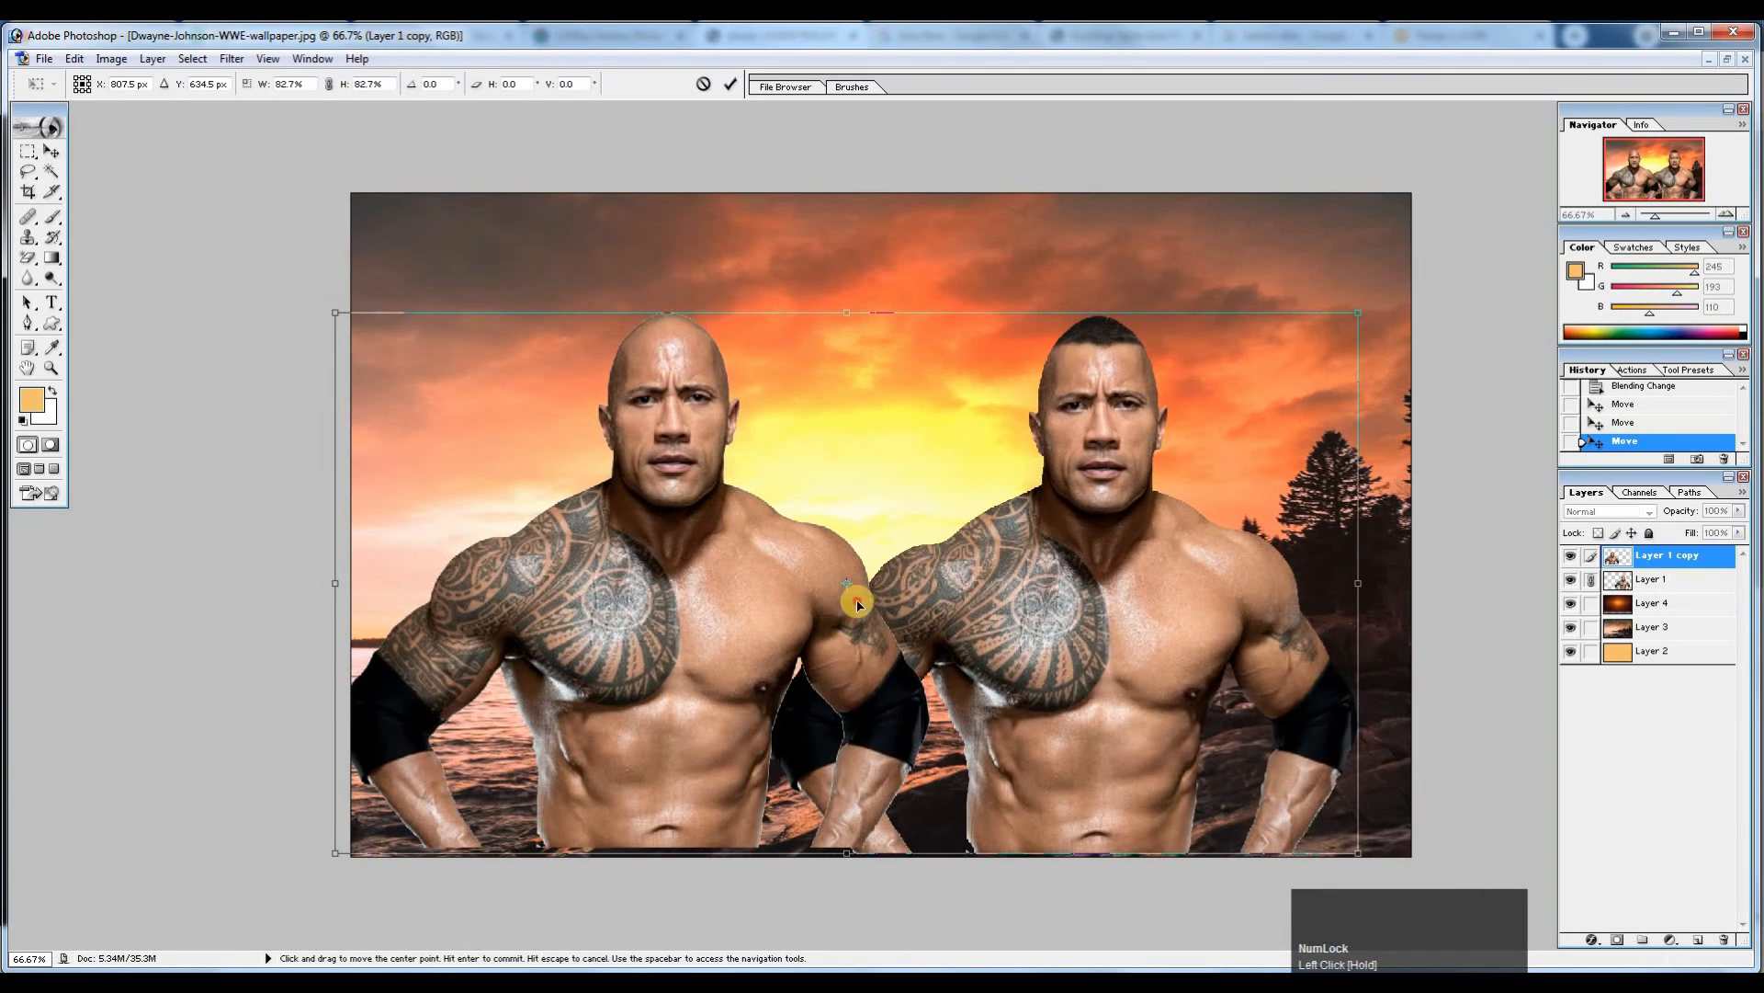
double_click(858, 601)
Unlink the two wrestlers and move them apart so their arms no longer overlap.
shift+click(963, 610)
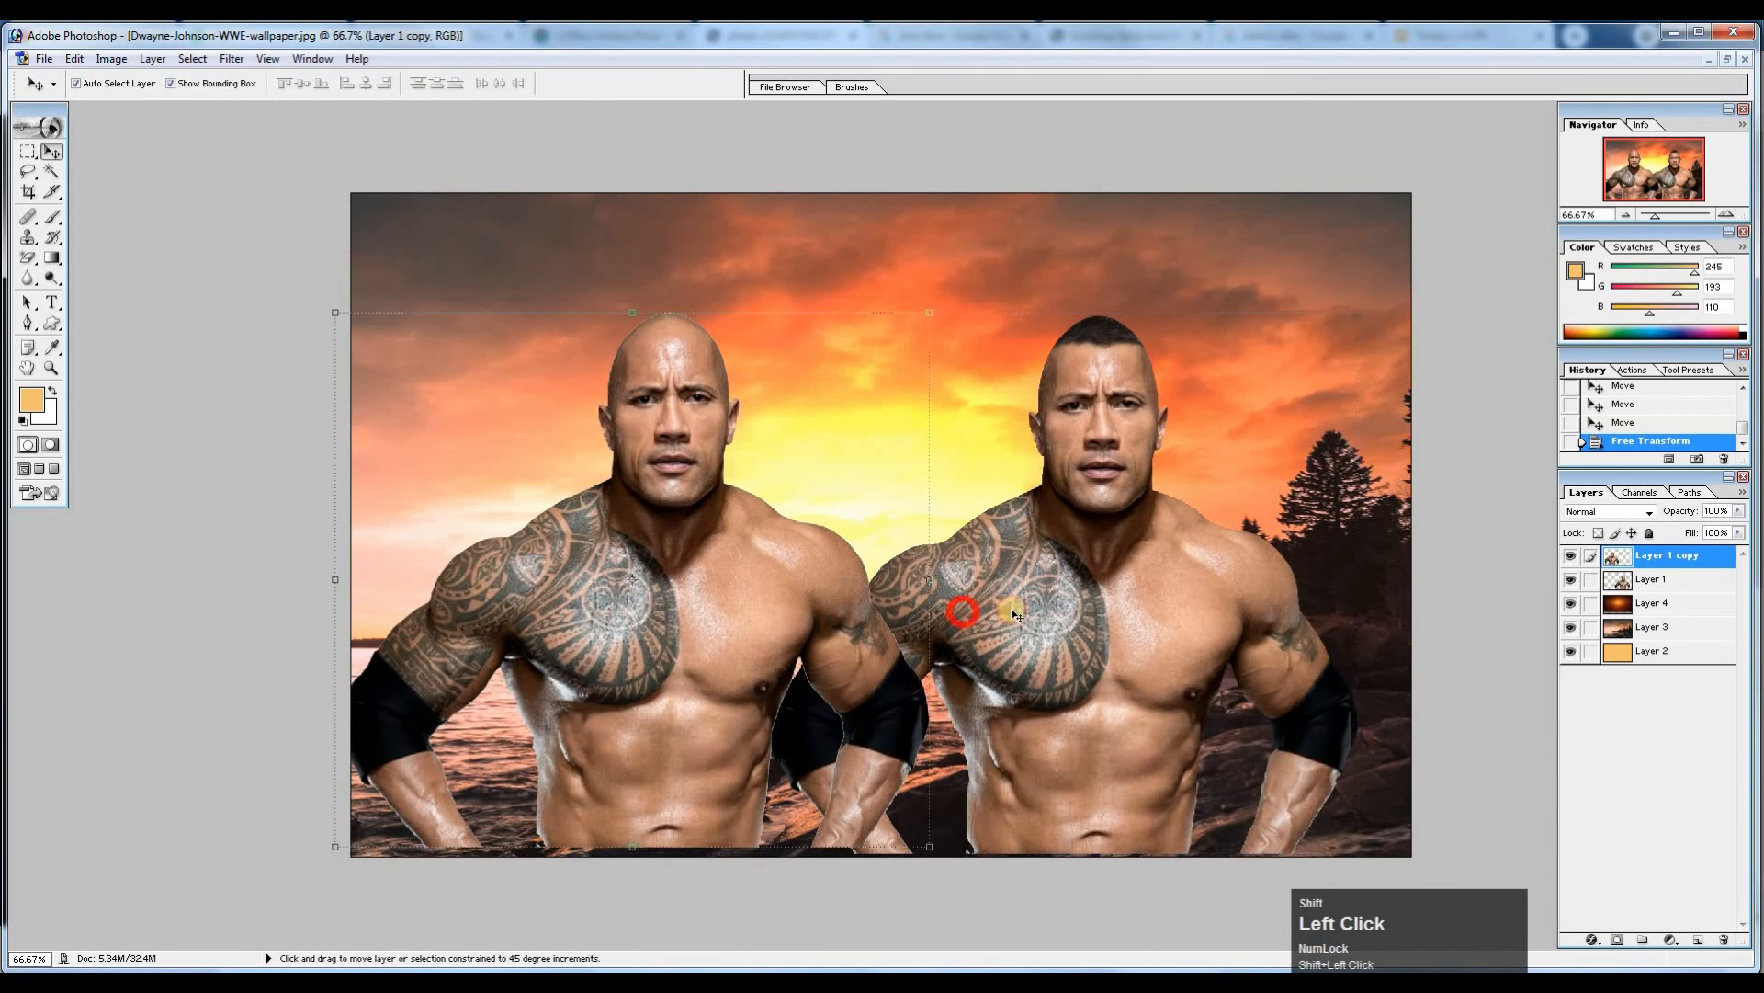
drag(1014, 614, 1057, 607)
drag(726, 584, 626, 604)
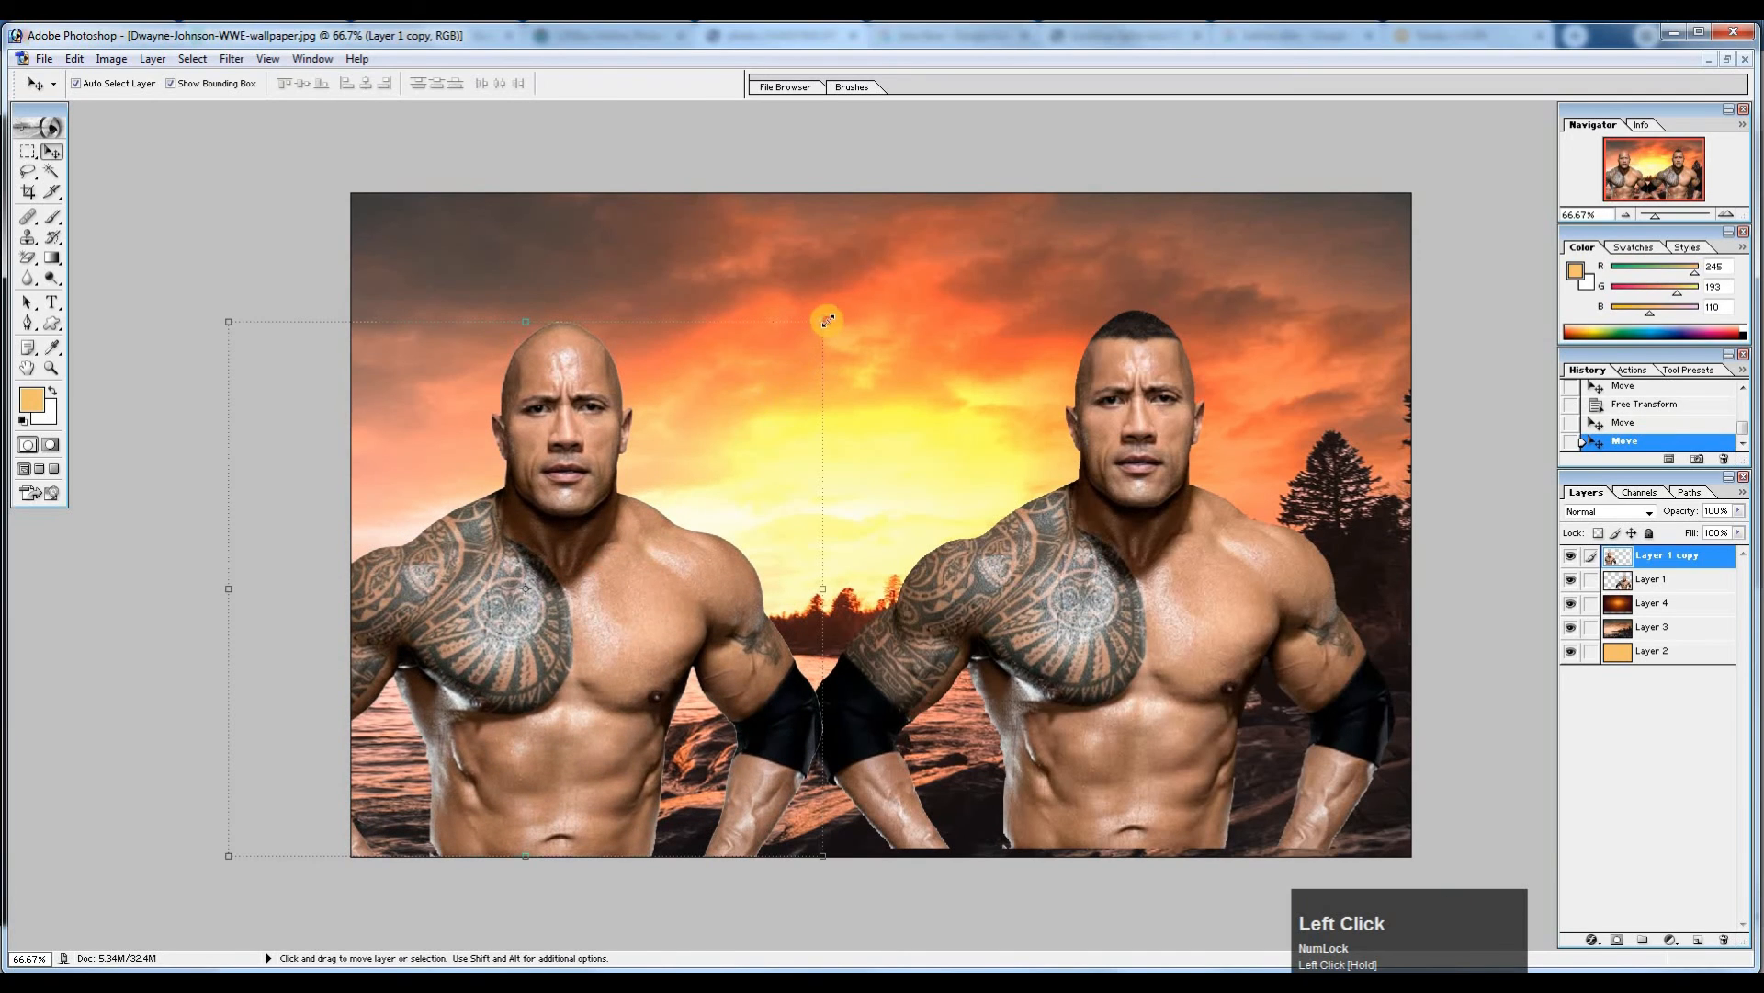
Enlarge the bald wrestler to 102.4% and shift both wrestlers together slightly right and up.
drag(827, 321, 829, 316)
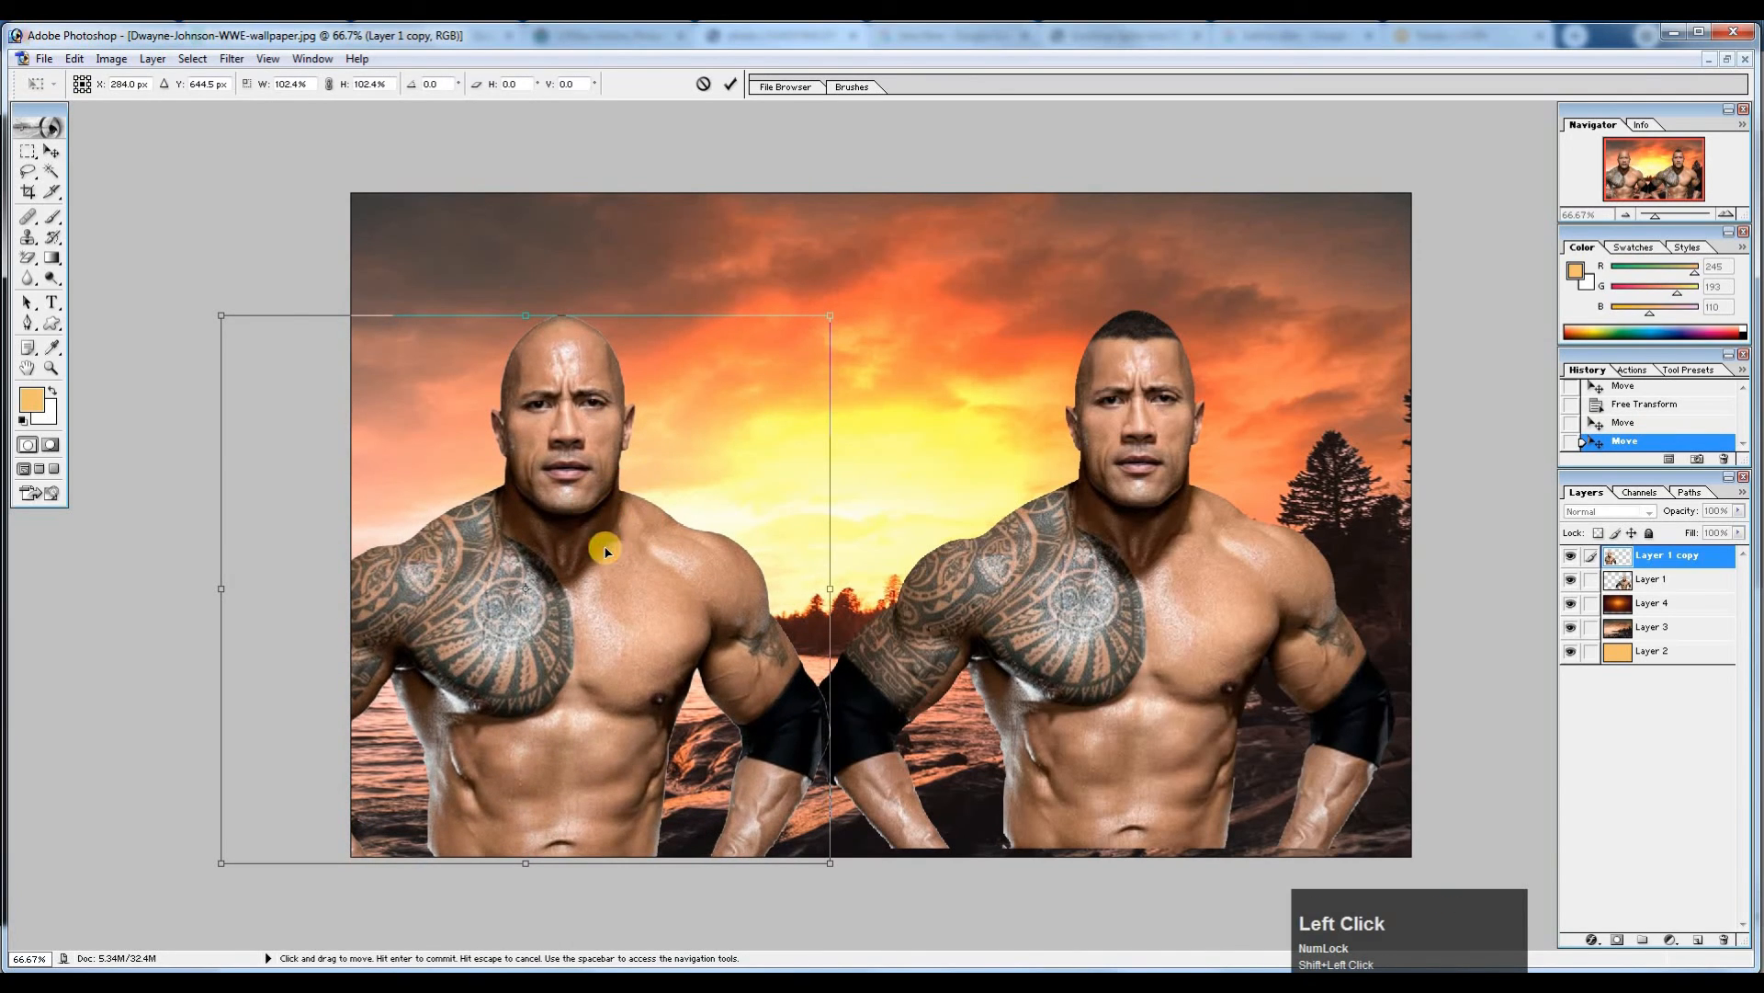
ctrl+click(725, 558)
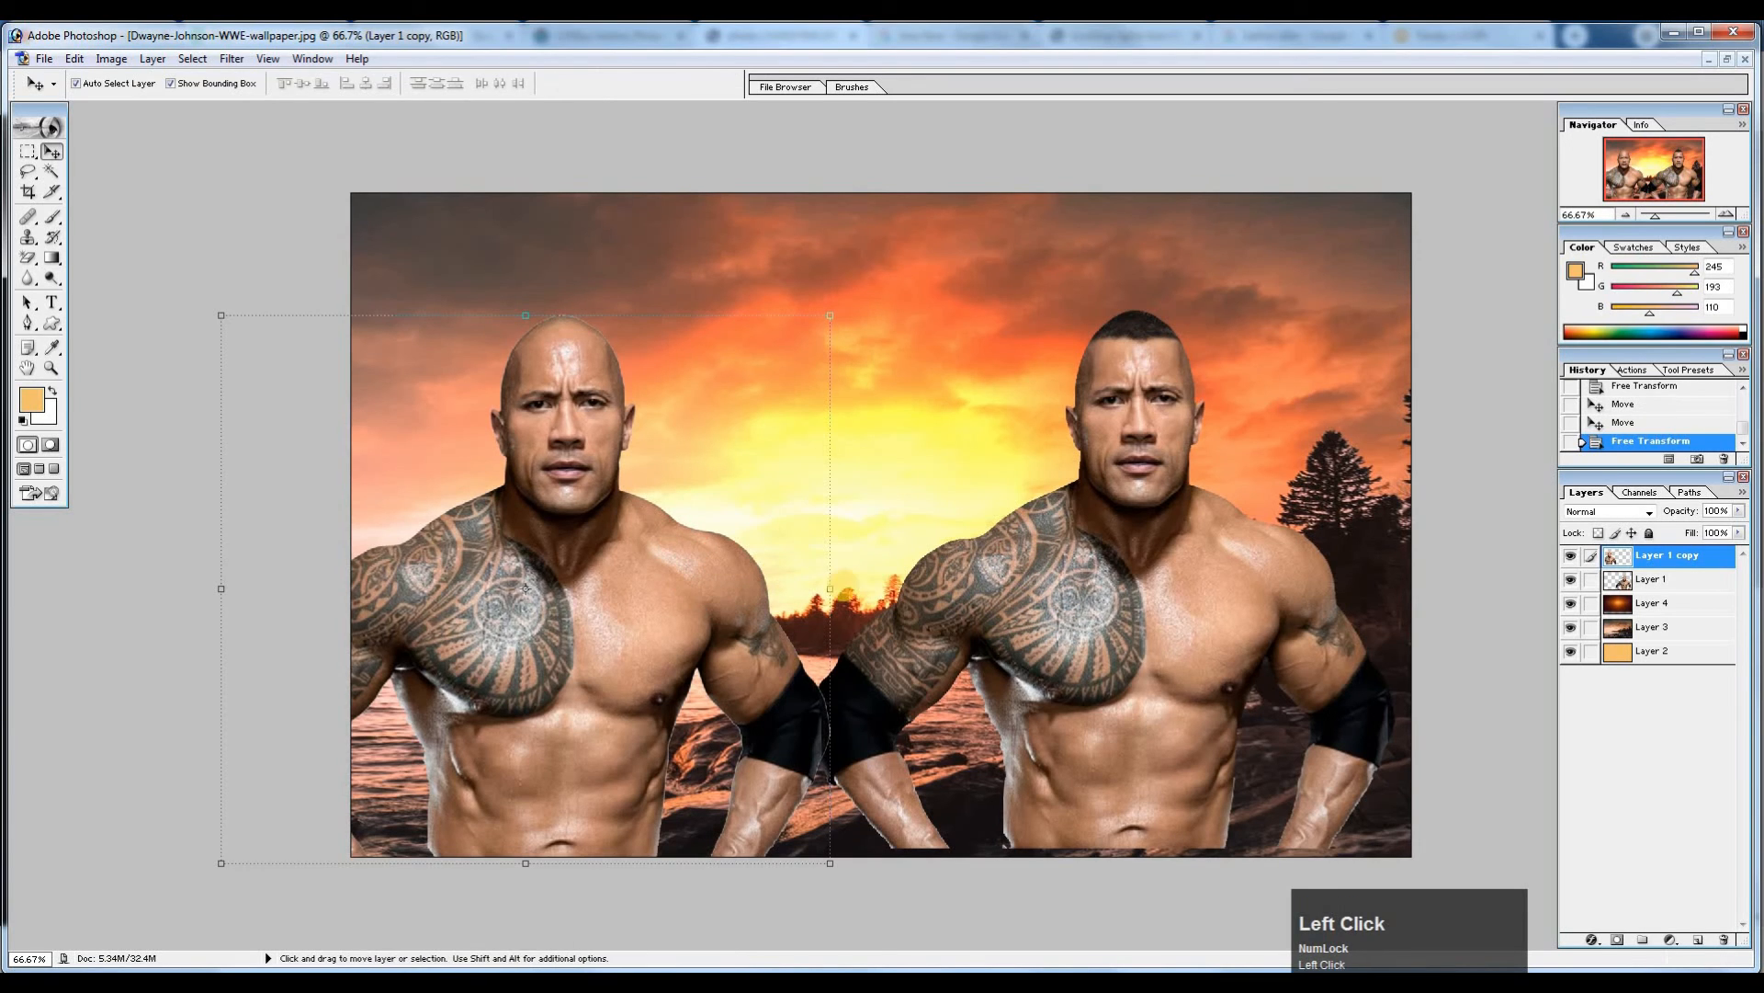
drag(981, 587, 1030, 577)
click(1087, 563)
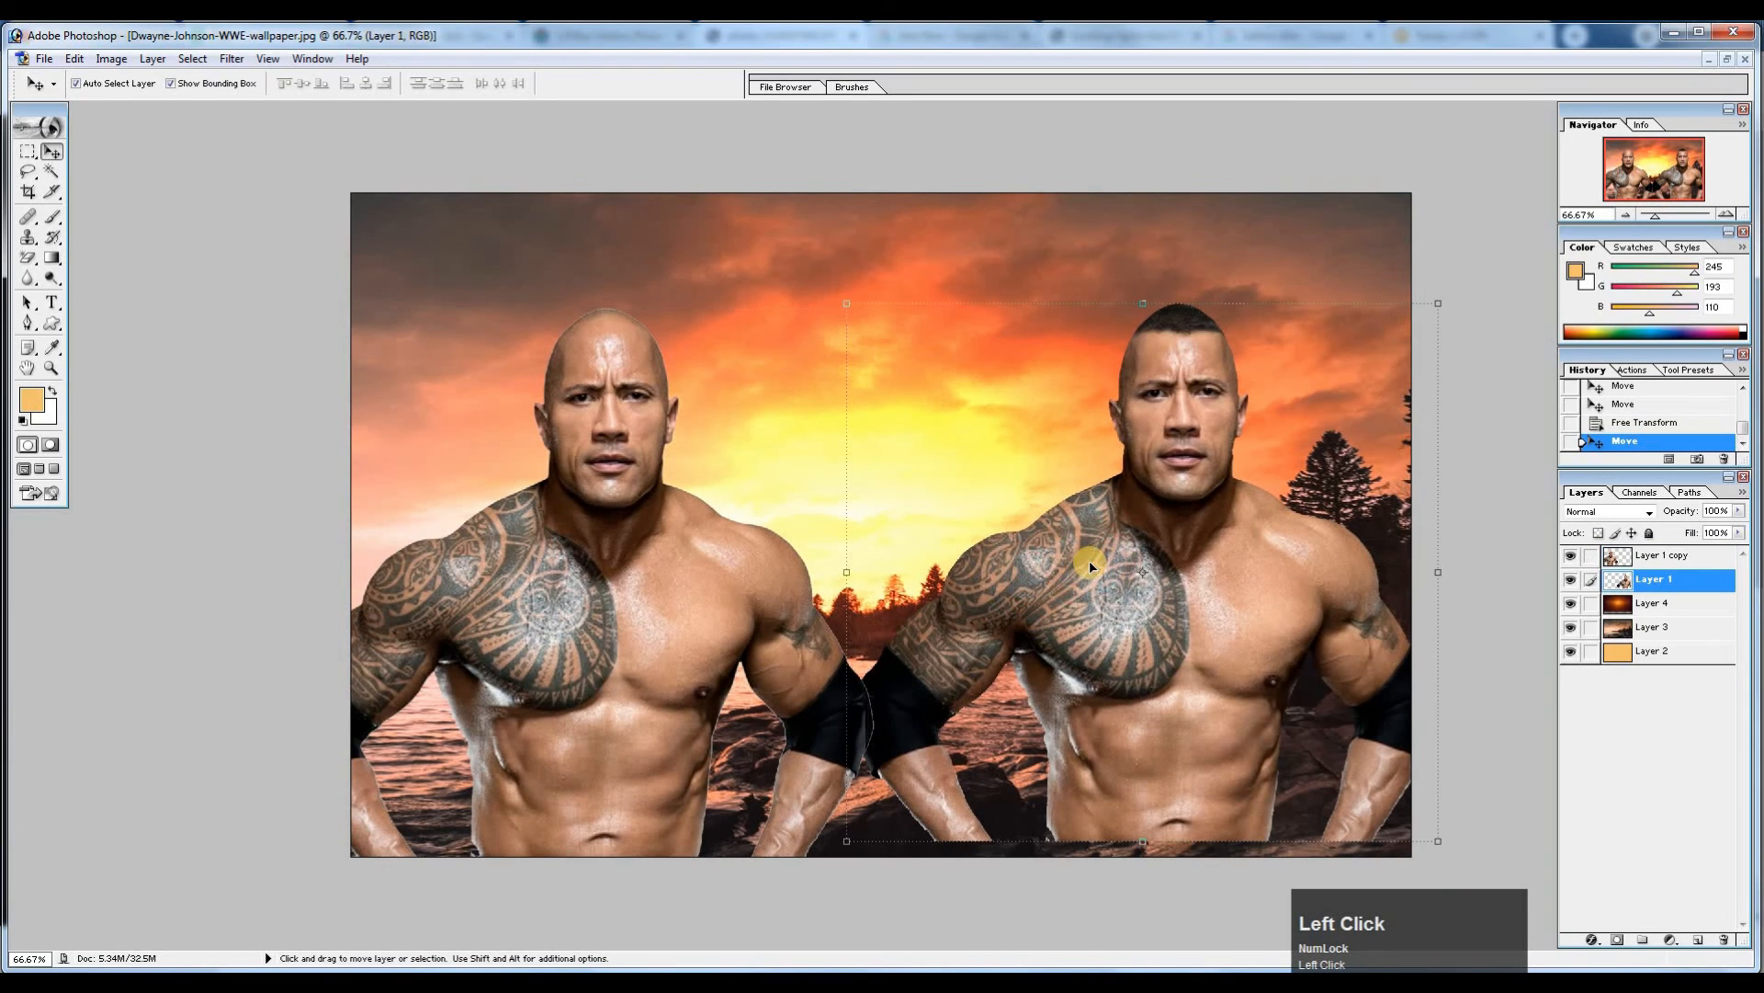
Nudge the wrestler with hair down until the cut-off waist meets the canvas's lower edge.
key(Down)
key(Down)
key(Down)
key(Down)
key(Down)
key(Down)
key(Down)
key(Down)
key(Down)
key(Down)
key(Down)
key(Down)
key(Down)
key(Down)
key(Down)
key(Down)
key(Down)
key(Down)
key(Down)
key(Down)
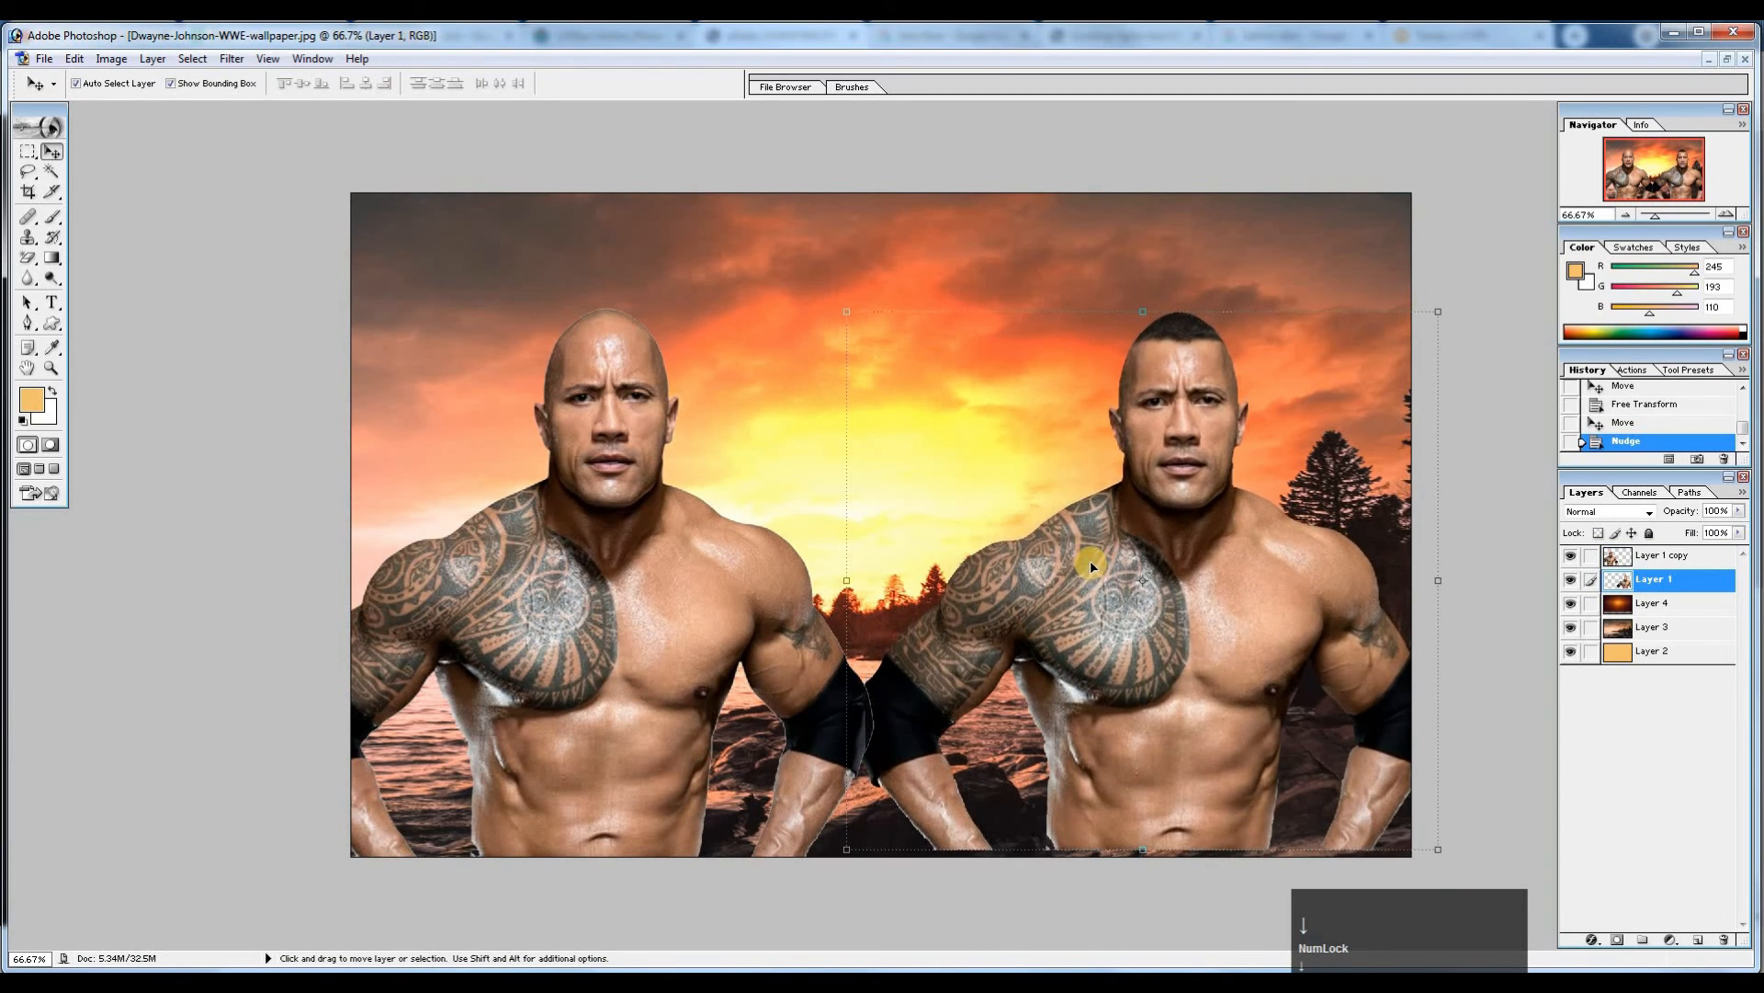
key(Down)
key(Down)
key(Down)
key(Down)
key(Down)
key(Down)
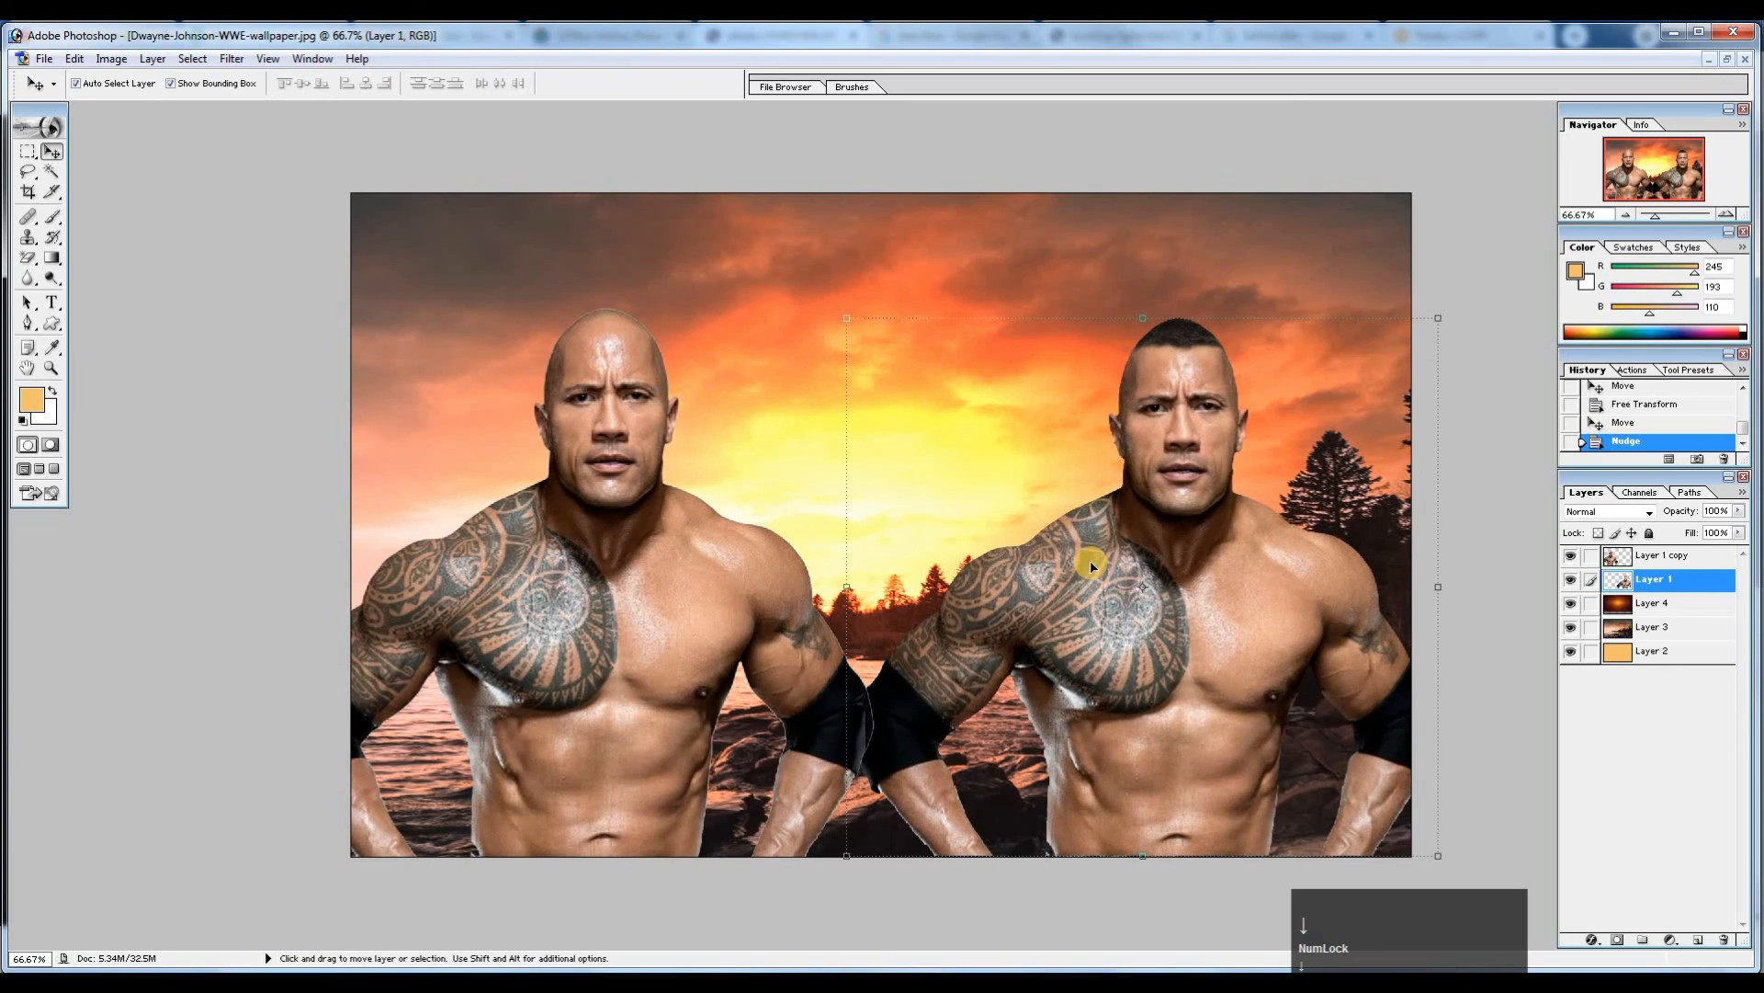
click(704, 566)
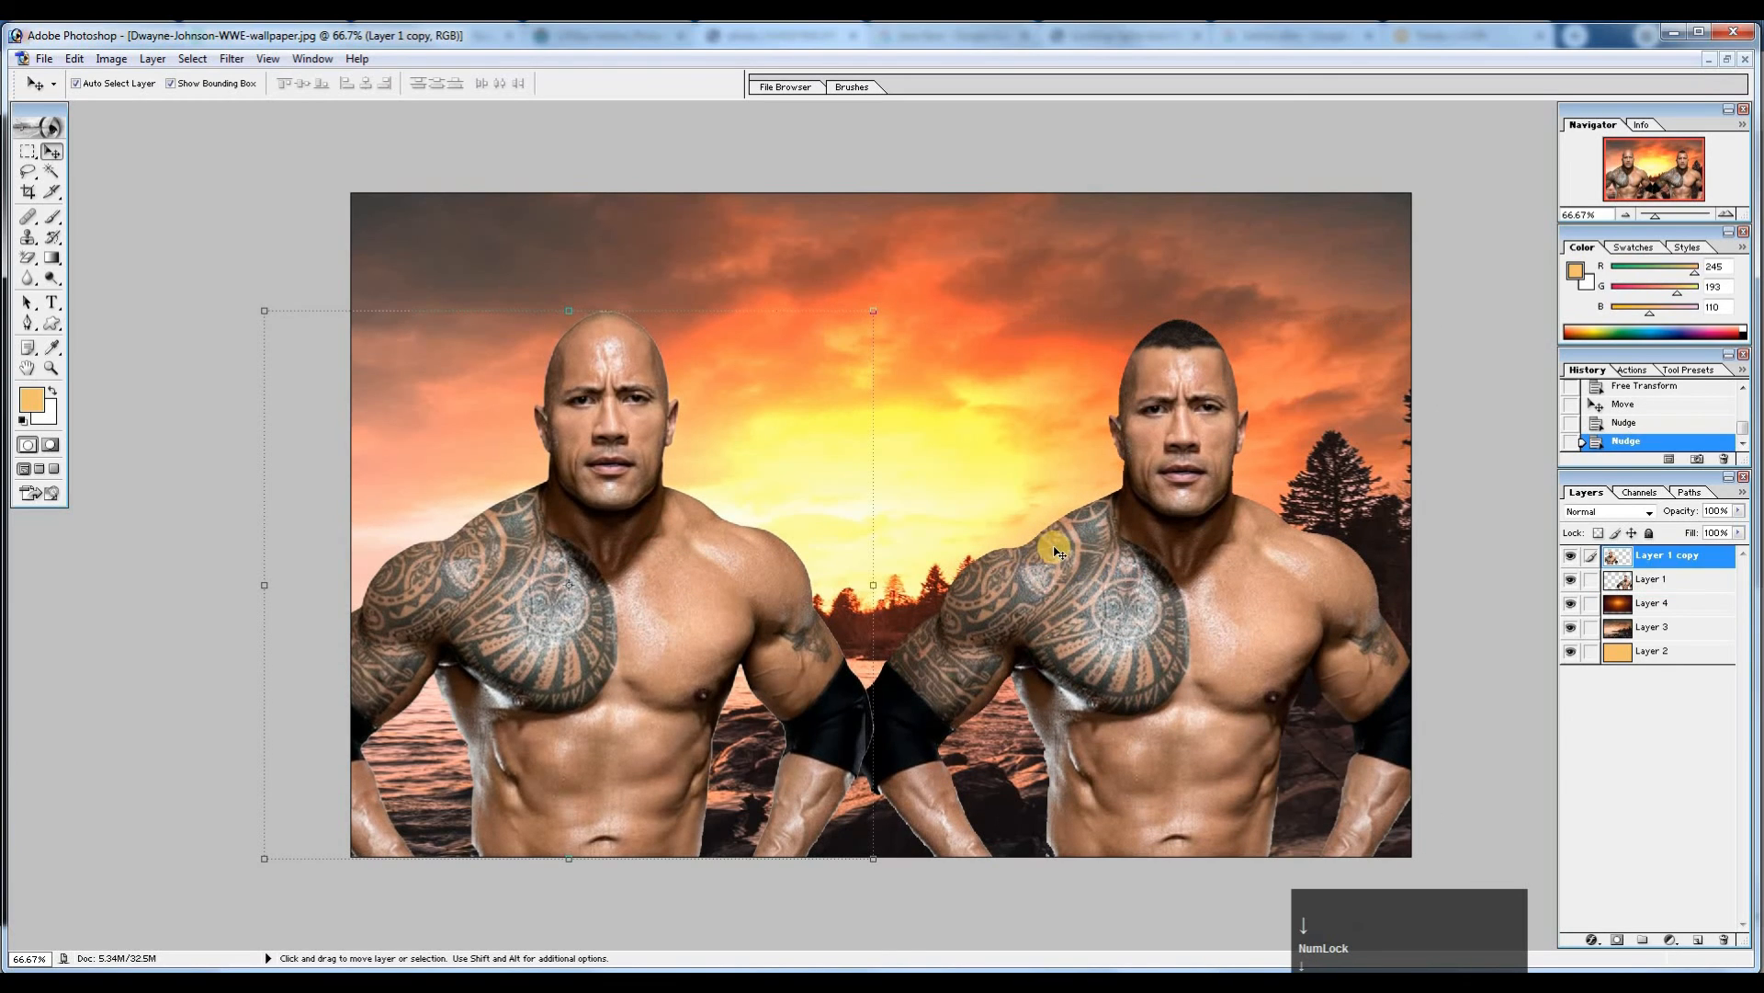
click(1092, 545)
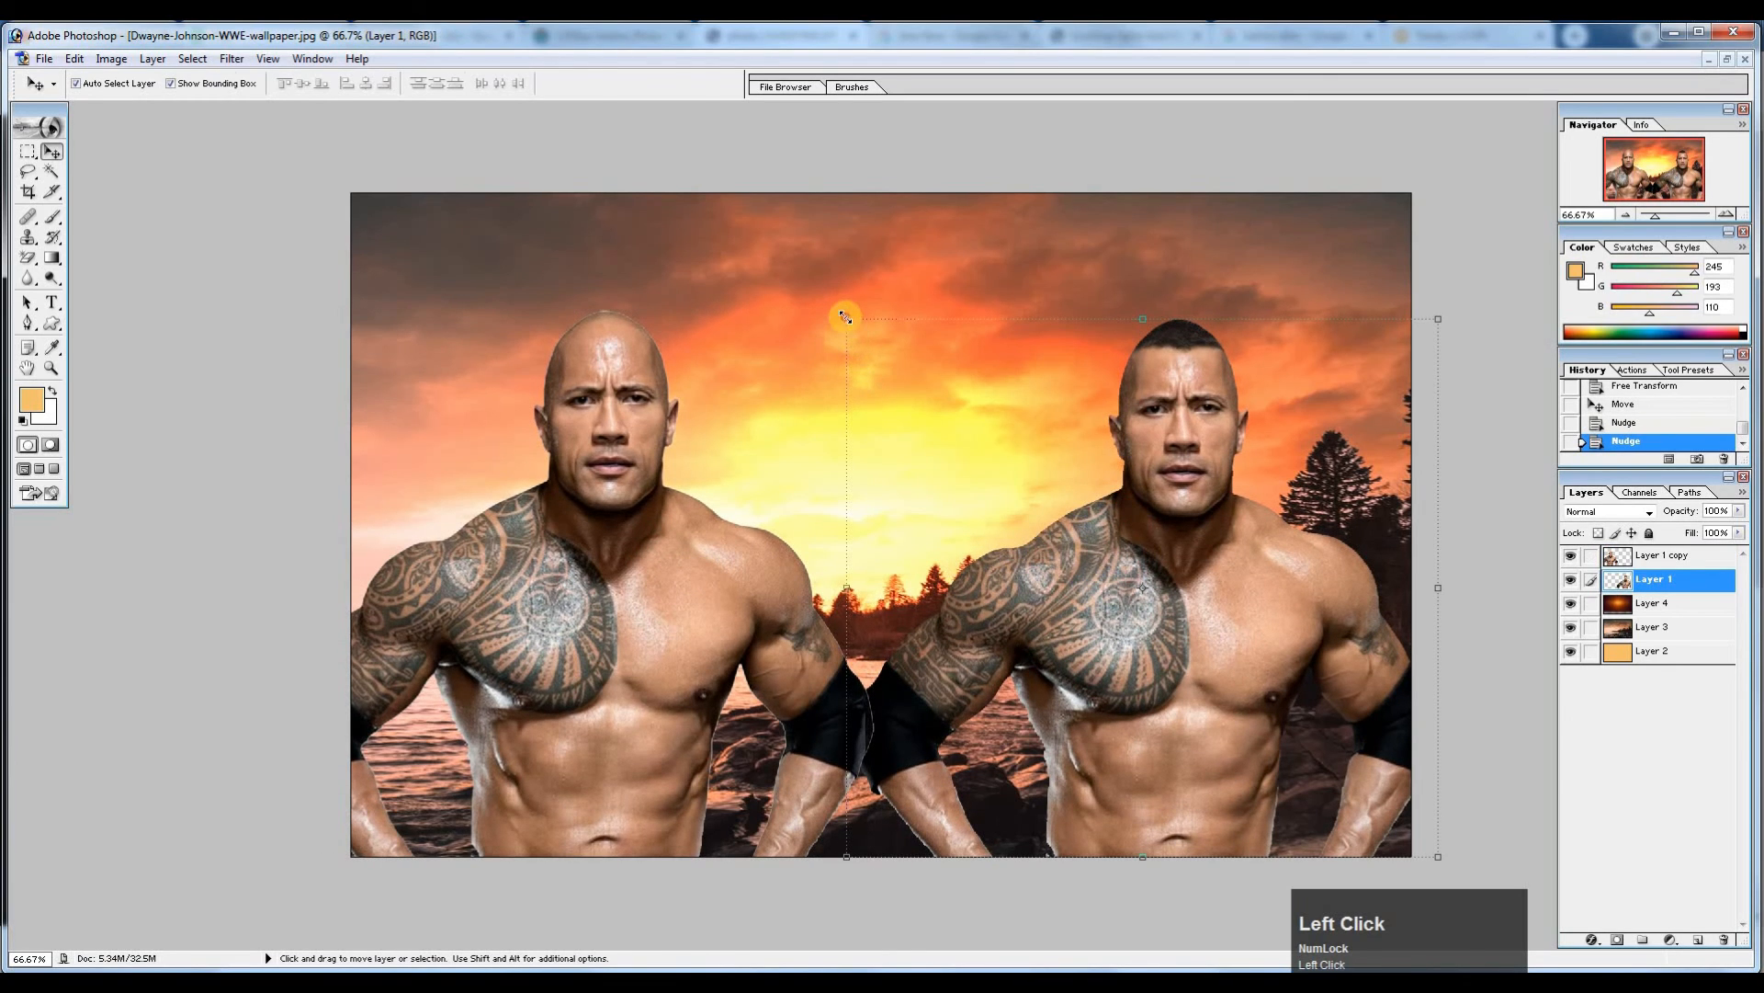
Enlarge the wrestler with hair to 101.3%, and adjust both wrestlers' positions until they sit slightly farther right on the canvas.
drag(845, 317, 840, 313)
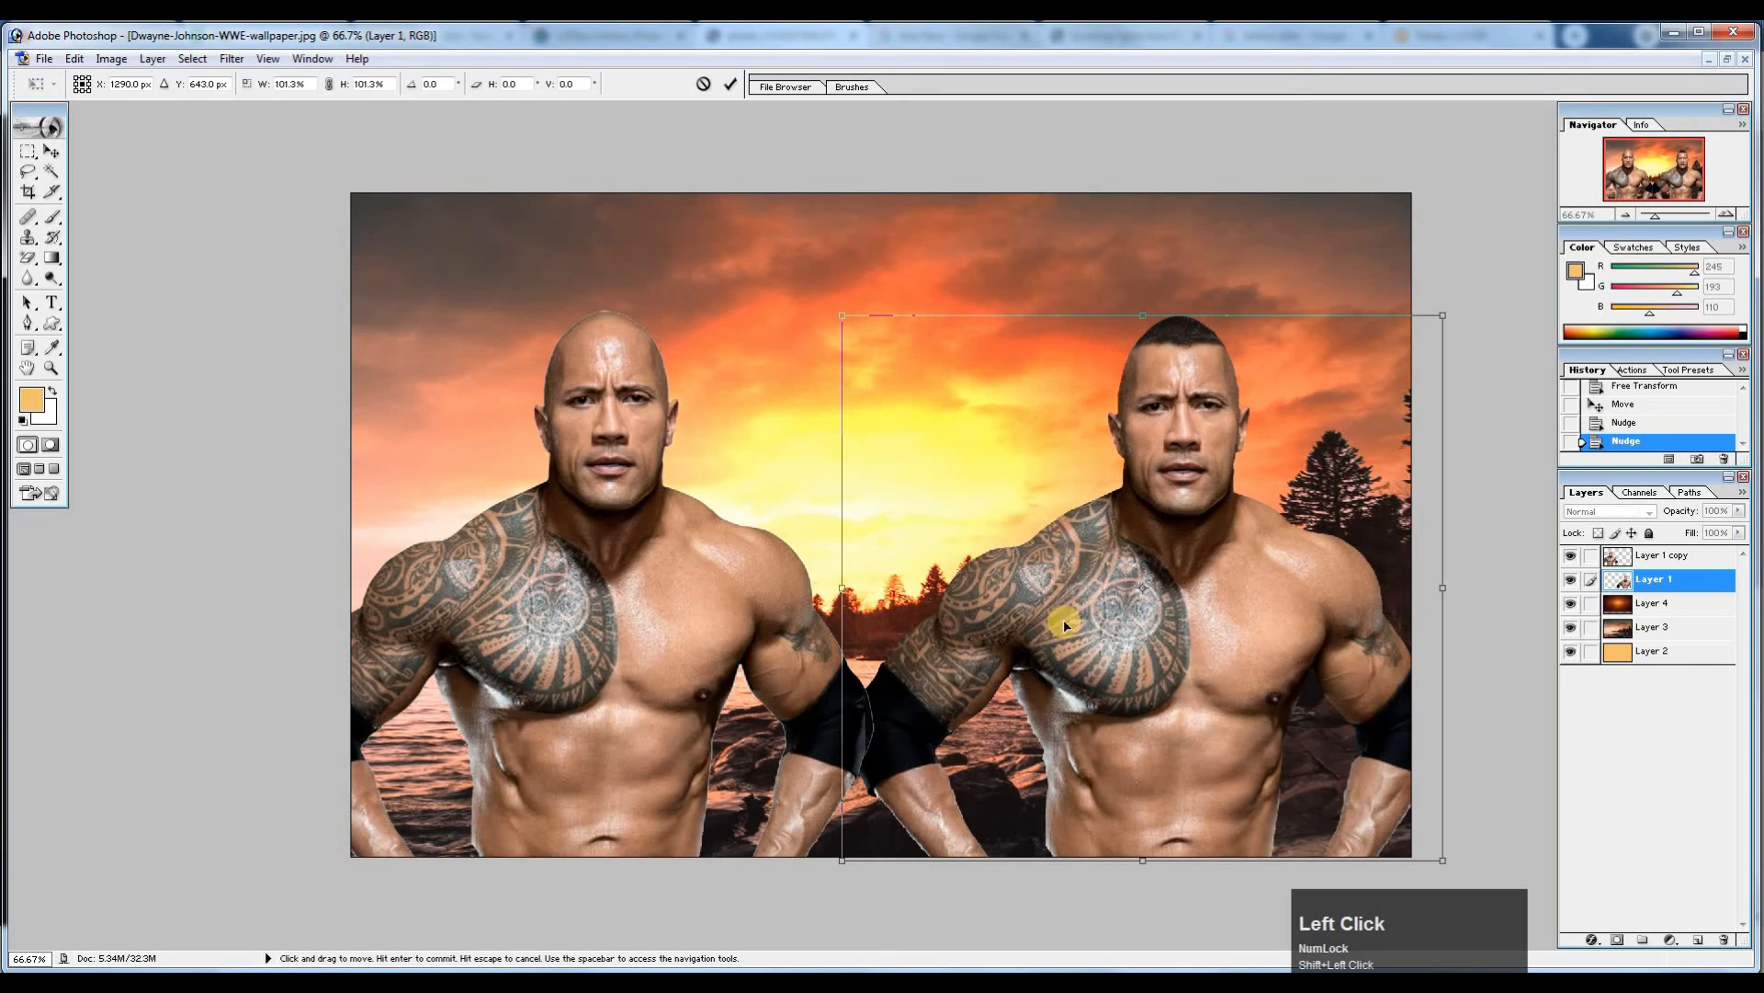
double_click(1170, 581)
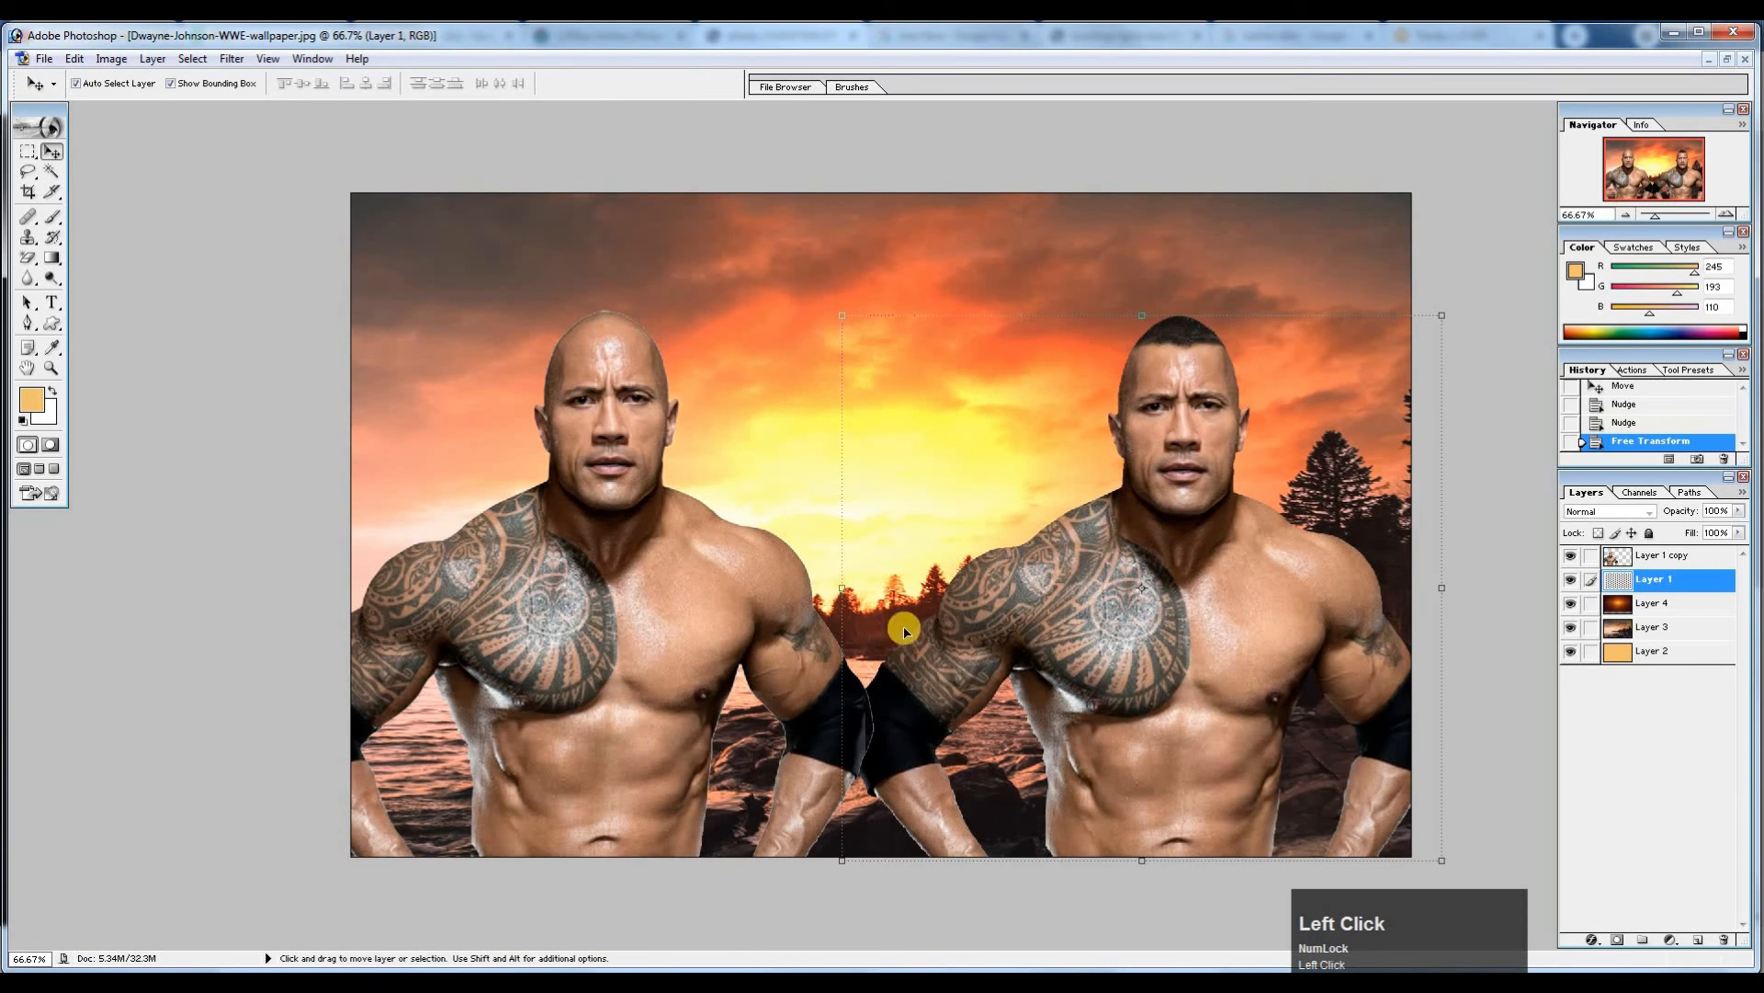
mouse_move(741, 583)
mouse_down()
mouse_move(718, 584)
mouse_move(741, 571)
mouse_up()
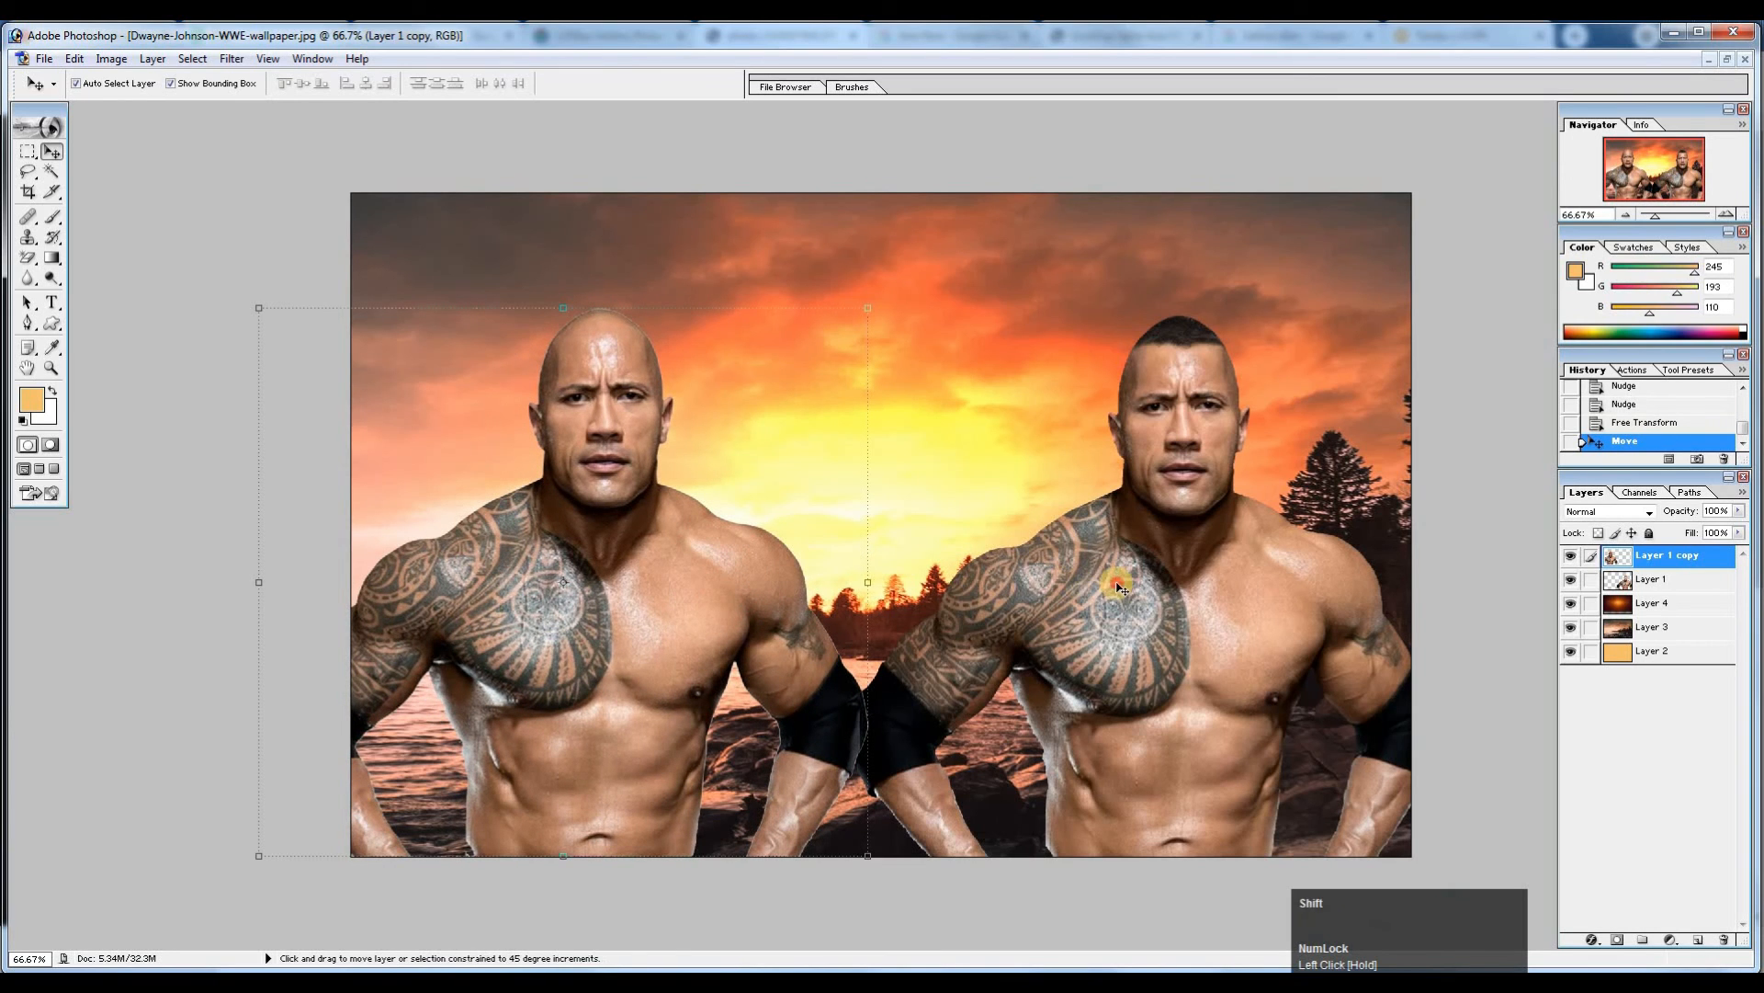
drag(1114, 581, 1129, 594)
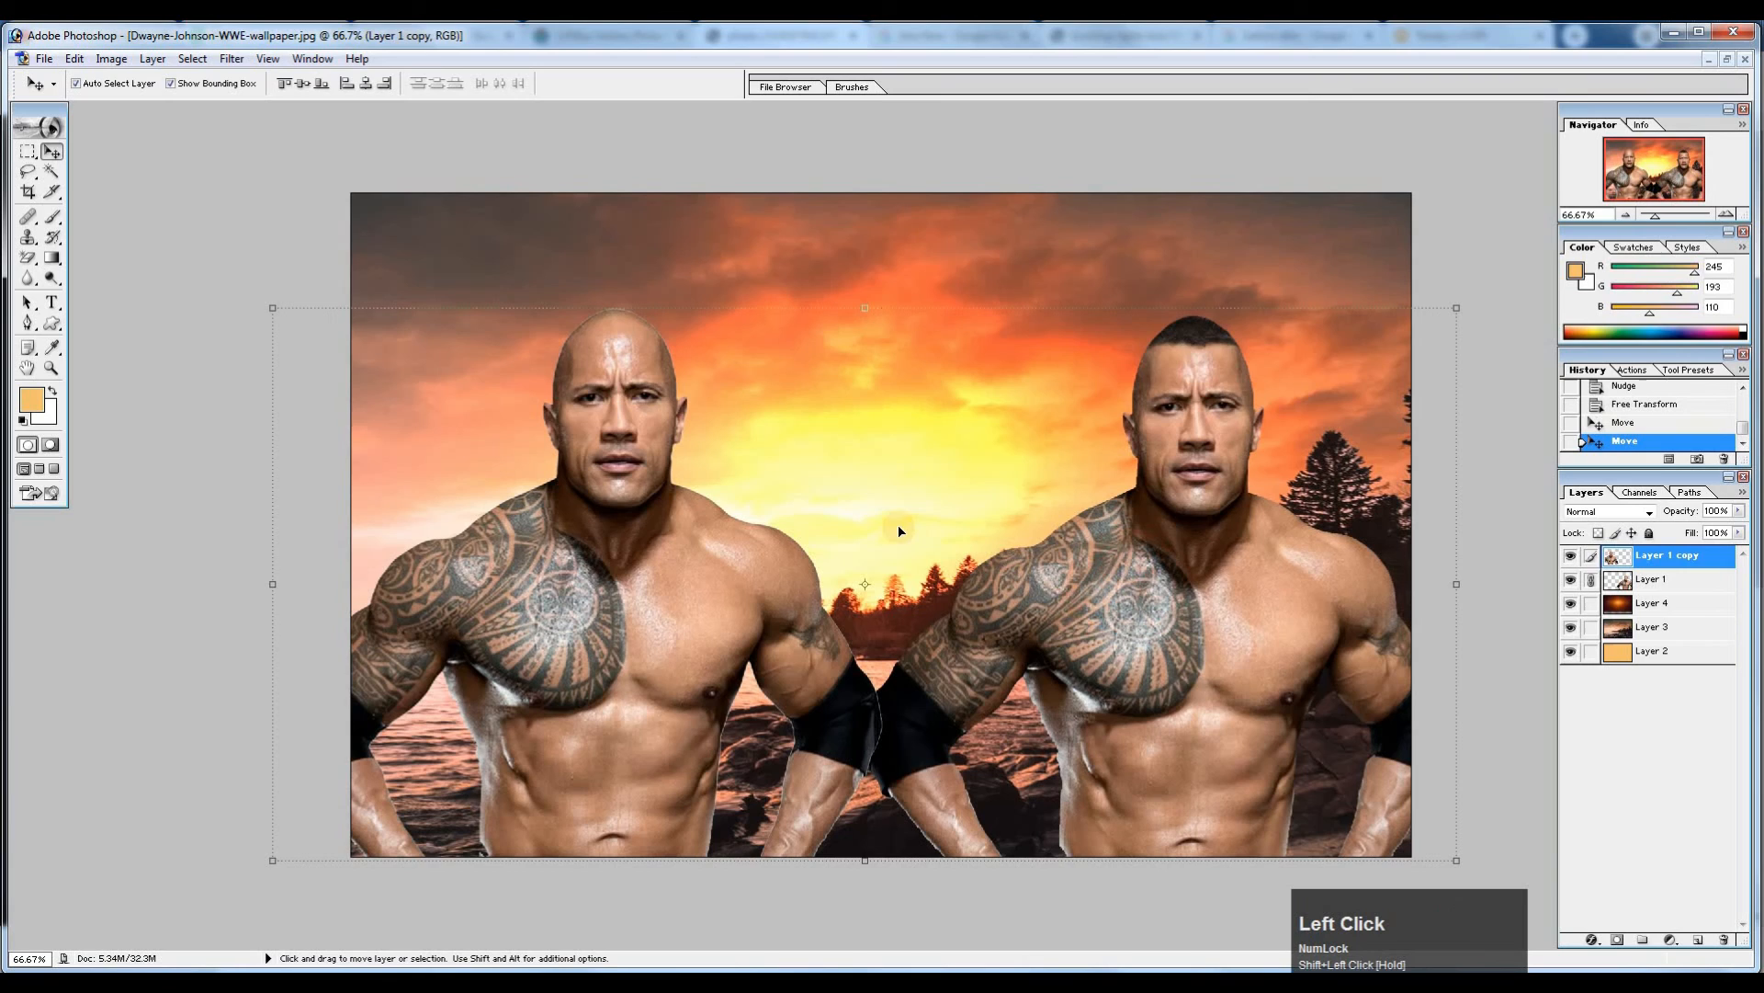
Add a new layer filled with the light orange foreground colour and bring it to the front of the layer stack.
click(908, 238)
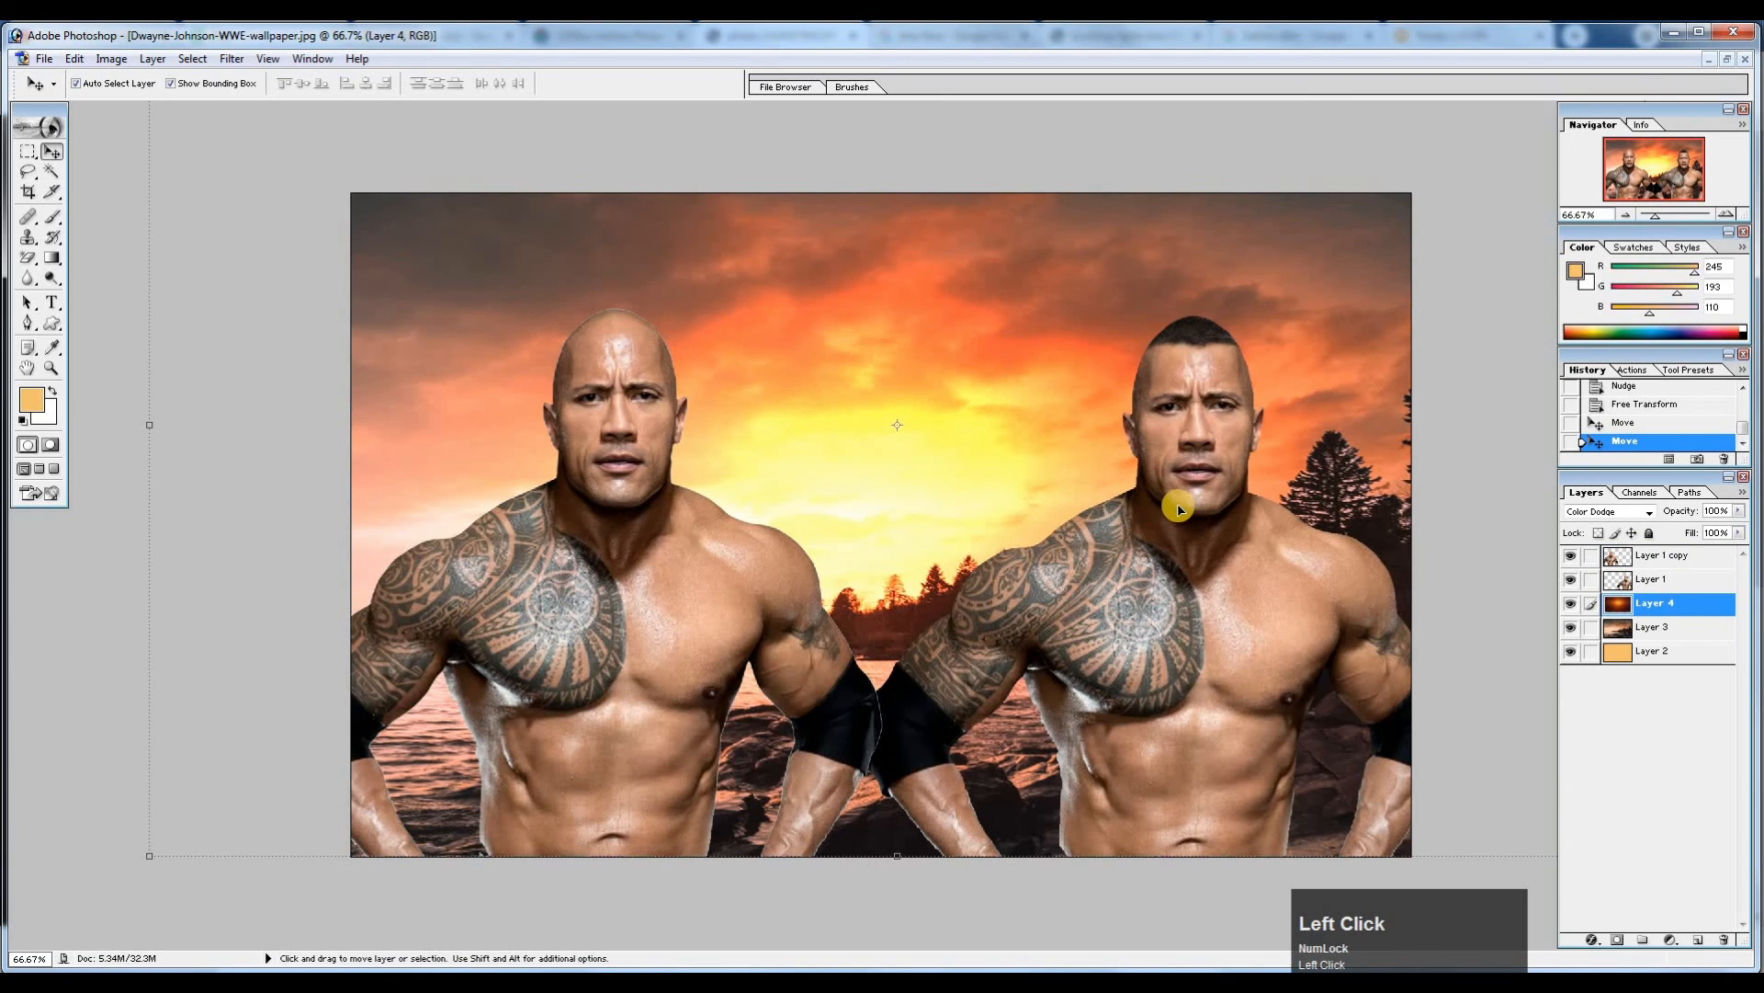
click(1699, 938)
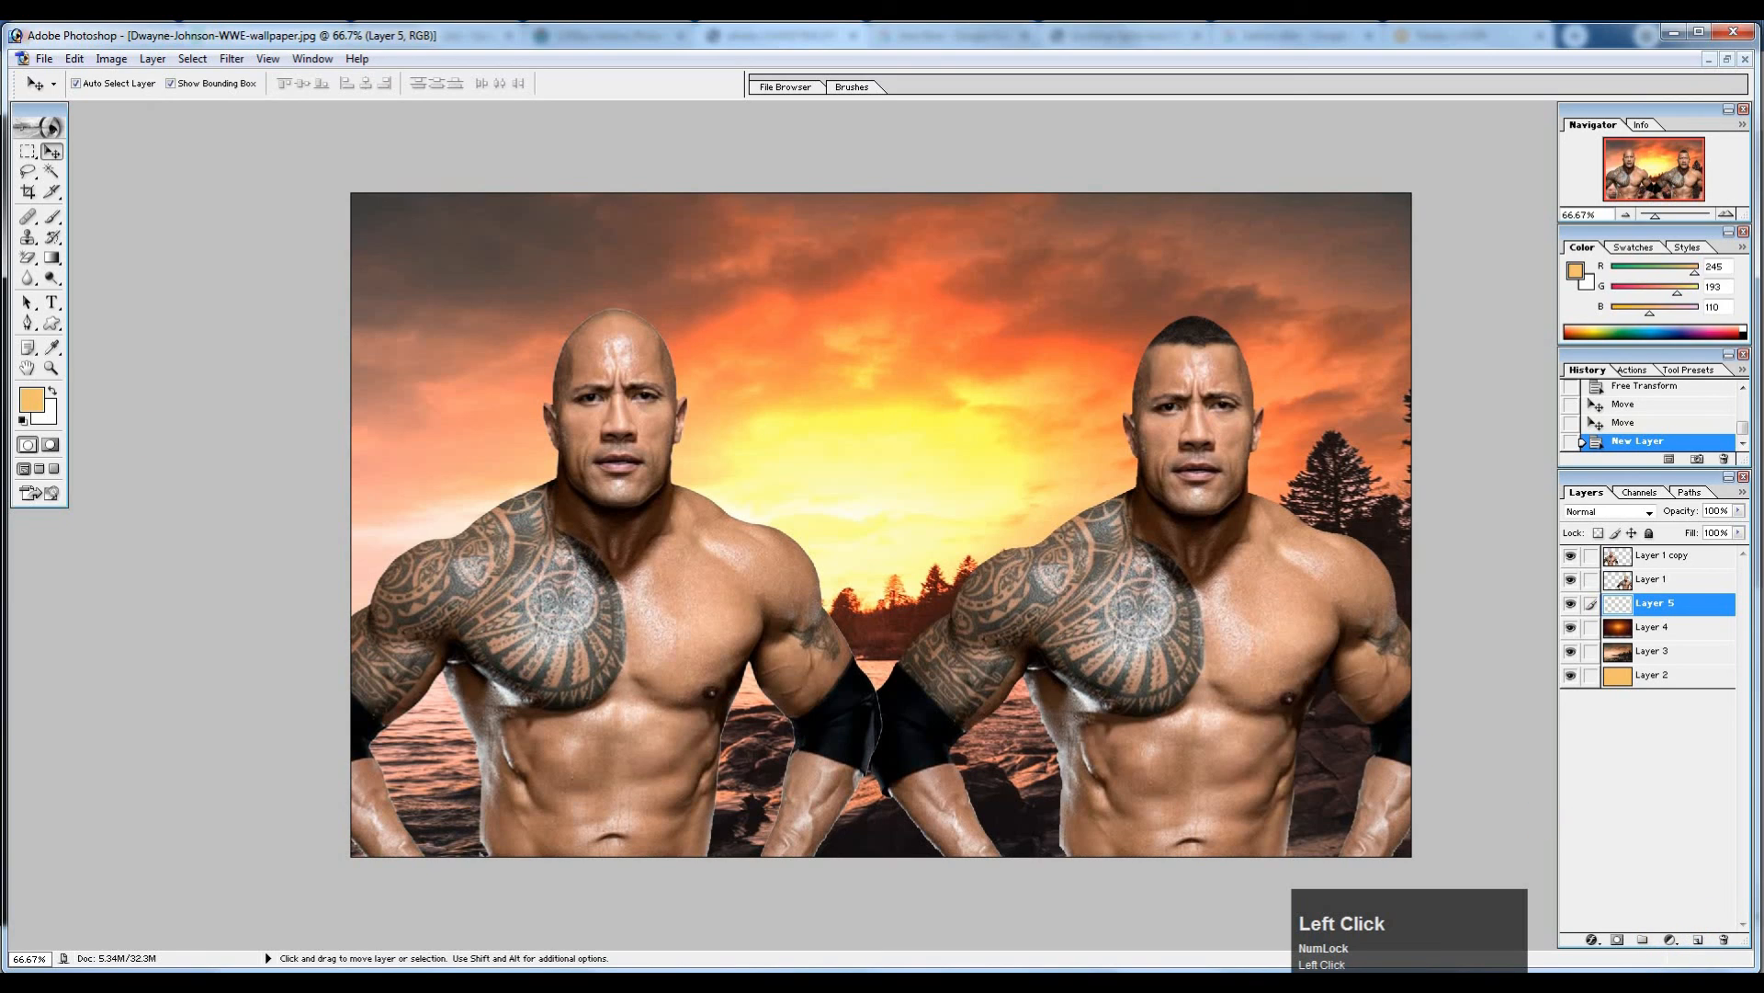
drag(35, 408, 522, 395)
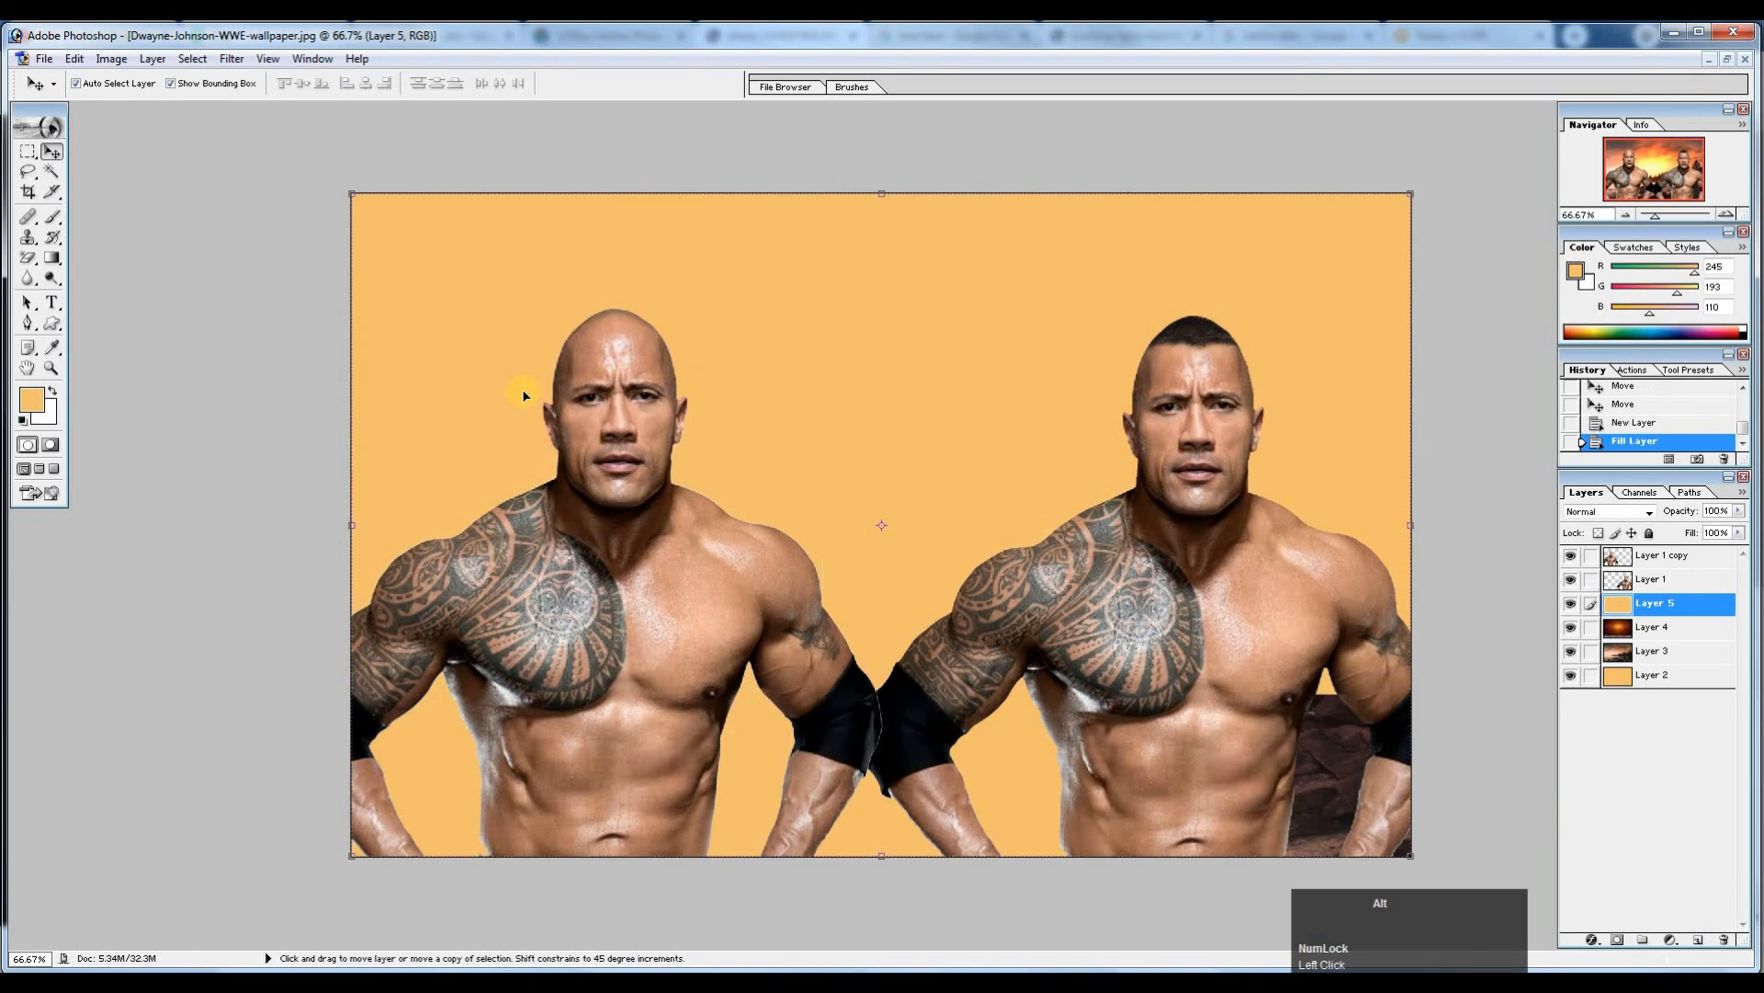
key(ctrl+shift+bracketright)
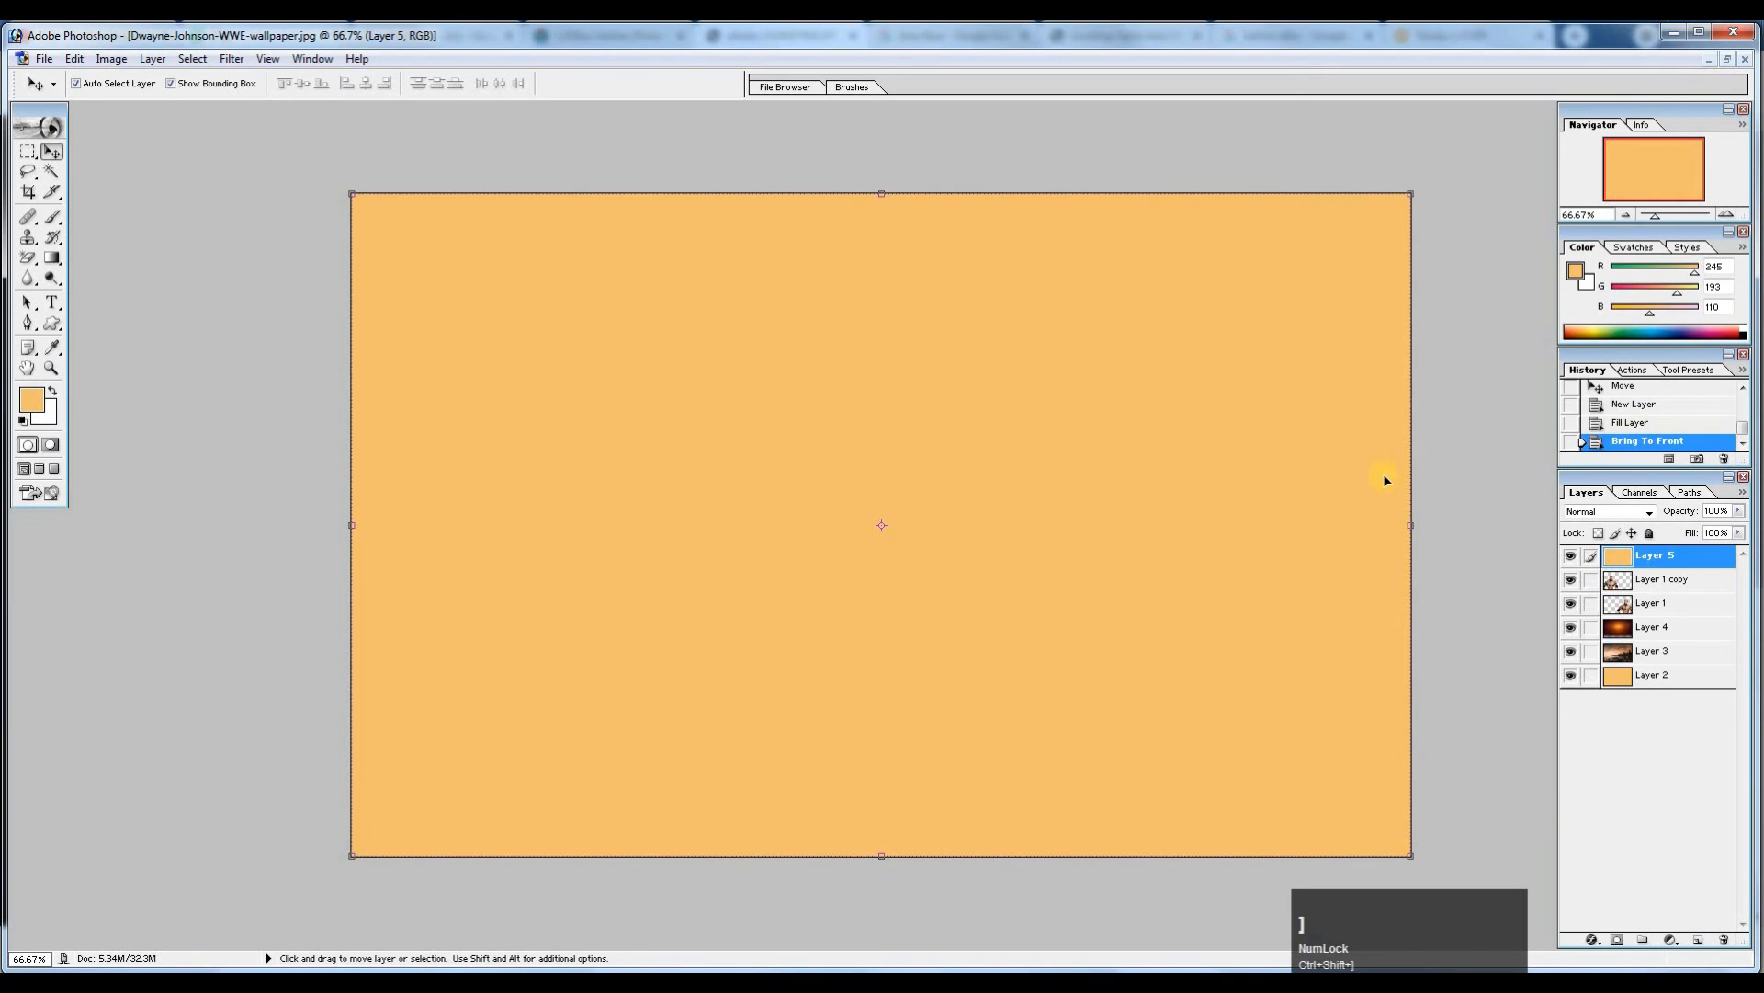
Try successive blending modes on the orange fill layer and settle on Color Burn.
click(1573, 511)
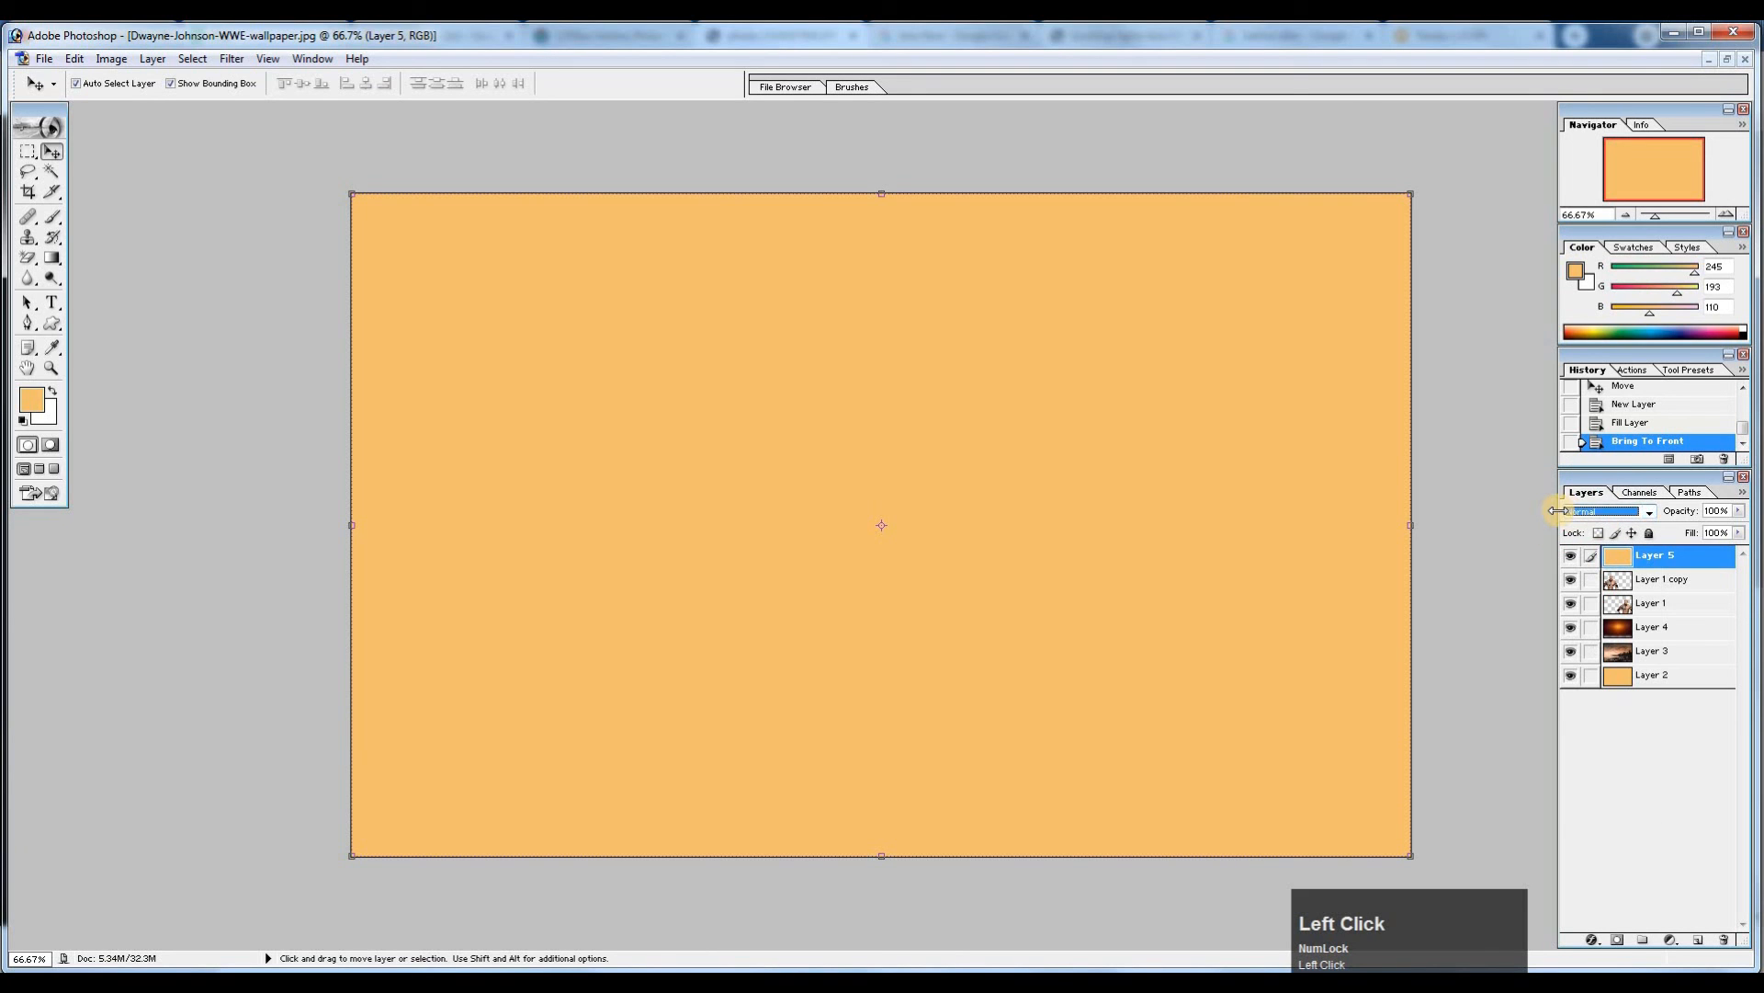
key(Down)
key(Down)
key(Down)
key(Down)
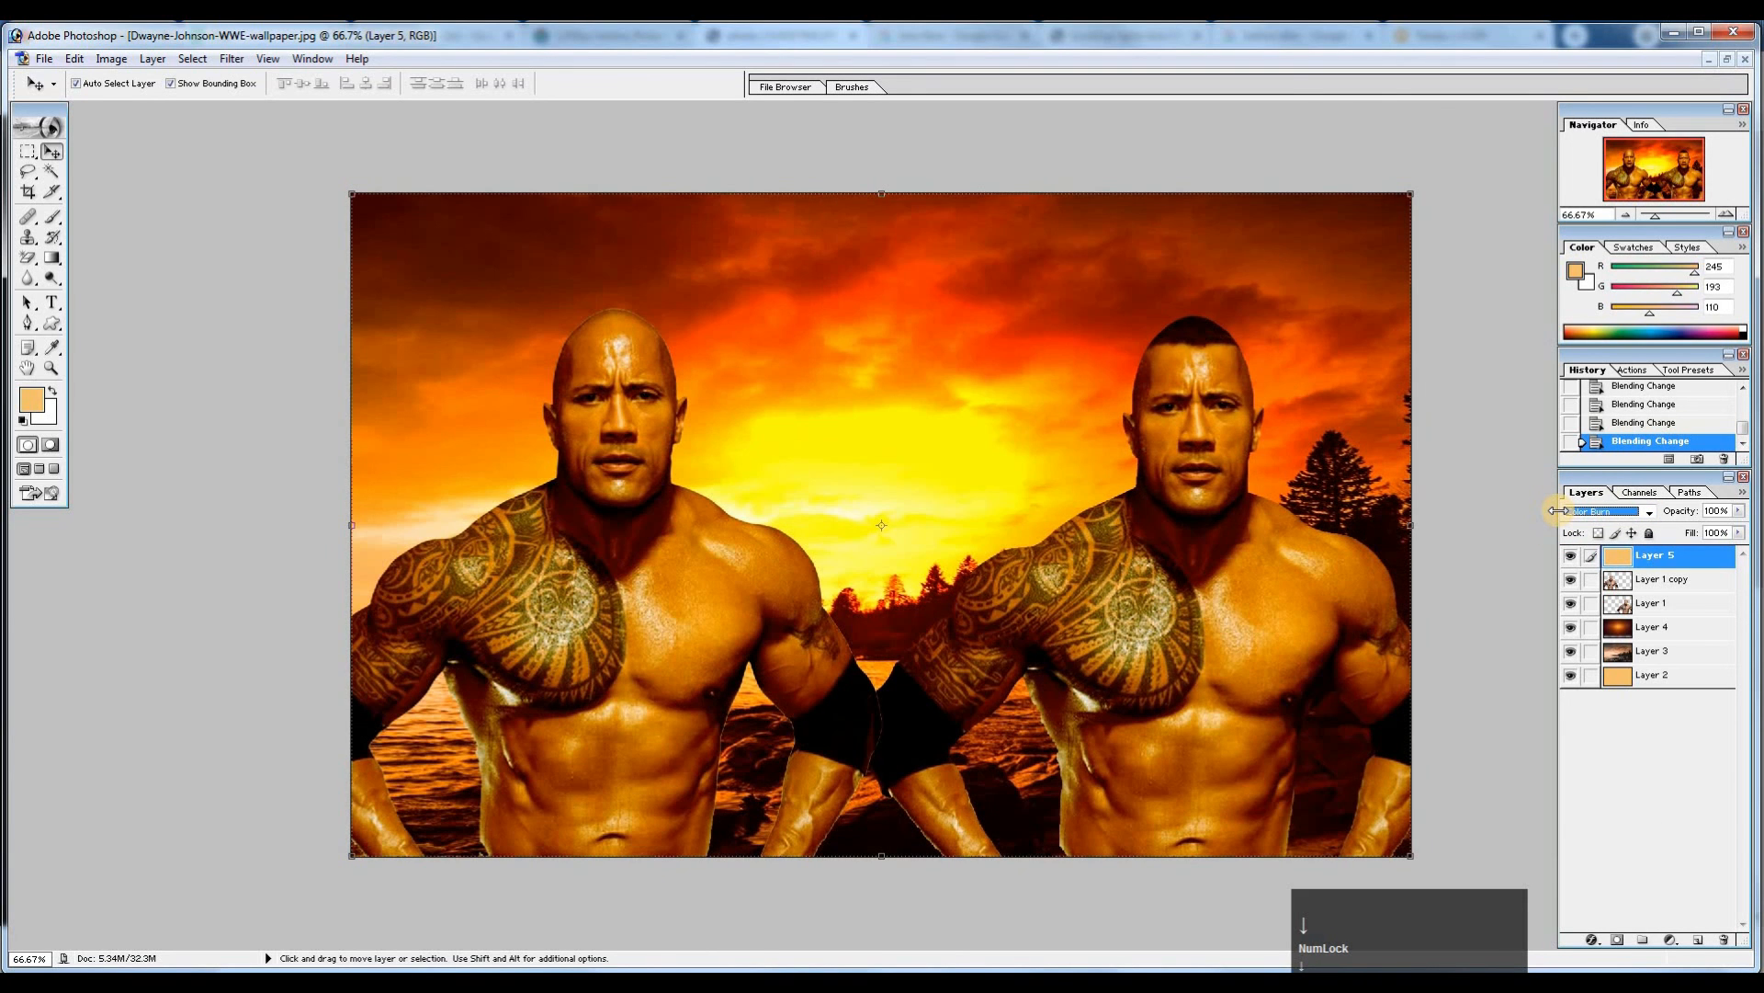
key(Up)
key(Down)
key(Down)
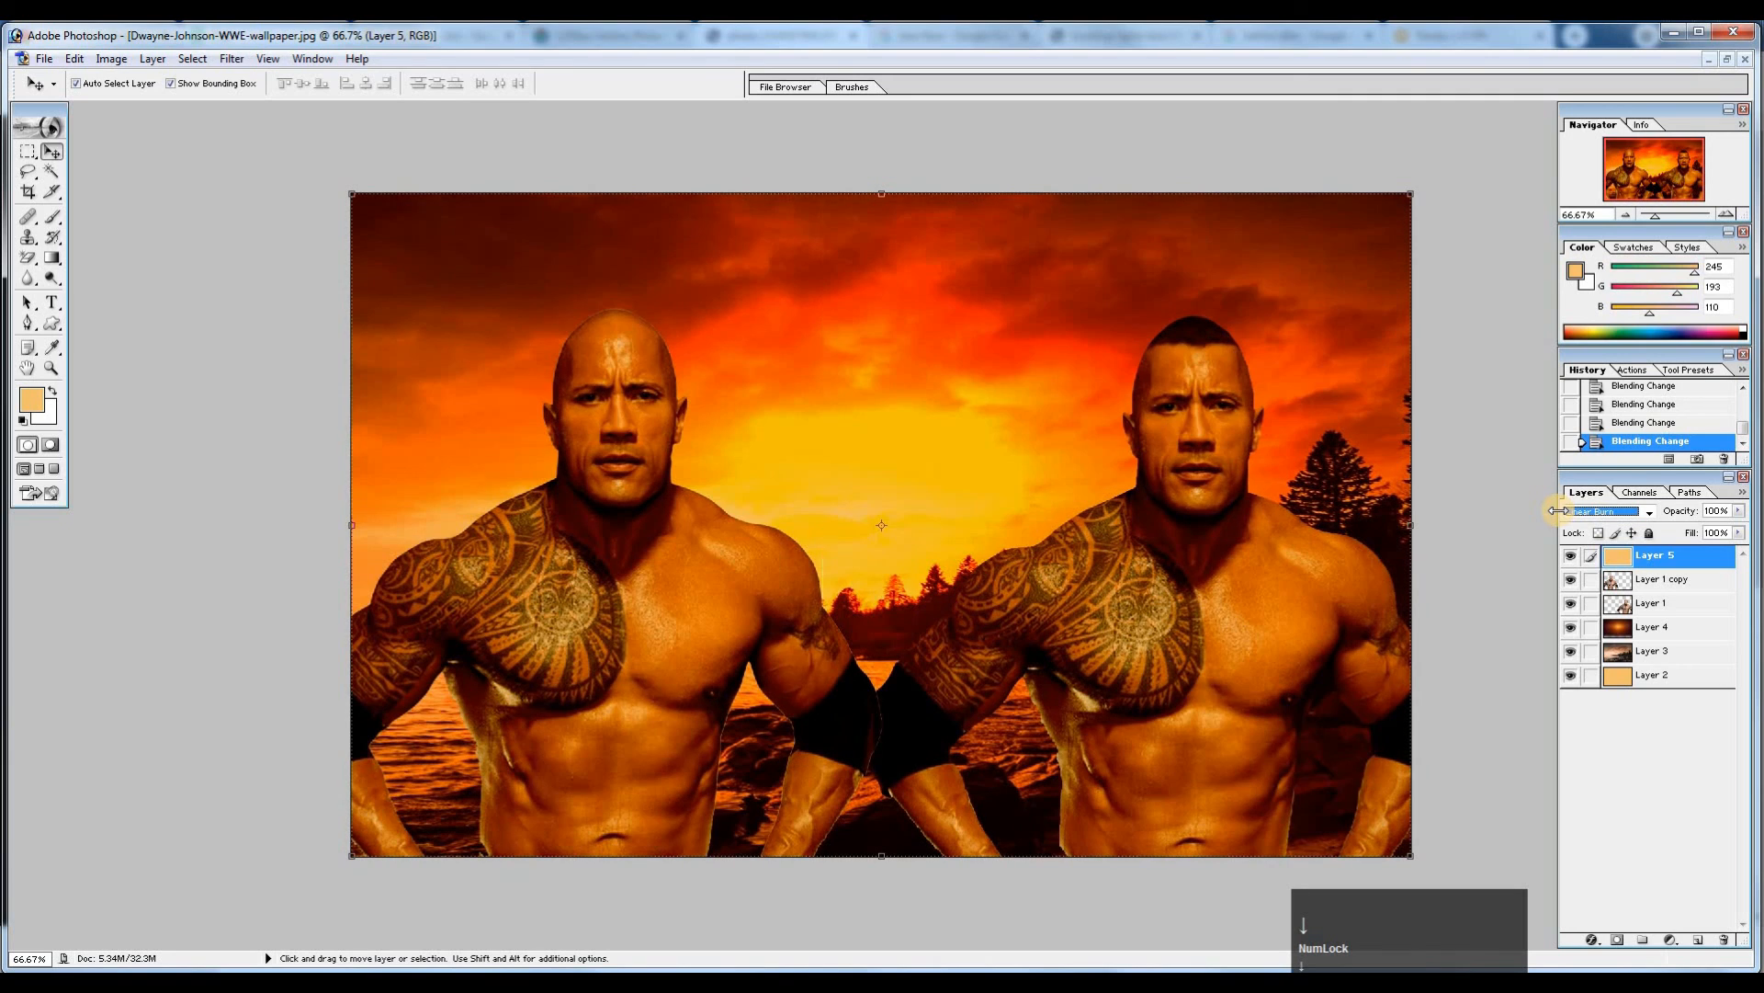
key(Up)
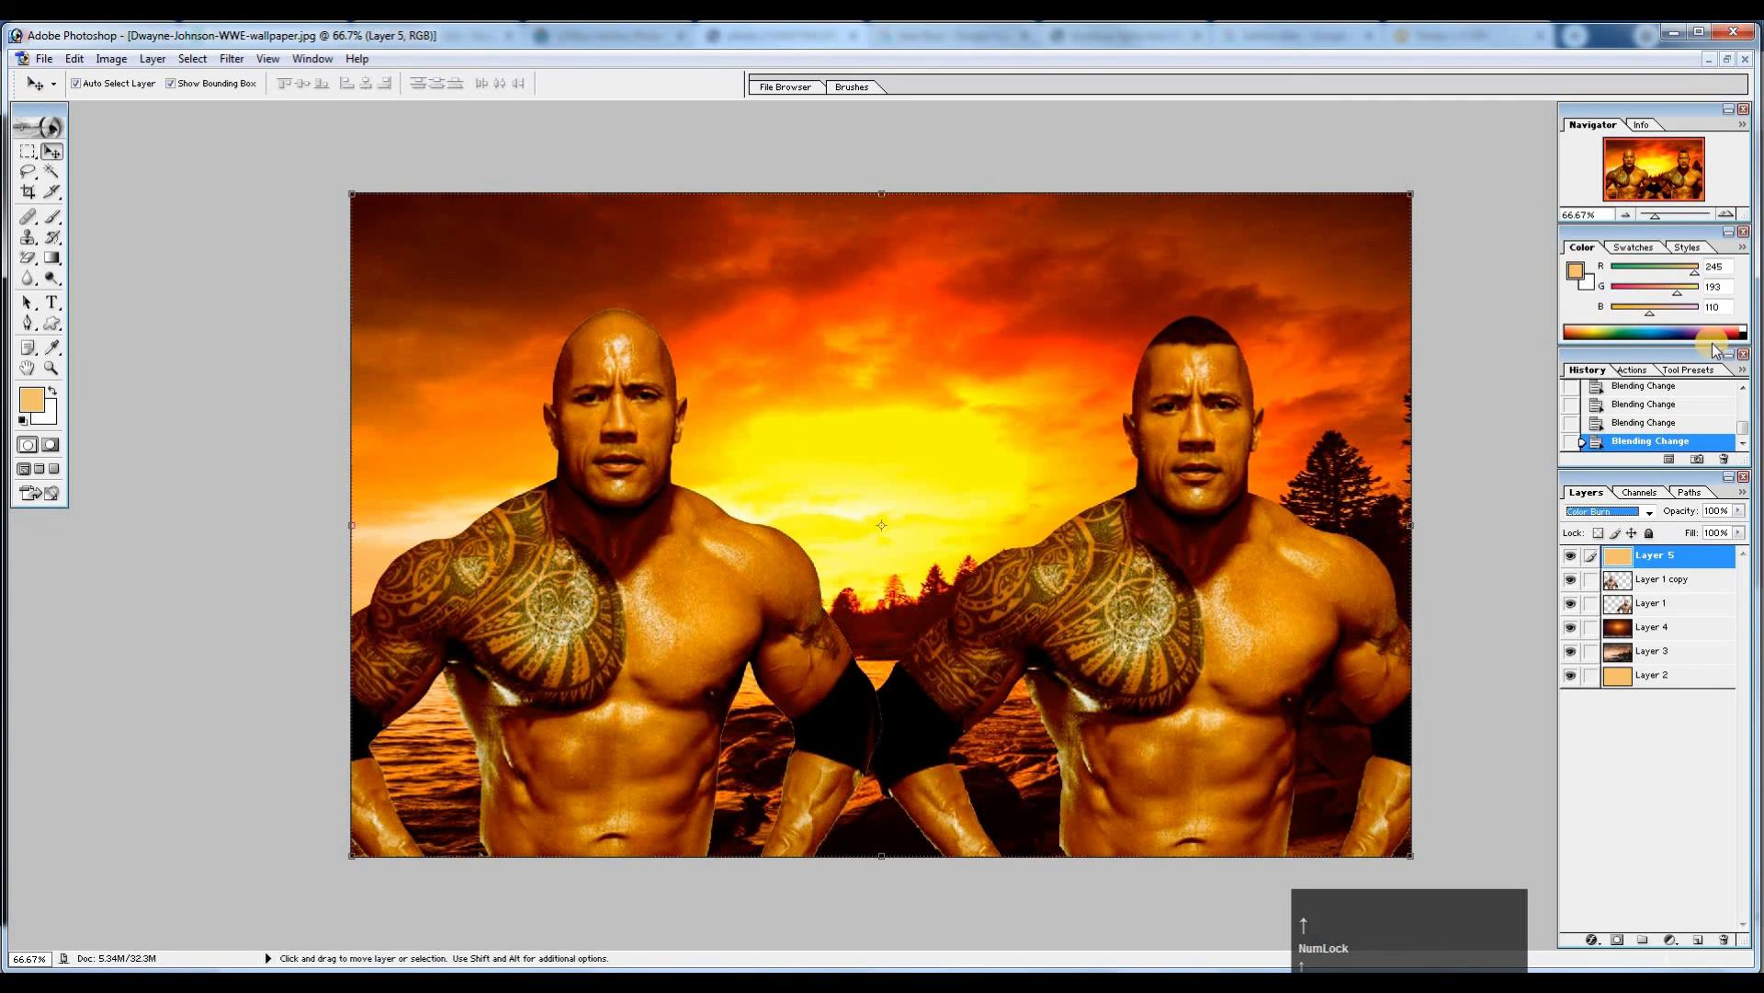
Lower the orange Color Burn layer's opacity to 29%.
click(1738, 511)
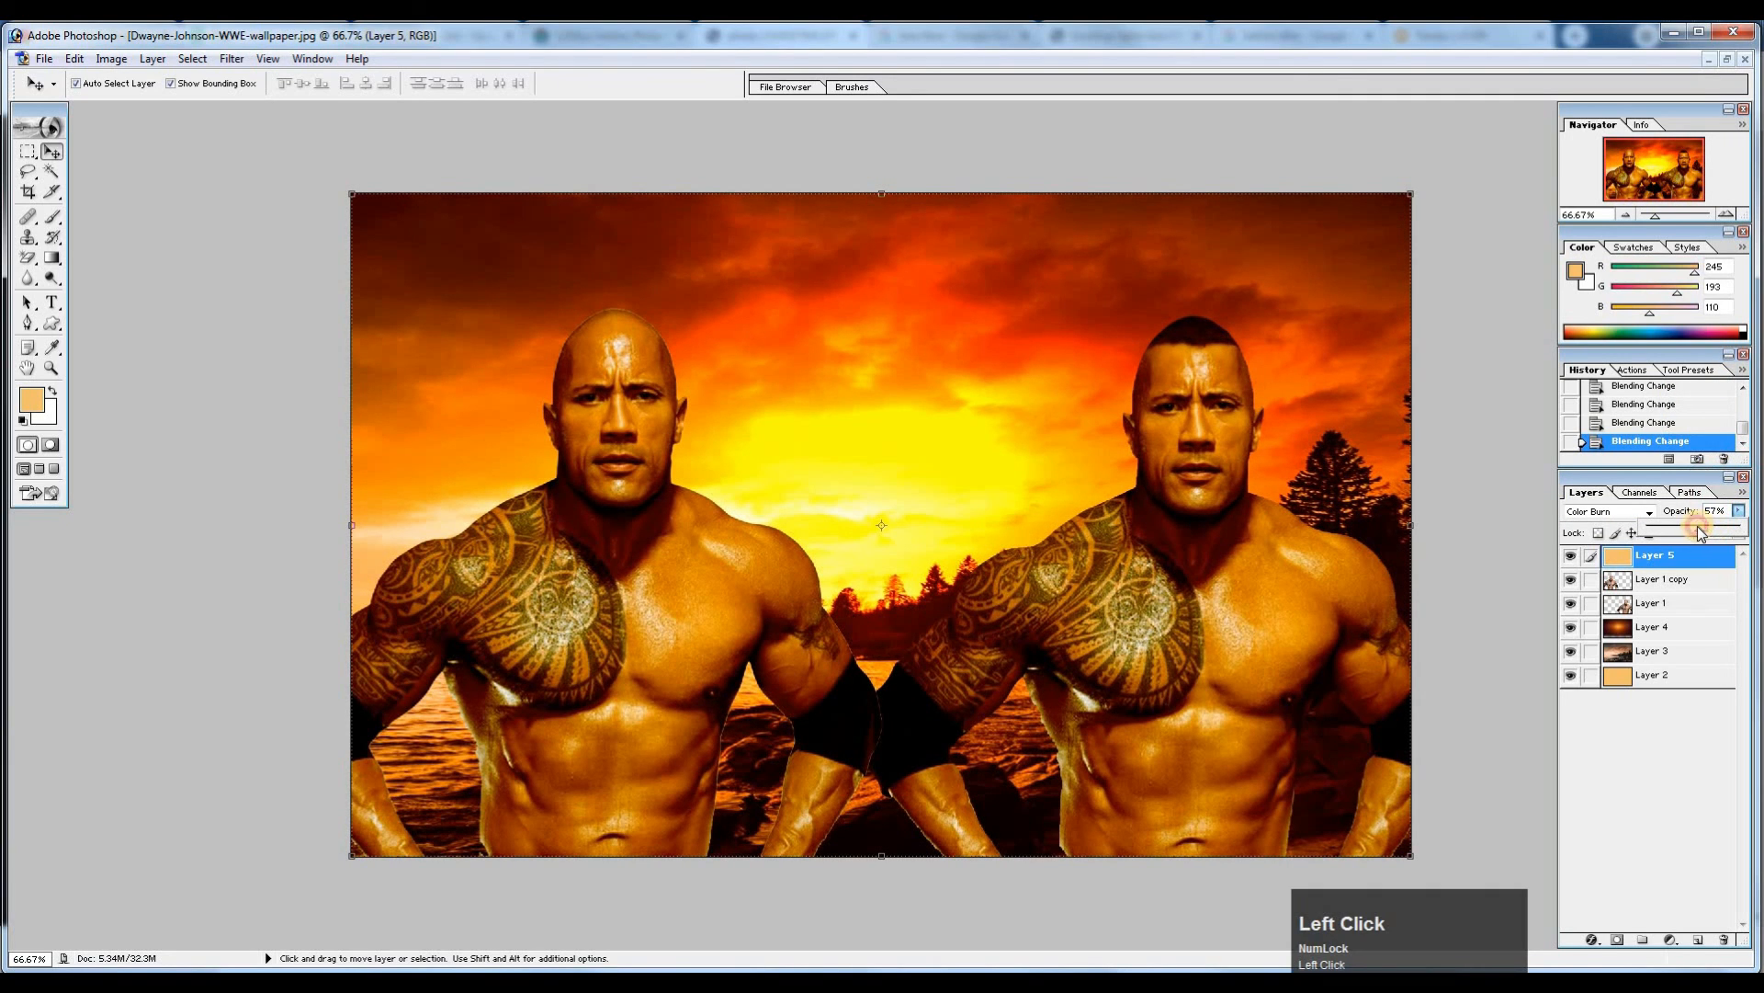
drag(1700, 532, 1696, 532)
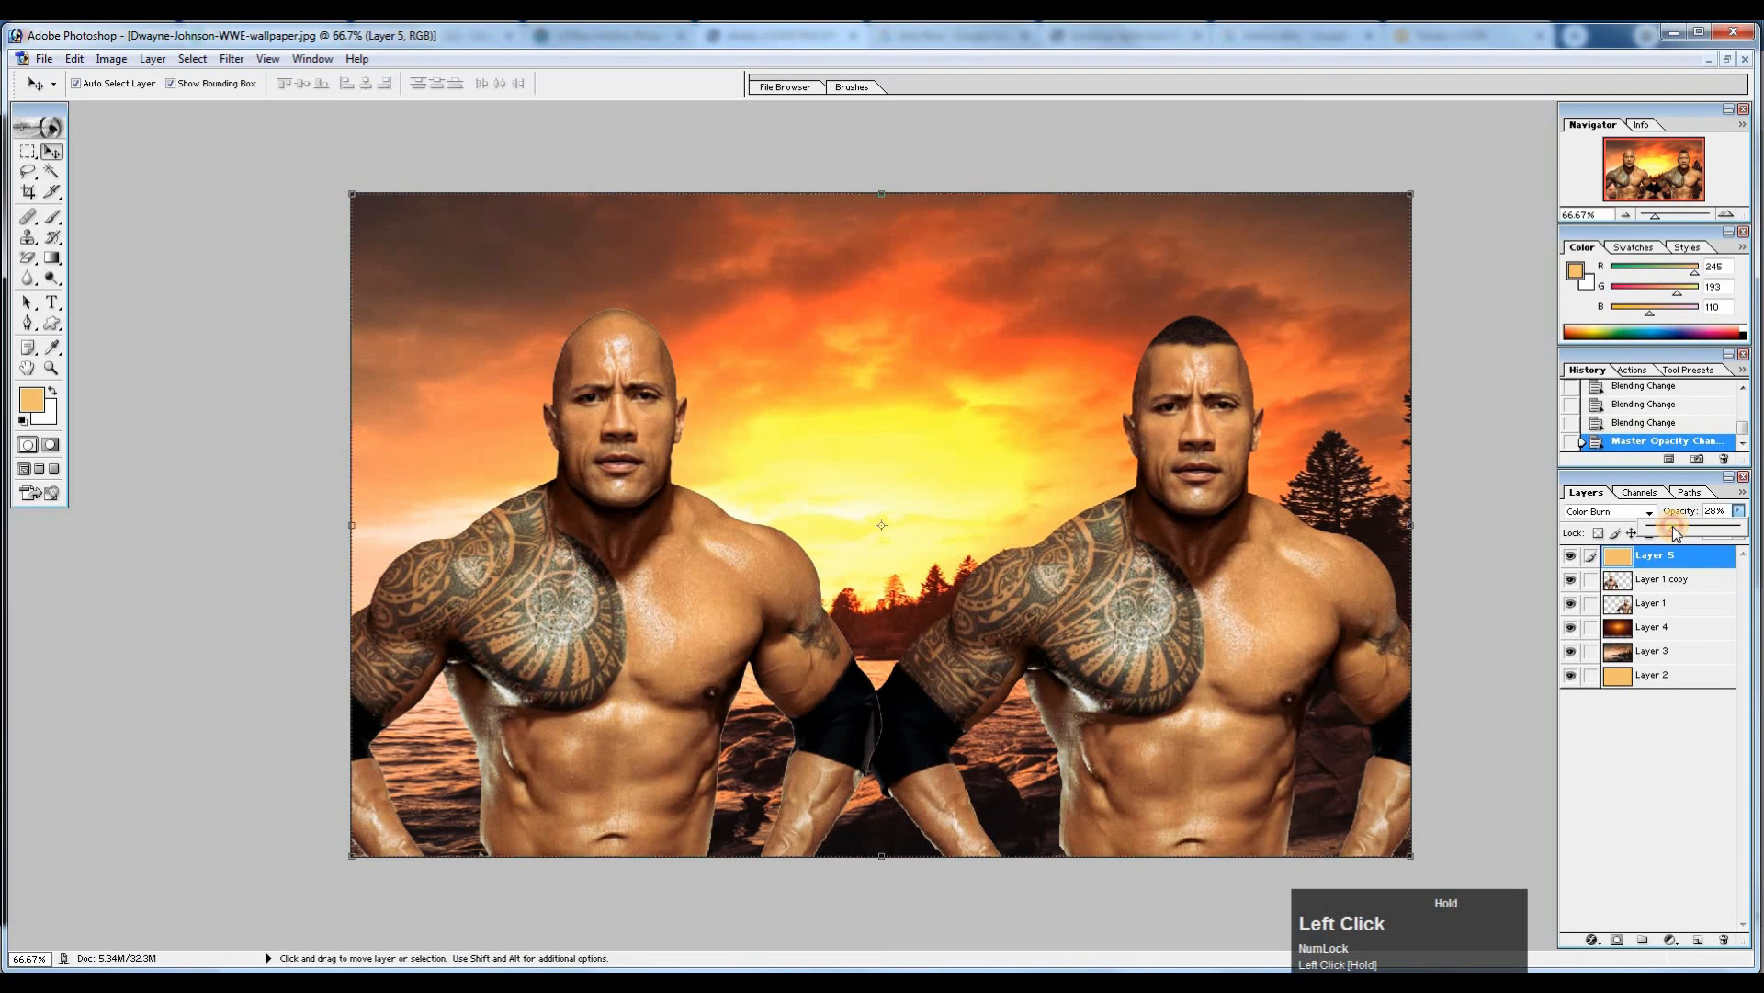
click(1198, 468)
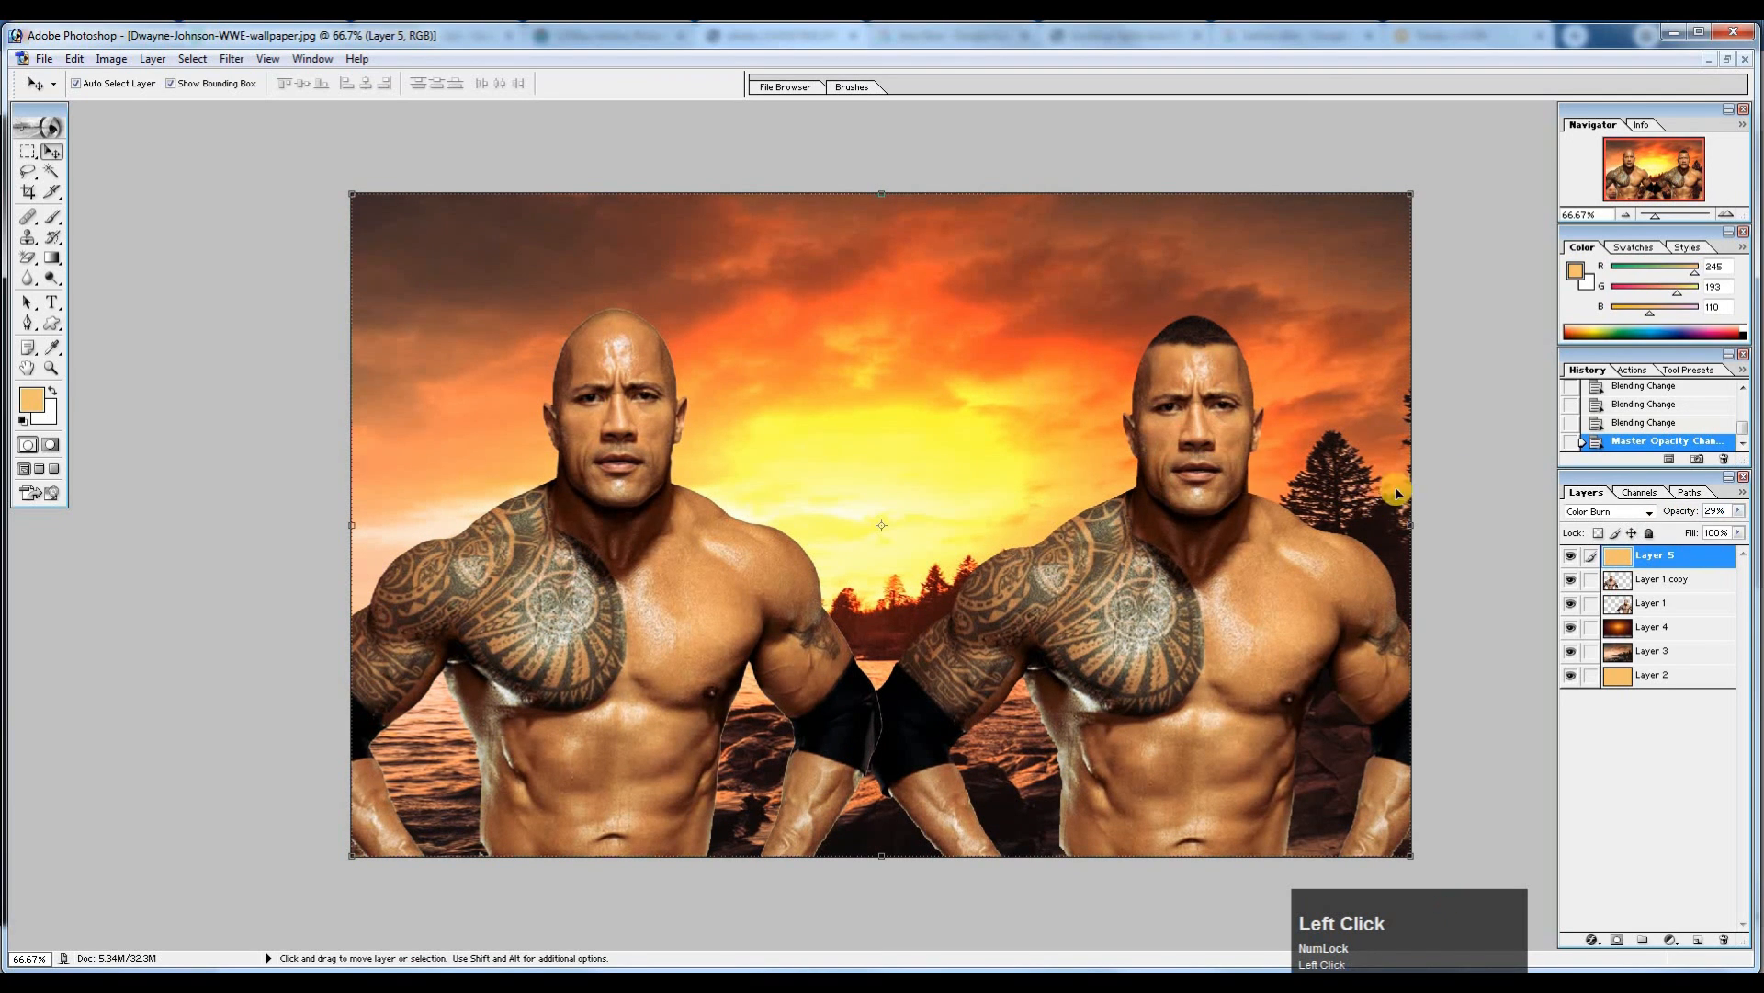
ctrl+click(890, 478)
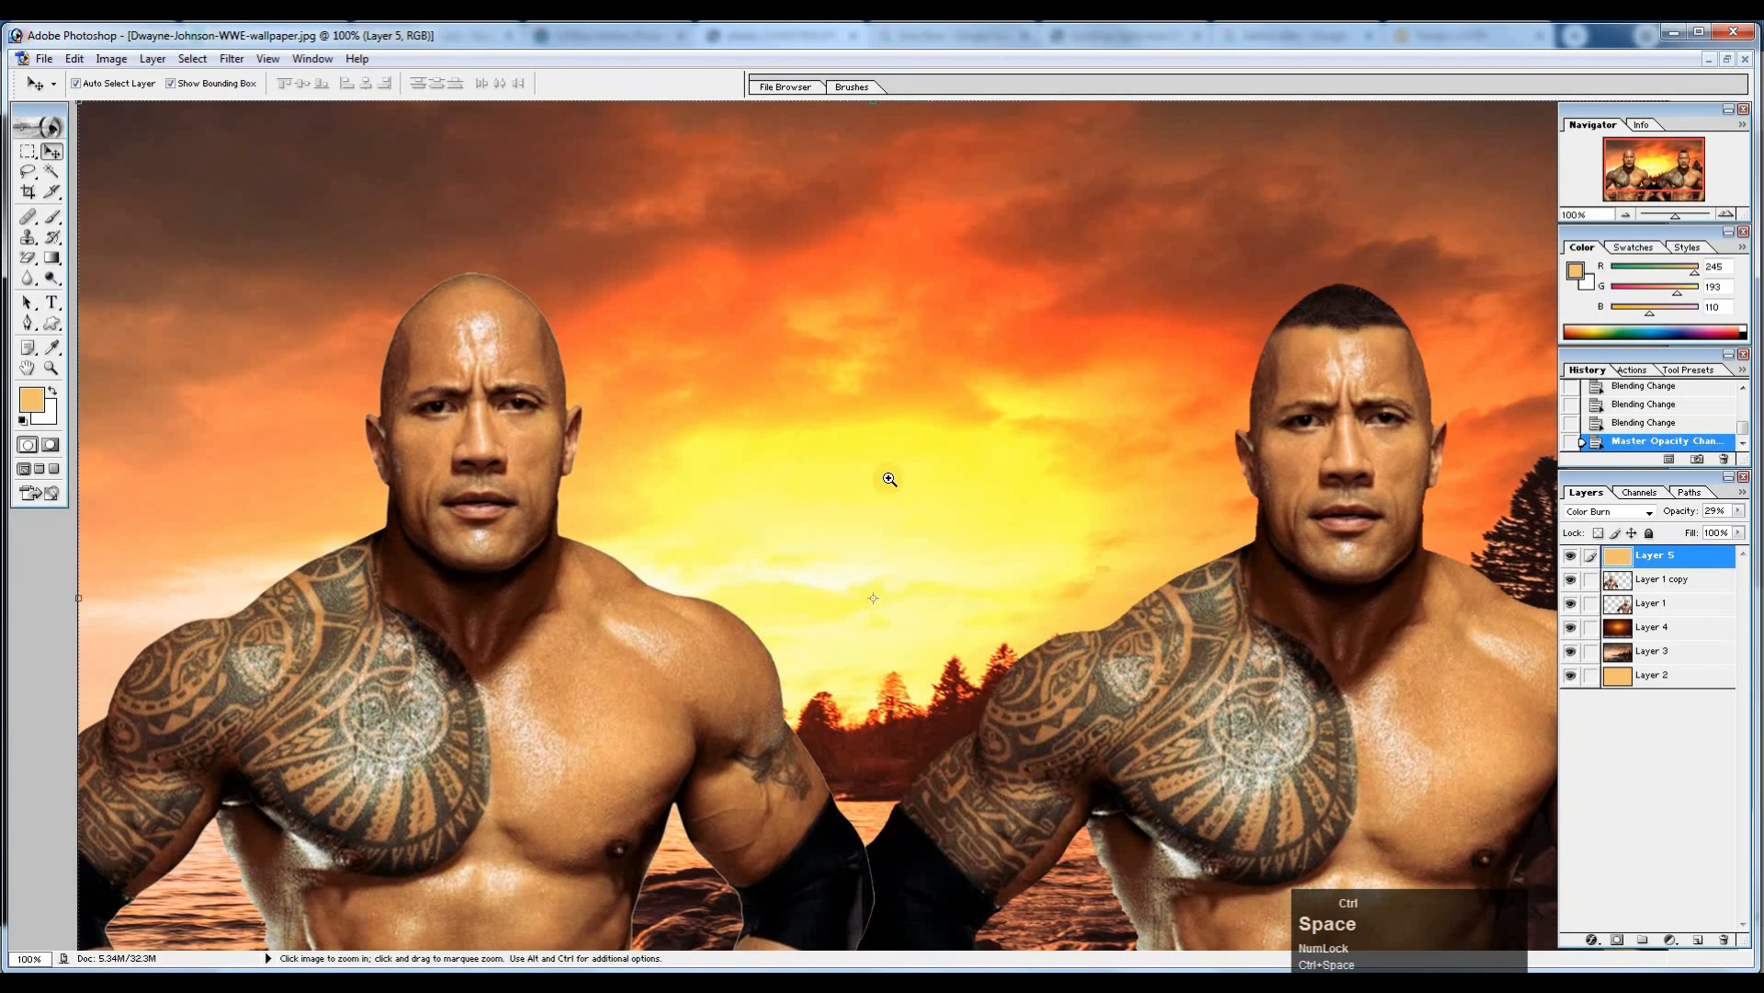
ctrl+alt+click(698, 395)
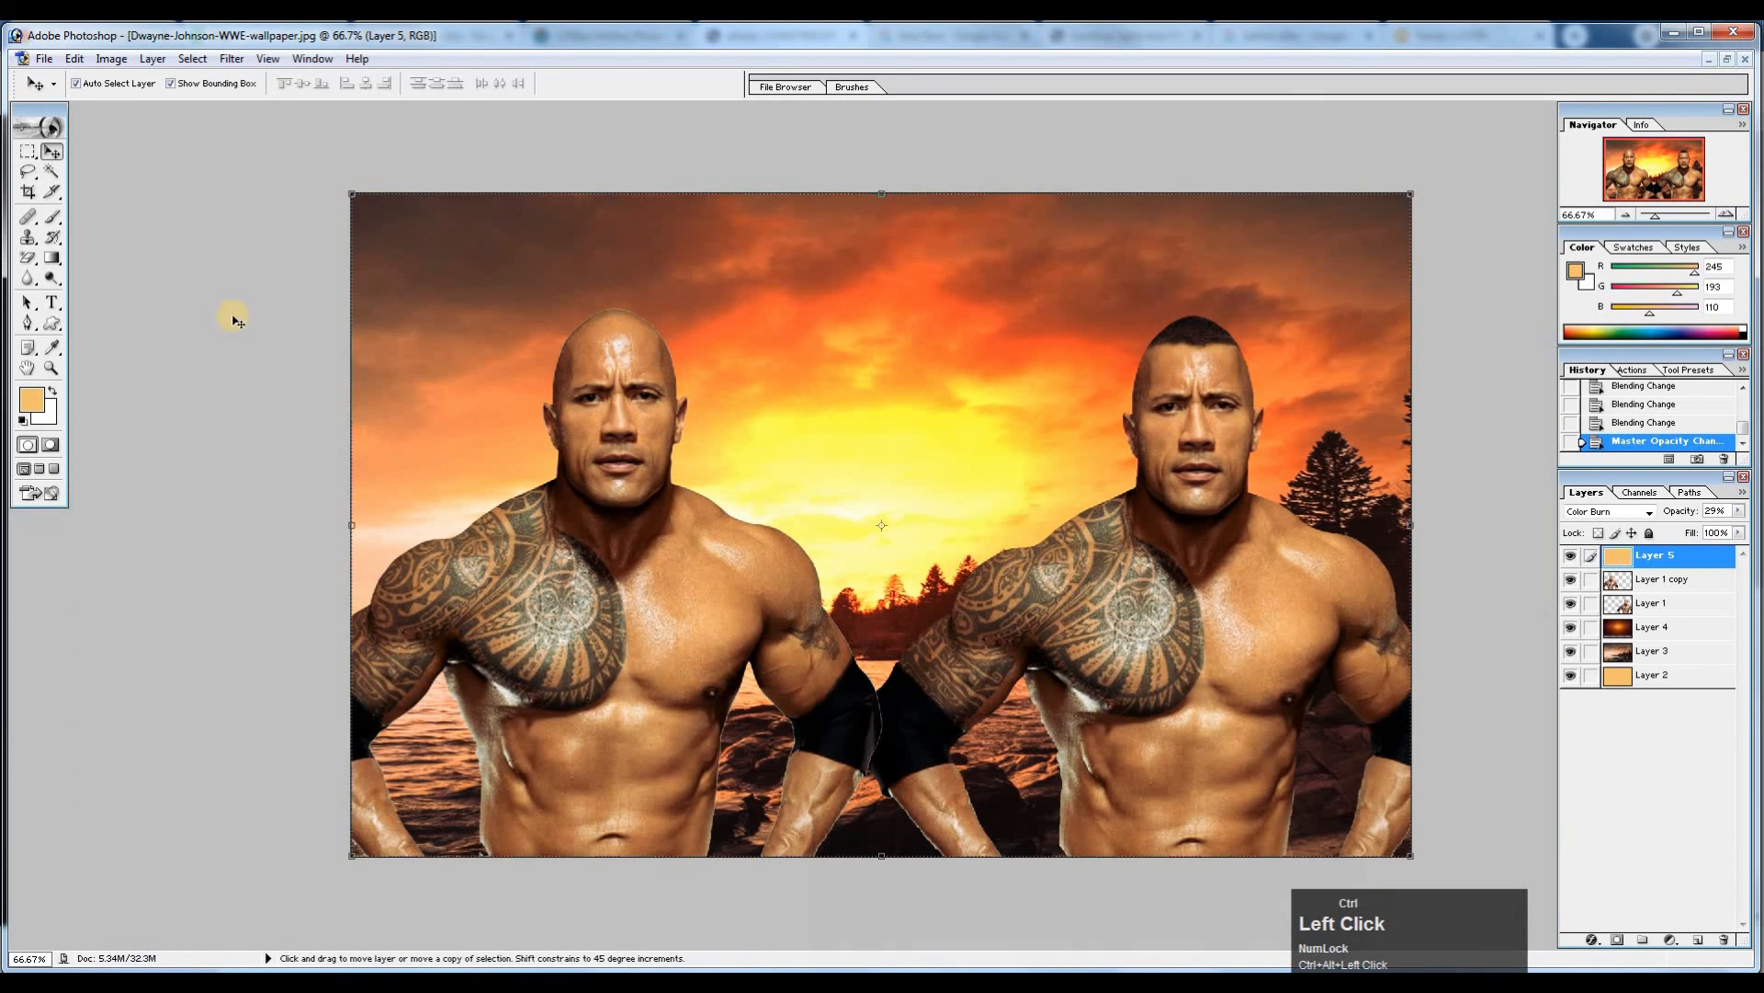
click(53, 305)
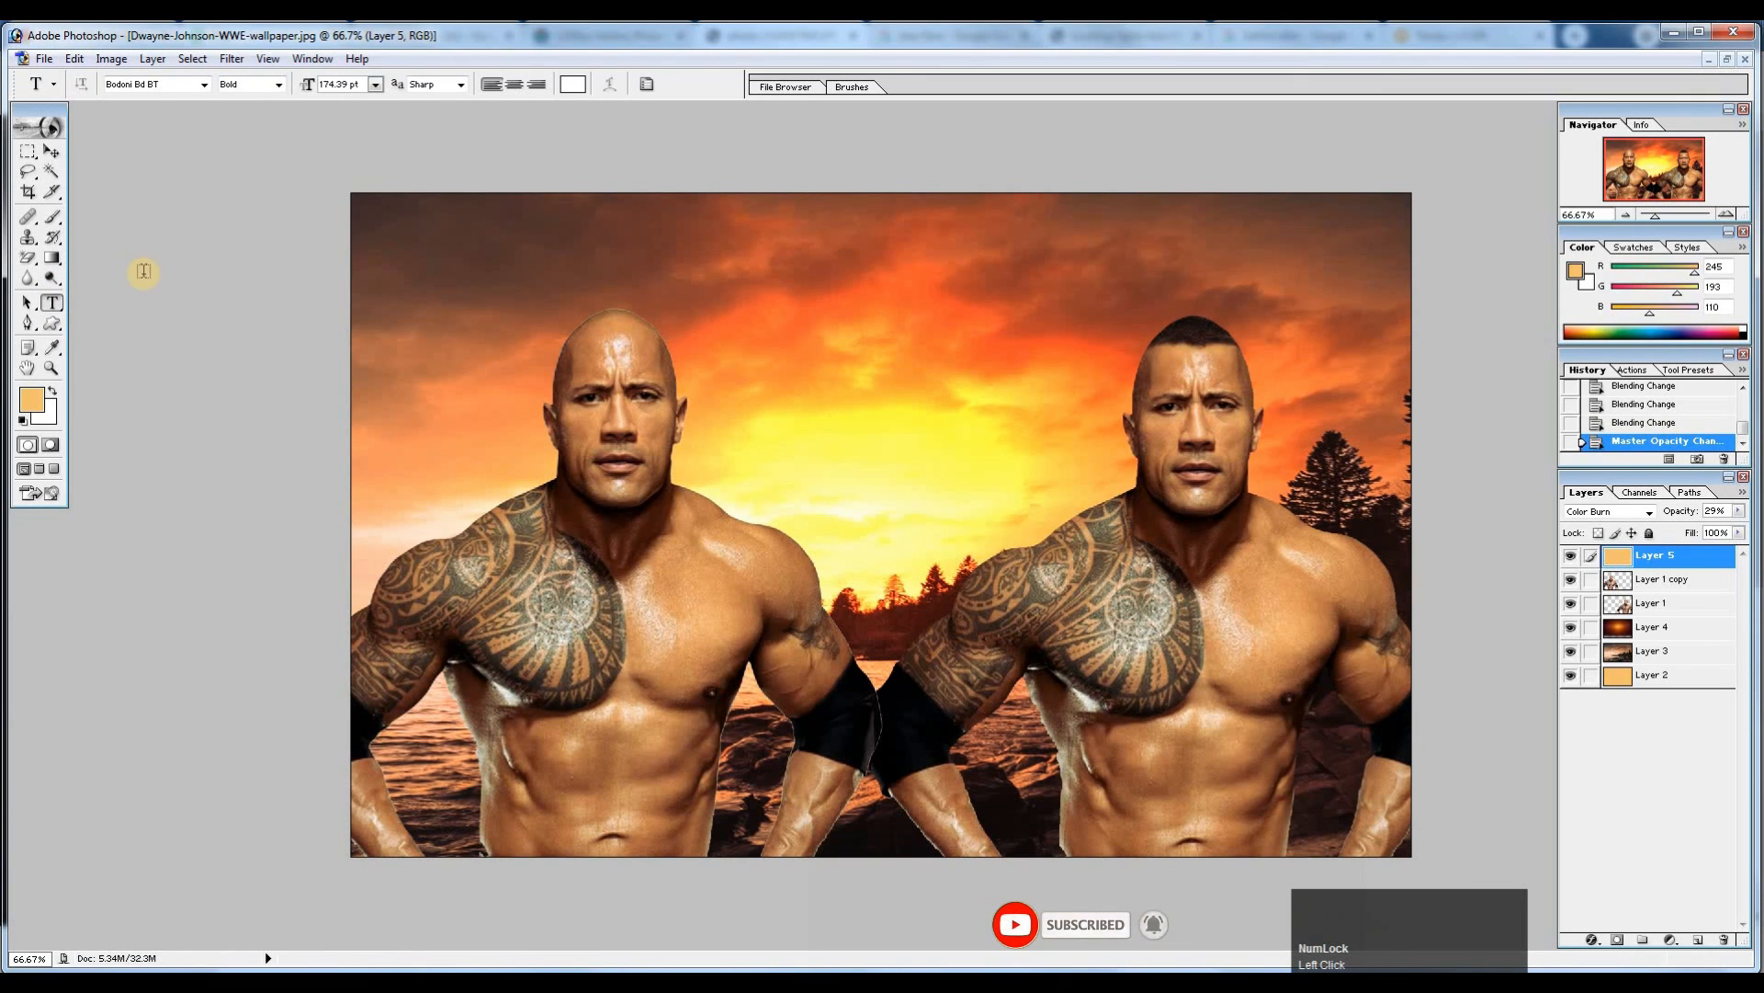
click(52, 151)
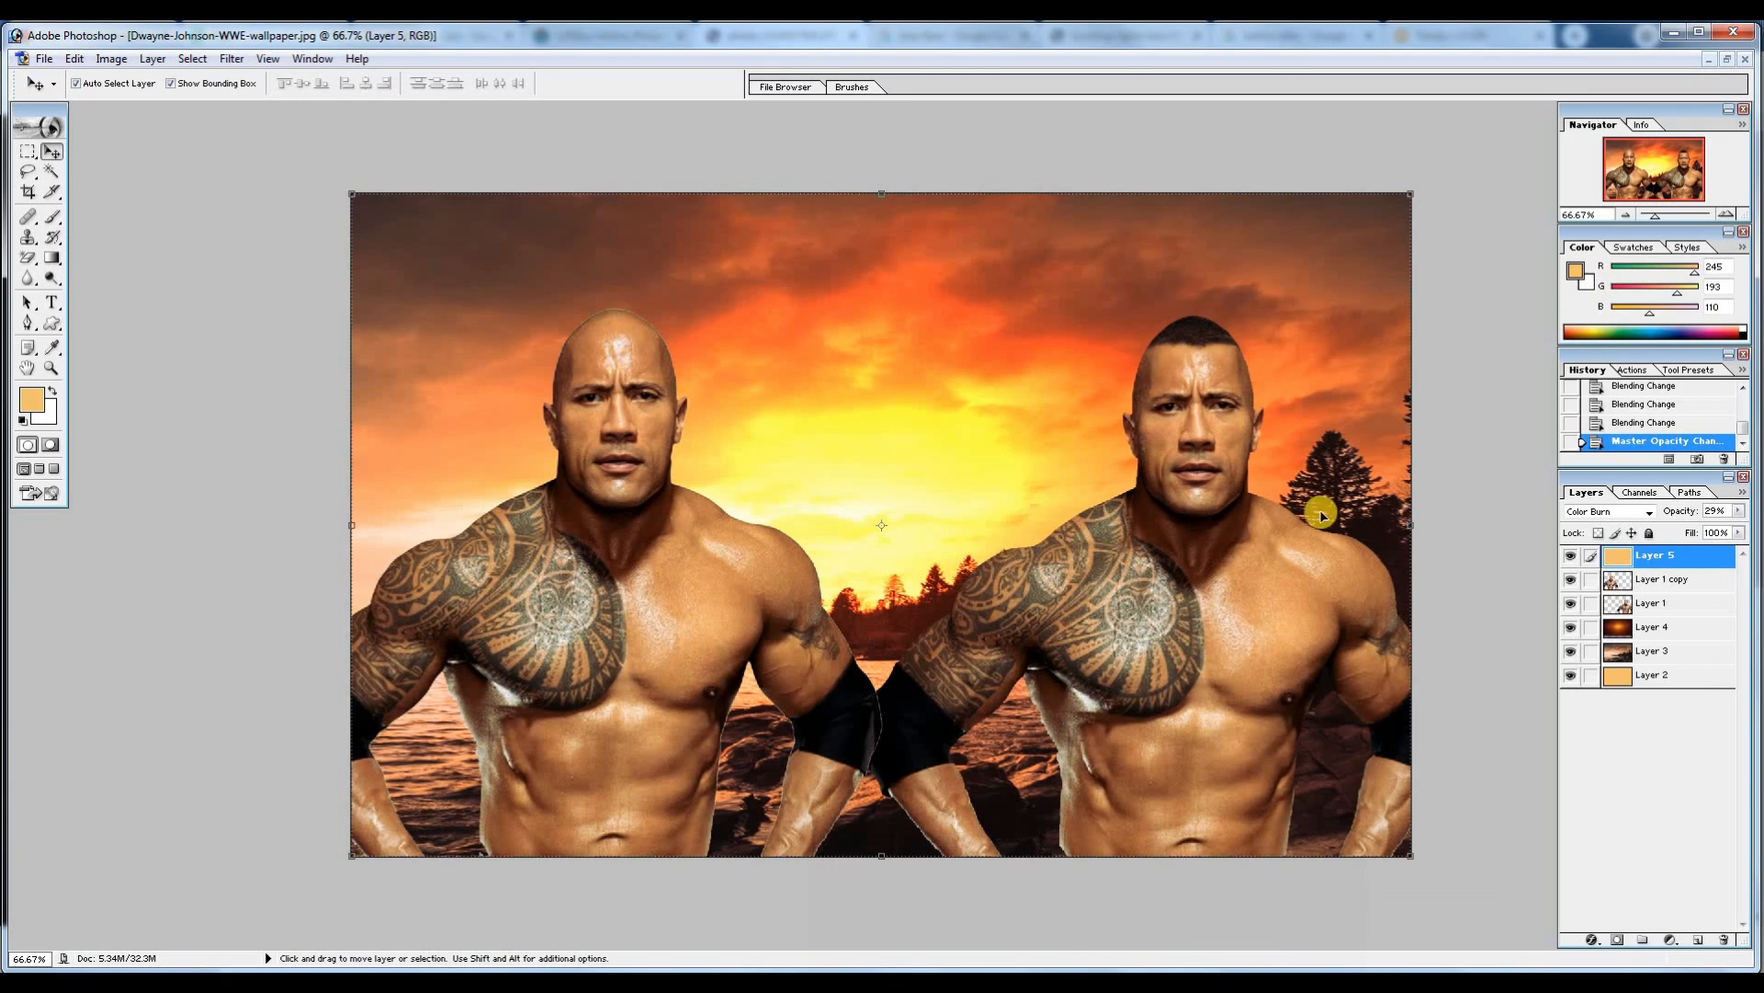
click(1729, 61)
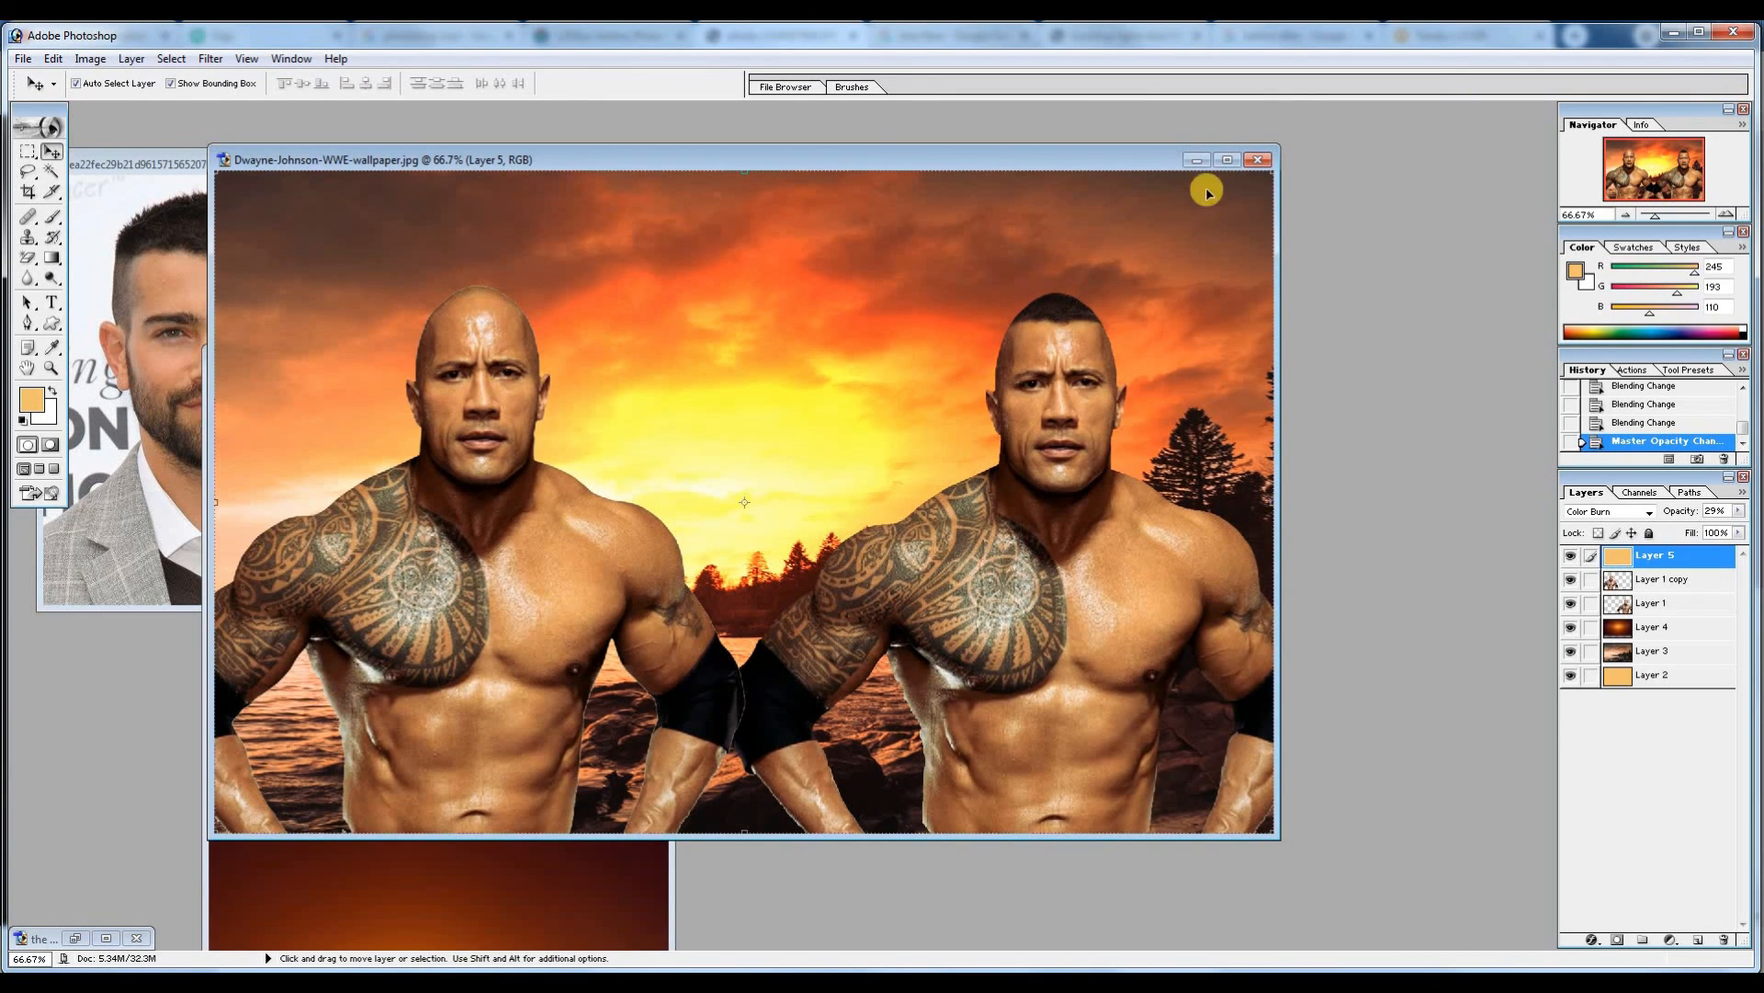
click(1228, 160)
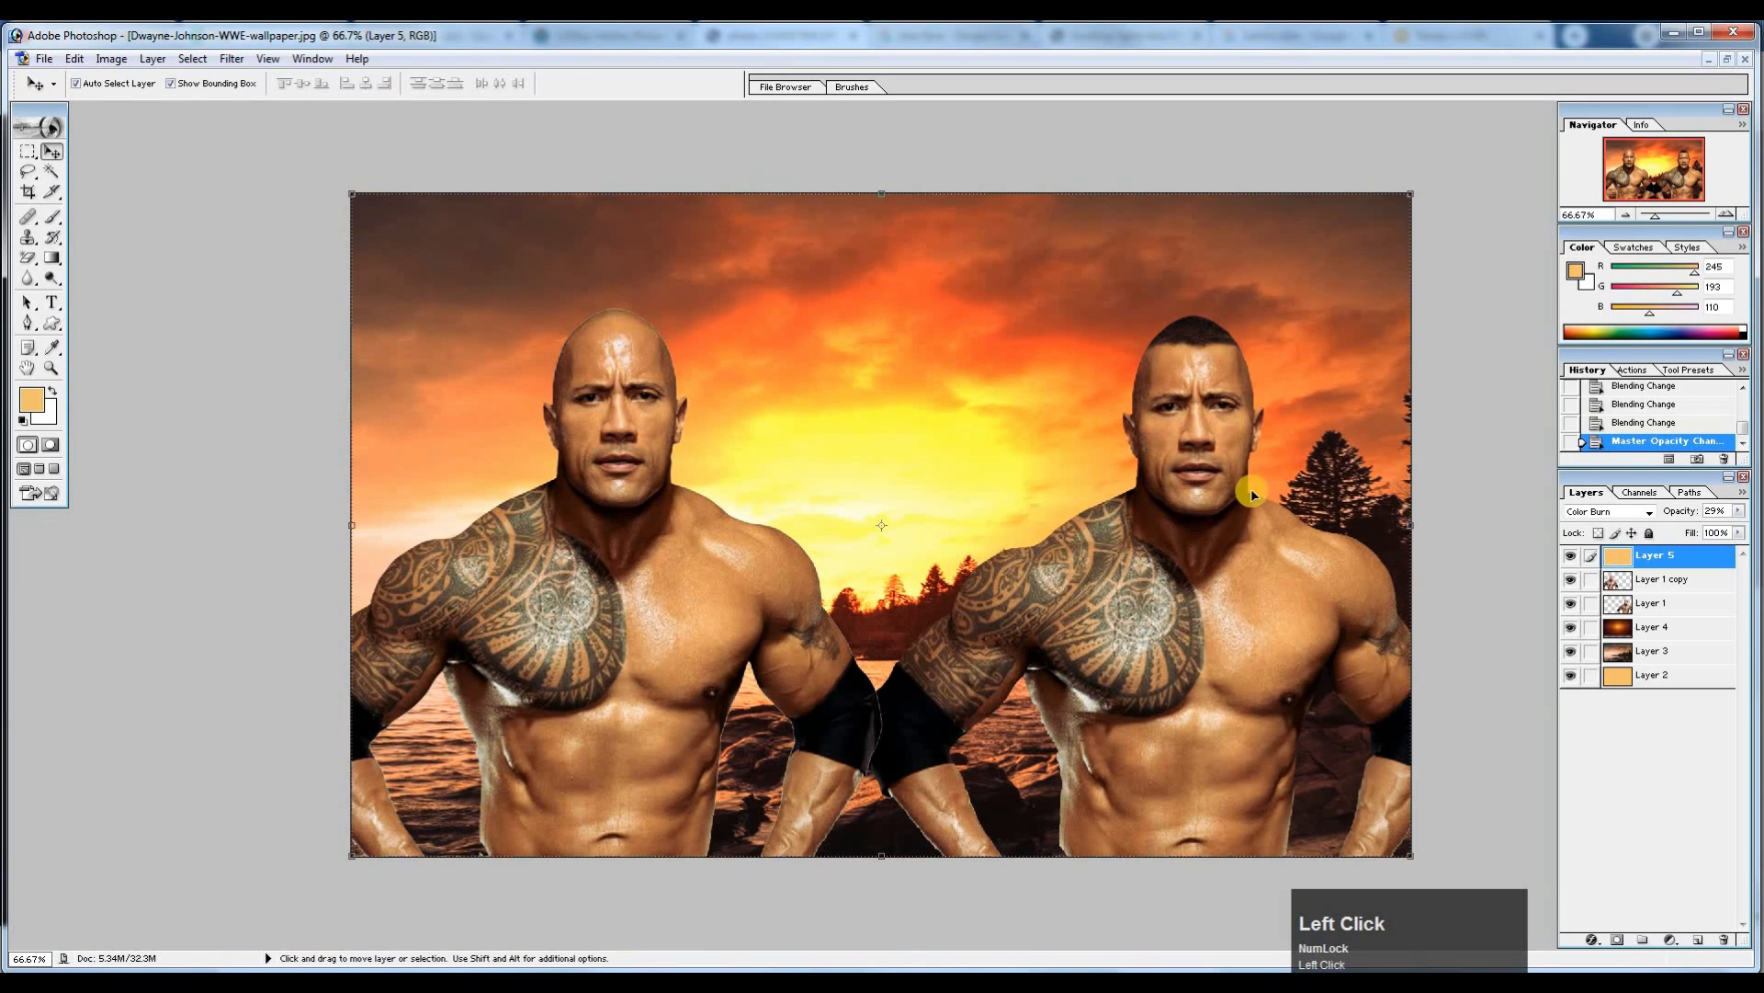